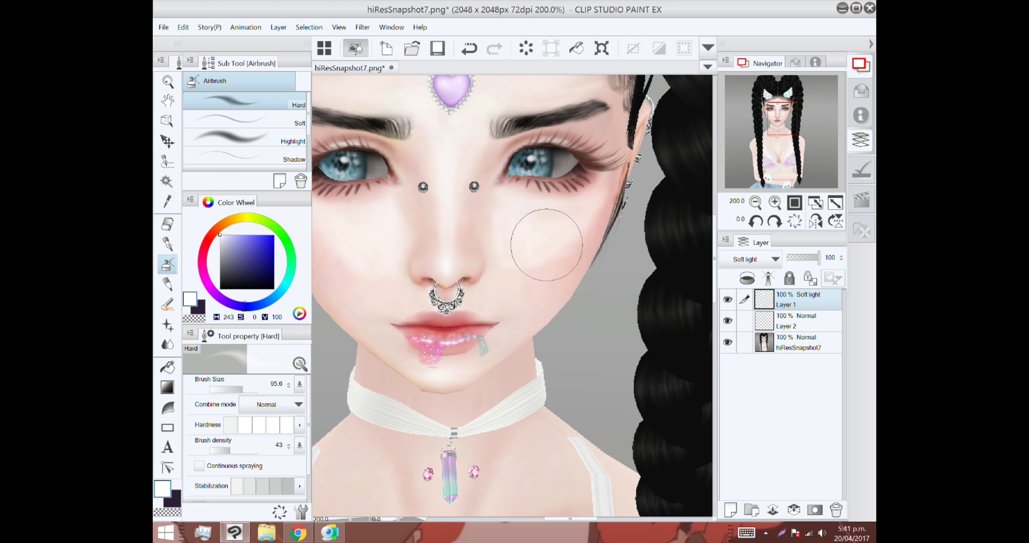
Airbrush white highlights onto the centre of the chest on the Soft light layer with the Hard airbrush at size 95.6.
scroll(459, 339, down, 1)
scroll(558, 257, down, 4)
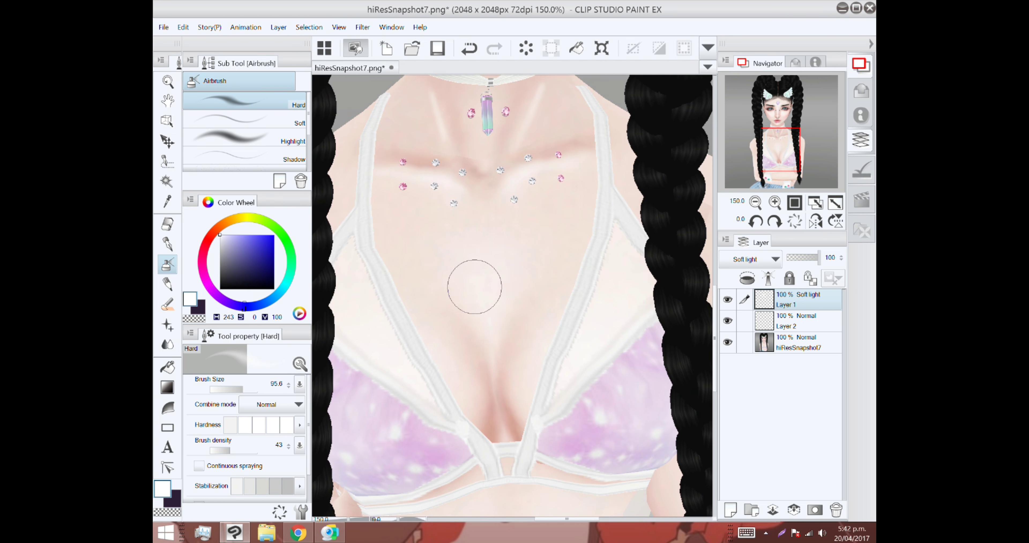
scroll(491, 287, down, 2)
scroll(496, 306, right, 2)
scroll(515, 134, down, 2)
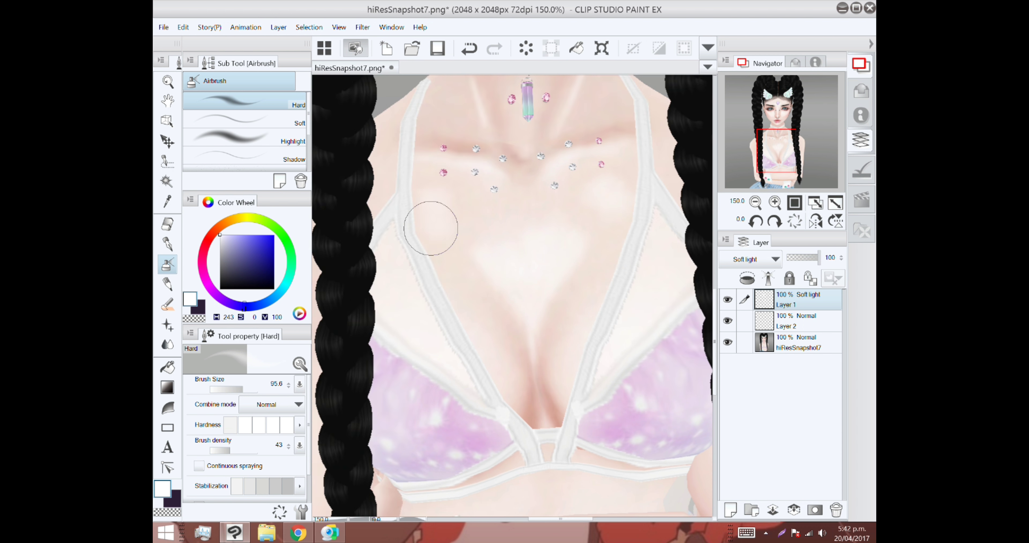
Enlarge the airbrush to 307.6 and add broad white highlights to the skin and the hair buns above the wings.
scroll(431, 223, down, 6)
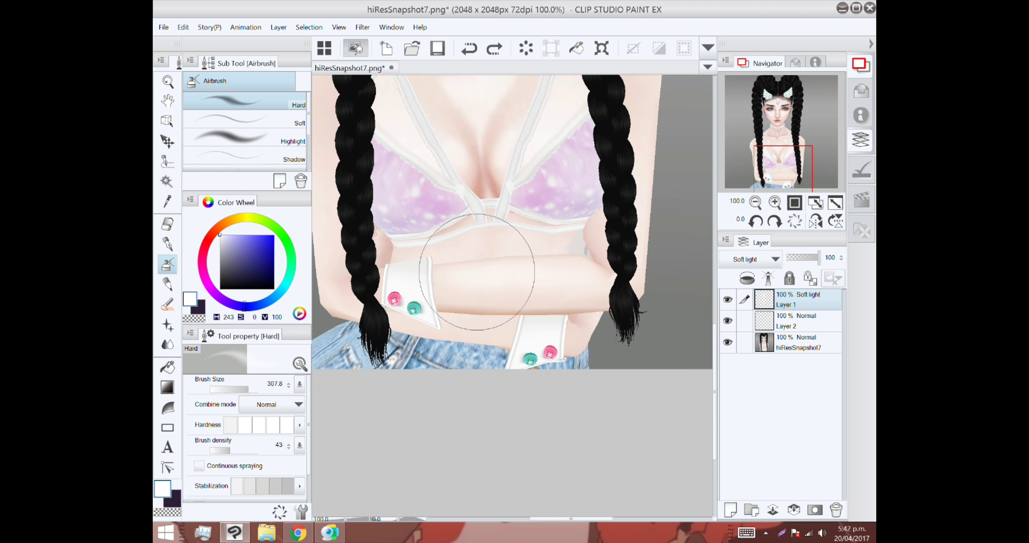
scroll(514, 264, up, 8)
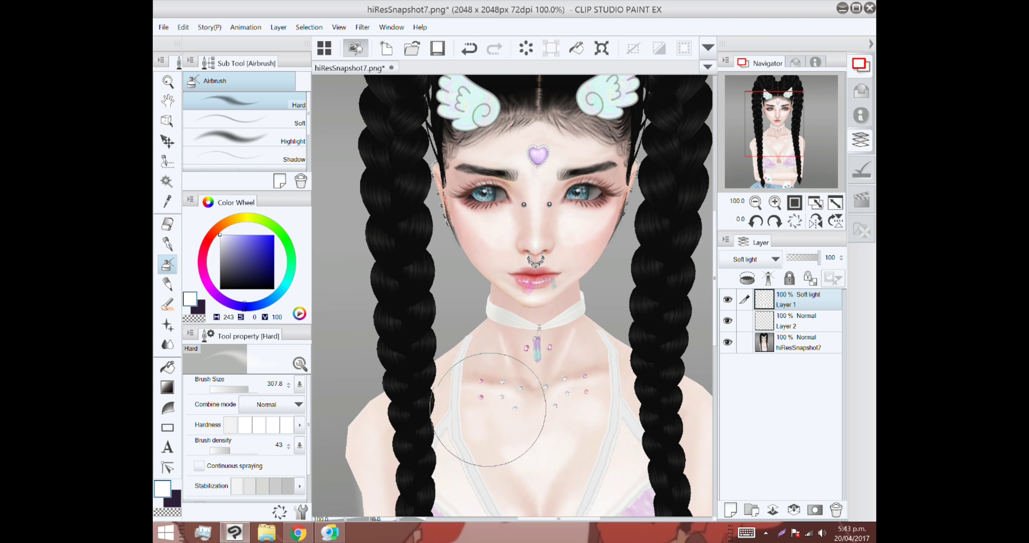
scroll(551, 300, up, 2)
scroll(551, 300, right, 1)
scroll(495, 196, up, 4)
scroll(471, 210, right, 1)
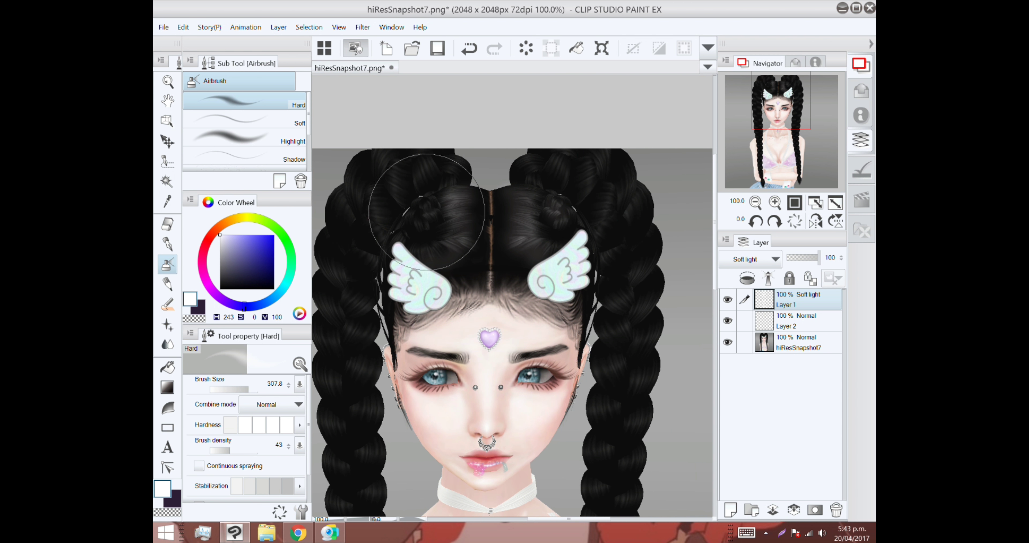
Airbrush soft white highlights down the full length of the braid on the image's right side.
scroll(615, 168, down, 4)
scroll(615, 167, right, 1)
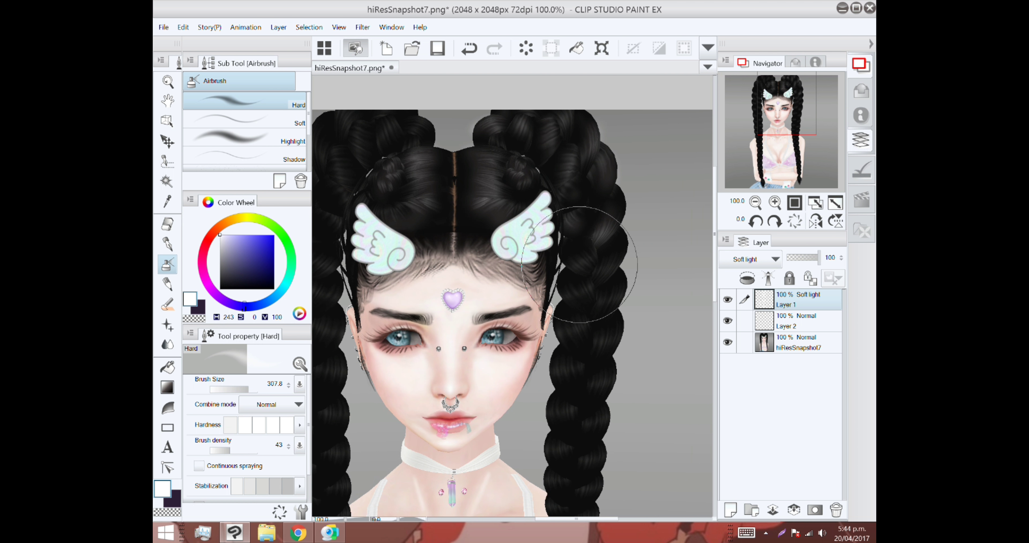
scroll(593, 266, down, 2)
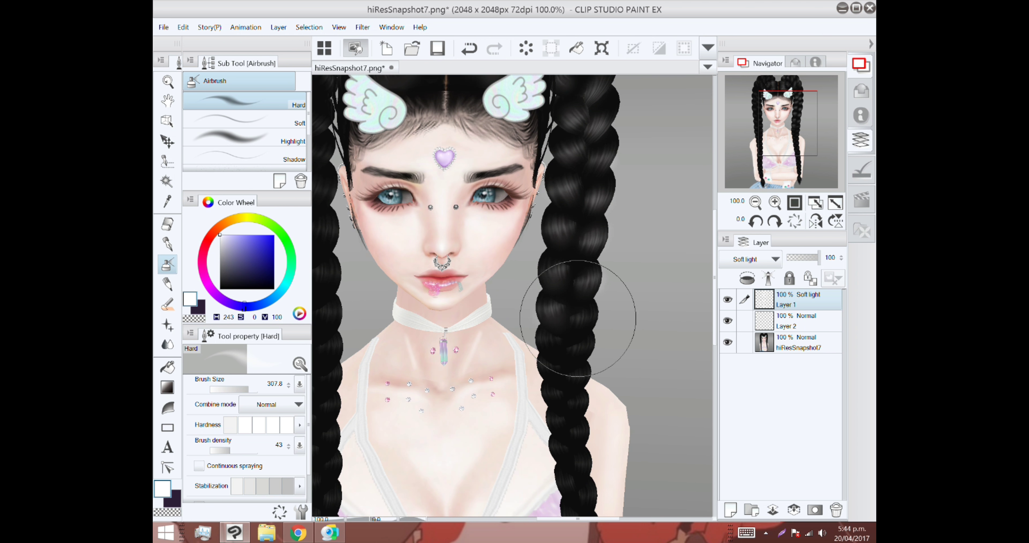
scroll(570, 293, down, 2)
scroll(553, 362, down, 2)
scroll(592, 356, down, 1)
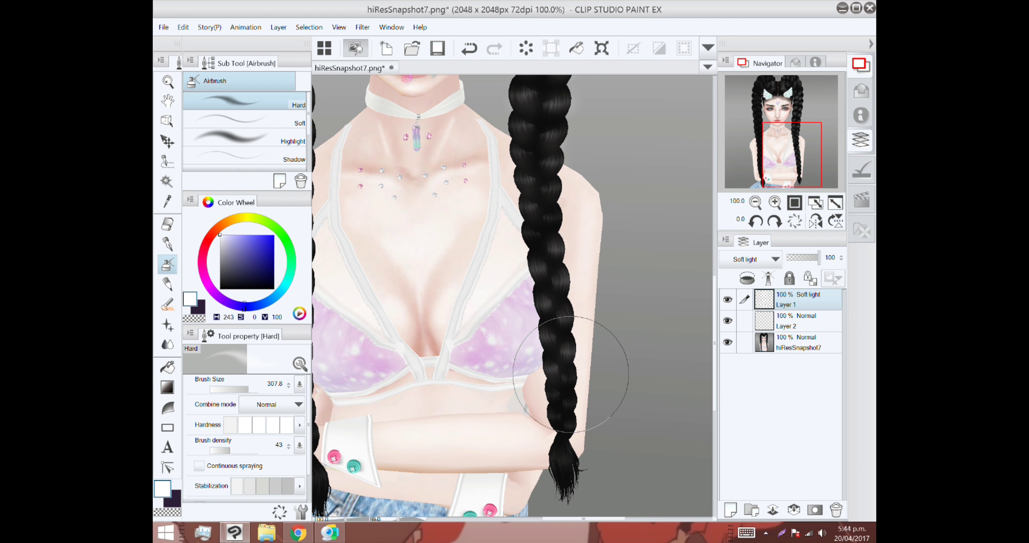
Airbrush soft white highlights down the full length of the braid on the image's left side.
scroll(604, 344, up, 6)
scroll(447, 148, down, 1)
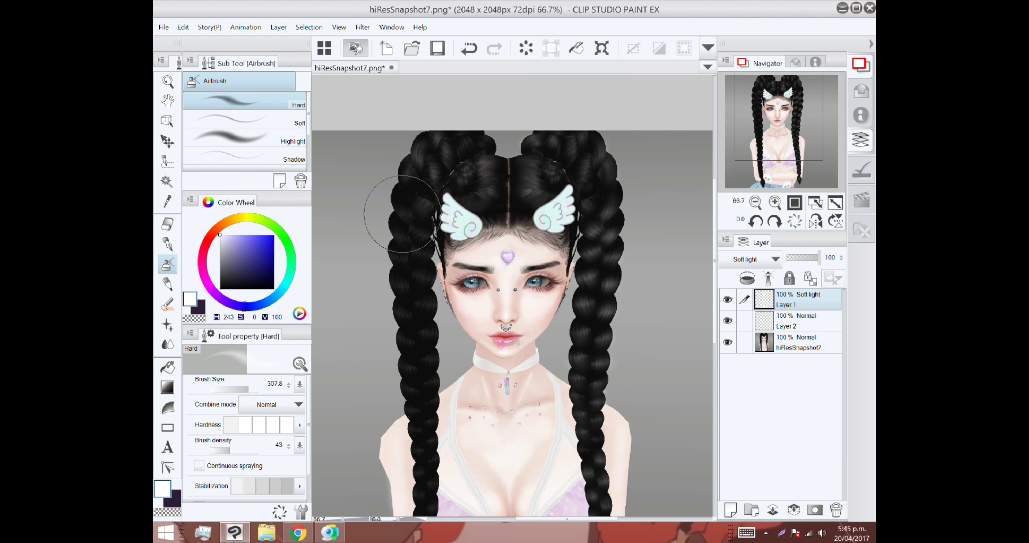
scroll(431, 231, down, 2)
scroll(419, 264, down, 1)
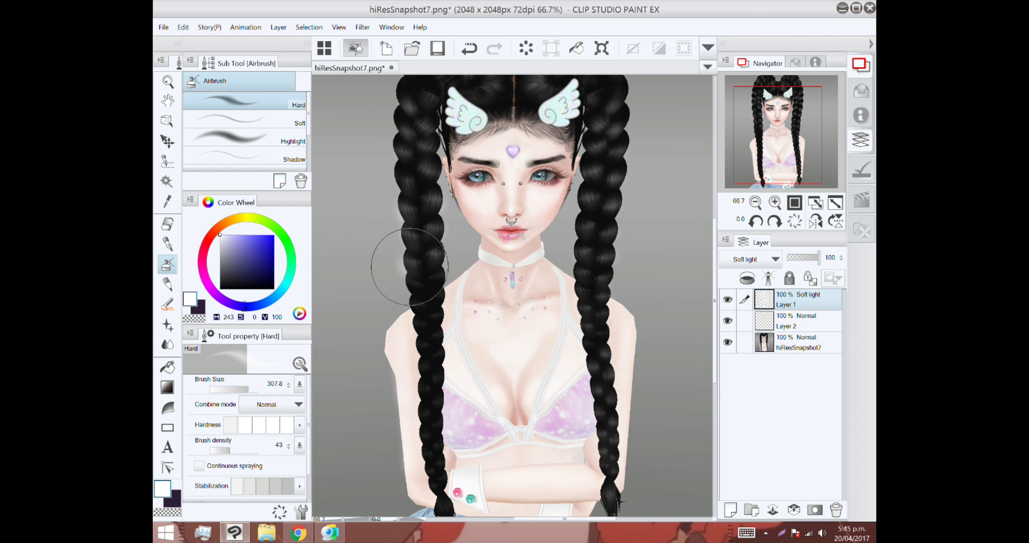
scroll(431, 287, down, 1)
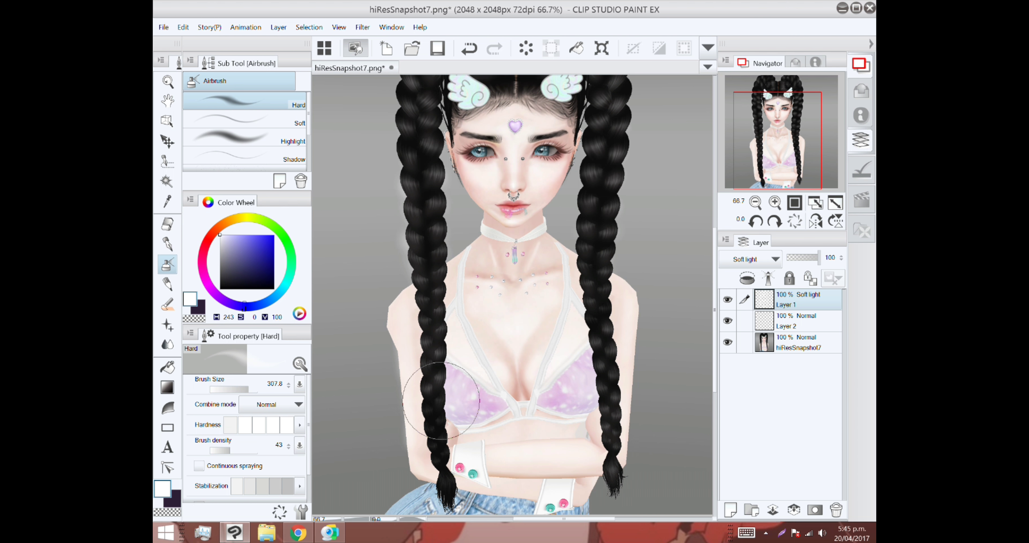
scroll(450, 468, down, 1)
Add small white highlights to the eyes at brush size 5.3 and the lips at 15.9, and undo the last stroke.
scroll(598, 216, up, 6)
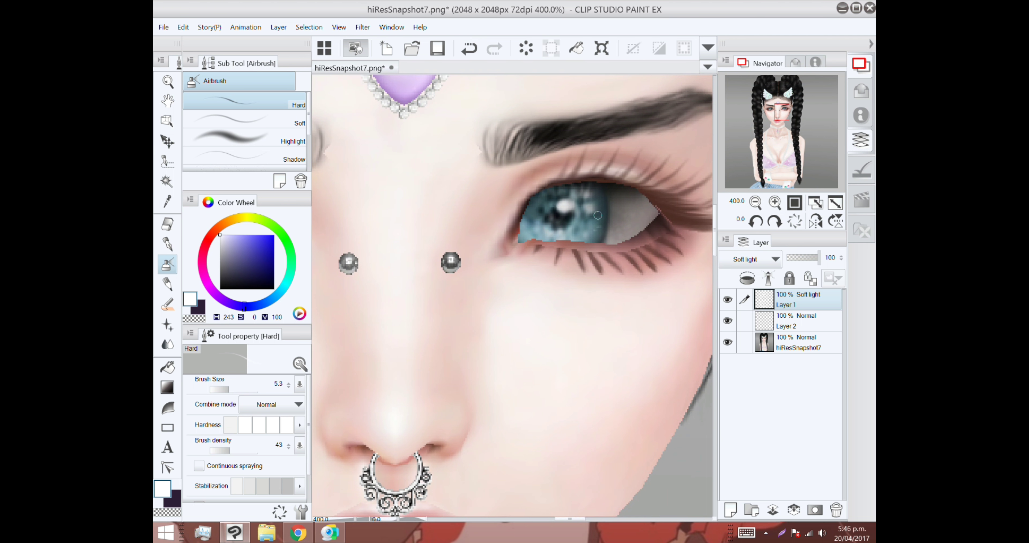
scroll(562, 240, down, 3)
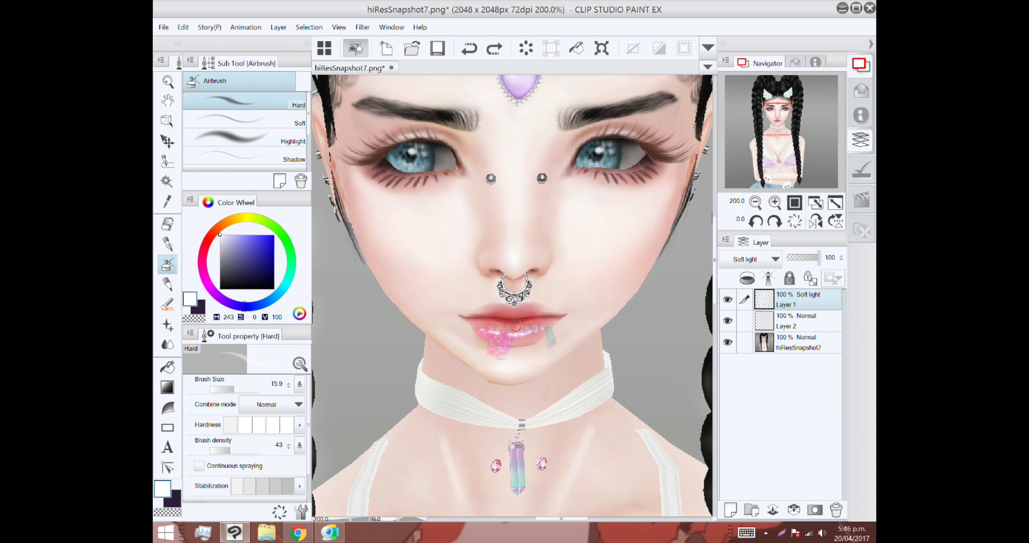
key(ctrl+z)
scroll(596, 185, down, 1)
scroll(538, 183, down, 1)
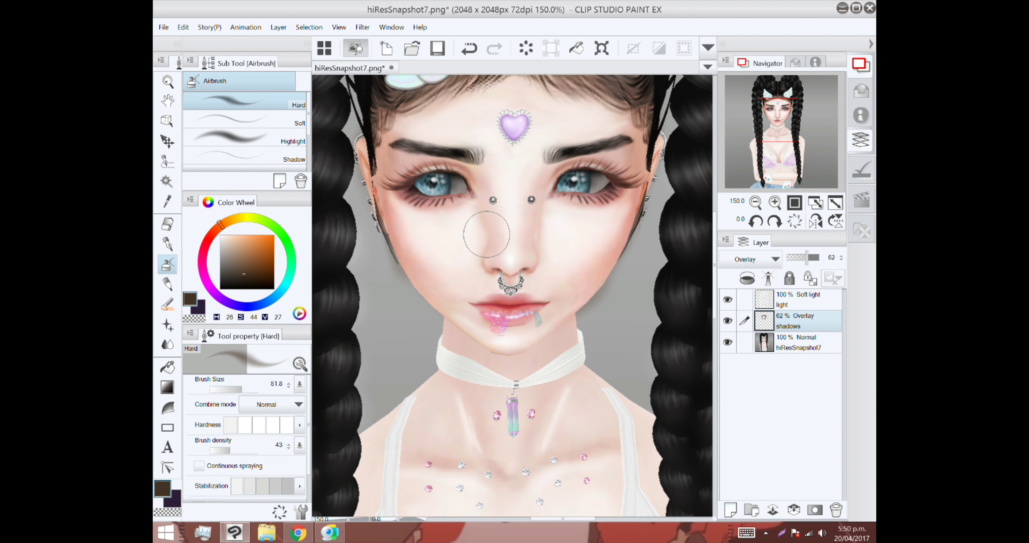
Shade the face, neck and collarbones in dark brown on the shadows layer with the Hard airbrush at size 81.8, undoing one stroke.
key(ctrl+z)
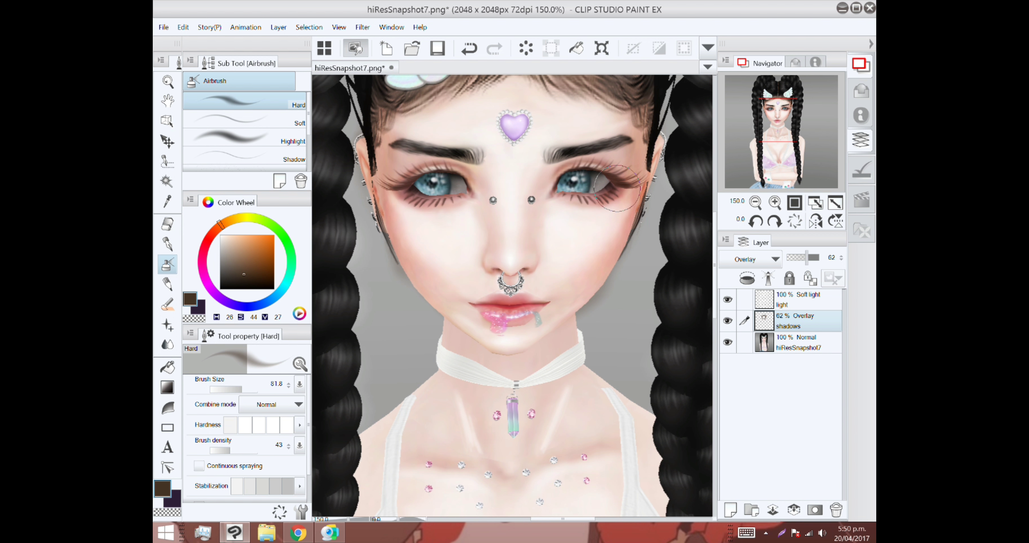
scroll(559, 239, down, 2)
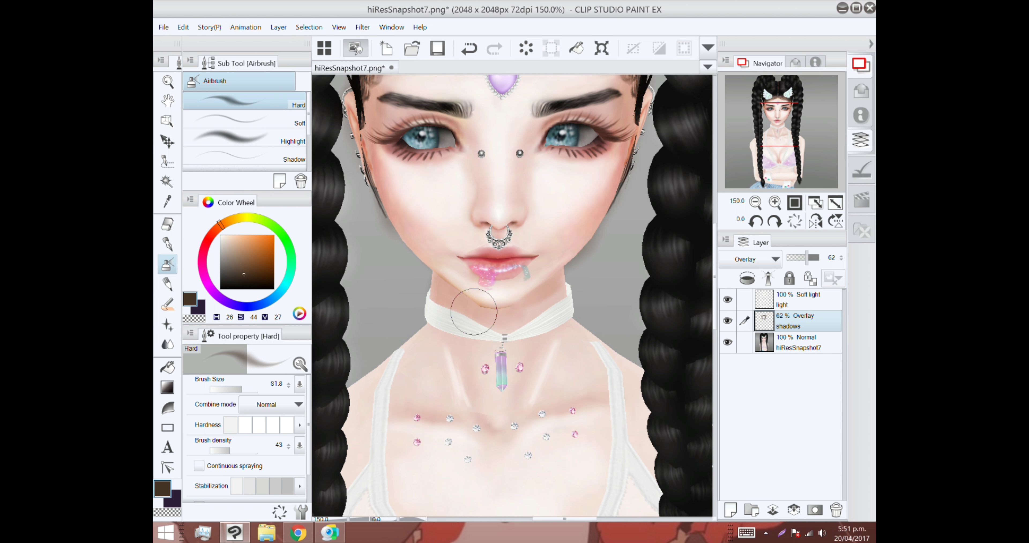
scroll(480, 316, down, 3)
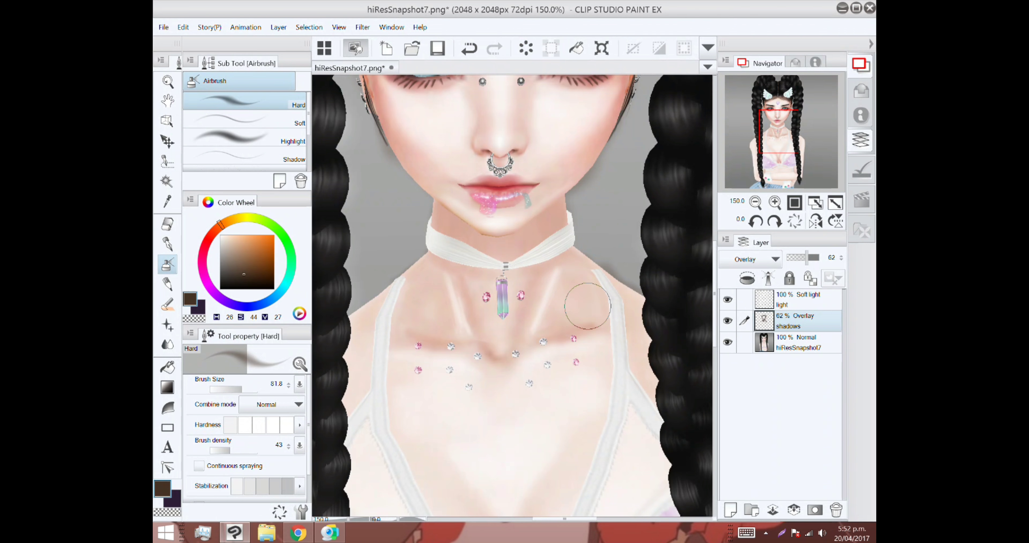
Airbrush brown shadows along the upper arm beside the braid and into the cleavage, undoing one unwanted stroke.
scroll(587, 307, down, 2)
scroll(478, 359, down, 5)
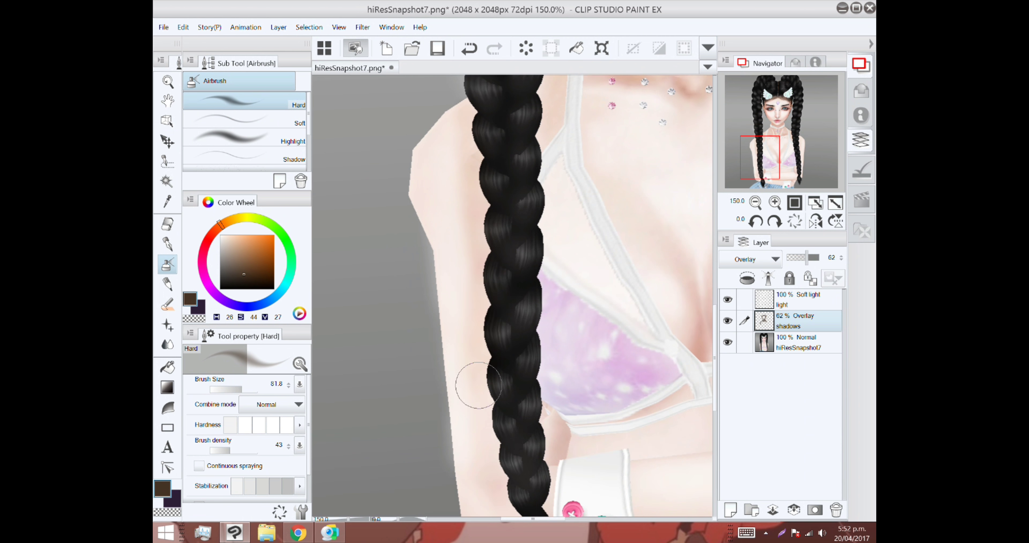
scroll(478, 386, down, 3)
scroll(493, 298, right, 4)
key(ctrl+z)
mouse_move(438, 284)
mouse_down()
mouse_move(431, 355)
mouse_move(436, 297)
mouse_up()
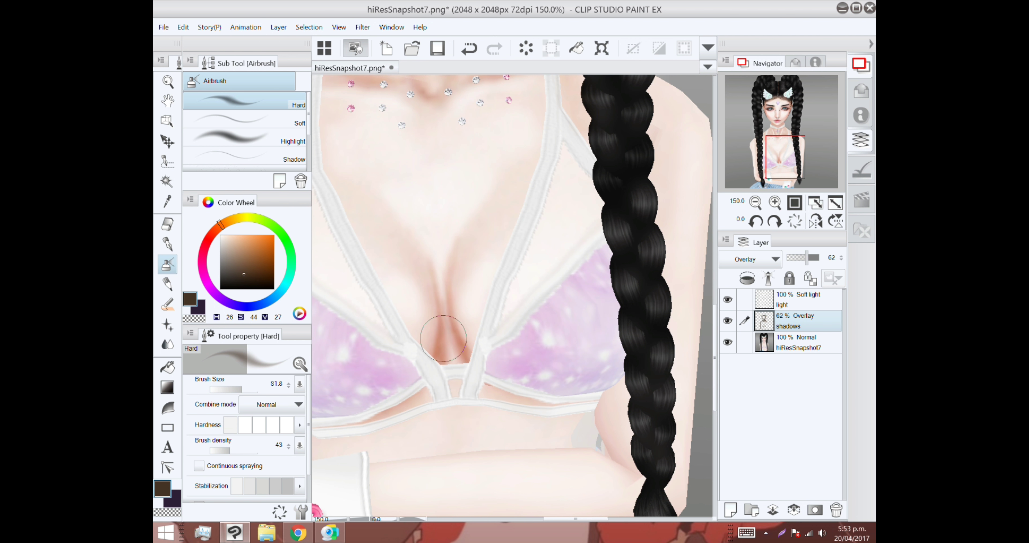
Shade the shoulder beside the right-hand braid and the underside of the crossed forearms on the shadows layer.
scroll(443, 338, up, 3)
scroll(381, 295, left, 2)
scroll(555, 372, up, 6)
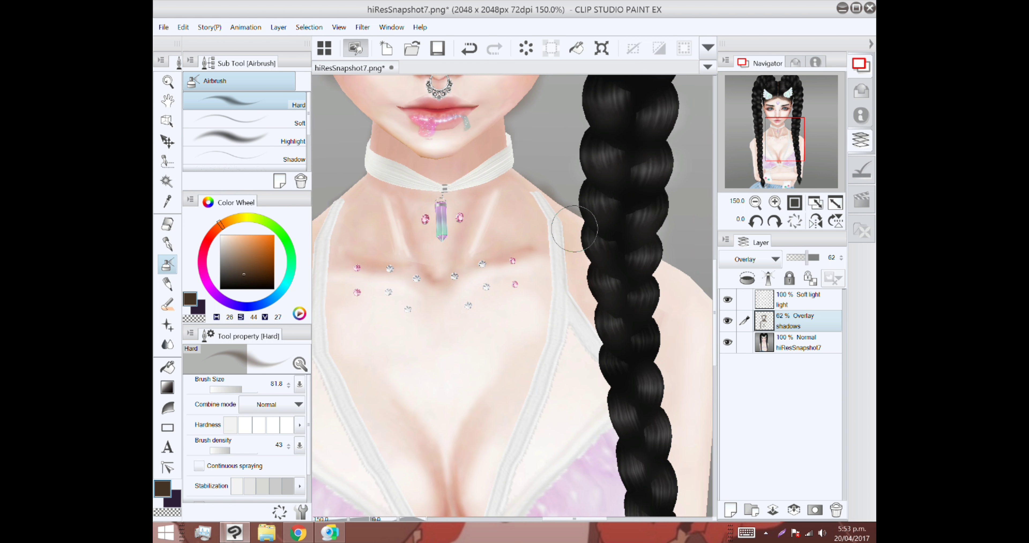
scroll(564, 92, down, 10)
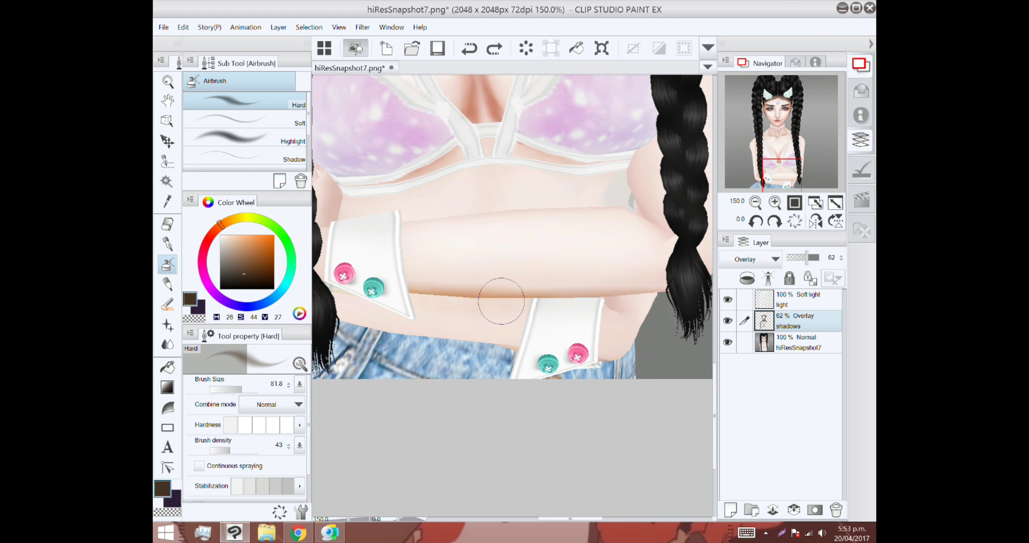
scroll(519, 299, up, 1)
scroll(519, 299, right, 2)
scroll(540, 193, down, 2)
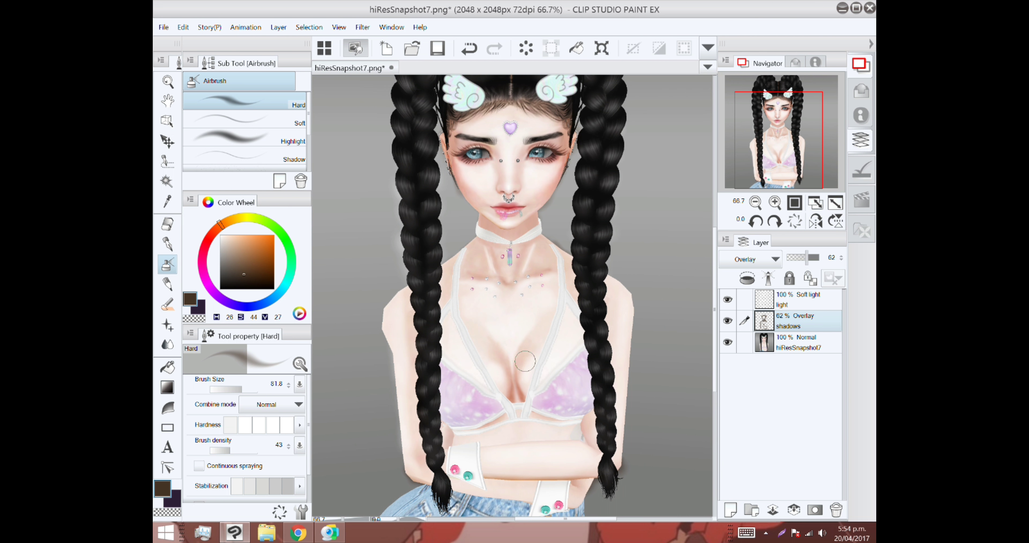
Airbrush brown shadows over the hair and along both long braids on the shadows layer.
scroll(574, 296, down, 2)
scroll(481, 344, up, 1)
scroll(455, 414, down, 2)
scroll(489, 292, up, 5)
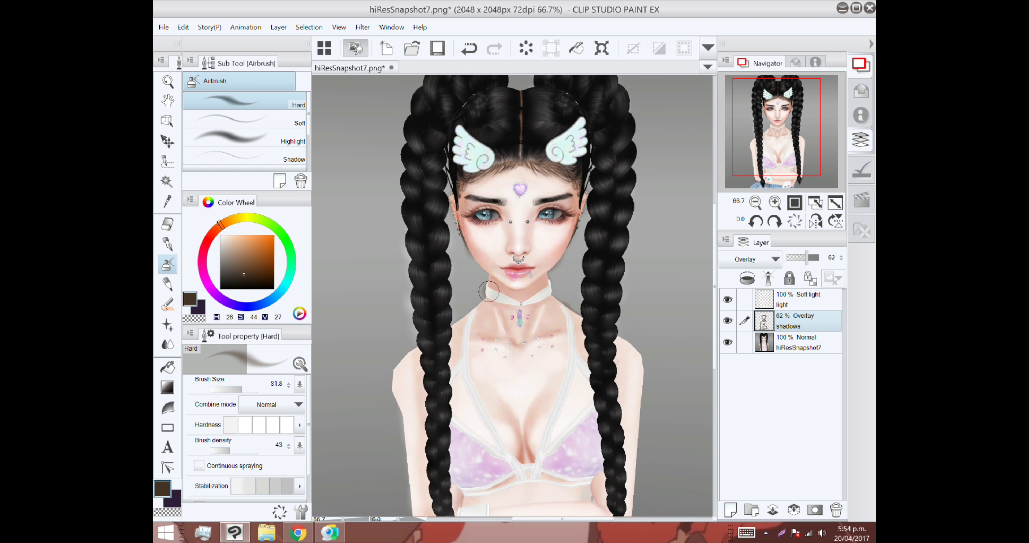
scroll(489, 291, up, 4)
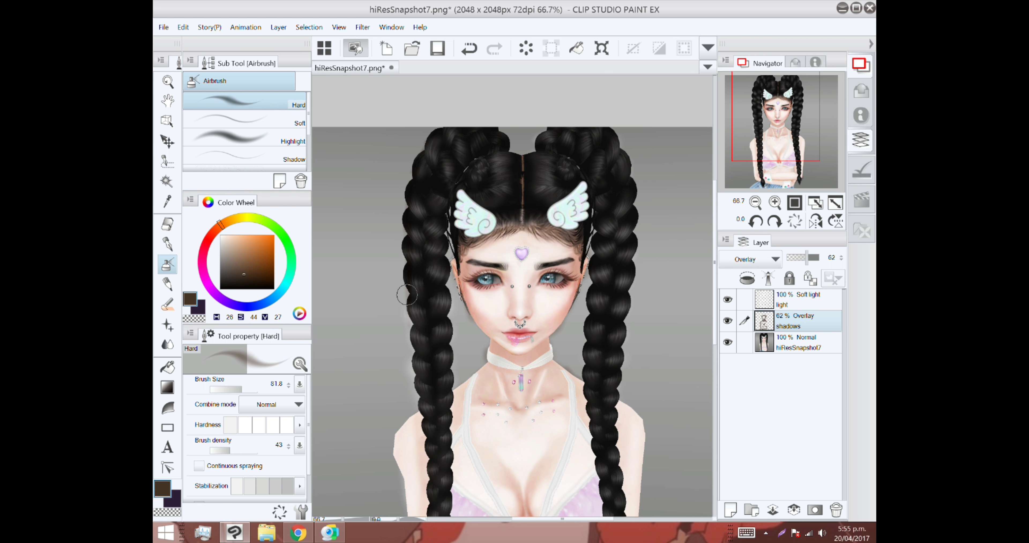
scroll(624, 286, down, 3)
scroll(598, 241, left, 2)
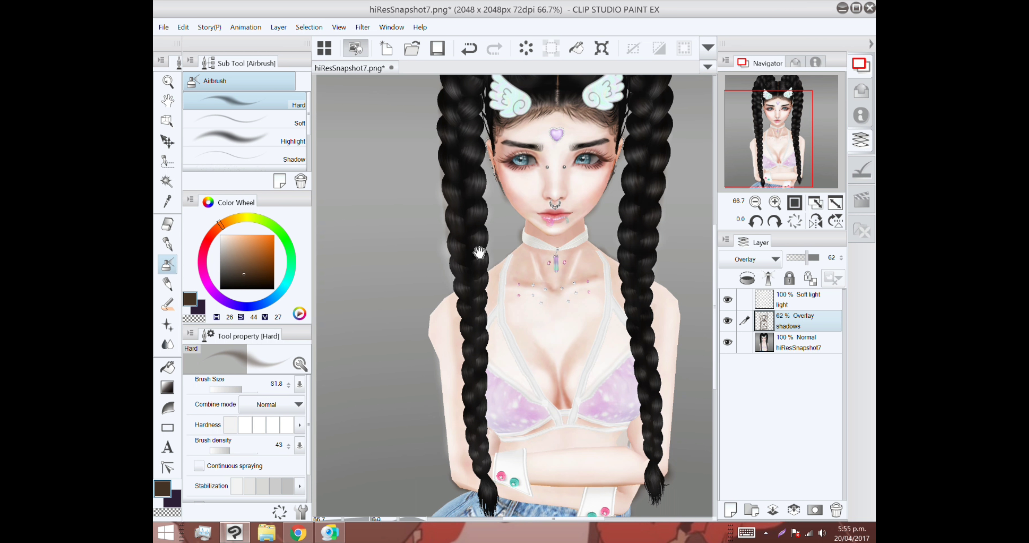
Smooth the highlights on the face and chest of the light layer with the Blend tool at size 95.6.
scroll(580, 184, up, 3)
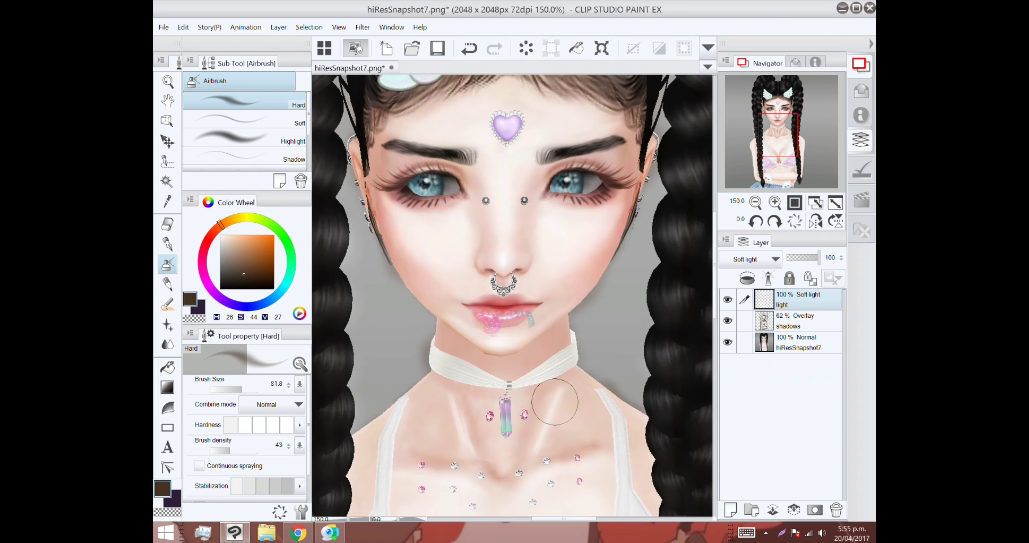
key(j)
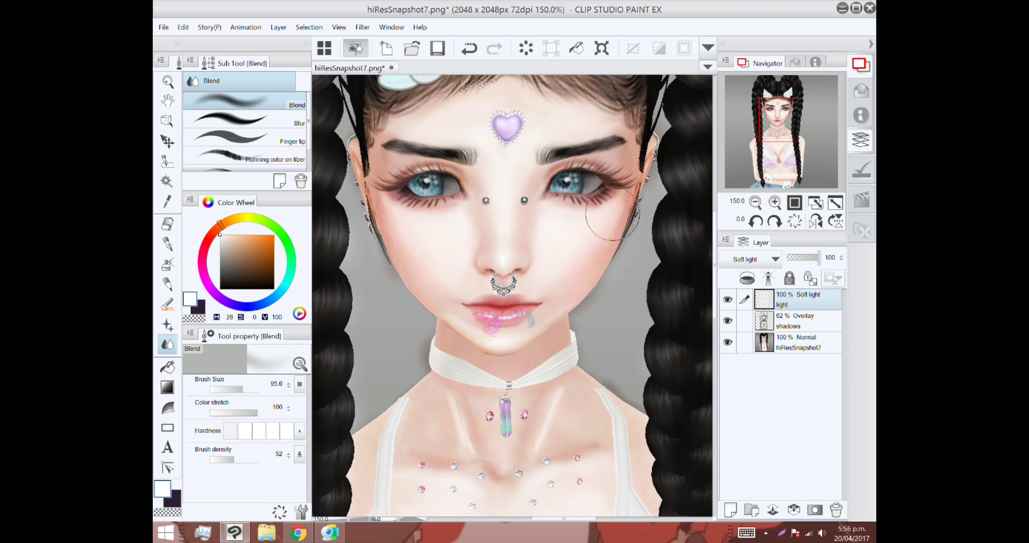
scroll(480, 160, up, 4)
scroll(433, 299, down, 5)
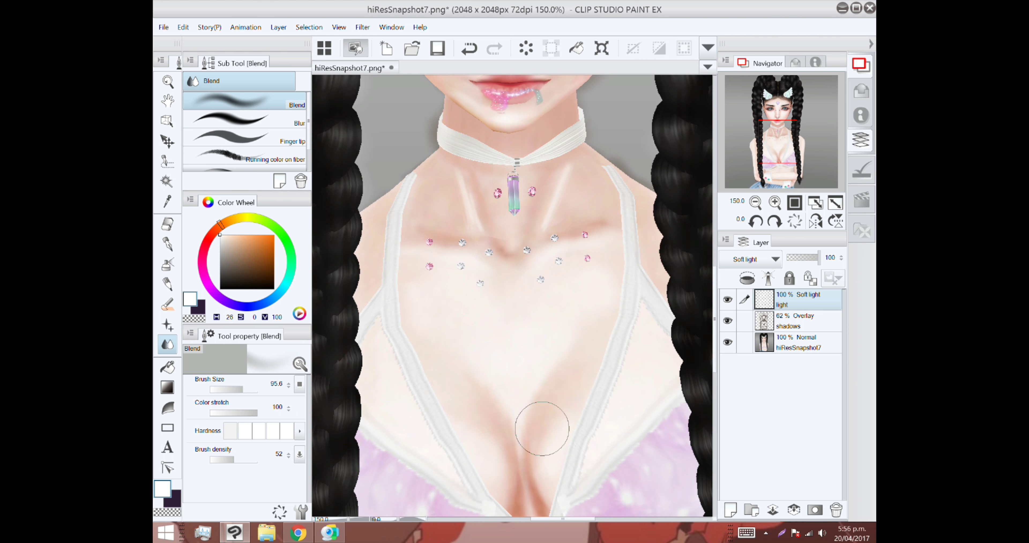
scroll(539, 378, up, 3)
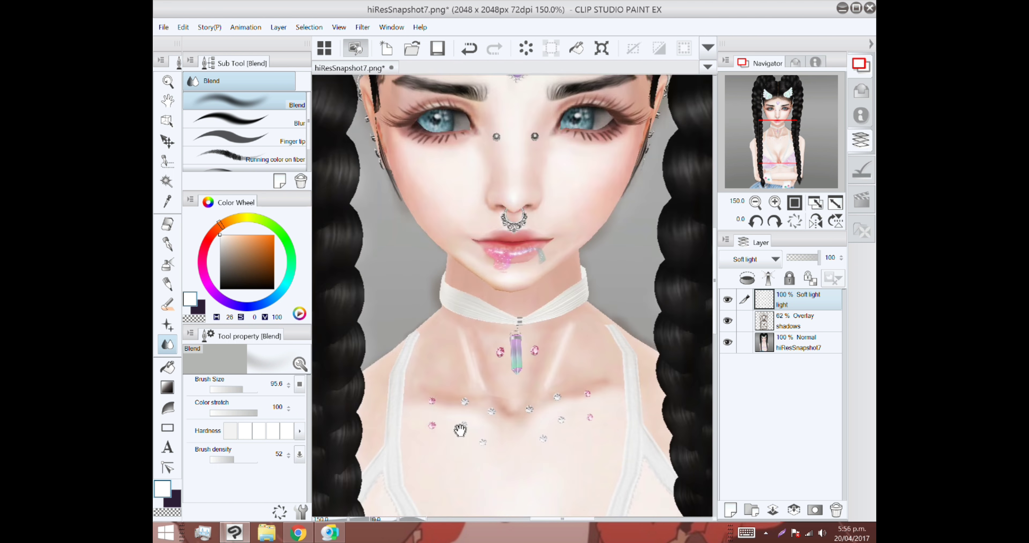
Blend the shadows on the neck, shoulders, arms and chest of the shadows layer, undoing one stroke.
scroll(456, 423, down, 8)
scroll(477, 408, up, 4)
scroll(589, 358, right, 3)
key(ctrl+z)
scroll(695, 308, up, 1)
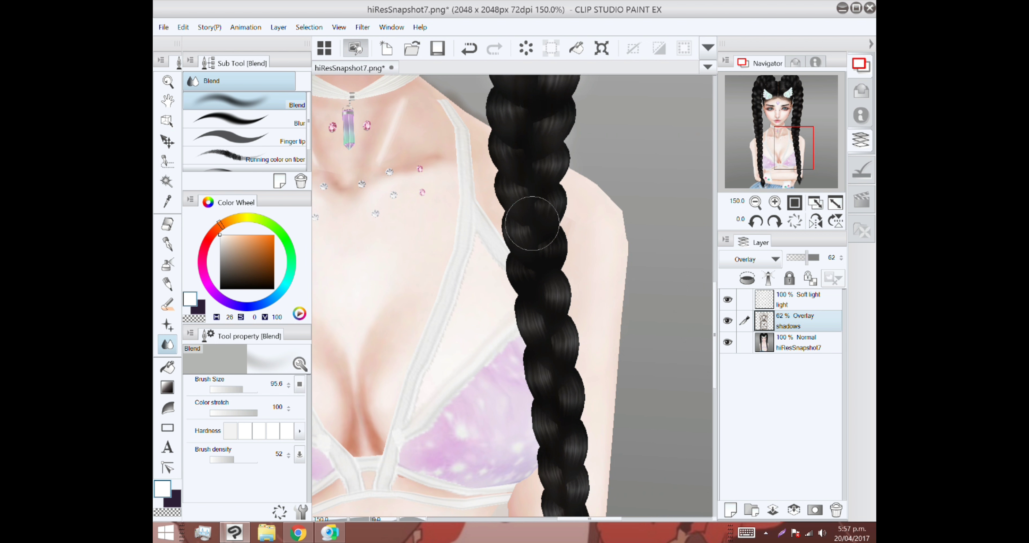
scroll(532, 223, up, 2)
scroll(531, 223, left, 2)
scroll(429, 287, up, 6)
scroll(441, 240, down, 10)
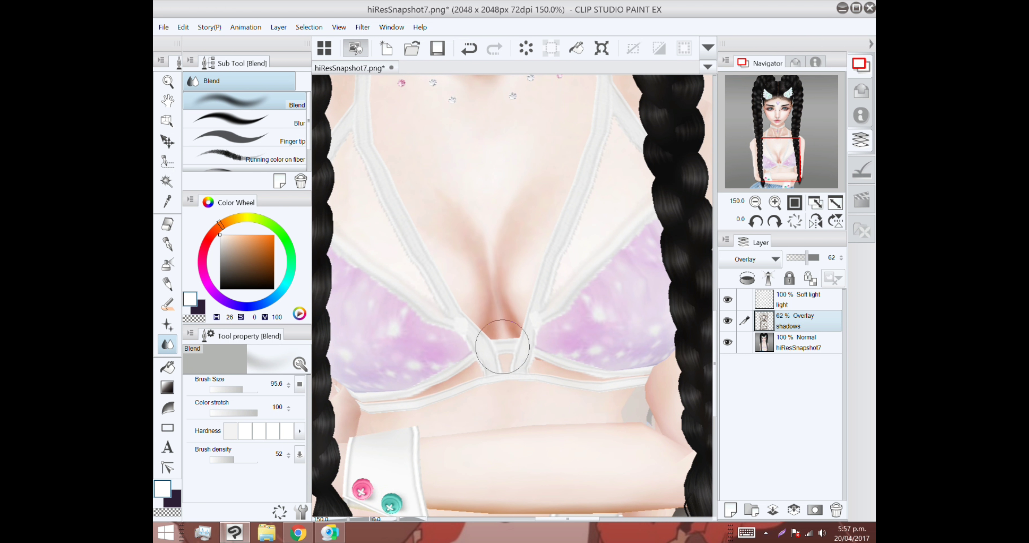
Blend the highlights around the cleavage on the light layer at size 95.6.
scroll(420, 218, down, 5)
scroll(498, 349, up, 5)
key(ctrl+y)
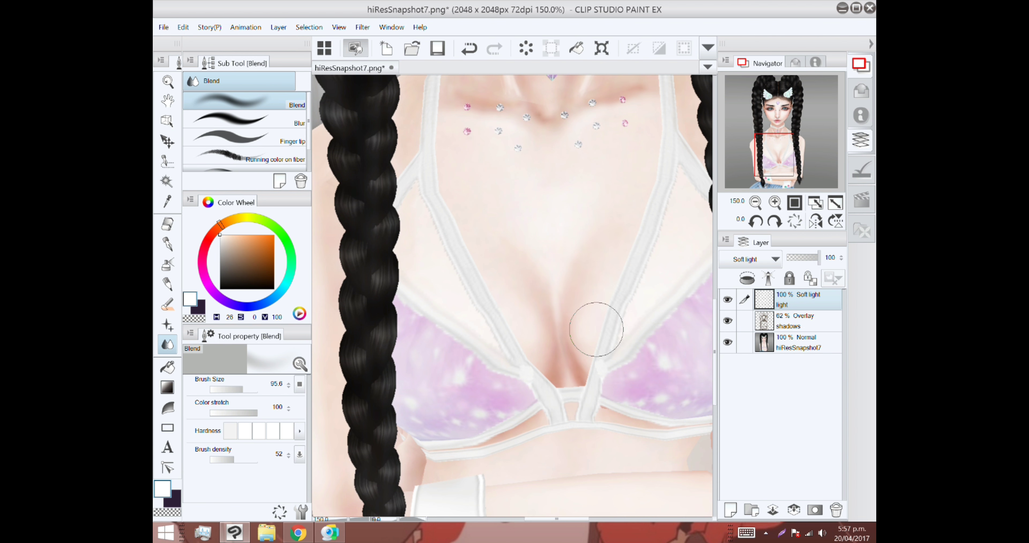
scroll(592, 300, down, 5)
scroll(524, 367, up, 5)
Paint fine saturated-brown cleavage lines on the shadows layer with a 3.9 airbrush and soften them with Blend at size 25.4.
key(ctrl+z)
key(b)
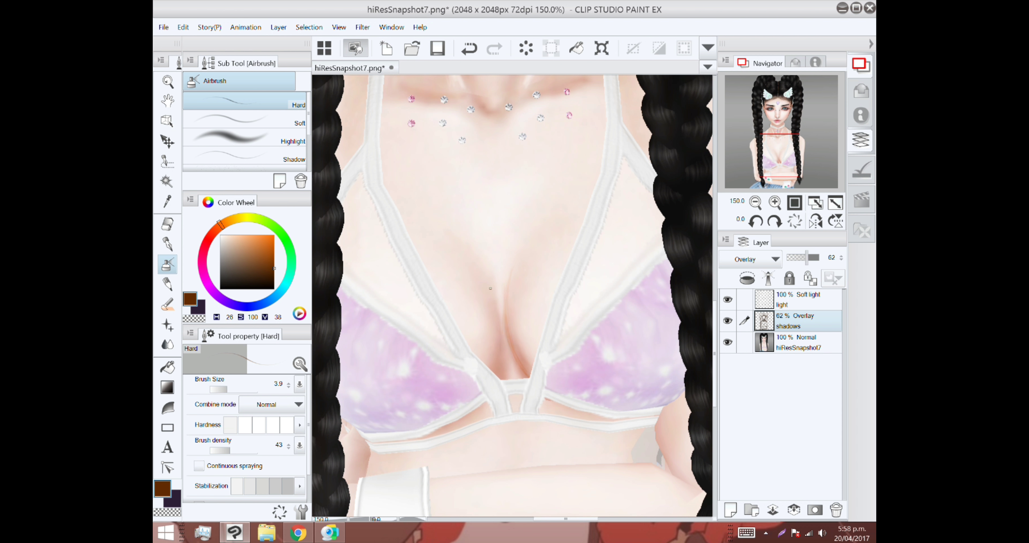
key(j)
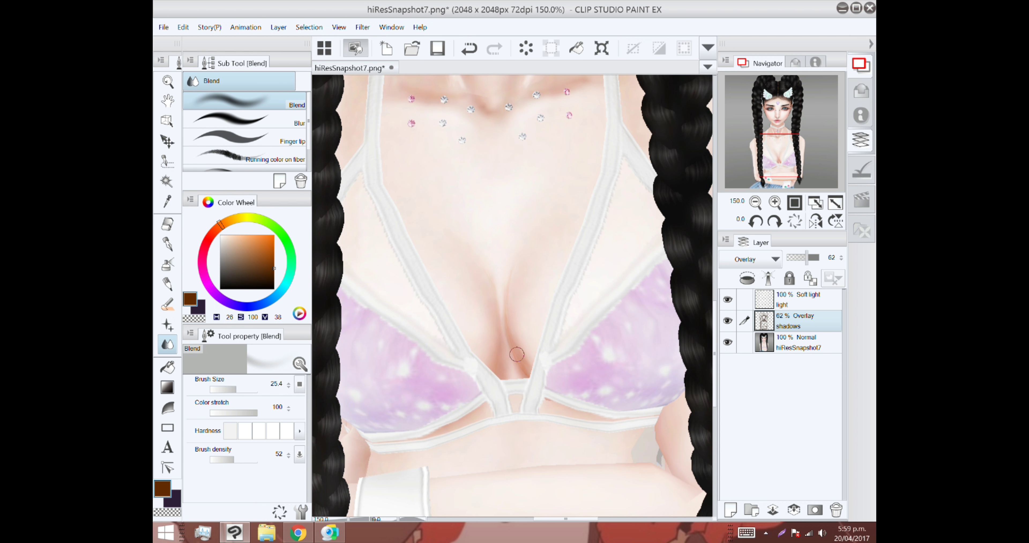
key(ctrl+minus)
scroll(506, 319, down, 2)
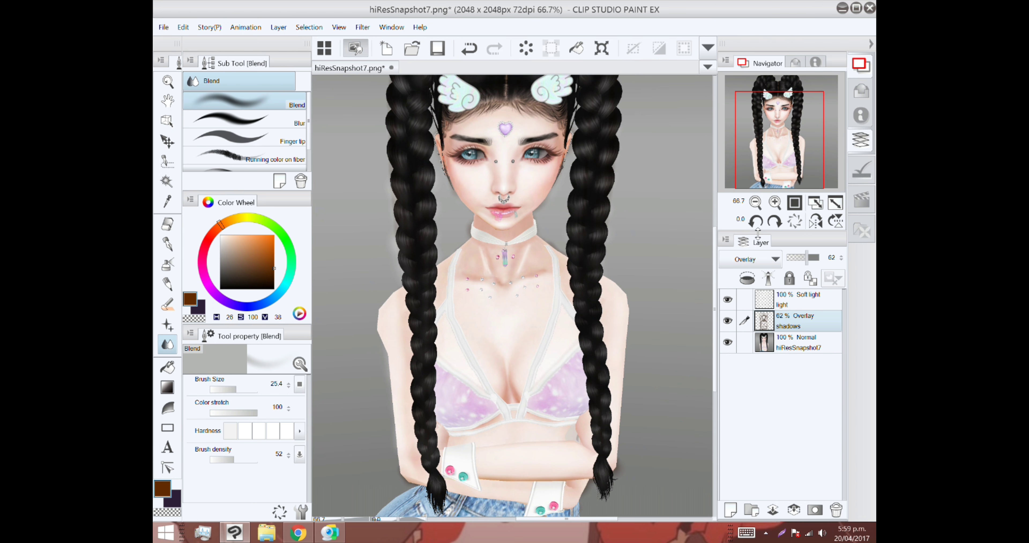
Paint fine white cleavage highlights on the light layer with the Hard airbrush at size 12.6 and soften them with Blend at size 10.8.
scroll(500, 359, up, 4)
key(b)
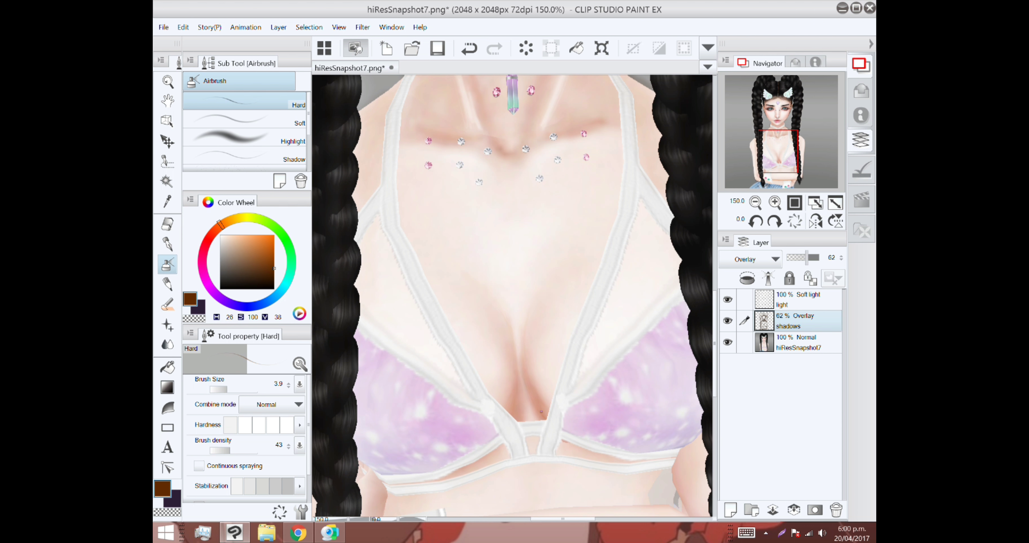
click(797, 300)
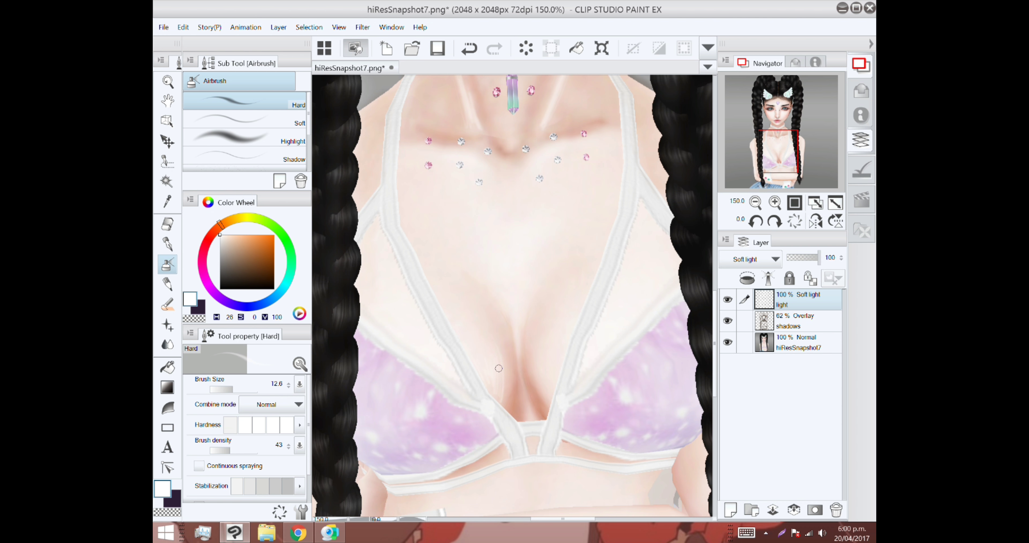
key(j)
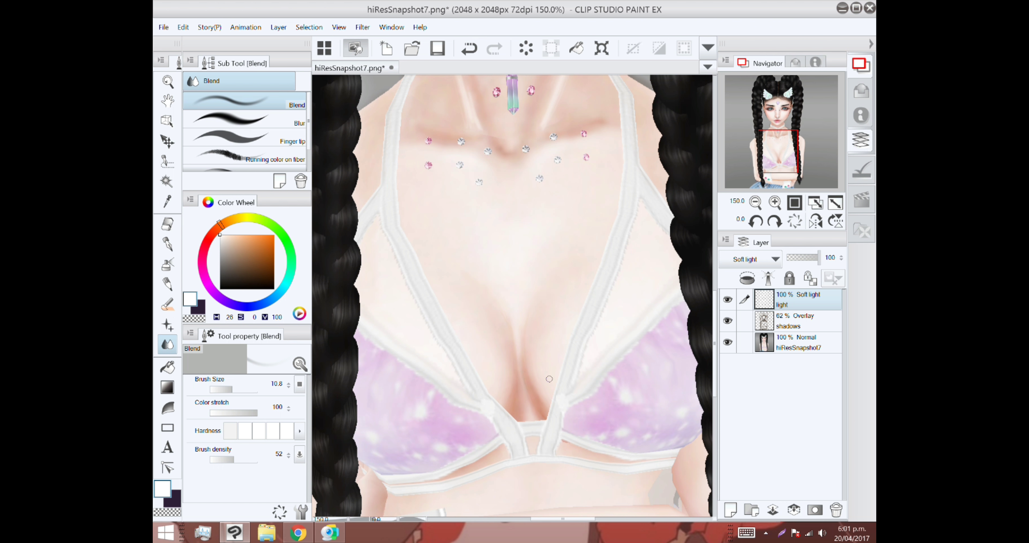
Hide the base image, draw brown cleavage lines on the shadows layer with the Darker pencil at size 5.8, and show the image again.
key(alt+bracketleft)
scroll(514, 371, down, 3)
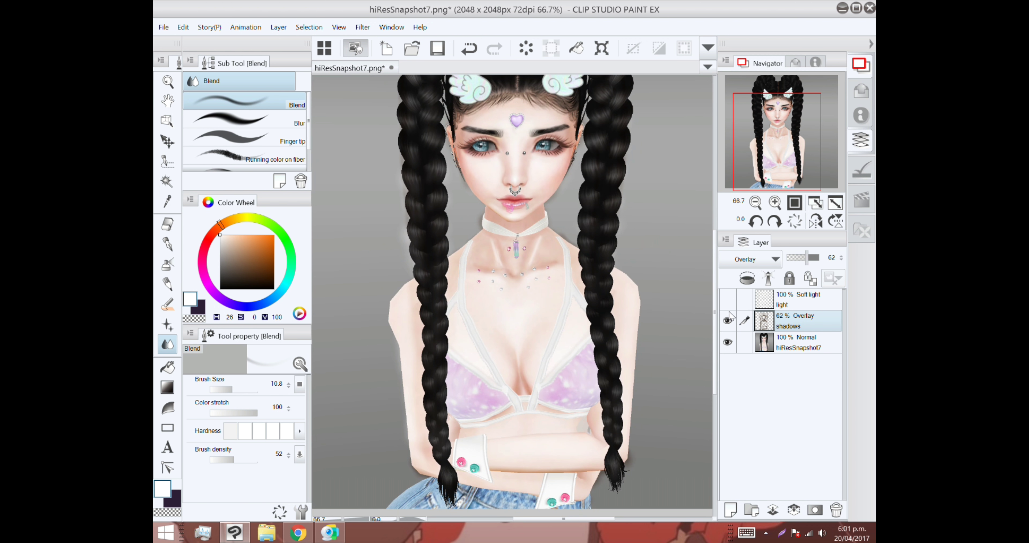
click(727, 343)
scroll(511, 359, up, 3)
key(p)
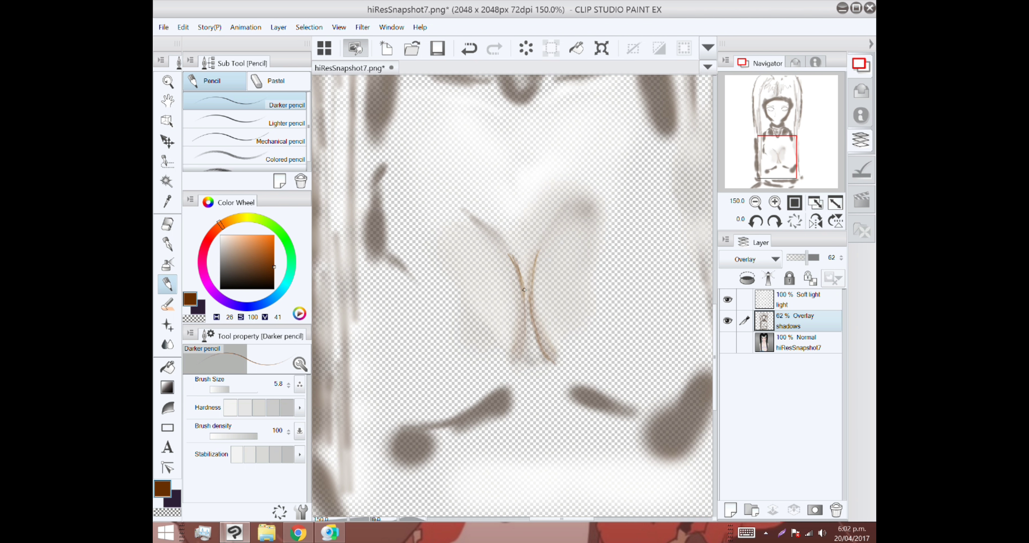
click(728, 342)
click(728, 343)
click(728, 342)
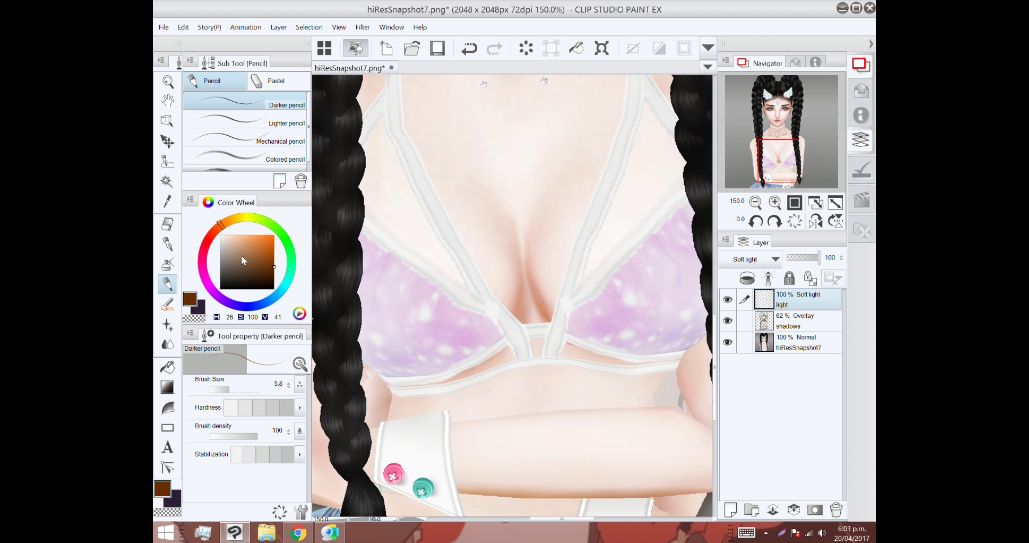
Add cream cleavage highlights on the light layer with the Hard airbrush at size 5.3 and blend them and the shadows at size 10.8.
key(b)
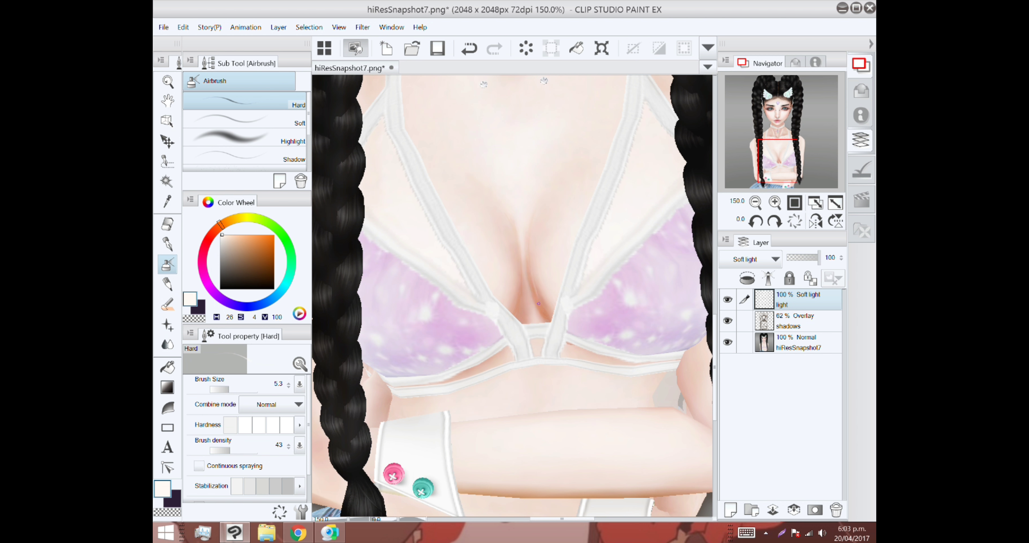
key(j)
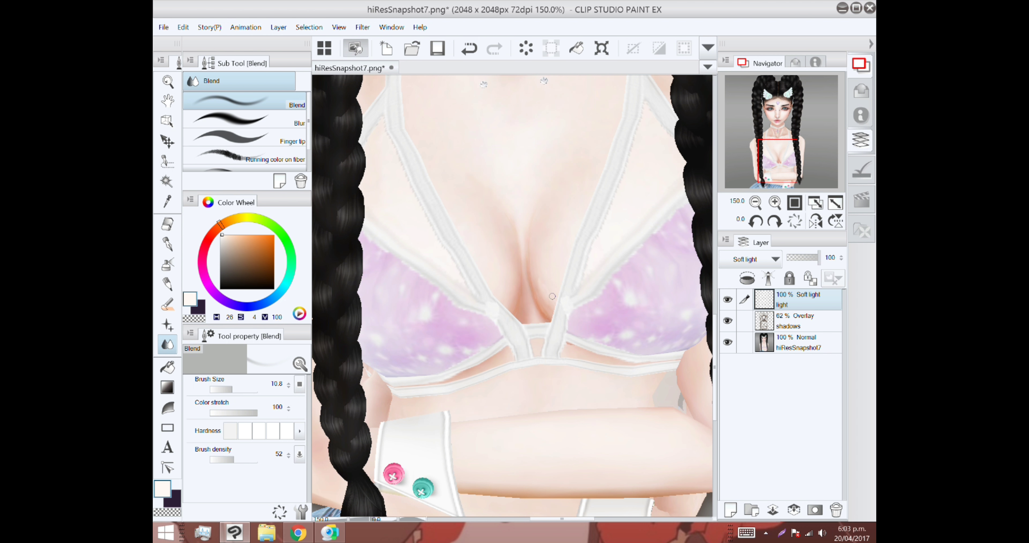
click(755, 322)
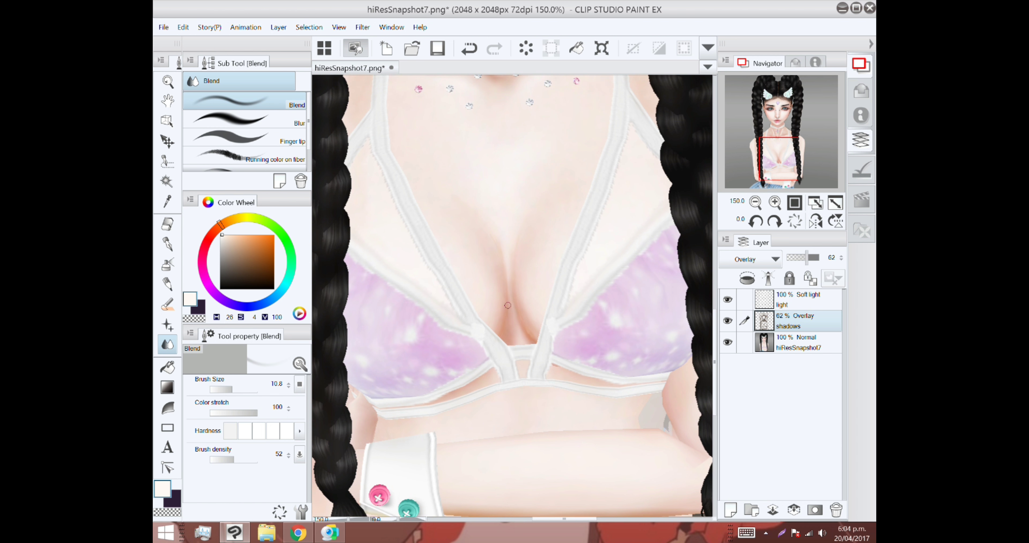
key(alt+bracketright)
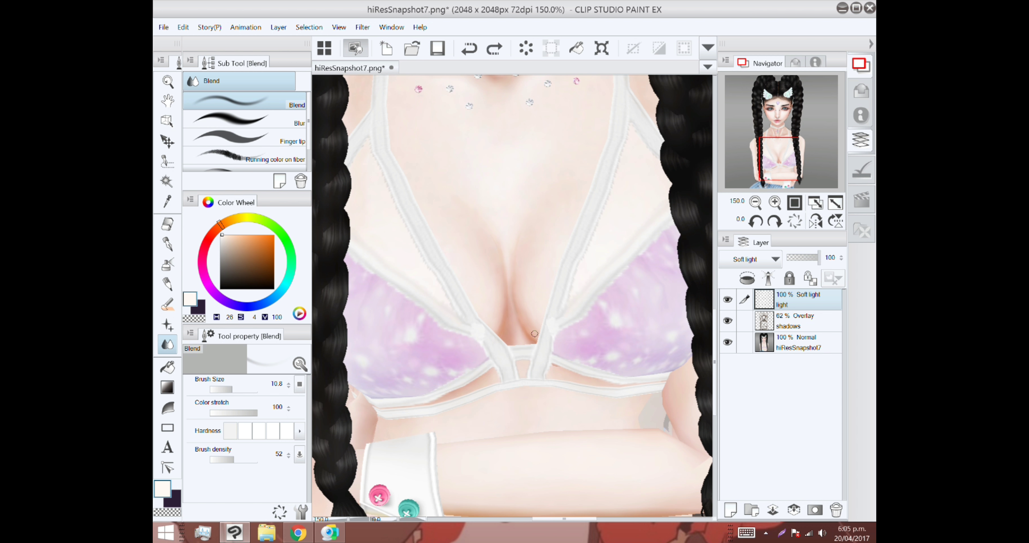
Paint more highlights beside the lower cleavage on the light layer and blend them at sizes 40.5 and 8.5.
key(b)
key(j)
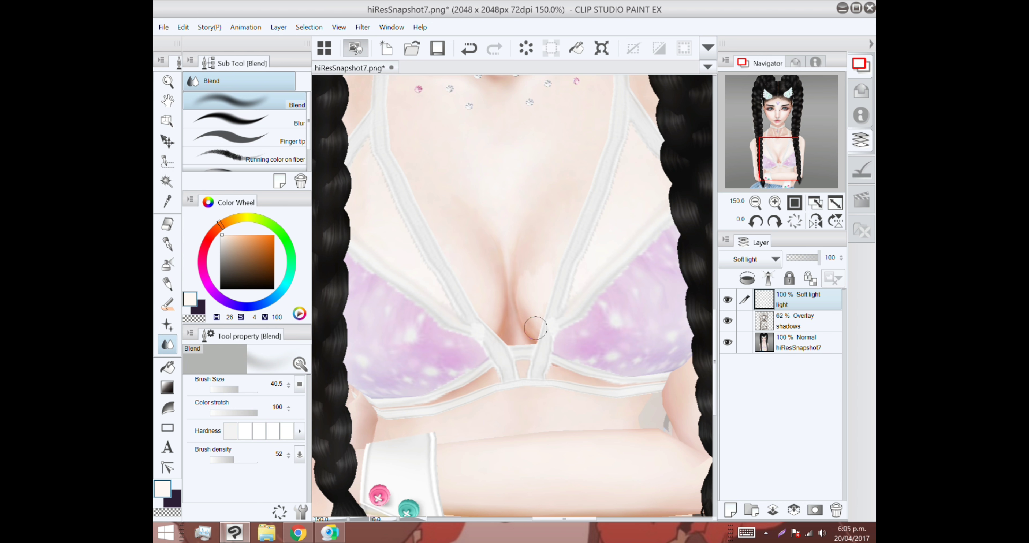
key(ctrl+0)
key(ctrl+0)
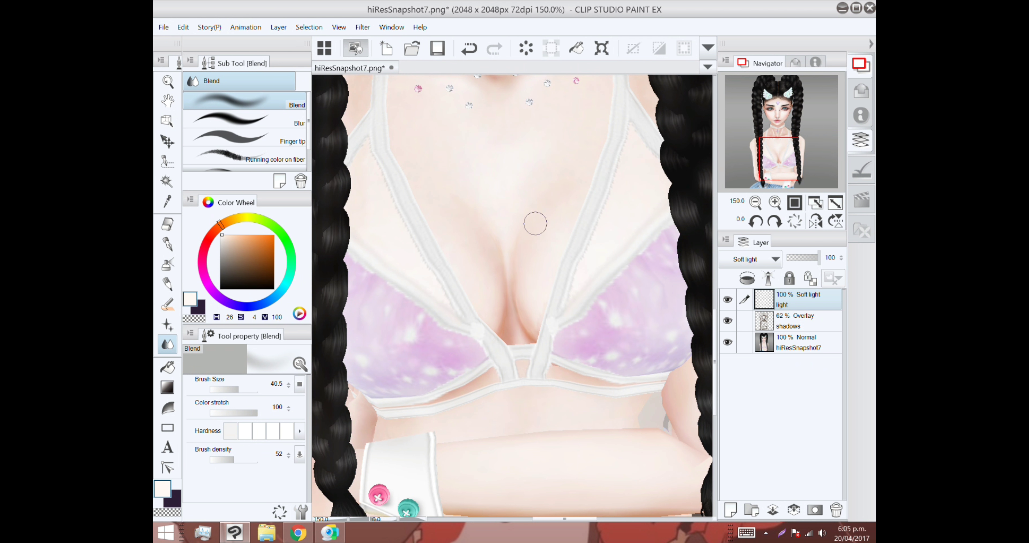
key(bracketleft)
key(bracketleft)
key(bracketleft)
key(bracketleft)
key(ctrl+0)
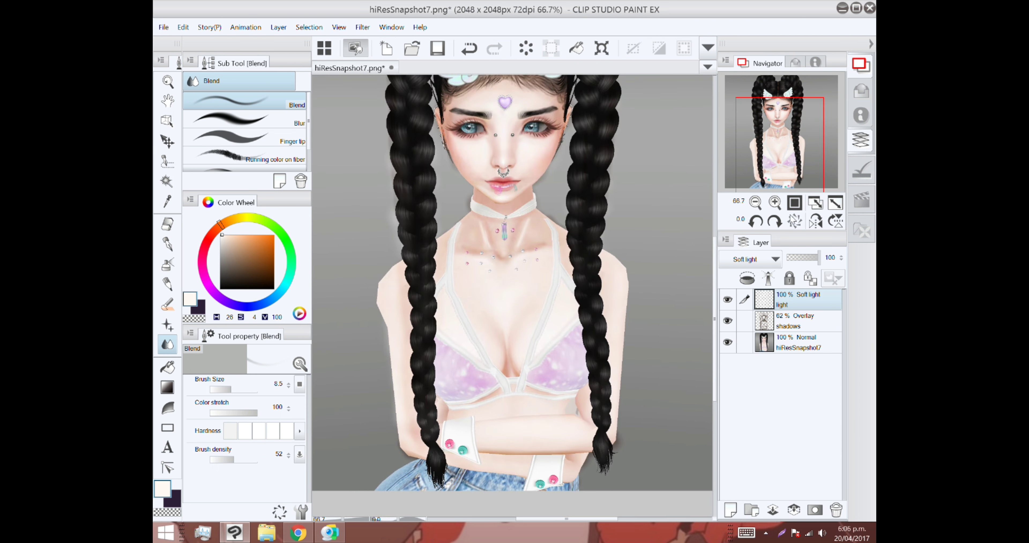
Smooth the broad highlights across the upper chest of the light layer with Blend at size 103.3.
key(ctrl+0)
key(bracketright)
key(bracketright)
key(bracketright)
key(bracketright)
key(bracketright)
key(bracketright)
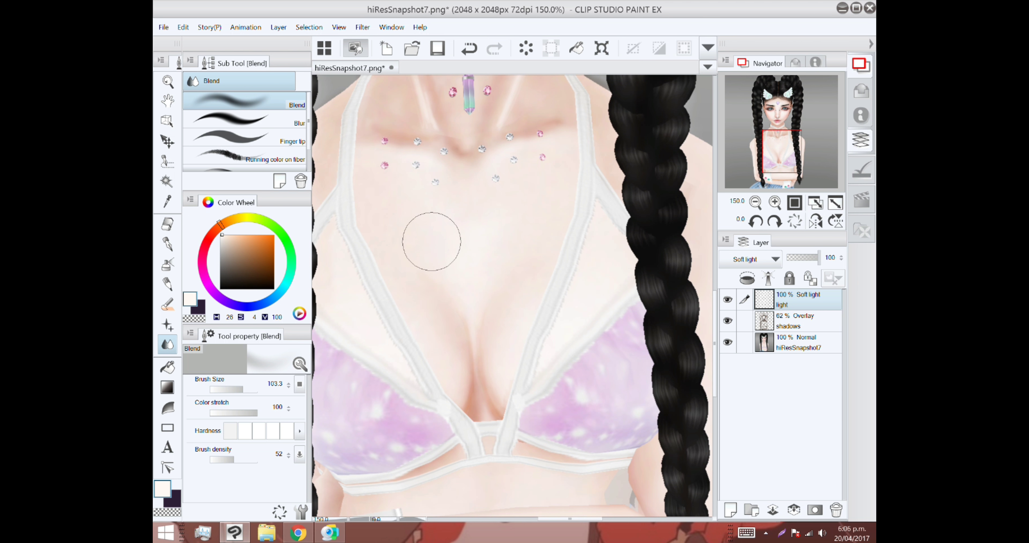
key(ctrl+0)
key(ctrl+0)
Paint cream highlights around the cleavage with the Oil paint flat brush at size 15.9 and blend them at size 103.3.
key(b)
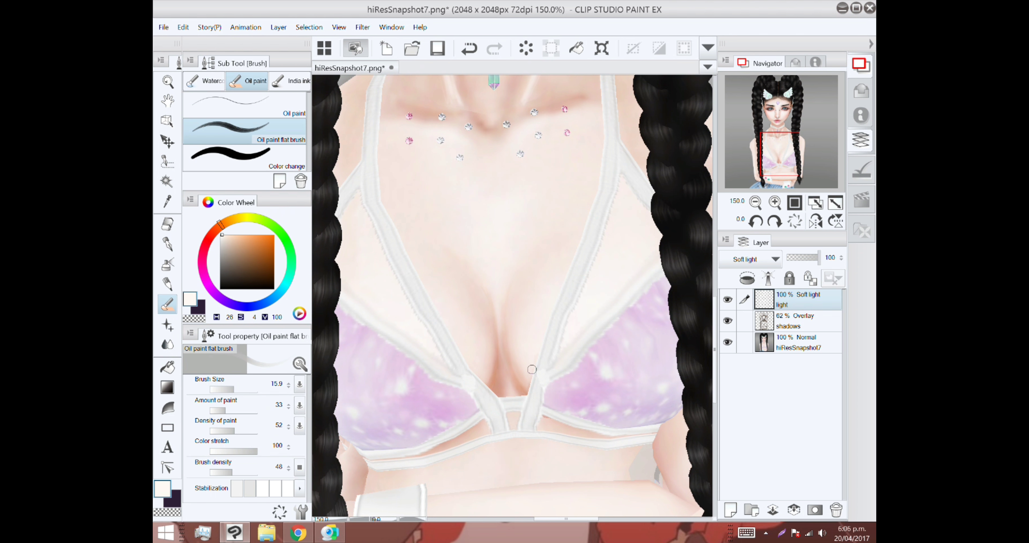
key(ctrl+0)
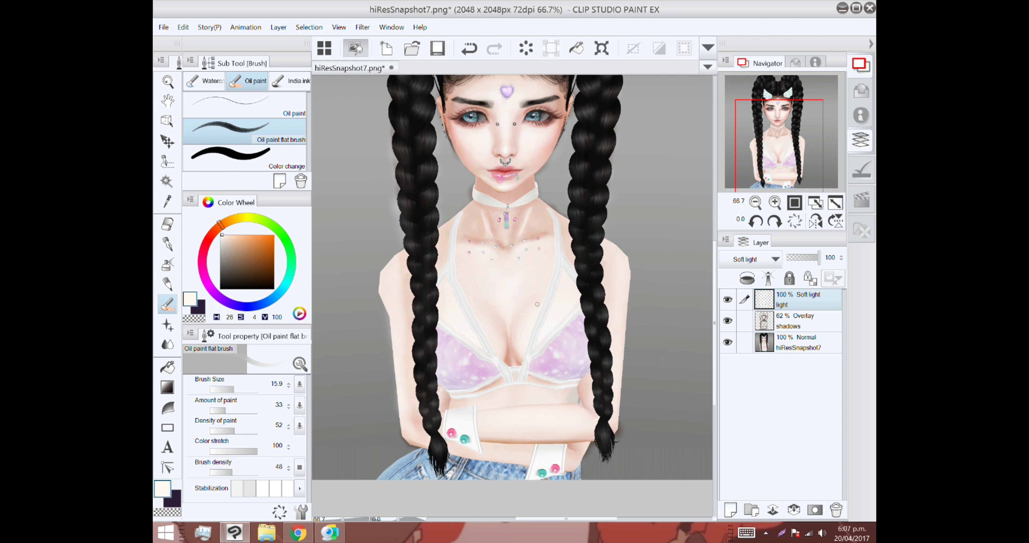
key(j)
scroll(500, 308, down, 3)
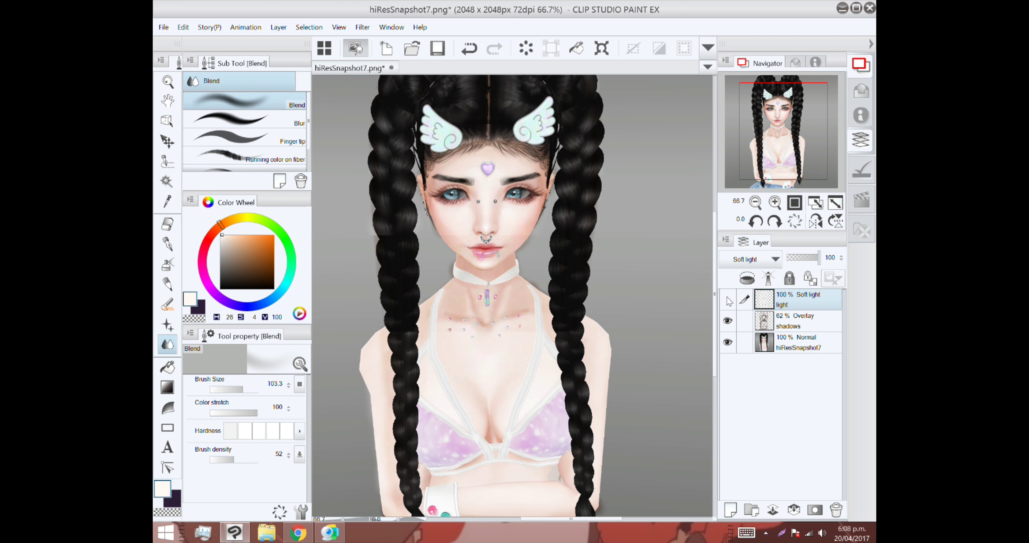
Add finer cream highlights inside the cleavage with the Oil paint flat brush at size 8.5 and blend them.
key(ctrl+alt+0)
key(b)
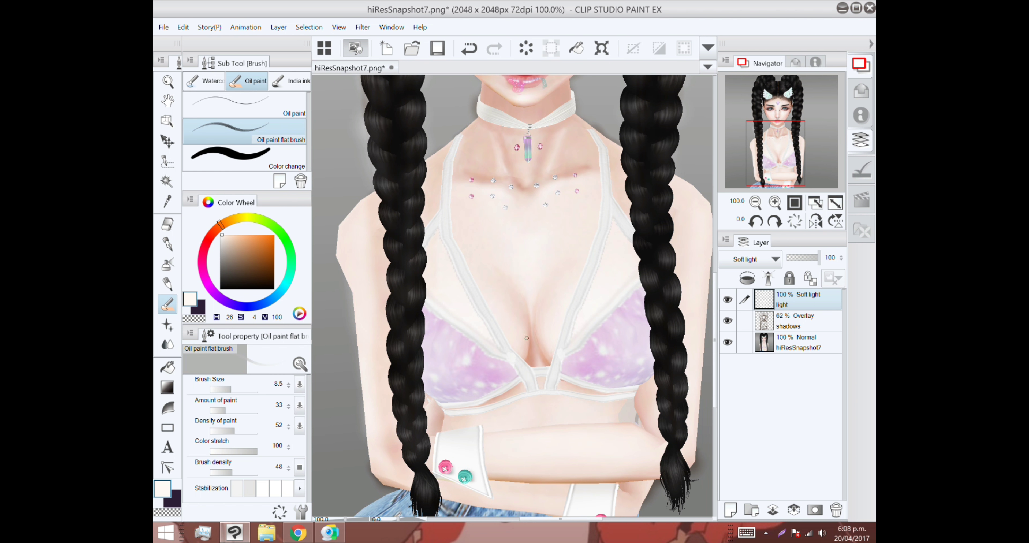
key(j)
scroll(521, 302, down, 3)
scroll(550, 322, up, 4)
scroll(551, 322, down, 4)
Create a new layer and handwrite a black note starting "Well that" beside the figure with the G-pen at size 13.6.
key(ctrl+shift+n)
key(p)
click(220, 288)
drag(561, 146, 605, 188)
drag(551, 212, 607, 235)
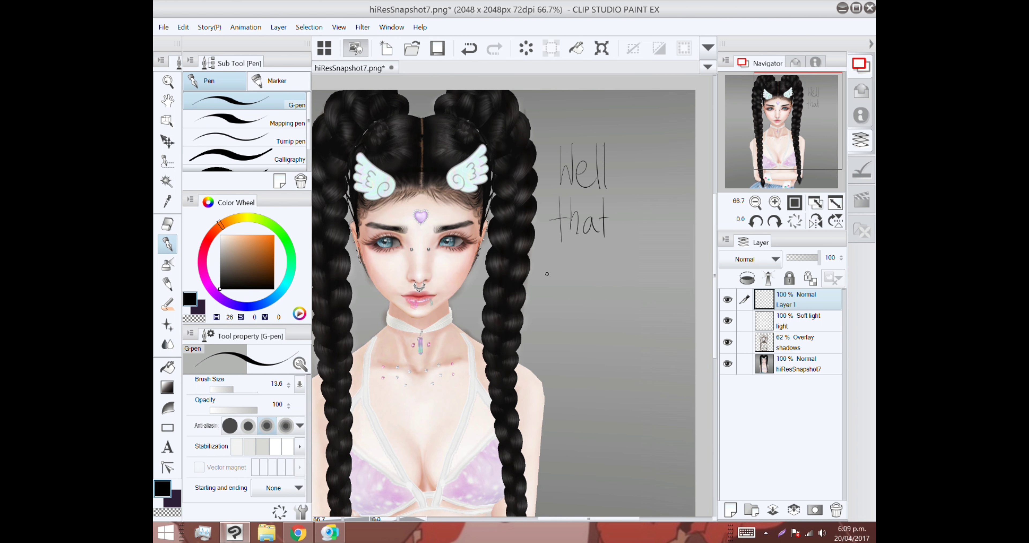
drag(556, 339, 658, 313)
click(585, 377)
drag(584, 389, 583, 406)
Clear the first note and handwrite a new one starting "Now that" with the G-pen.
click(526, 48)
drag(569, 184, 577, 140)
drag(587, 159, 584, 161)
drag(606, 166, 626, 167)
drag(558, 200, 558, 229)
drag(550, 216, 573, 209)
drag(565, 199, 605, 221)
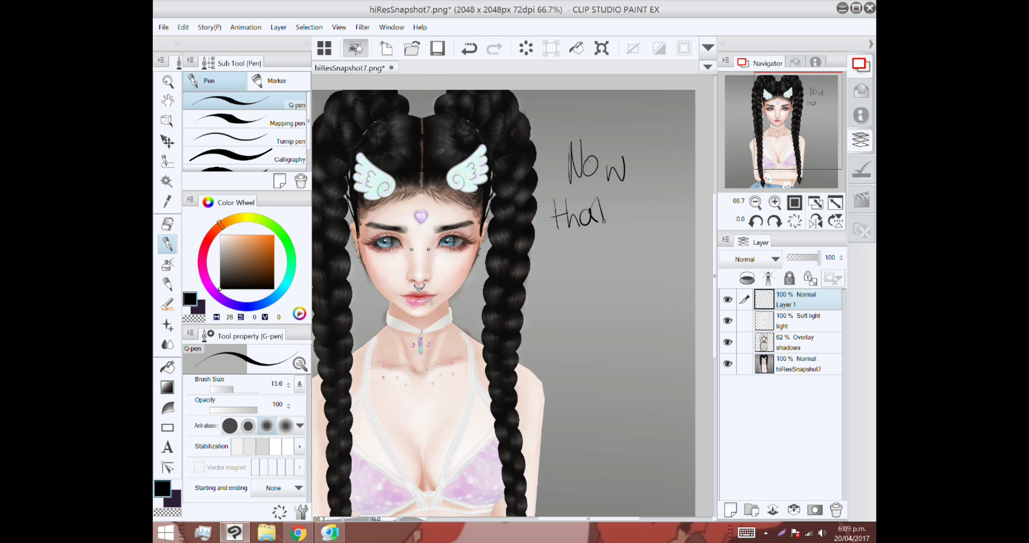
drag(575, 313, 591, 303)
drag(595, 311, 623, 288)
drag(562, 346, 626, 410)
Replace the handwritten note with one starting "Time to" and clear it from the layer.
key(Delete)
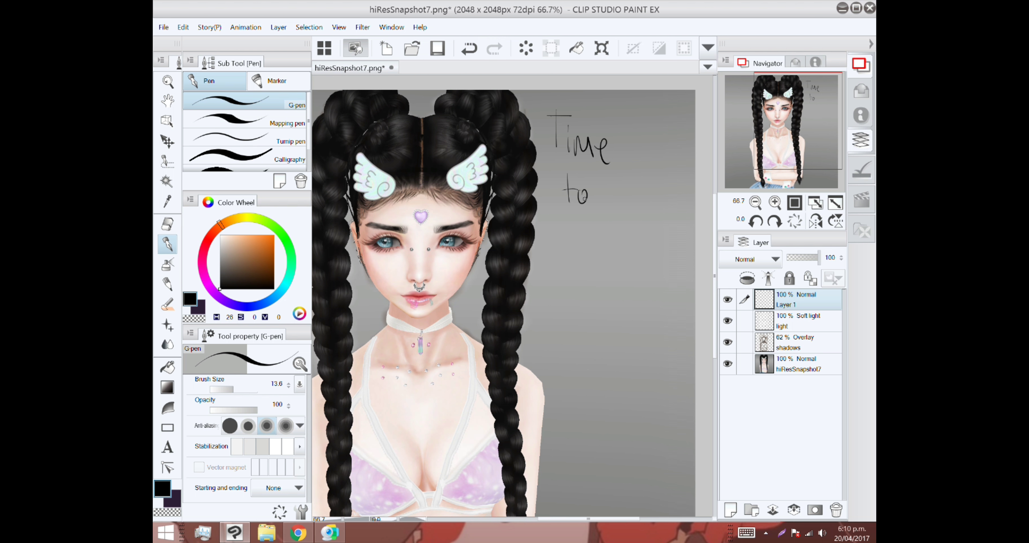
drag(566, 175, 567, 201)
drag(563, 187, 577, 186)
drag(583, 187, 582, 188)
drag(609, 161, 606, 206)
drag(621, 196, 638, 215)
drag(567, 213, 587, 252)
drag(592, 240, 623, 228)
drag(575, 264, 598, 285)
key(Delete)
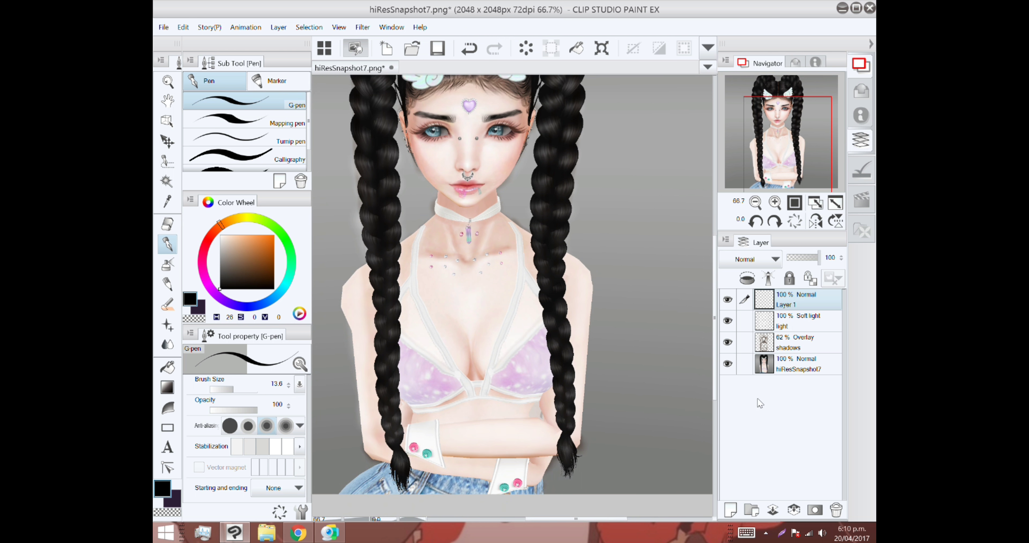
Select the top of the shoulder strap with the Selection pen at size 44.3, copy it to a new layer and transform it.
key(m)
scroll(503, 240, up, 4)
drag(494, 193, 522, 295)
drag(495, 197, 525, 295)
click(732, 505)
key(Return)
key(ctrl+v)
key(ctrl+t)
drag(537, 244, 546, 252)
key(Return)
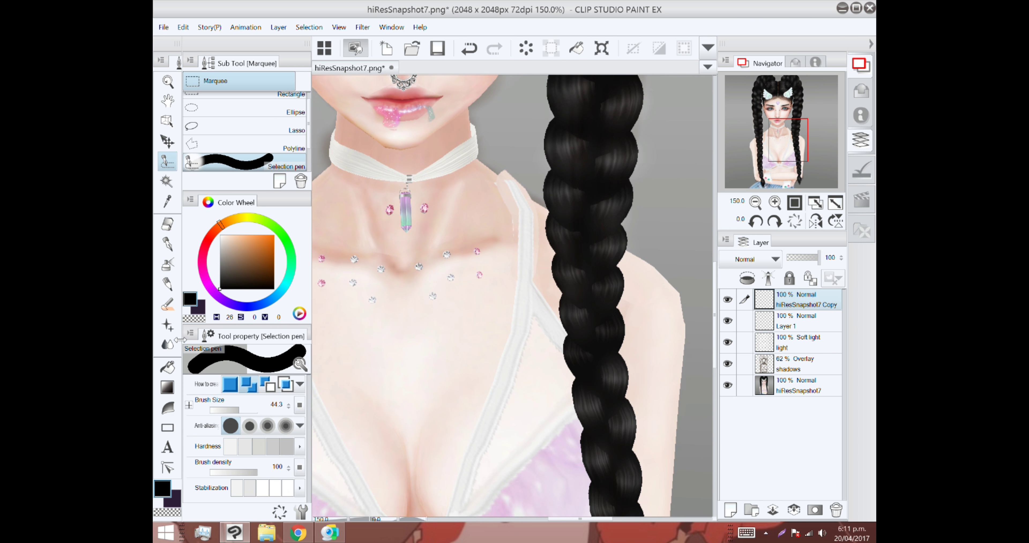
Blend the skin edges around the copied strap at size 17.2, erase part of its surroundings and undo the last erasing stroke.
scroll(533, 343, up, 5)
key(j)
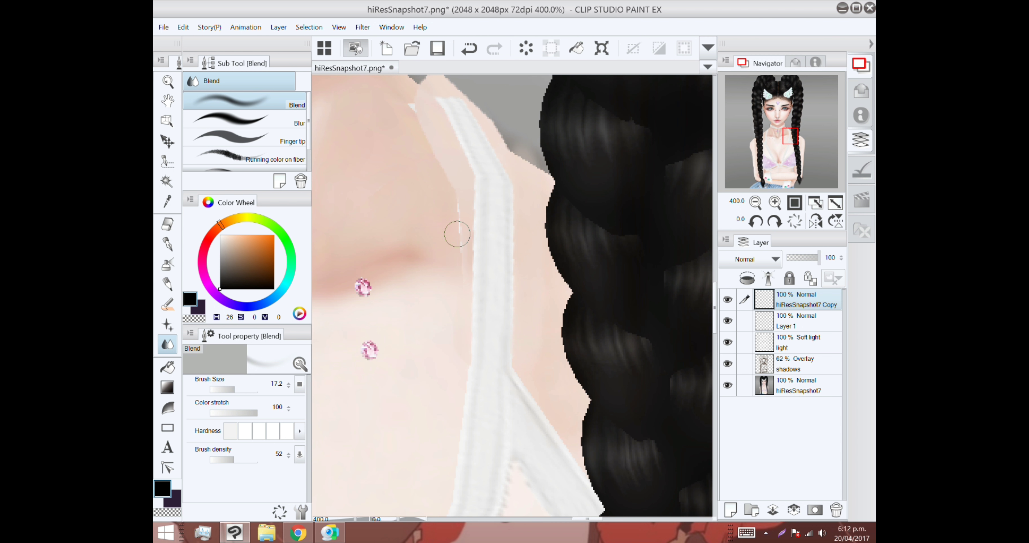
mouse_move(414, 92)
mouse_down()
mouse_move(448, 145)
mouse_move(426, 182)
mouse_move(485, 168)
mouse_move(454, 160)
mouse_move(505, 177)
mouse_up()
key(e)
mouse_move(505, 348)
mouse_down()
mouse_move(501, 277)
mouse_move(500, 314)
mouse_up()
key(ctrl+z)
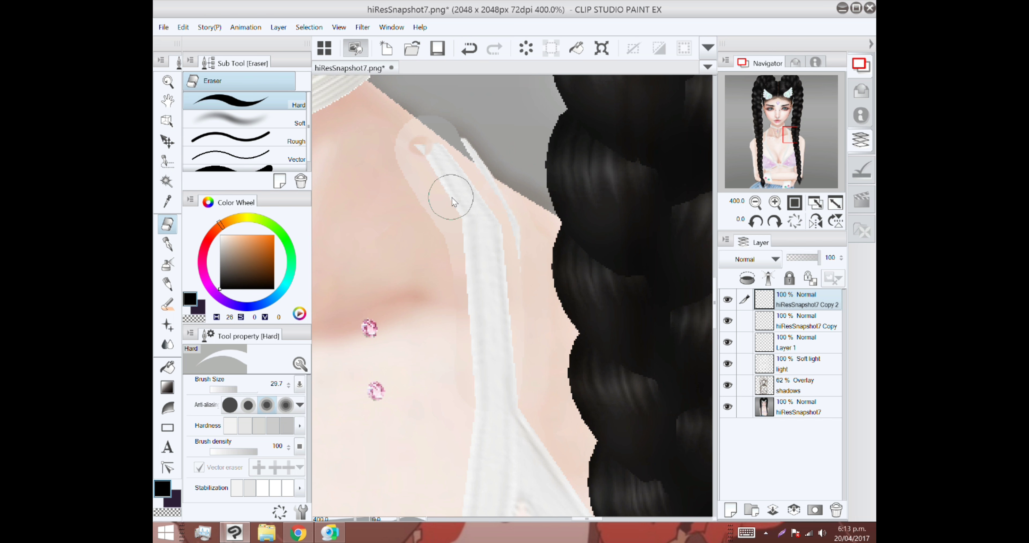
Reshape the second copied strap piece with two transforms, erasing its excess edges with the Hard eraser at size 29.7.
click(183, 27)
mouse_move(264, 291)
click(414, 308)
key(Return)
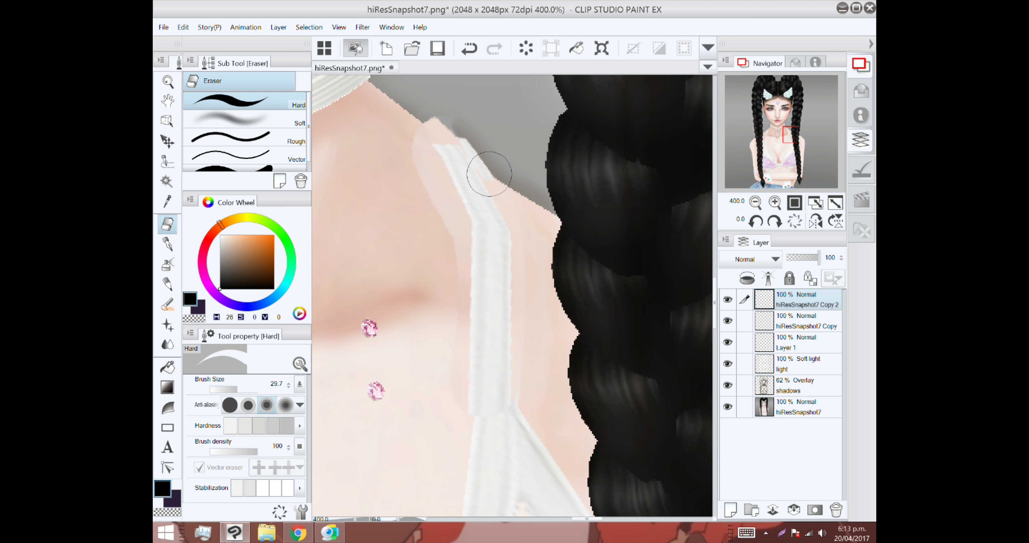
mouse_move(489, 228)
mouse_down()
mouse_move(459, 156)
mouse_move(478, 310)
mouse_move(482, 247)
mouse_move(444, 145)
mouse_up()
click(183, 27)
click(414, 308)
key(Return)
Cover the seams beside the strap with sampled skin tone using the Hard airbrush at size 5.3, and smooth them with Blend.
click(168, 344)
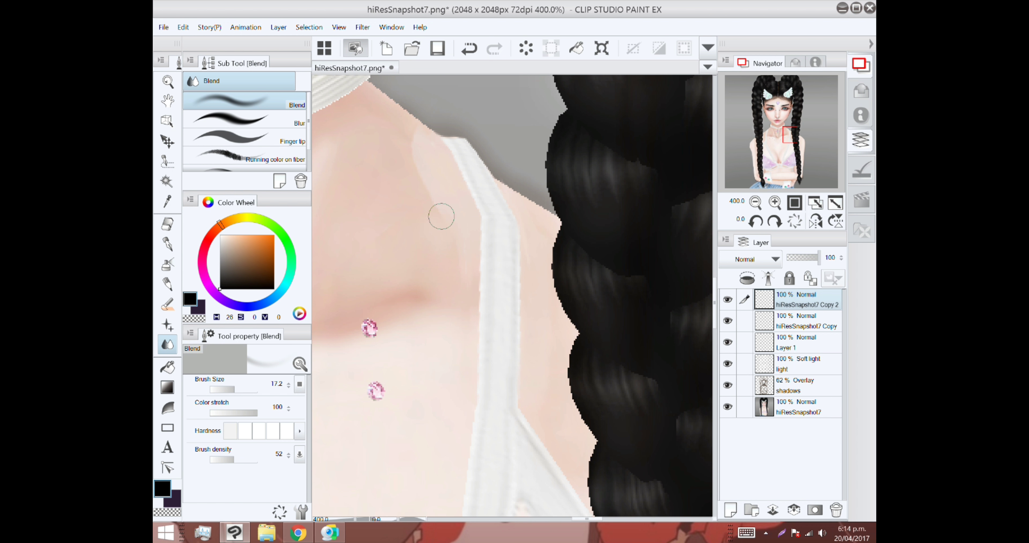
key(b)
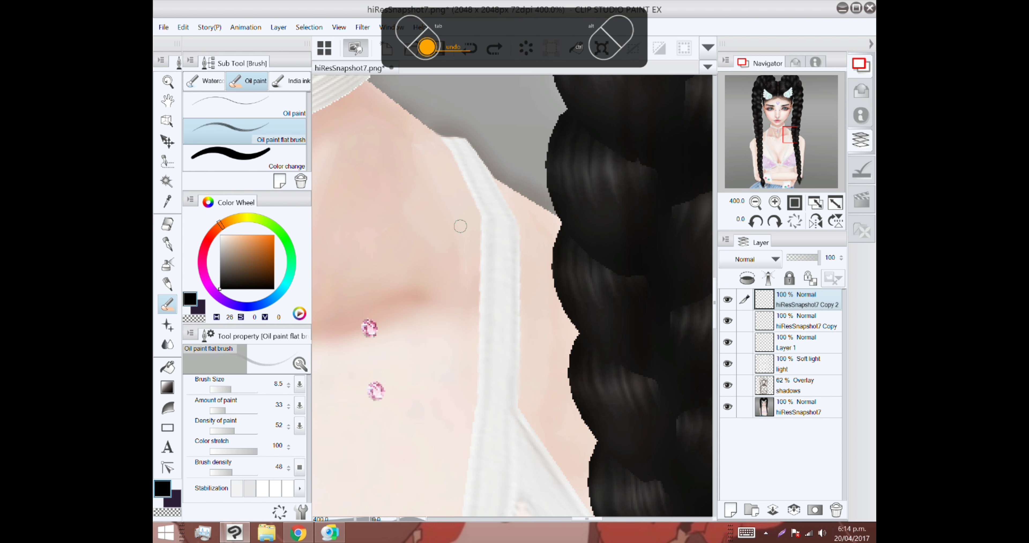
alt+click(466, 267)
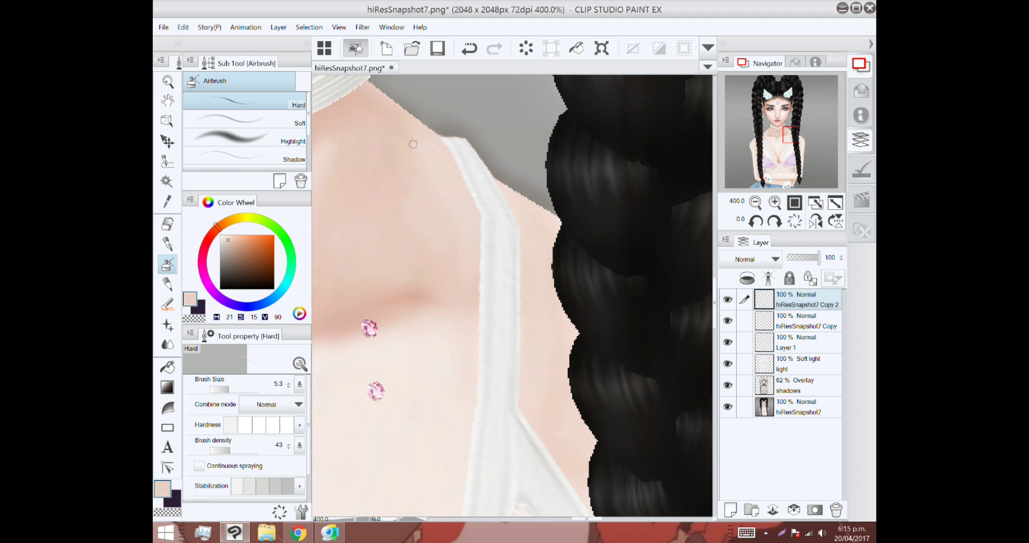
scroll(616, 248, down, 5)
scroll(559, 360, up, 5)
key(j)
drag(463, 336, 449, 294)
click(168, 224)
key(alt+[)
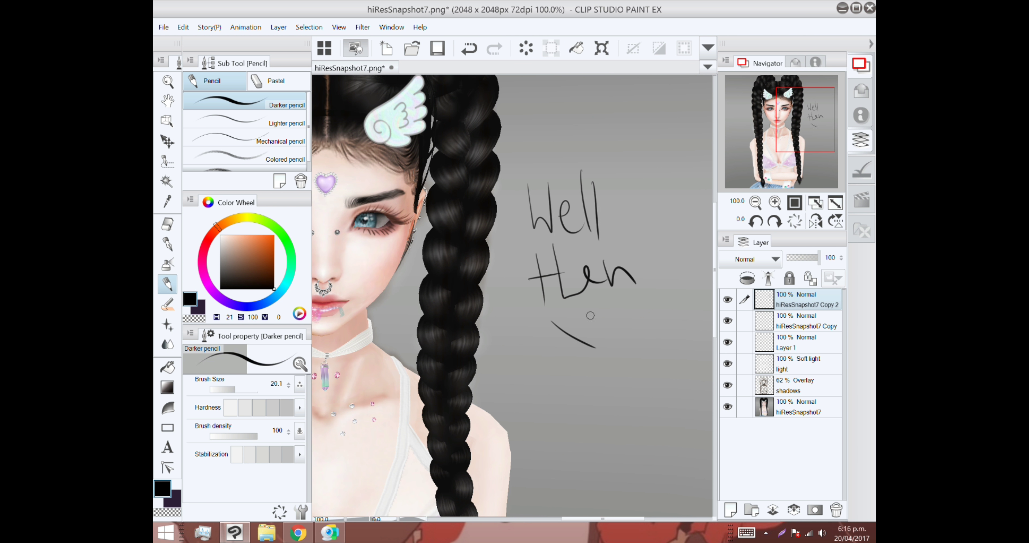
Replace the "Well then" note with "Welp time for the other" using the black Darker pencil at size 20.1, and clear the writing.
drag(590, 316, 571, 348)
key(Delete)
drag(539, 239, 597, 205)
drag(538, 260, 601, 281)
mouse_move(544, 340)
mouse_down()
mouse_move(632, 316)
mouse_move(665, 319)
mouse_up()
drag(655, 234, 659, 327)
drag(659, 328, 643, 267)
drag(631, 253, 657, 248)
drag(517, 322, 584, 373)
mouse_move(543, 374)
mouse_down()
mouse_move(559, 417)
mouse_move(543, 319)
mouse_up()
drag(555, 303, 598, 299)
drag(520, 343, 636, 368)
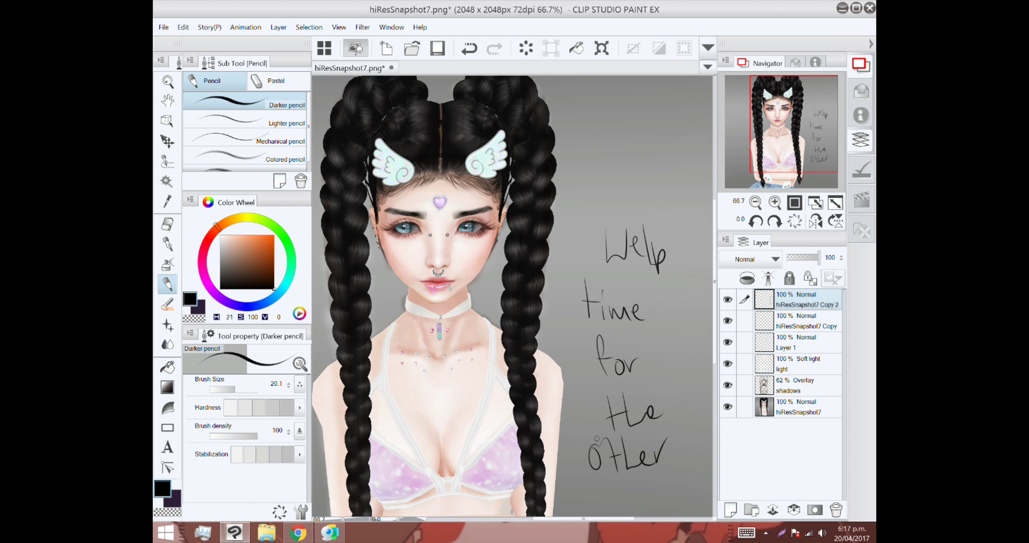
drag(596, 439, 517, 368)
drag(531, 416, 519, 438)
drag(537, 424, 539, 437)
drag(554, 426, 586, 435)
drag(536, 465, 540, 466)
drag(546, 480, 576, 469)
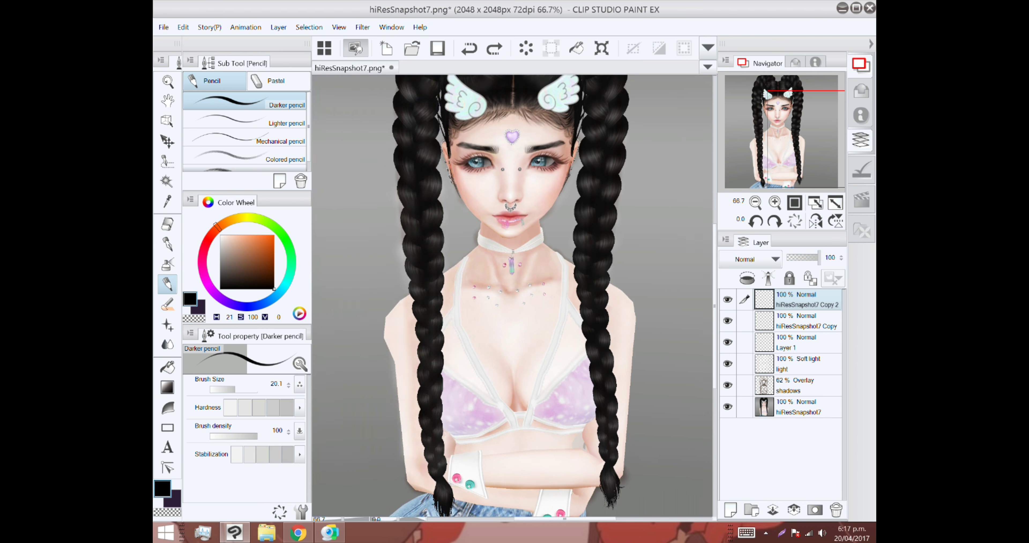
Toggle the topmost copied layer's visibility to identify it, and rename the two copied layers "skin" and "right side top".
click(728, 299)
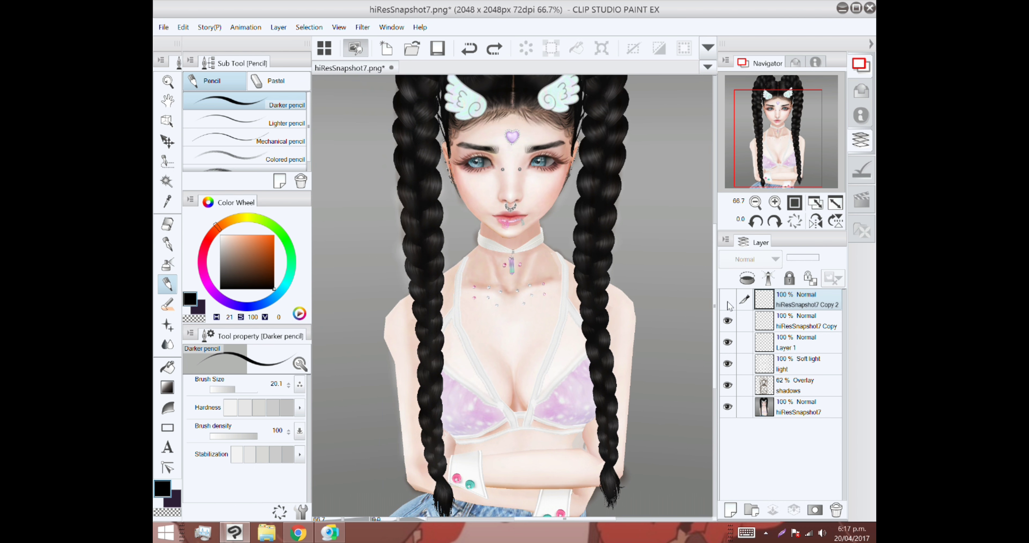
key(ctrl+z)
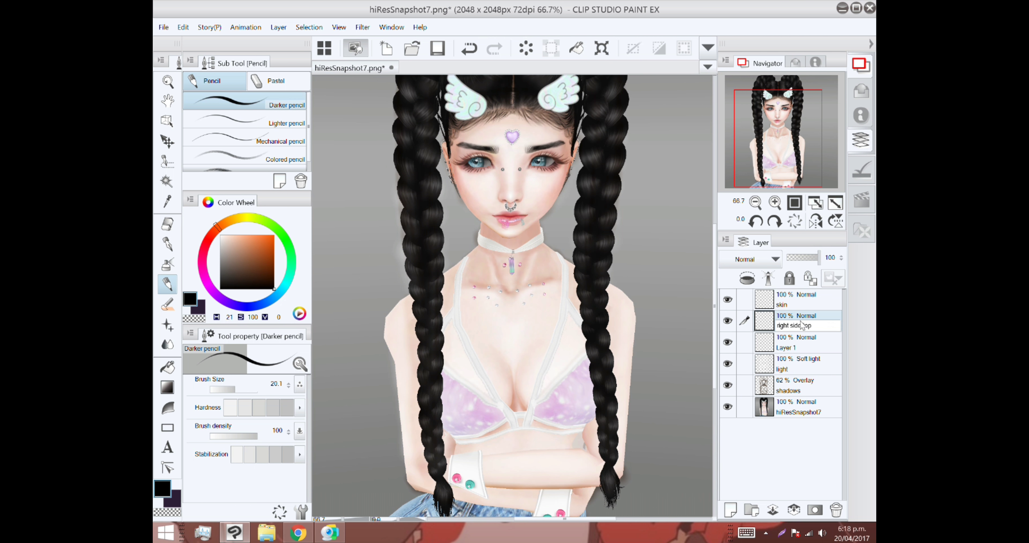
Mark the other shoulder strap's upper part with the Selection pen at size 44.3, copy it from hiResSnapshot7 to a new layer, and scale it to 106%.
scroll(470, 285, up, 4)
key(m)
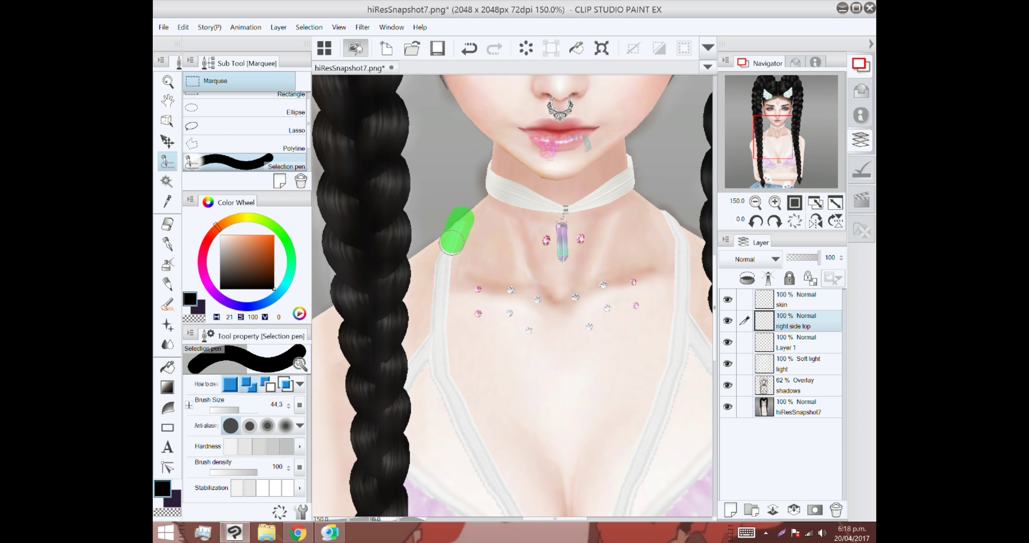
drag(461, 220, 441, 313)
key(ctrl+c)
key(ctrl+v)
key(ctrl+t)
drag(468, 267, 496, 288)
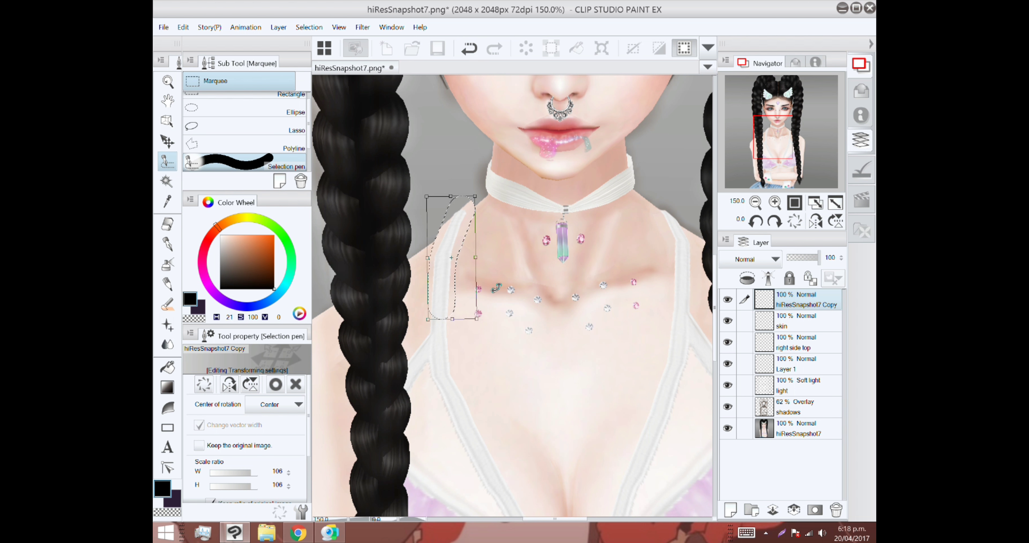
key(Return)
Erase the excess skin around the newly copied strap's shoulder end with the Hard eraser at size 29.7.
key(j)
scroll(438, 269, up, 1)
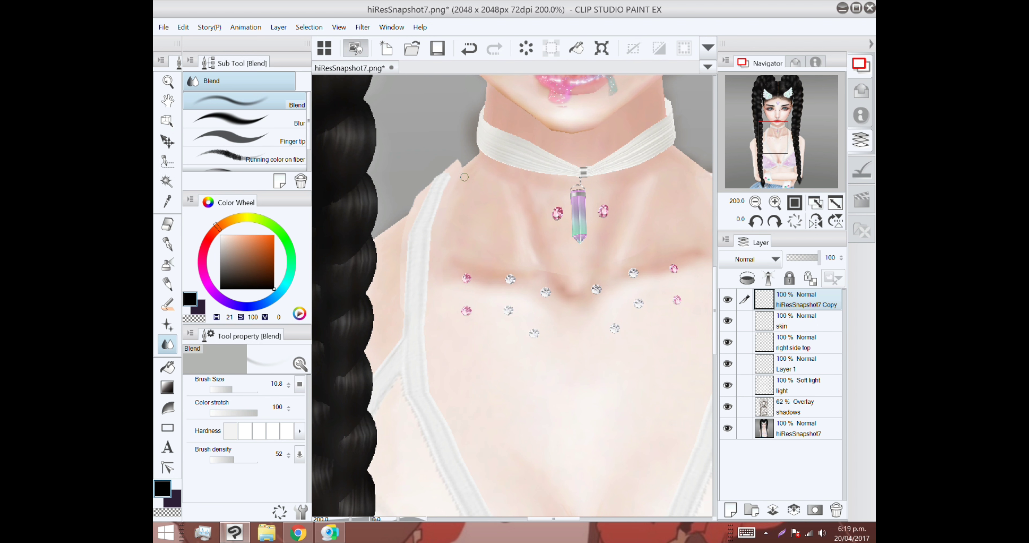
key(e)
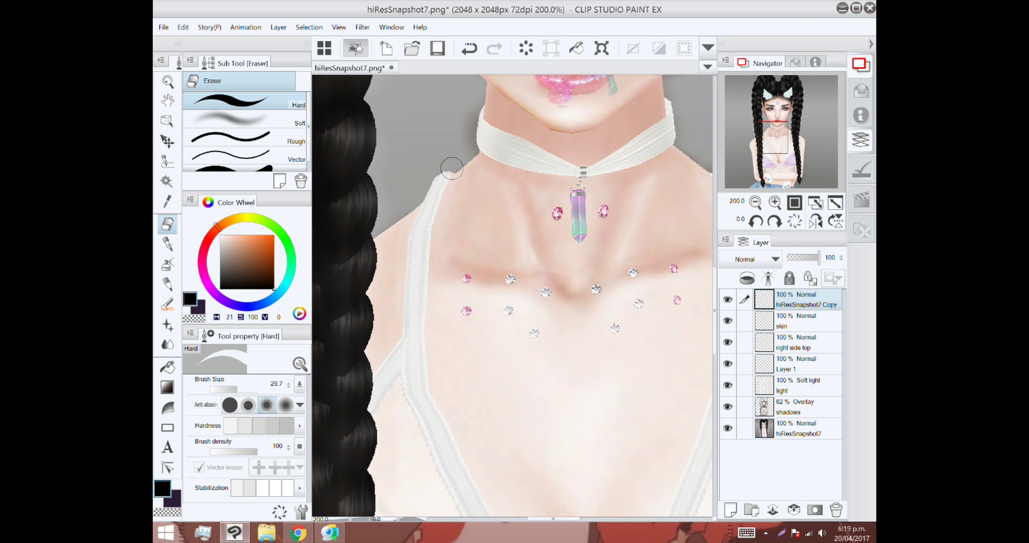
scroll(450, 173, down, 2)
key(ctrl+z)
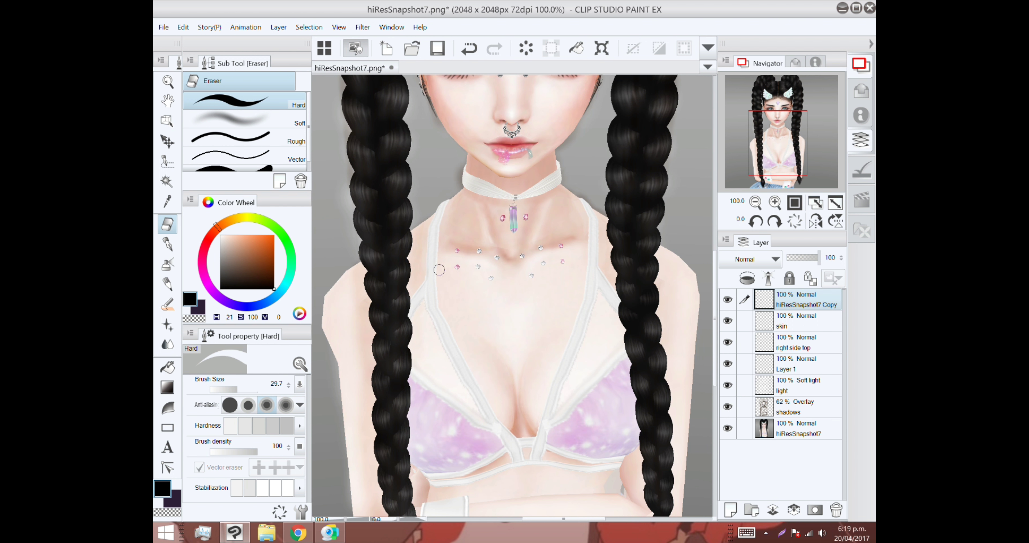
Write the note "Well that was ea" beside the avatar with the black G-pen at size 13.6, and undo the writing.
scroll(421, 271, down, 2)
key(p)
key(ctrl+y)
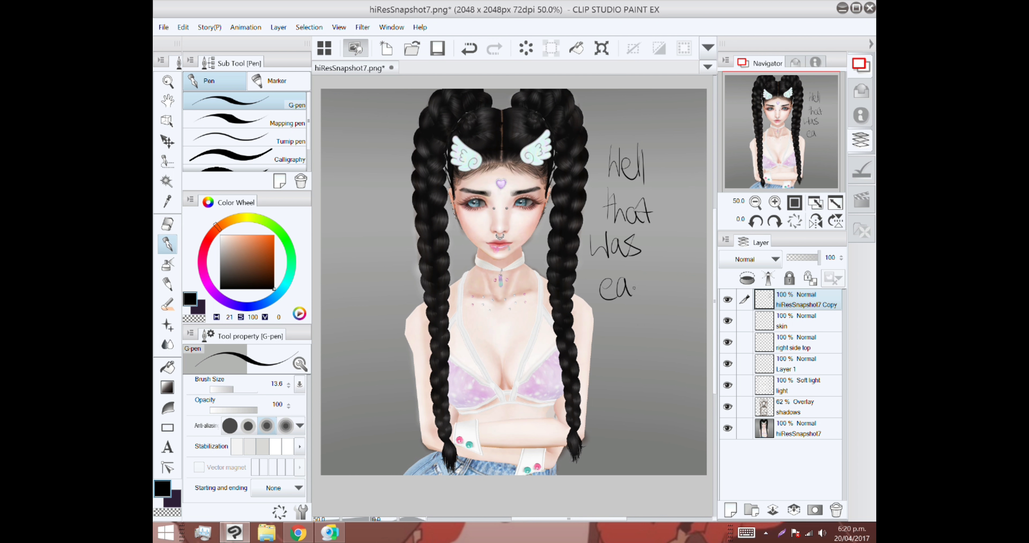
key(ctrl+z)
key(ctrl+z)
key(ctrl+z)
key(ctrl+z)
key(ctrl+z)
key(ctrl+z)
scroll(513, 280, down, 1)
scroll(513, 280, up, 2)
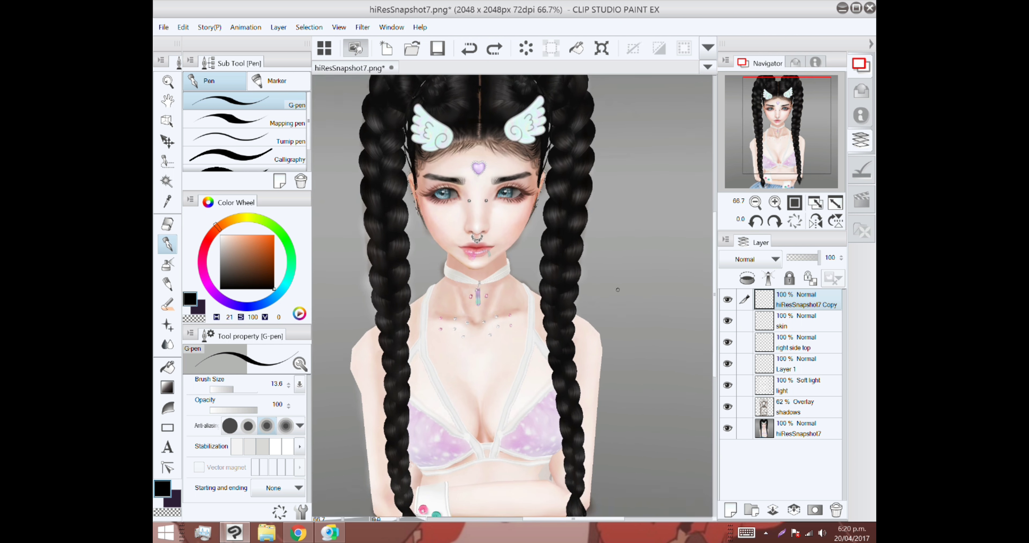
Combine the copied strap and skin layers with the "right side top" layer, and rename the result "top".
key(ctrl+z)
key(ctrl+z)
key(ctrl+z)
key(ctrl+z)
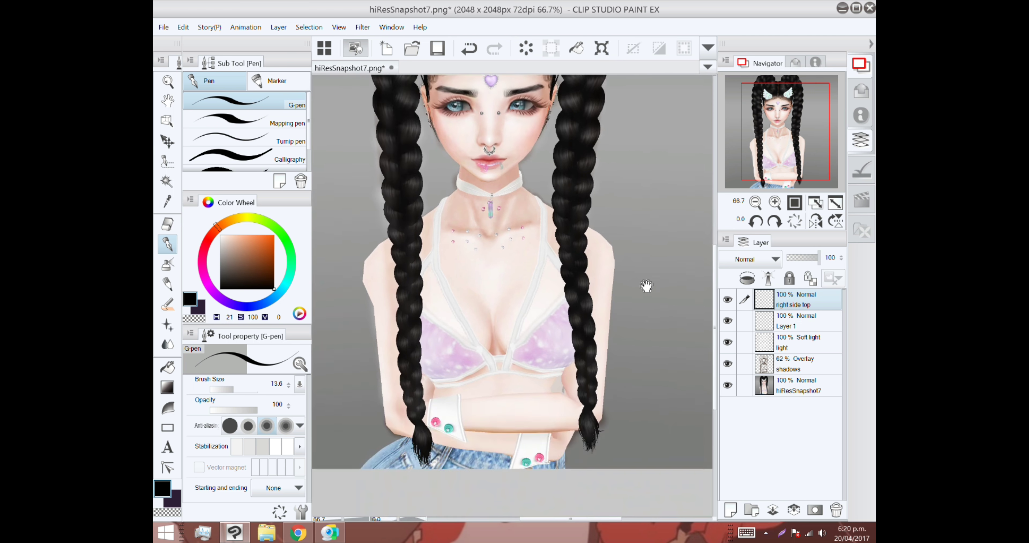
key(ctrl+z)
key(ctrl+z)
key(ctrl+z)
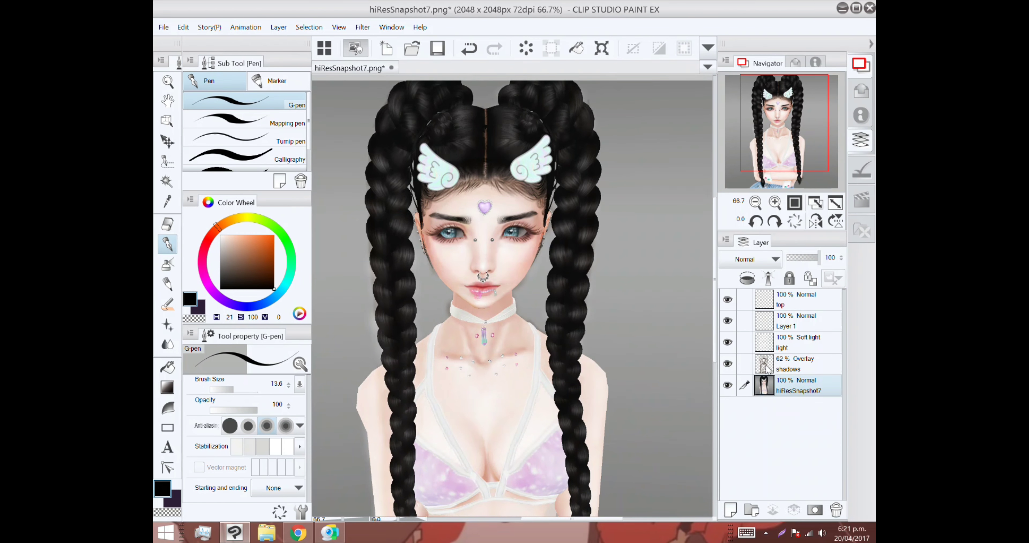
Write the notes "I forgot what this layer was" and "hm..." on Layer 1 with the G-pen at size 13.6, and clear them.
key(ctrl+z)
key(ctrl+z)
key(ctrl+z)
scroll(508, 295, down, 5)
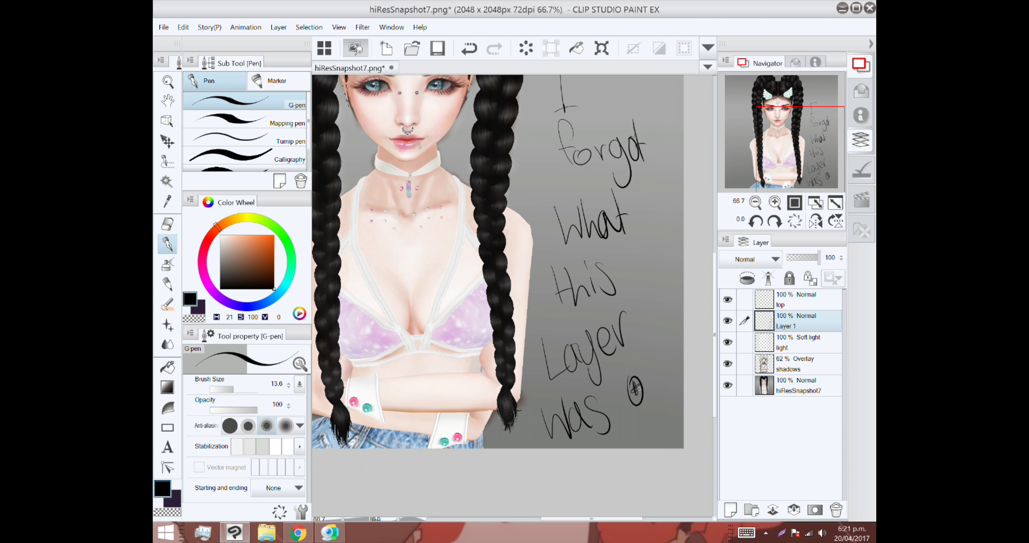
key(ctrl+z)
key(ctrl+z)
key(ctrl+z)
key(ctrl+z)
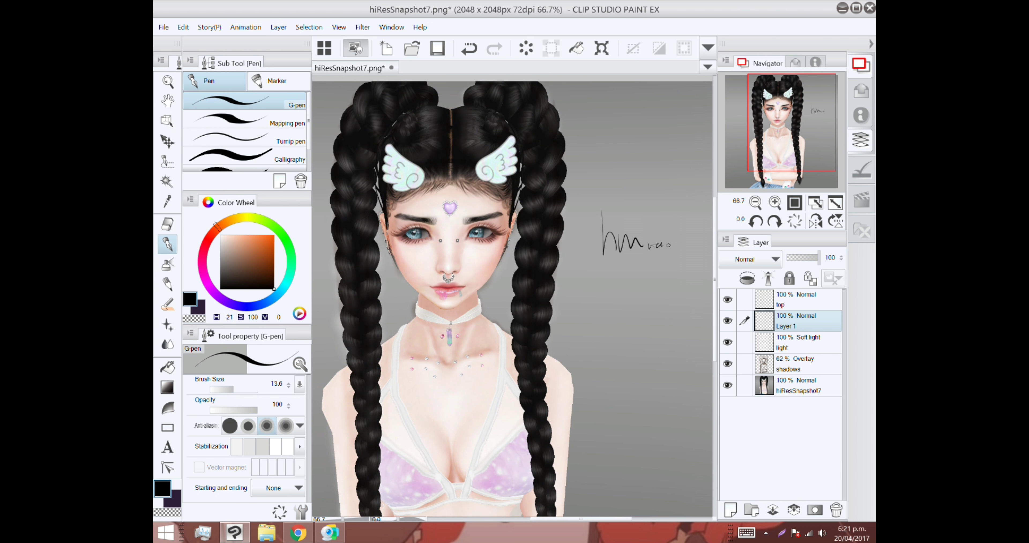
drag(684, 297, 656, 447)
Move Layer 1 above the "top" layer in the layer stack.
scroll(512, 295, down, 5)
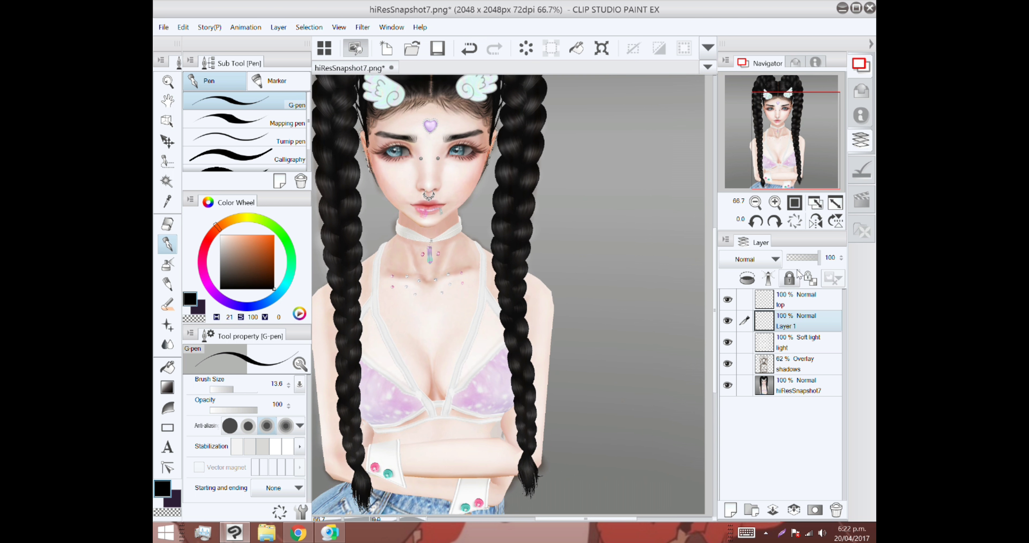
click(775, 202)
click(775, 203)
click(755, 203)
click(754, 203)
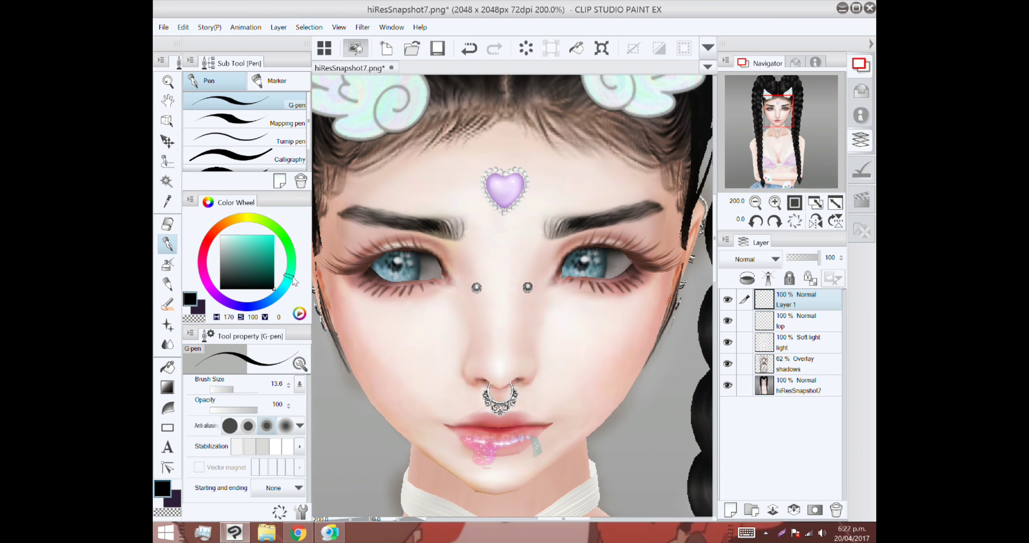
Try to cover the iris with light blue and a dark rim using the Hard airbrush at size 27.4, and clear the paint.
key(b)
click(242, 389)
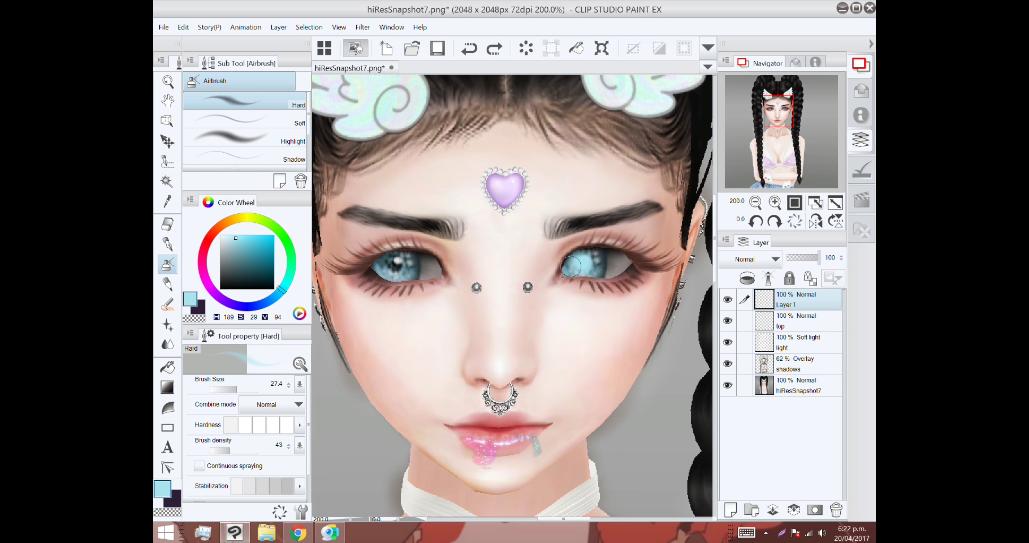
scroll(559, 299, down, 2)
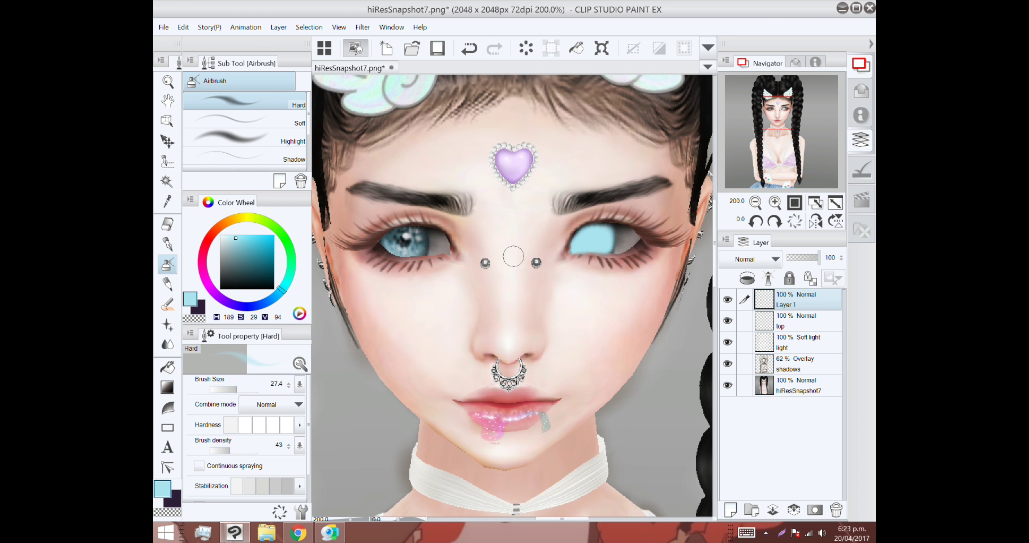
scroll(659, 263, up, 2)
key(ctrl+z)
key(ctrl+y)
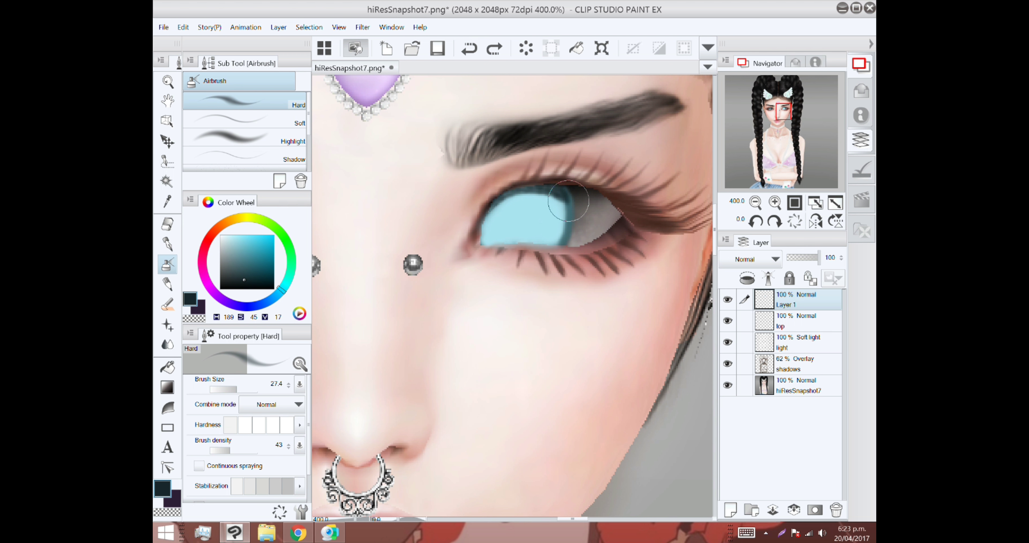
key(j)
drag(521, 214, 553, 204)
key(Delete)
Start a handwritten note below the eye with the dark G-pen at size 13.6, and undo it.
key(p)
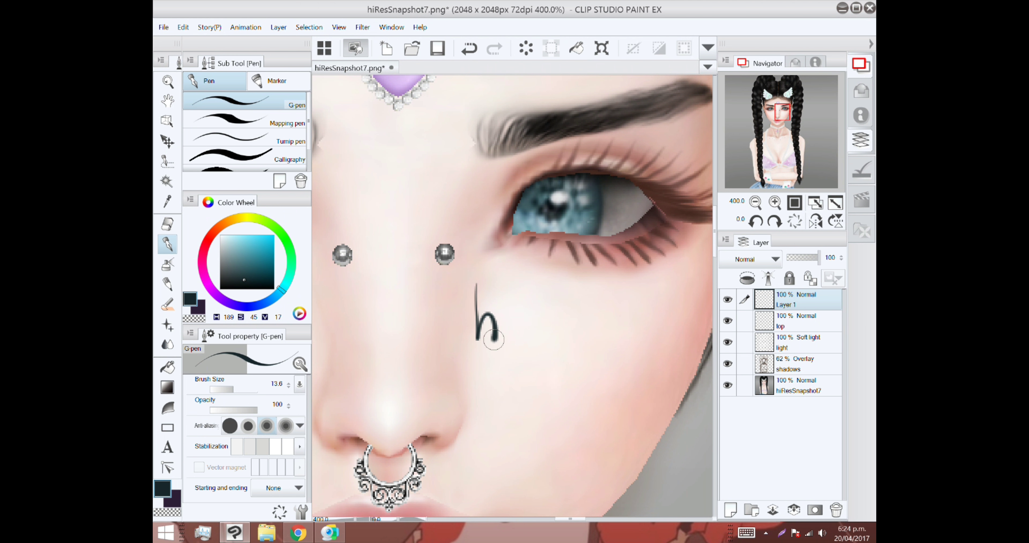
scroll(607, 140, up, 2)
key(ctrl+z)
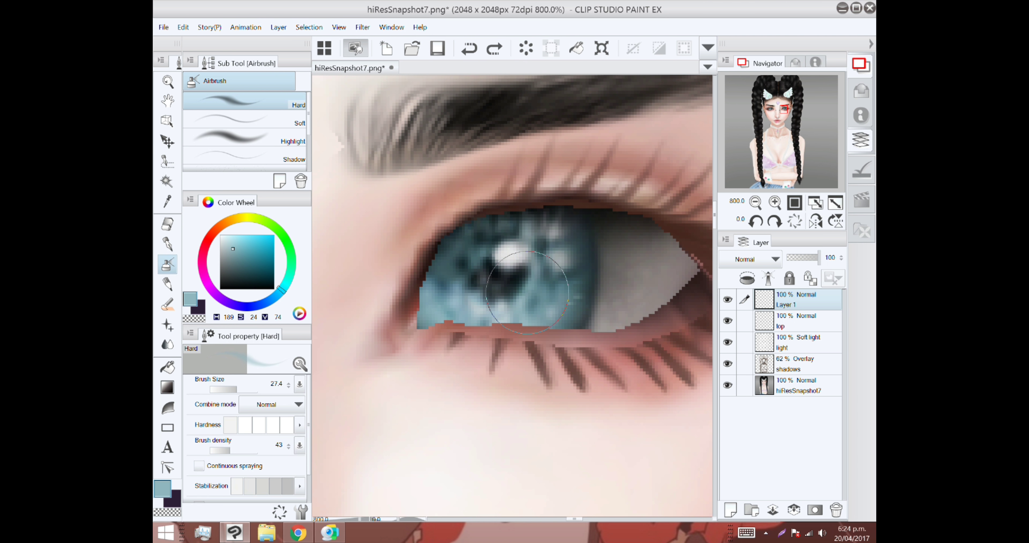
Try to repaint the iris in sampled blues with a darker outer rim using the Oil paint flat brush at size 8.5.
key(b)
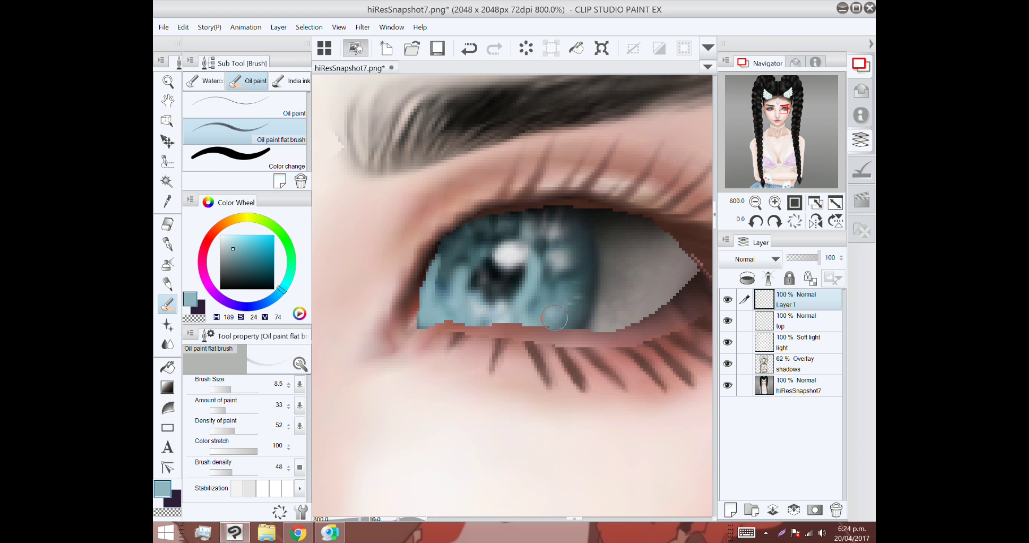
drag(554, 317, 576, 262)
mouse_move(434, 247)
mouse_down()
mouse_move(506, 220)
mouse_move(447, 262)
mouse_move(543, 270)
mouse_move(548, 298)
mouse_up()
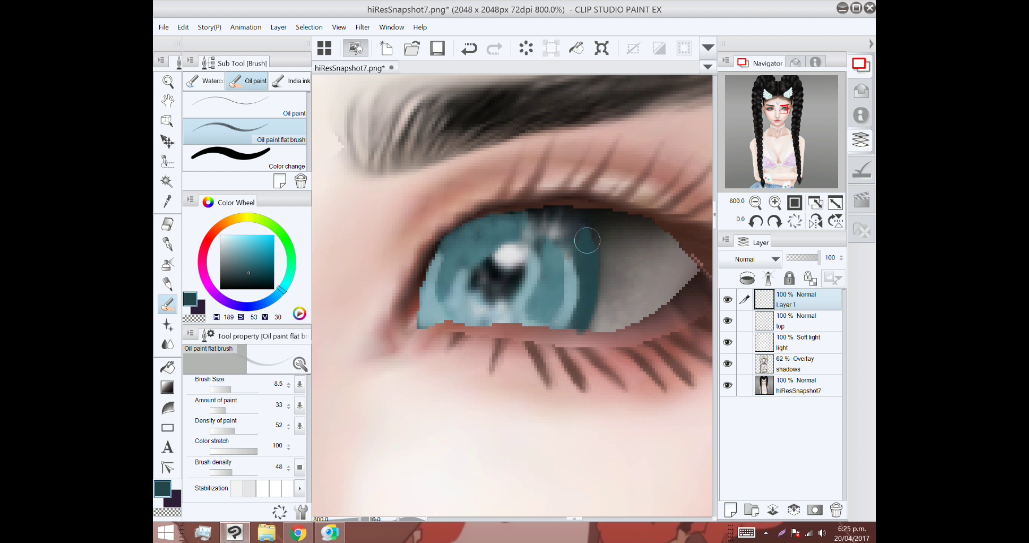
mouse_move(587, 240)
mouse_down()
mouse_move(561, 241)
mouse_move(574, 223)
mouse_up()
mouse_move(522, 309)
mouse_down()
mouse_move(575, 259)
mouse_move(571, 244)
mouse_up()
Try to paint a dark pupil and a pale highlight over it with colors sampled from the eye.
alt+click(471, 258)
mouse_move(471, 258)
mouse_down()
mouse_move(508, 263)
mouse_move(506, 239)
mouse_up()
alt+click(507, 237)
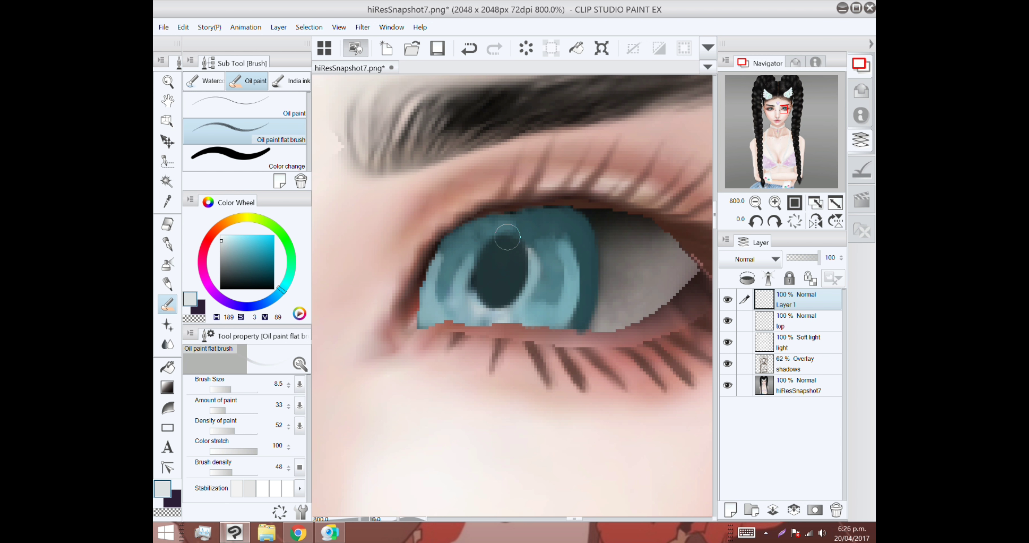
scroll(522, 248, down, 5)
scroll(515, 279, up, 5)
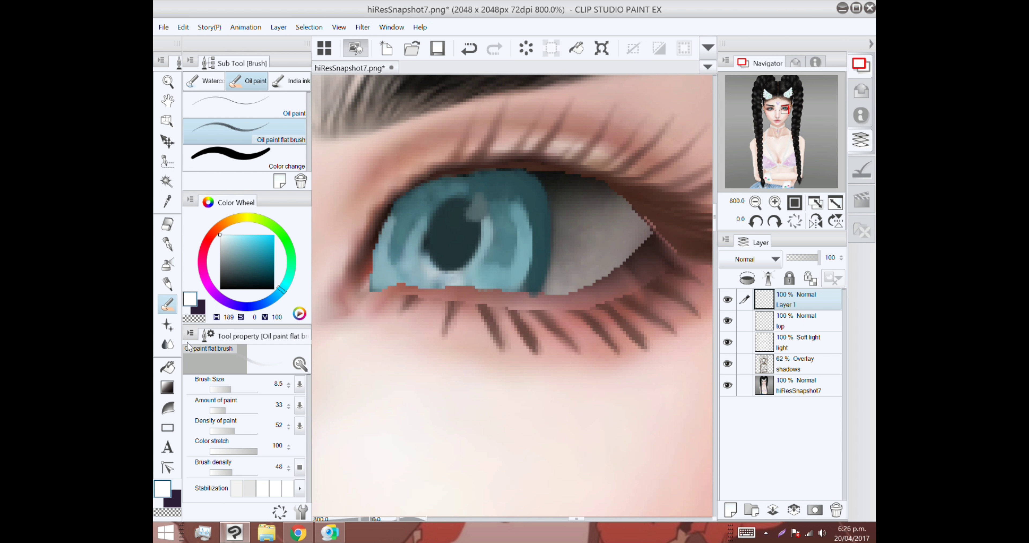
Write a note starting "Im not us" beside the braid with the black Darker pencil at size 20.1, and clear it.
key(j)
key(p)
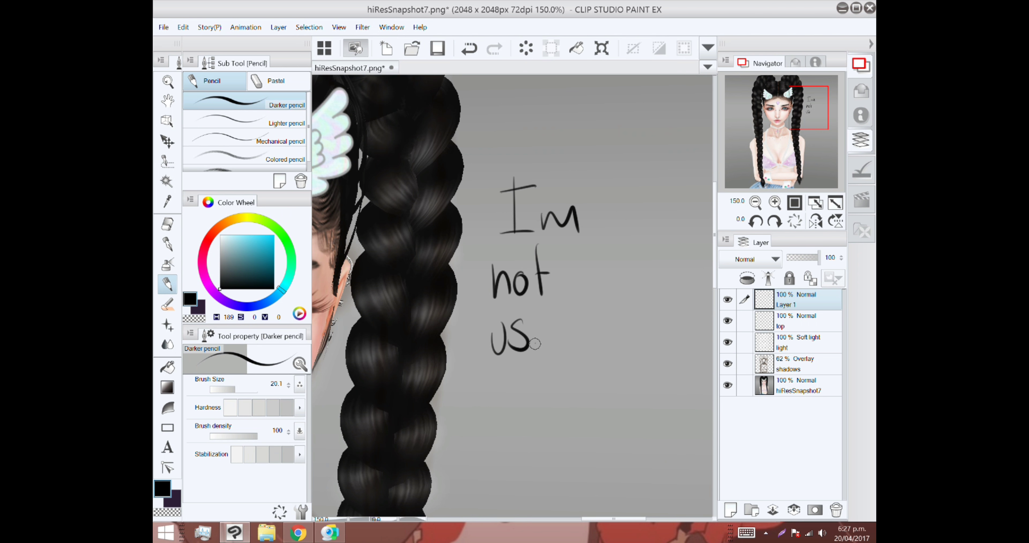
mouse_move(536, 343)
mouse_down()
mouse_move(568, 319)
mouse_move(593, 363)
mouse_move(590, 339)
mouse_move(595, 419)
mouse_move(519, 351)
mouse_up()
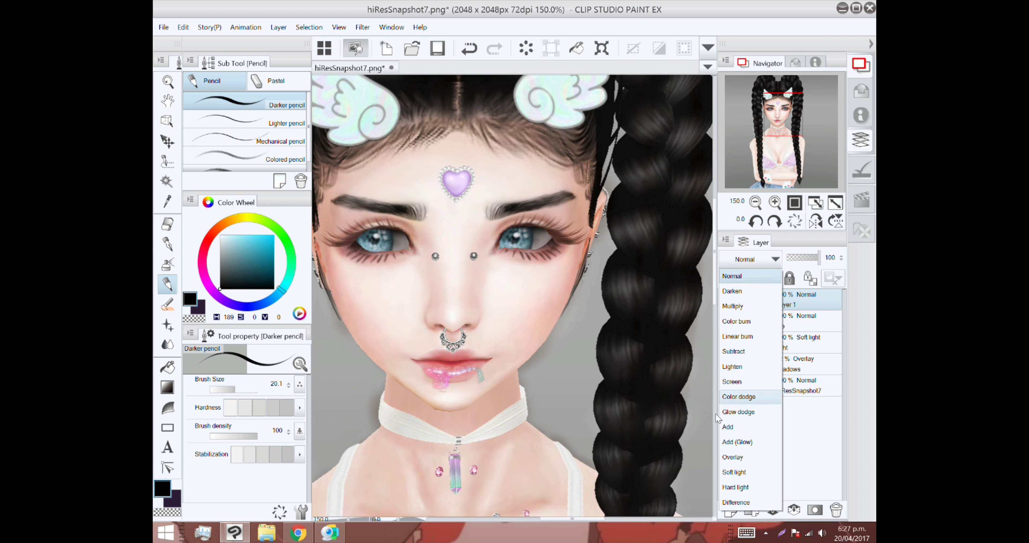
Set Layer 1 to Overlay at 48% opacity, and tint the irises with saturated teal.
click(748, 391)
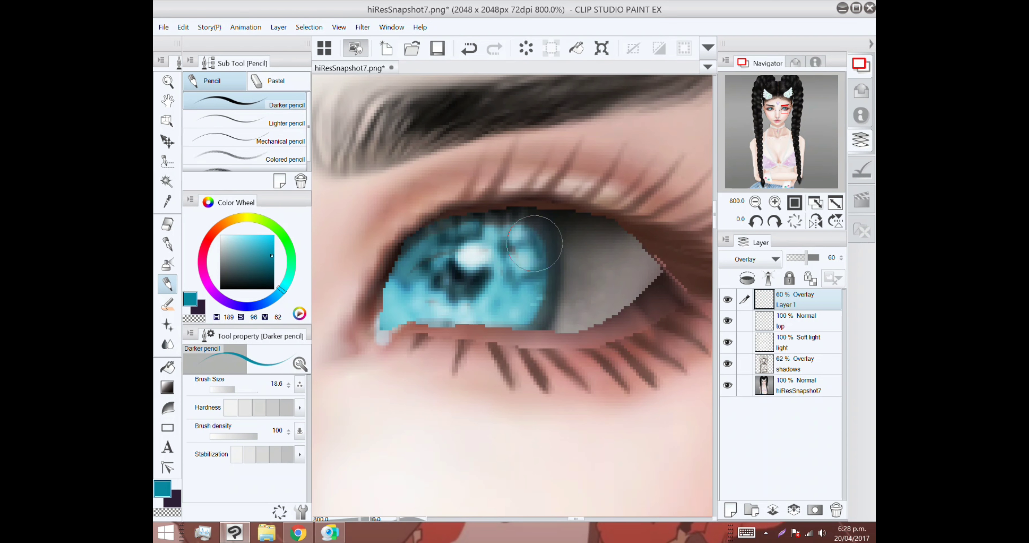
key(b)
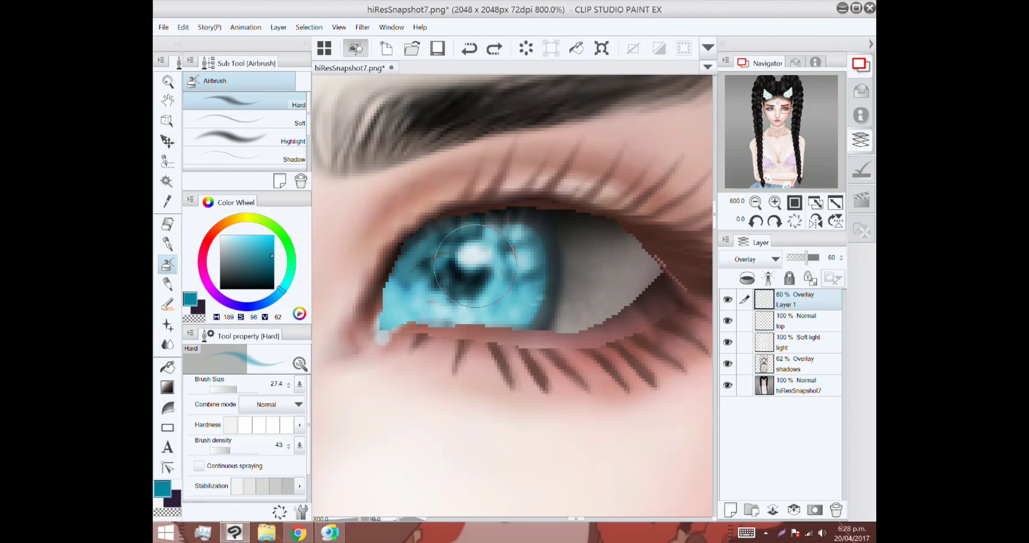
mouse_move(460, 236)
mouse_down()
mouse_move(480, 295)
mouse_move(529, 211)
mouse_up()
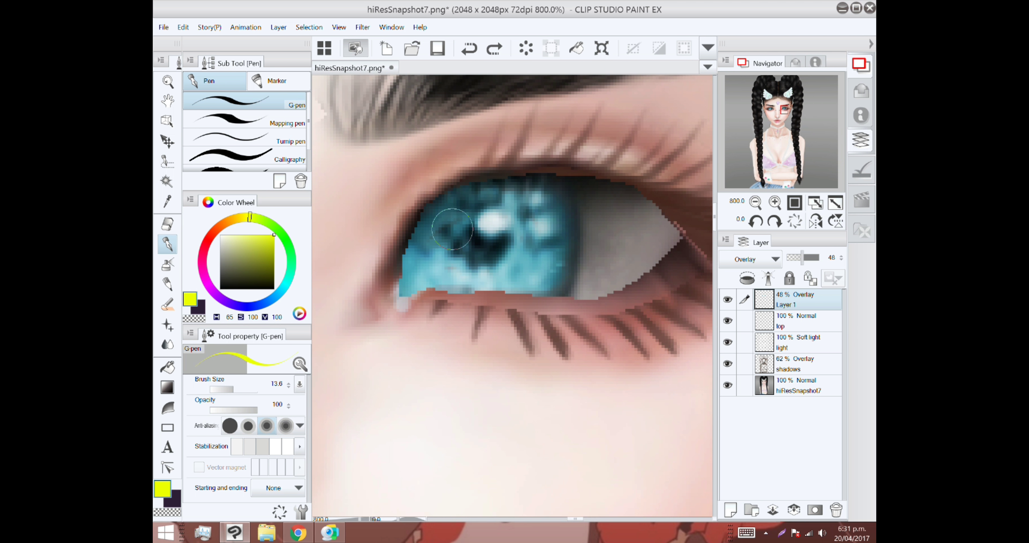
Try to add purple and yellow-orange tints over the iris using the Hard airbrush at size 23.5.
click(167, 264)
mouse_move(282, 235)
mouse_down()
mouse_move(285, 294)
mouse_move(247, 307)
mouse_move(209, 288)
mouse_up()
drag(367, 271, 547, 262)
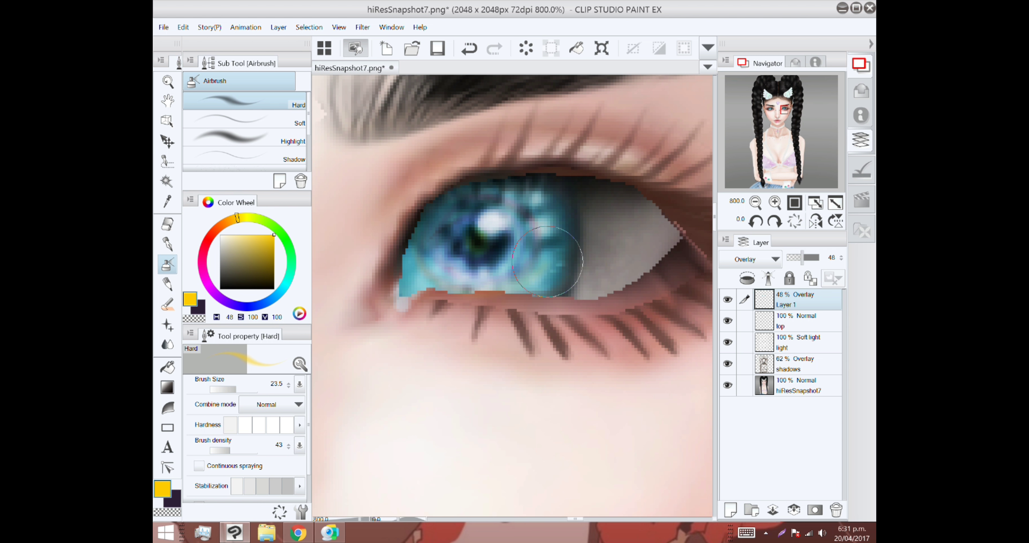
scroll(511, 237, down, 5)
scroll(511, 238, up, 5)
scroll(510, 237, down, 1)
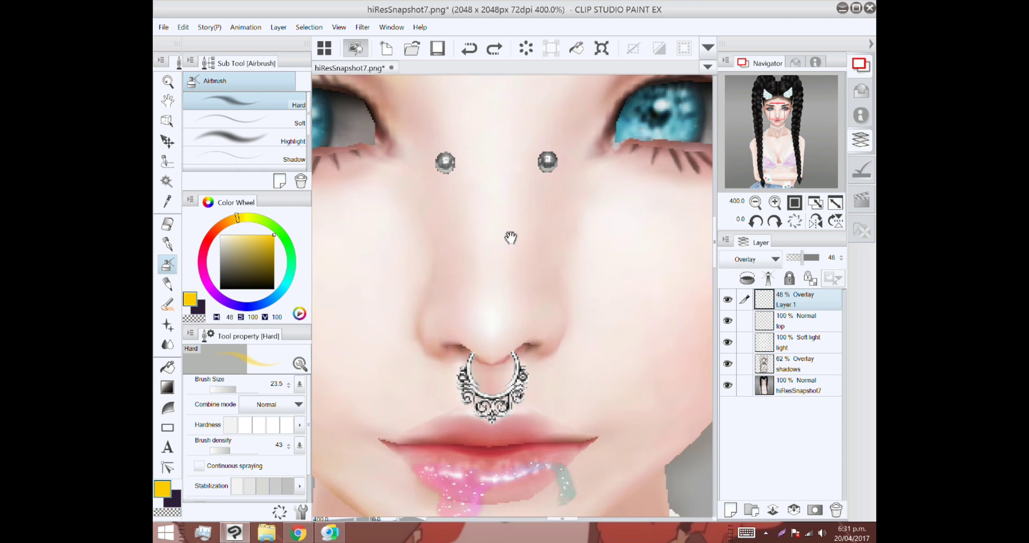
Add a new layer and paint sampled teal over the lip drip up to the mouth line with the Hard airbrush at size 23.5.
scroll(510, 237, up, 4)
key(ctrl+shift+n)
alt+click(597, 298)
mouse_move(488, 116)
mouse_down()
mouse_move(544, 173)
mouse_move(450, 135)
mouse_move(533, 186)
mouse_move(471, 167)
mouse_move(470, 139)
mouse_move(515, 175)
mouse_up()
alt+click(570, 287)
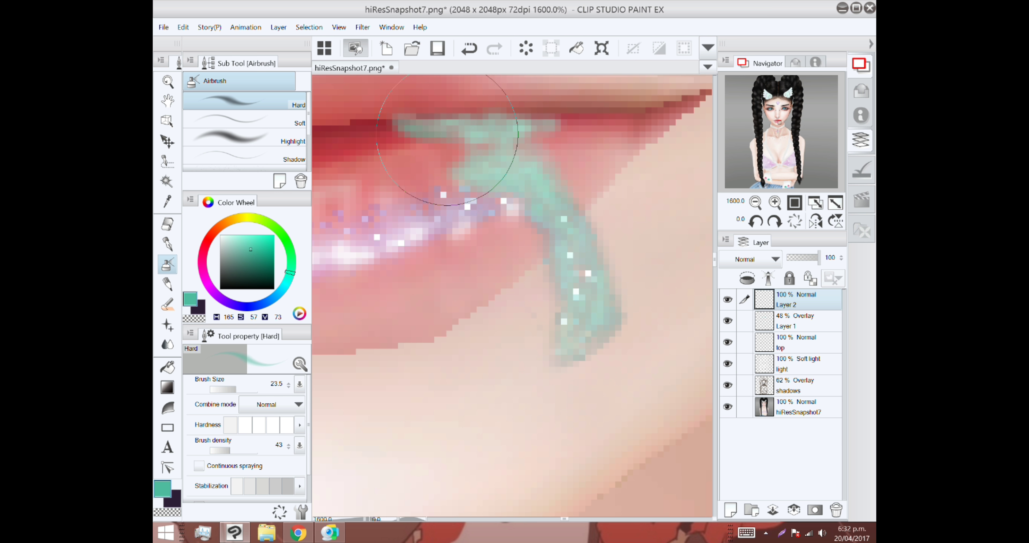
Select the teal lip drip with the Selection pen, copy it from hiResSnapshot7 onto a new layer, and rotate it slightly clockwise.
scroll(551, 173, down, 4)
scroll(455, 219, up, 4)
key(m)
click(454, 219)
click(798, 407)
key(ctrl+c)
key(ctrl+v)
key(ctrl+t)
drag(657, 96, 666, 120)
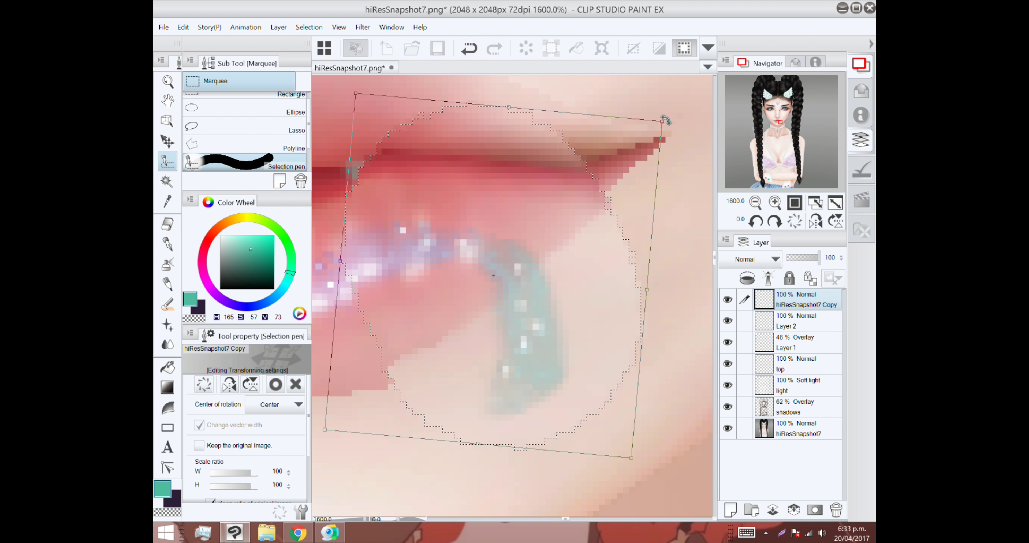
key(Return)
Erase and blend the copied drip's edges at 99% layer opacity, and delete the copied layer.
key(j)
drag(818, 257, 817, 260)
key(e)
mouse_move(550, 252)
mouse_down()
mouse_move(581, 317)
mouse_move(533, 206)
mouse_move(428, 201)
mouse_move(528, 217)
mouse_move(545, 390)
mouse_up()
key(j)
scroll(515, 295, down, 6)
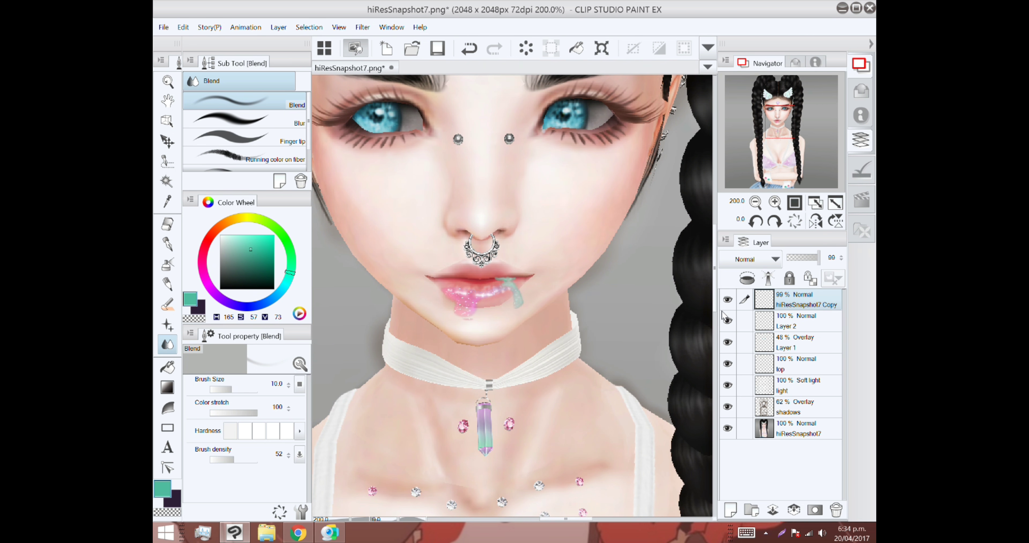
key(Delete)
Repaint the teal drip on Layer 2 into a longer tapered shape with paler teal using the Hard airbrush at size 23.5.
scroll(524, 351, up, 4)
key(b)
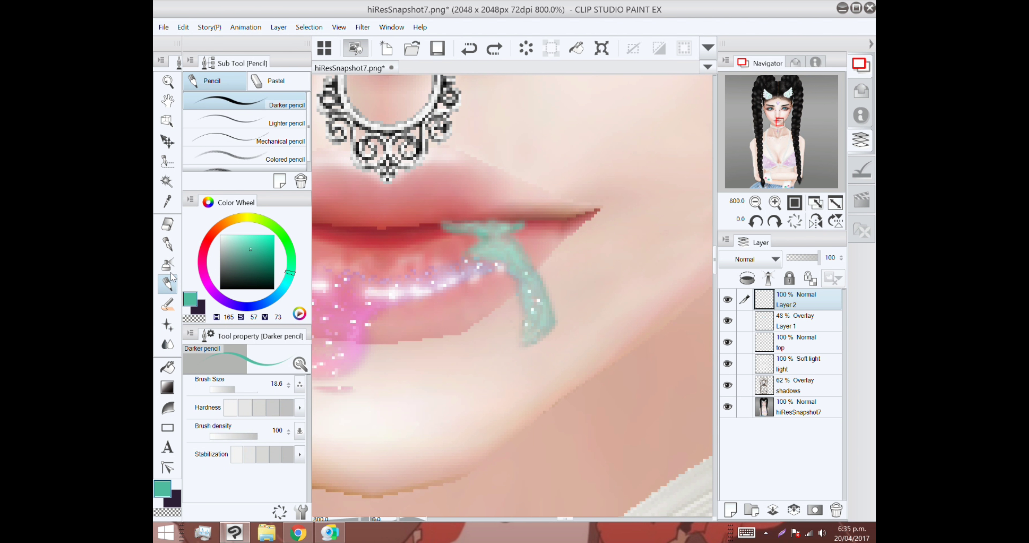
click(245, 240)
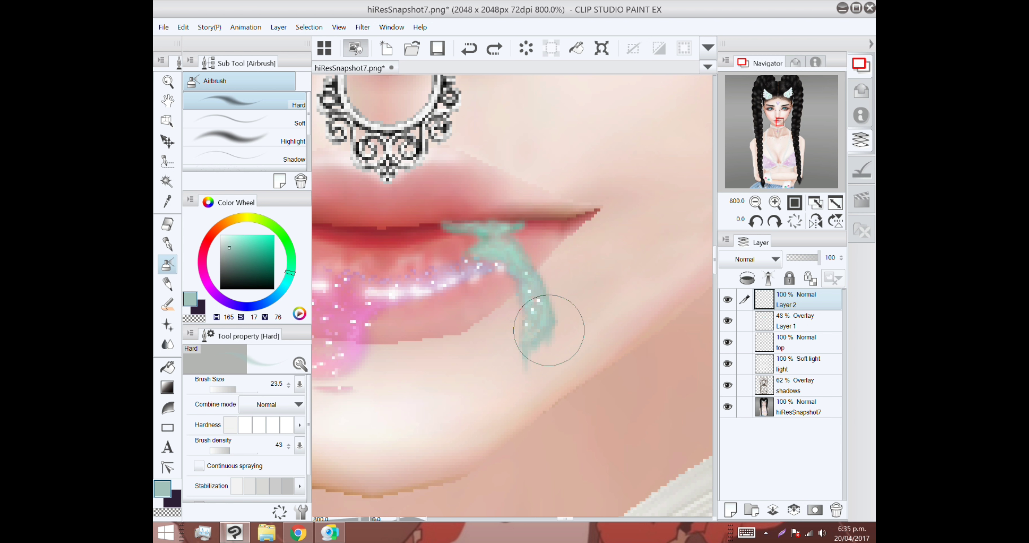
drag(517, 326, 514, 287)
mouse_move(534, 358)
mouse_down()
mouse_move(530, 312)
mouse_move(499, 263)
mouse_move(454, 236)
mouse_up()
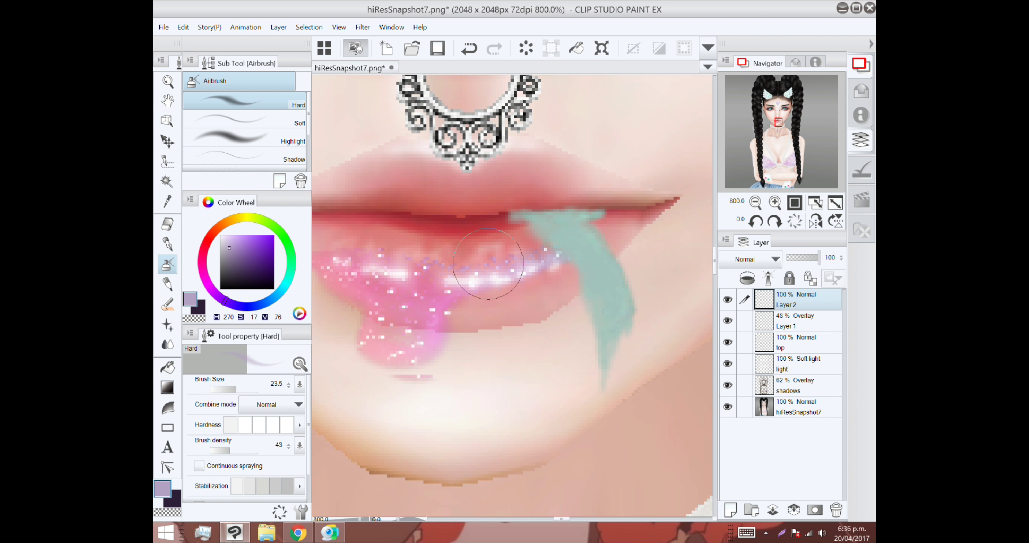
Paint the lower lip with lilac beside the teal drip and pink further along, using the Hard airbrush at size 23.5.
drag(463, 266, 535, 255)
alt+click(500, 266)
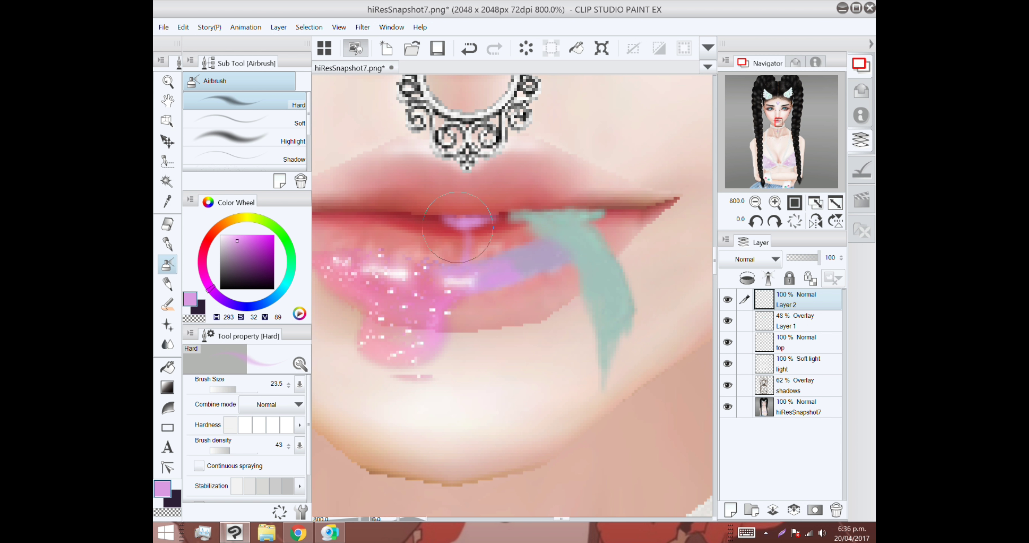
click(211, 291)
drag(431, 247, 409, 263)
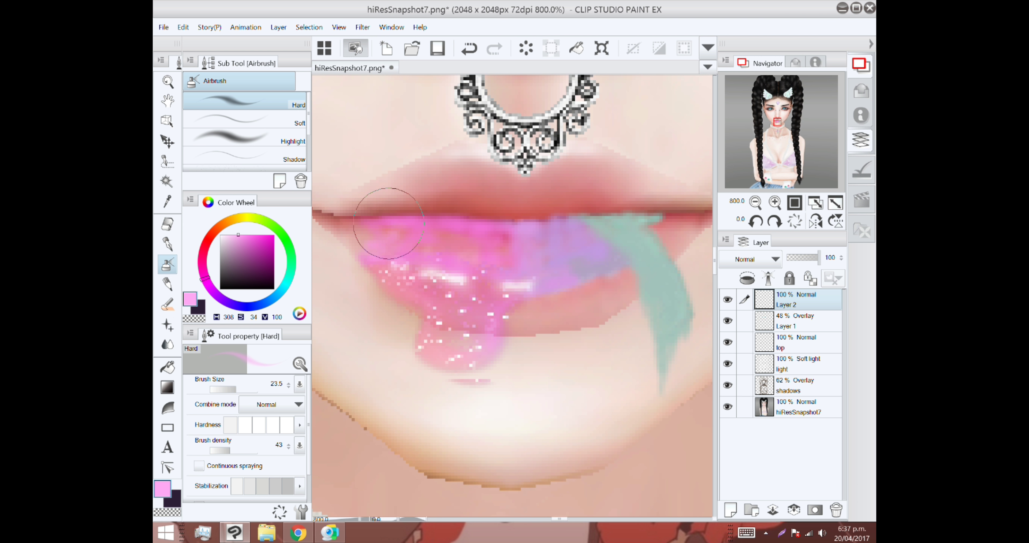
drag(388, 223, 440, 231)
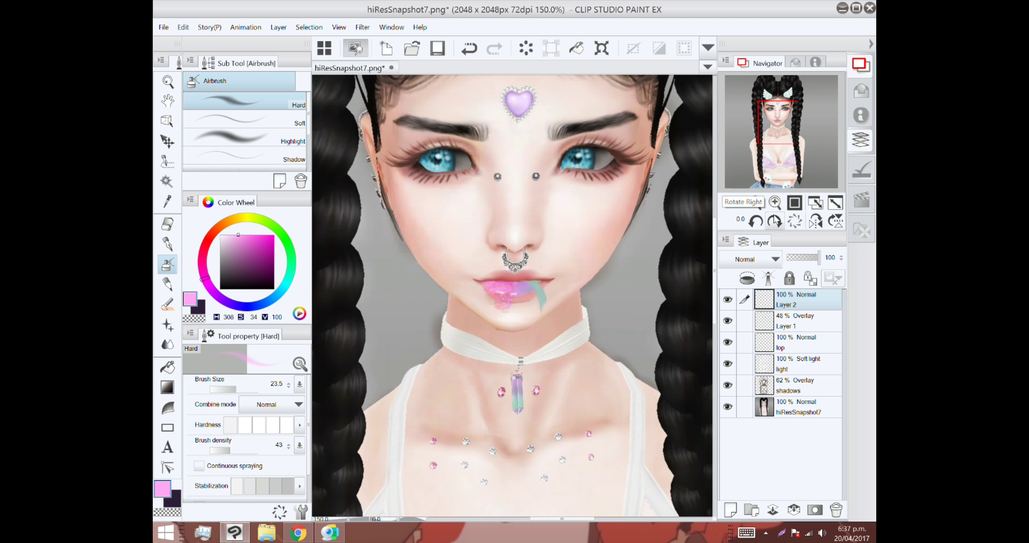
Repaint the teal drip in pale mint and split its lower end into uneven tips with the Hard airbrush.
click(291, 262)
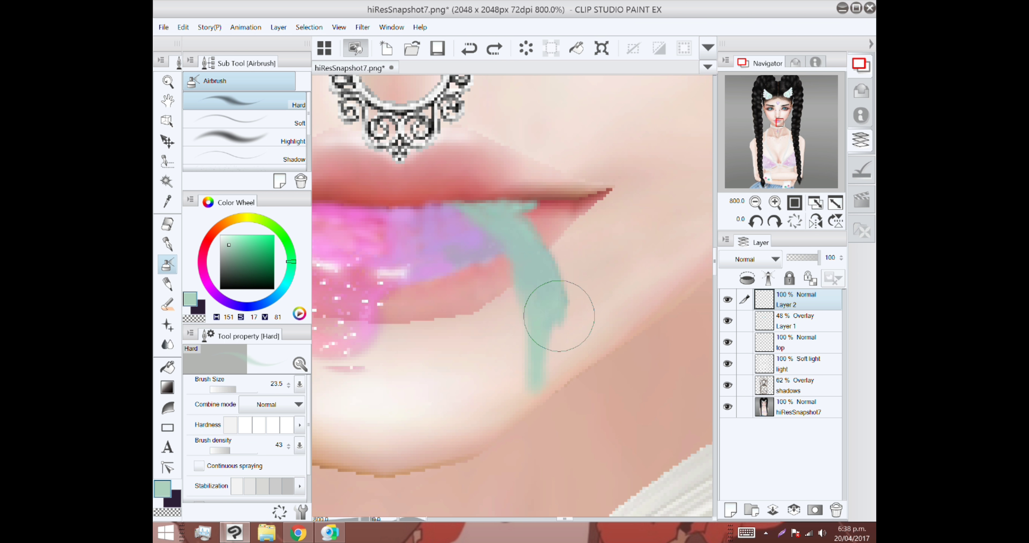
click(228, 237)
mouse_move(510, 202)
mouse_down()
mouse_move(532, 380)
mouse_move(526, 273)
mouse_move(562, 334)
mouse_move(543, 295)
mouse_up()
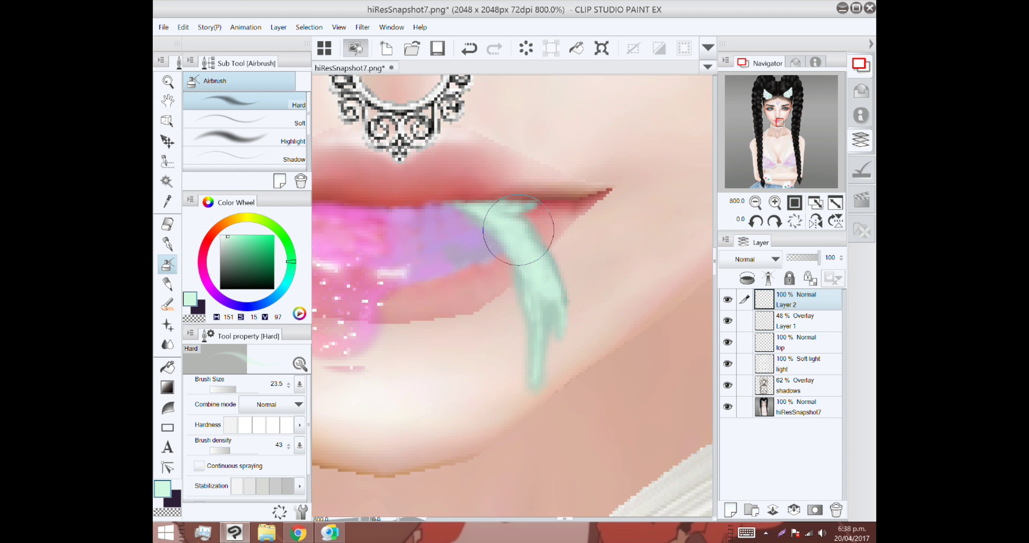
mouse_move(538, 375)
mouse_down()
mouse_move(534, 252)
mouse_move(533, 271)
mouse_up()
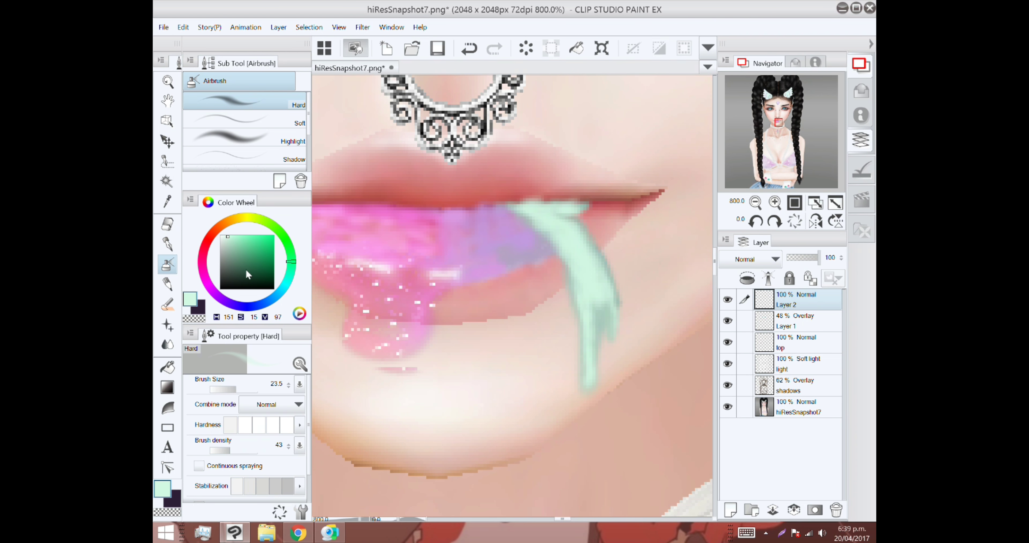
Lighten the lilac section of the lip gloss and cover the glittery pink section and drip with paler pink.
mouse_move(491, 212)
mouse_down()
mouse_move(519, 225)
mouse_move(449, 262)
mouse_move(482, 240)
mouse_move(471, 264)
mouse_up()
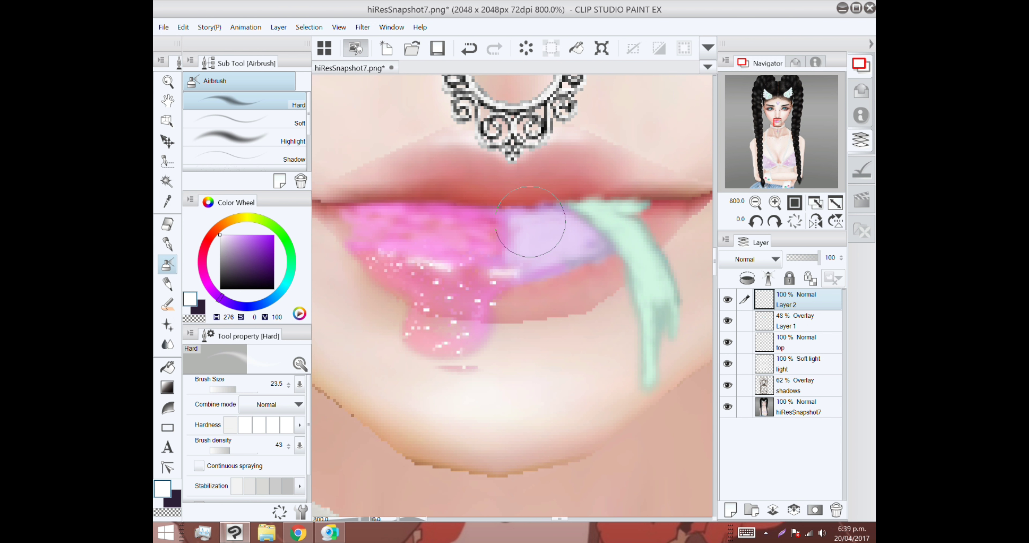
click(235, 238)
mouse_move(399, 236)
mouse_down()
mouse_move(439, 260)
mouse_move(395, 242)
mouse_up()
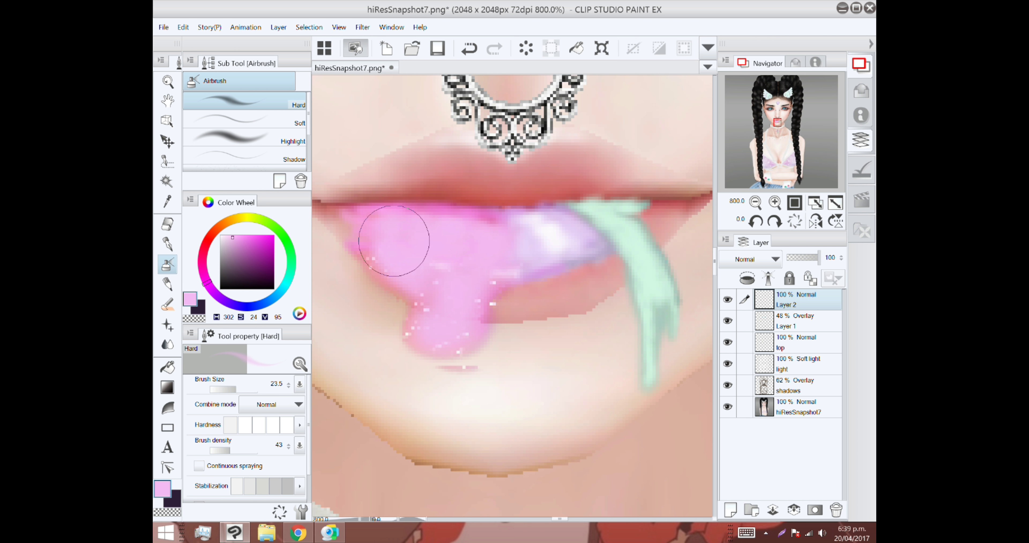
Add near-white highlights across the gloss and soften it by lowering Layer 2's opacity and blending its edges.
alt+click(395, 242)
mouse_move(431, 268)
mouse_down()
mouse_move(414, 260)
mouse_move(603, 224)
mouse_up()
drag(817, 258, 803, 258)
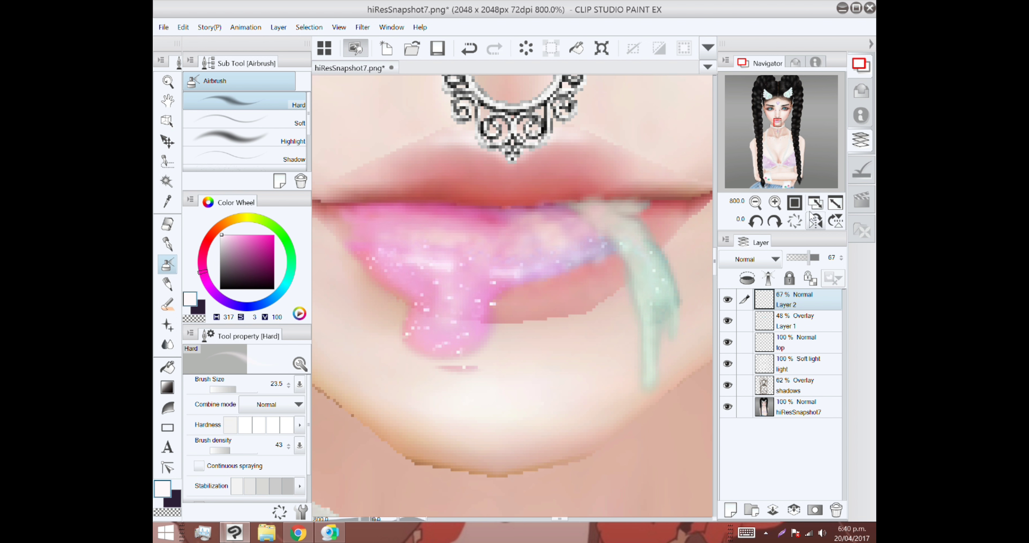
click(167, 344)
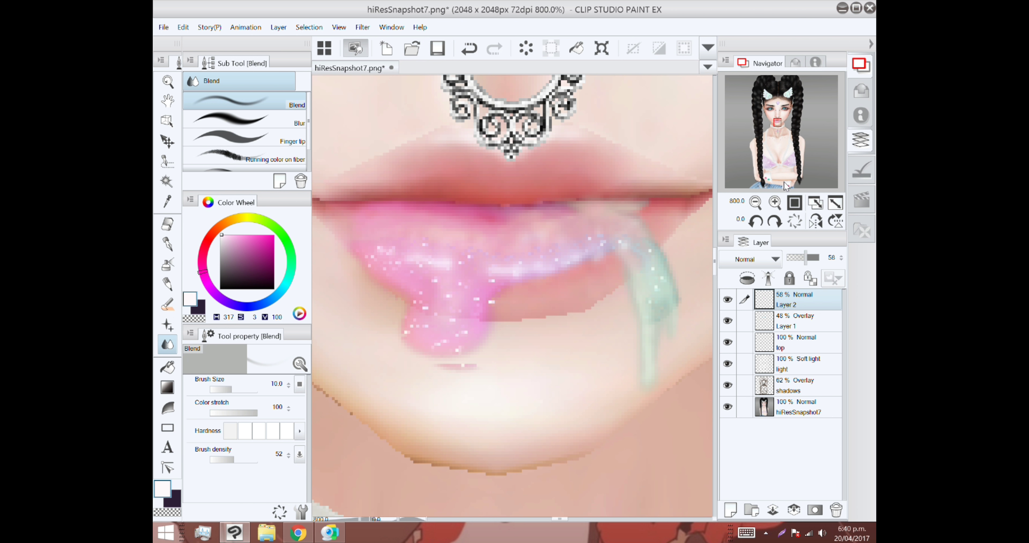
Rename Layer 1 as eyes and Layer 2 as rainbow gloss.
double_click(786, 326)
text(eyes)
key(Return)
scroll(511, 288, down, 8)
drag(803, 258, 806, 258)
double_click(786, 304)
text(lip)
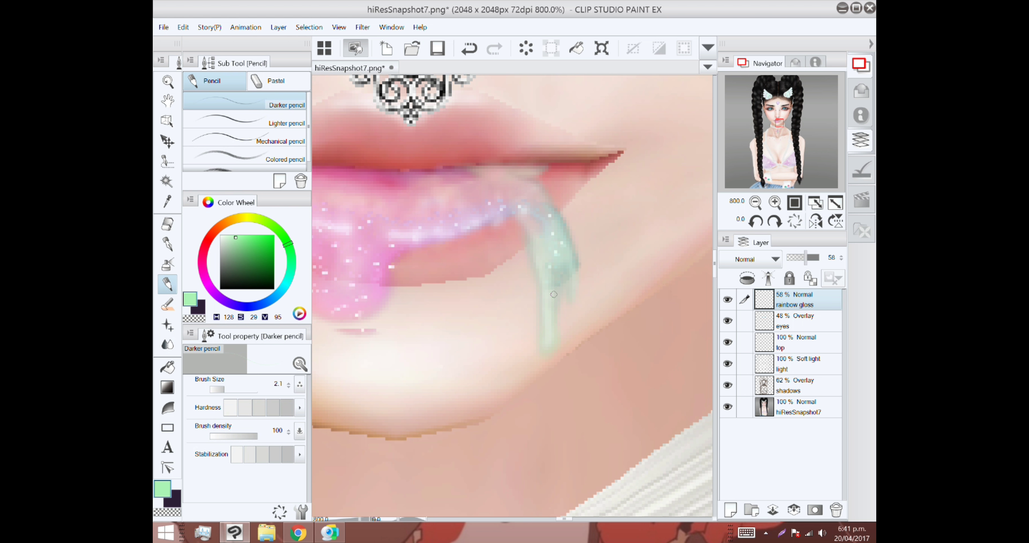
Paint a short muted-lilac drip below the middle of the lower lip on the rainbow gloss layer with the Hard airbrush.
scroll(578, 269, up, 2)
alt+click(485, 305)
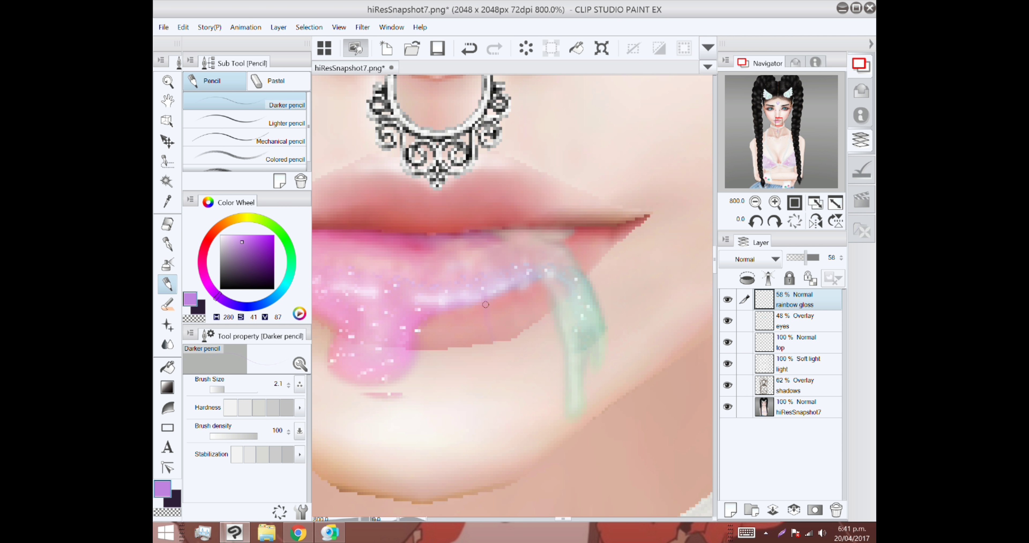
alt+click(487, 305)
key(b)
key(ctrl+z)
click(229, 244)
key(b)
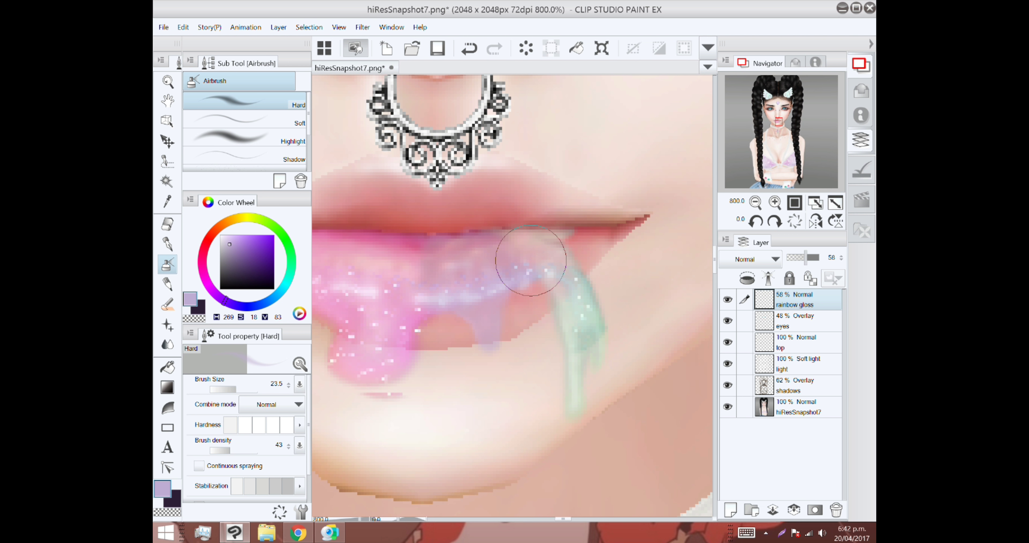
Refine the lilac drip's shape with lighter and deeper purple, and tint the mint drip's edges with sampled green.
click(229, 235)
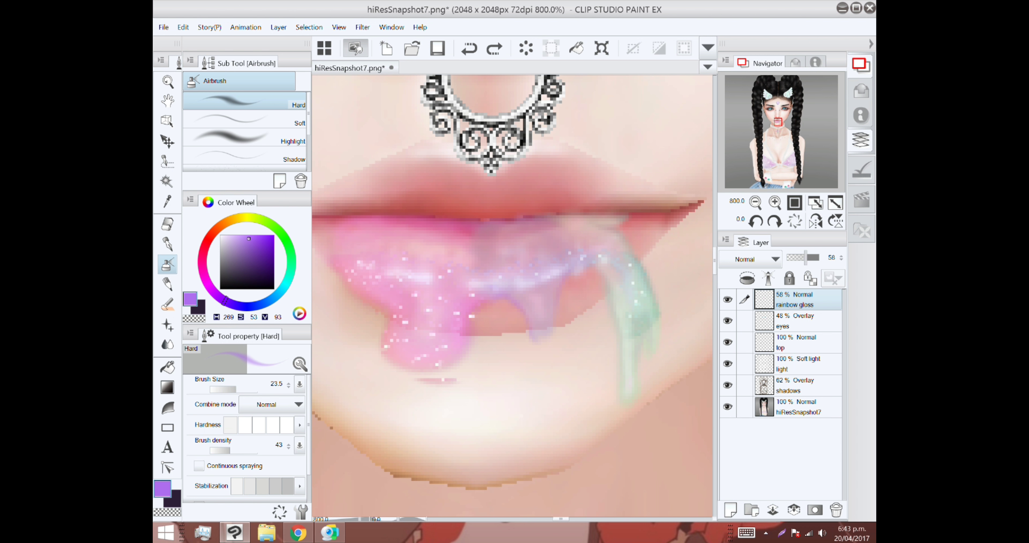
alt+click(623, 285)
click(233, 304)
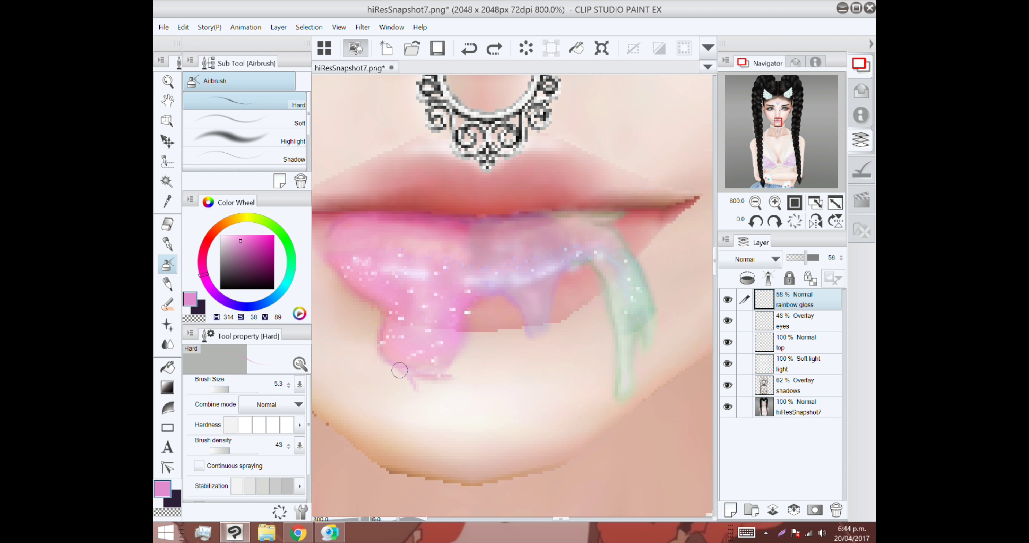
Extend the pink drip into a longer pointed tip with sampled pink, using the Hard airbrush at sizes 5.3 and 23.5.
alt+click(400, 371)
mouse_move(400, 370)
mouse_down()
mouse_move(431, 362)
mouse_move(415, 402)
mouse_move(408, 363)
mouse_move(405, 392)
mouse_move(454, 341)
mouse_move(408, 358)
mouse_up()
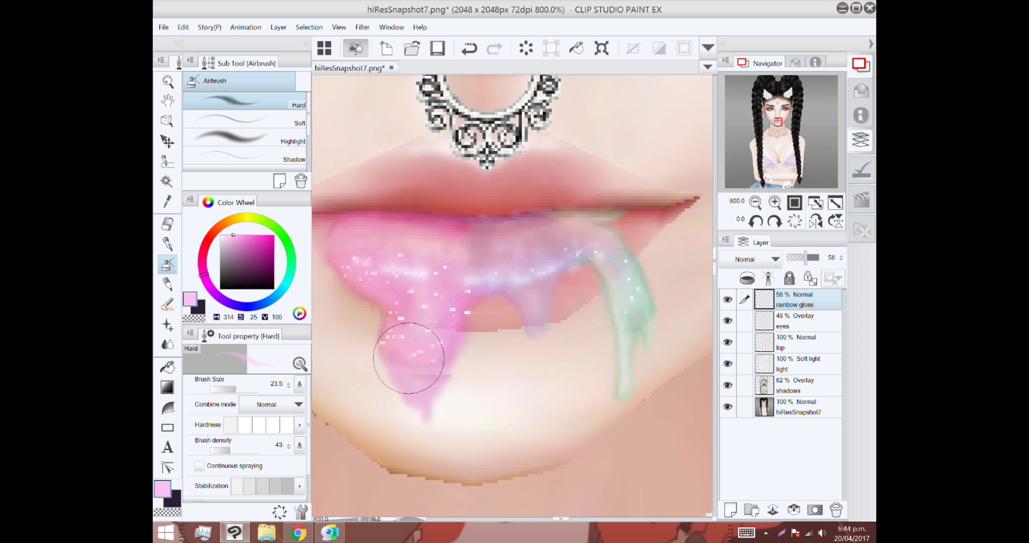
alt+click(525, 262)
Scatter fine white Sparkle A particles over the lip gloss on the top layer at brush size 4.9.
key(alt+bracketleft)
key(p)
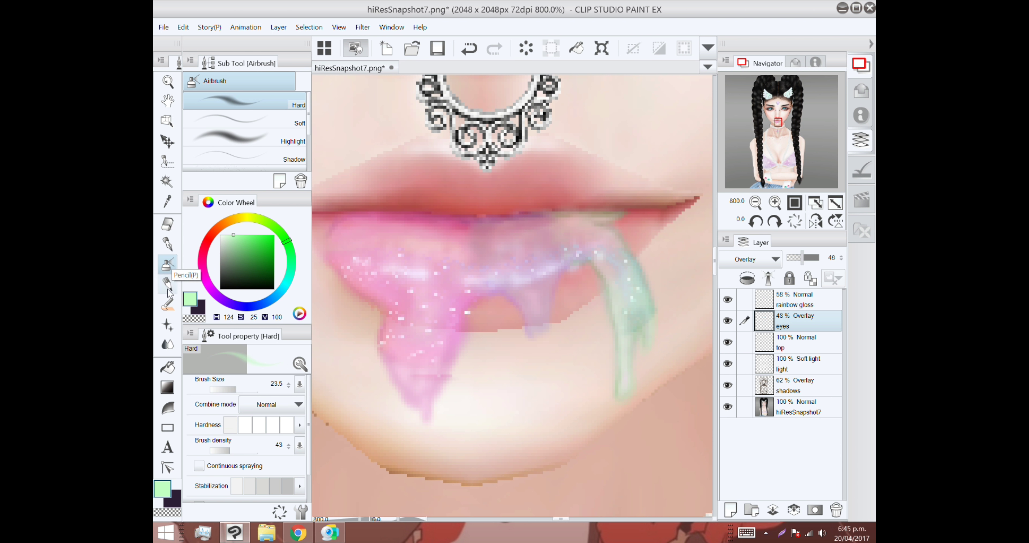
key(alt+bracketleft)
key(b)
key(b)
key(b)
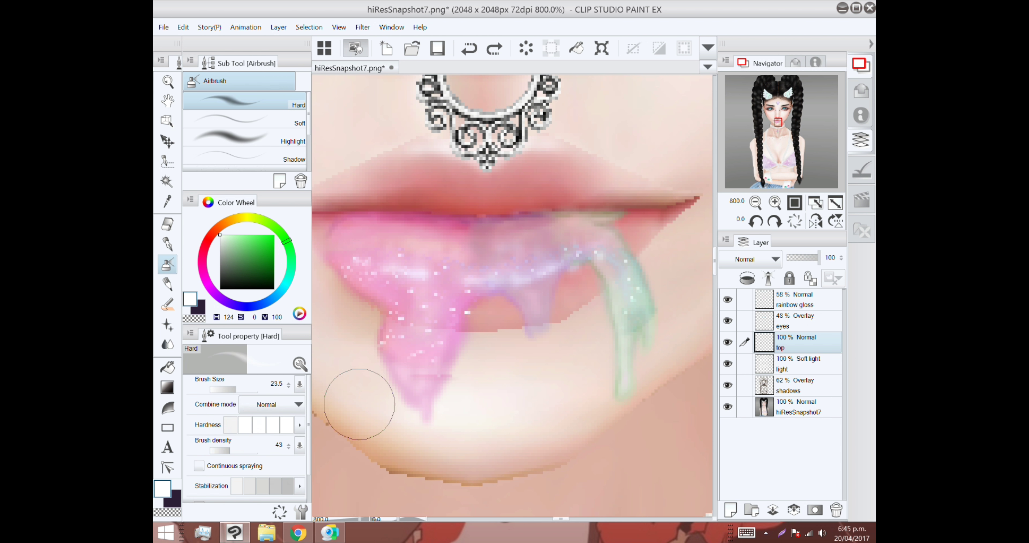
scroll(306, 139, up, 2)
click(288, 144)
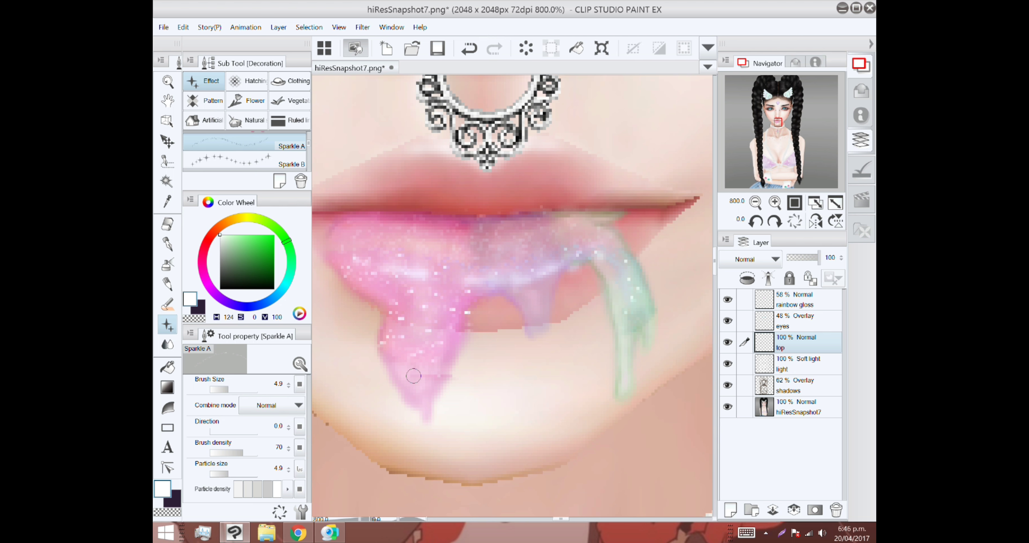
drag(236, 479, 219, 479)
Clean up the gloss along the mouth line on the rainbow gloss layer with the Hard eraser at size 9.2.
click(167, 228)
click(755, 306)
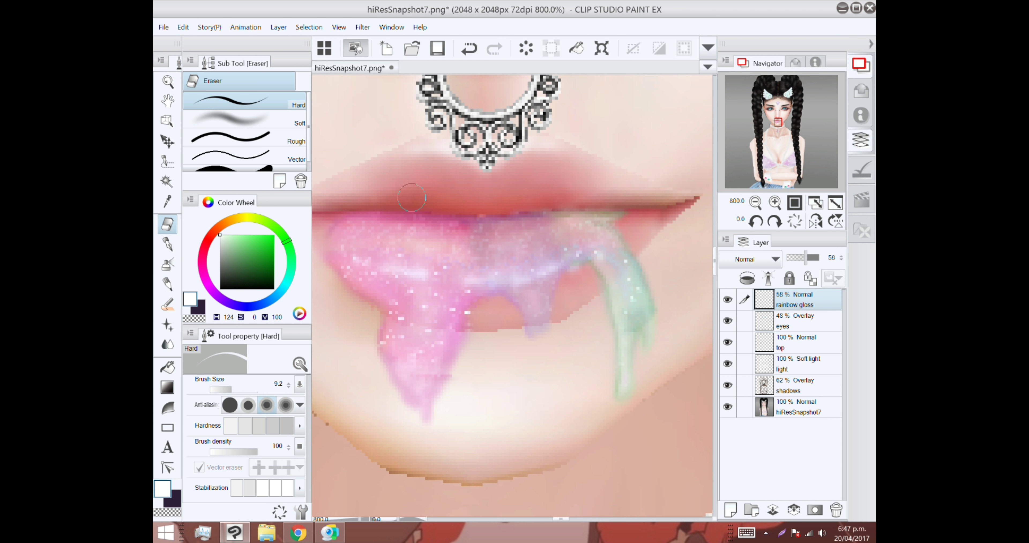
key(ctrl+minus)
key(ctrl+minus)
key(ctrl+minus)
key(ctrl+plus)
Try white Sparkle A particles on the face on the top layer with particle size 12.6, undoing unwanted strokes.
click(747, 343)
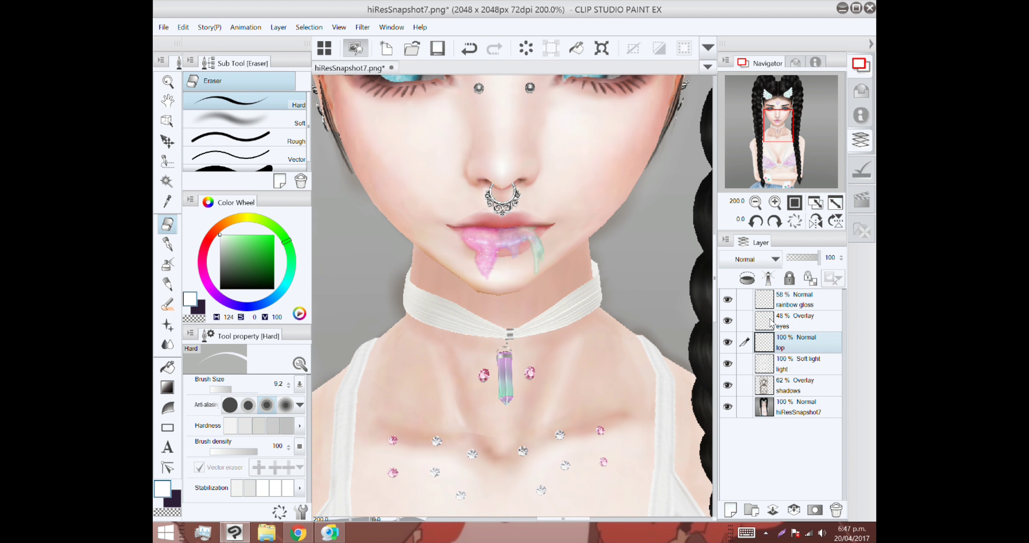
key(ctrl+z)
click(168, 325)
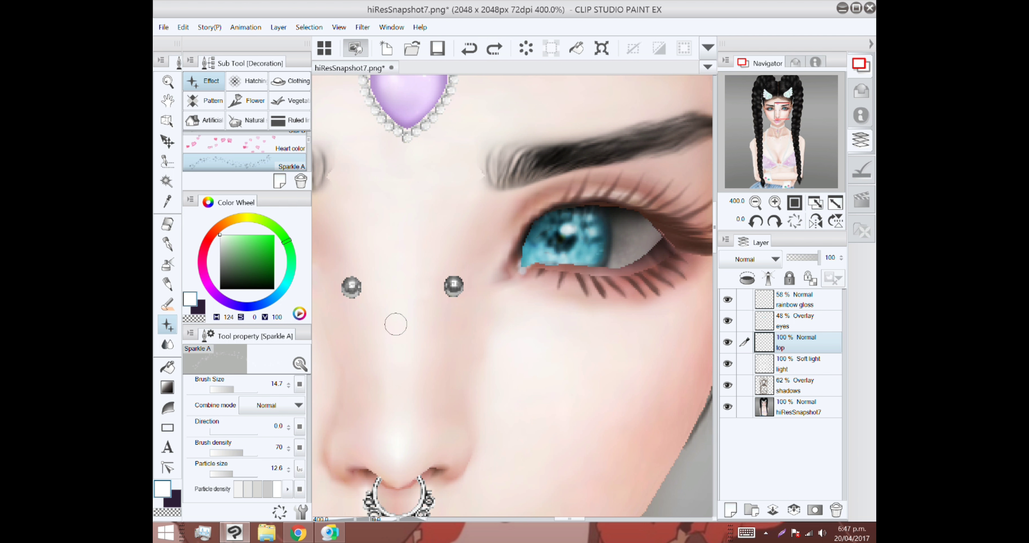
key(ctrl+z)
key(ctrl+minus)
key(ctrl+minus)
key(ctrl+plus)
key(ctrl+plus)
click(238, 389)
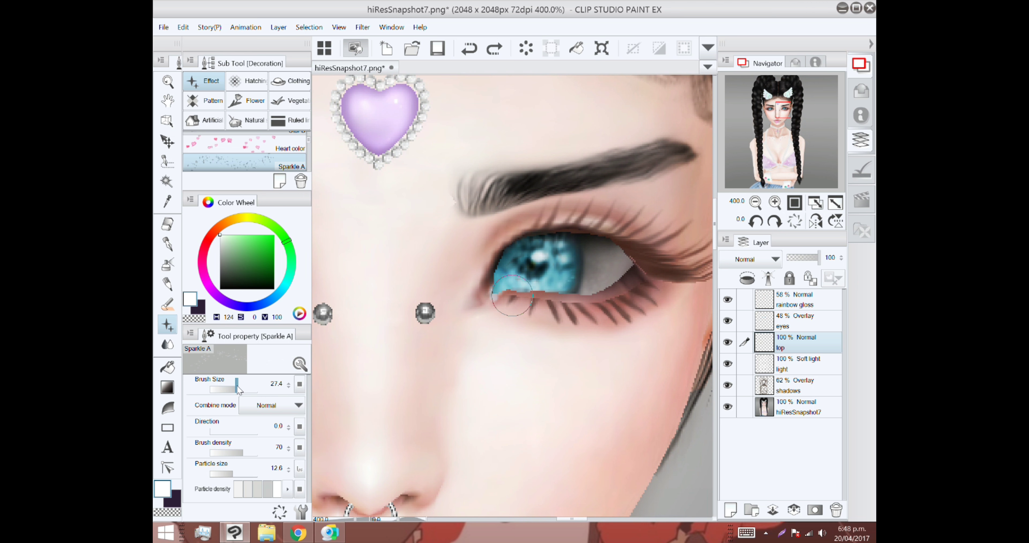
key(ctrl+minus)
key(ctrl+minus)
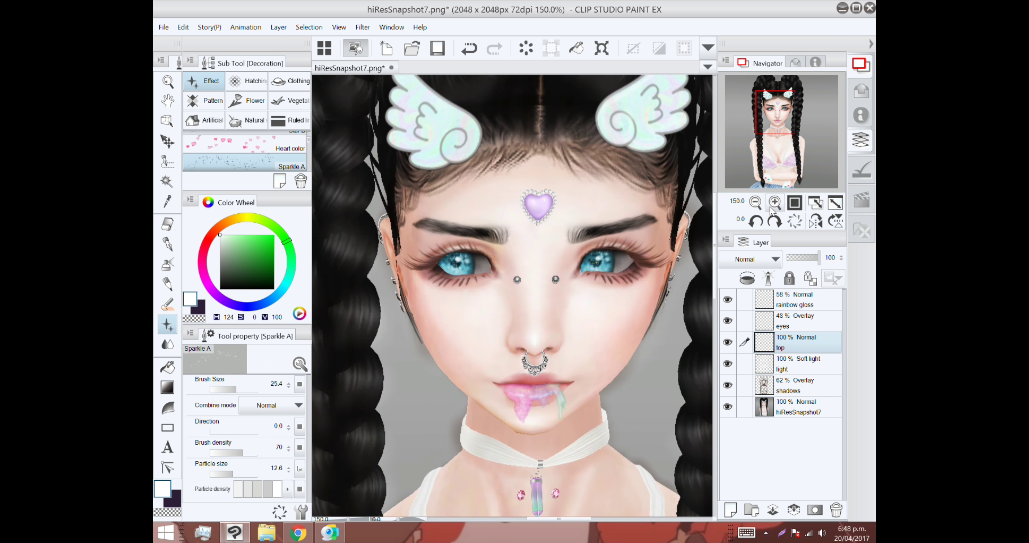
Add white Sparkle A particles to the crystal pendant on the top layer at brush size 14.7.
key(ctrl+plus)
key(ctrl+plus)
key(ctrl+minus)
key(ctrl+minus)
key(ctrl+plus)
key(ctrl+plus)
key(ctrl+plus)
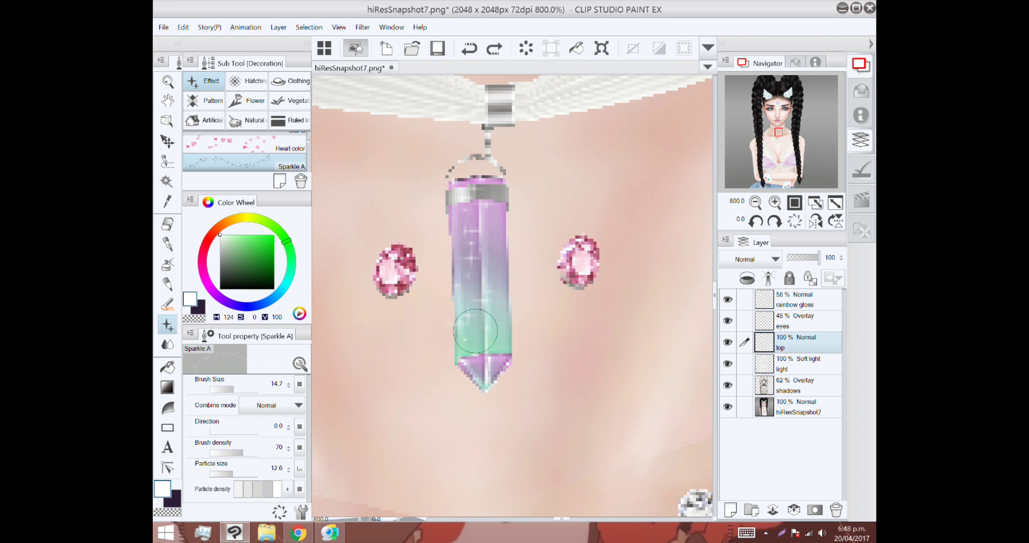
click(475, 331)
Apply white Sparkle A particles around the chest gems and hair wings, enlarging the brush to 37.5 for the wings.
key(ctrl+minus)
key(ctrl+minus)
key(ctrl+minus)
key(ctrl+minus)
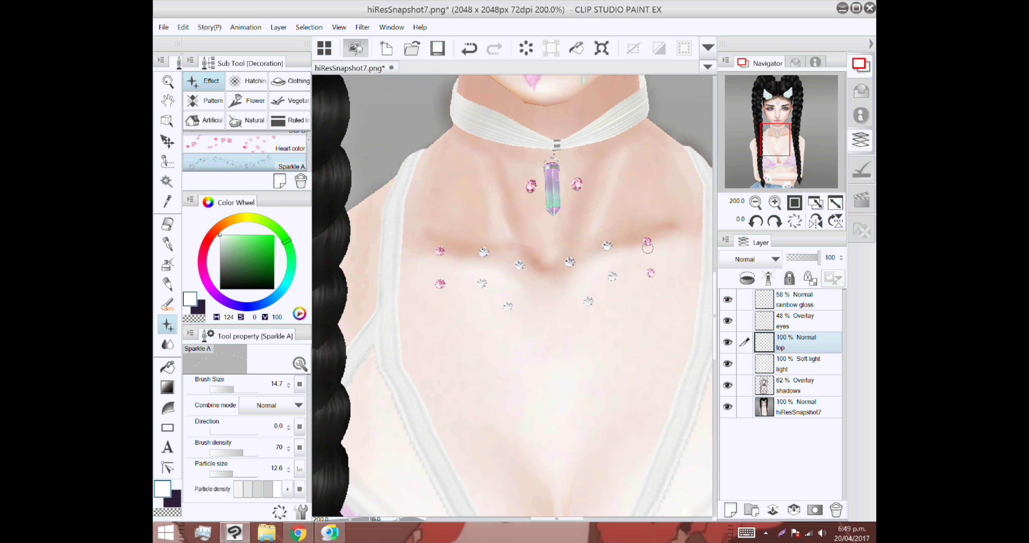
key(ctrl+minus)
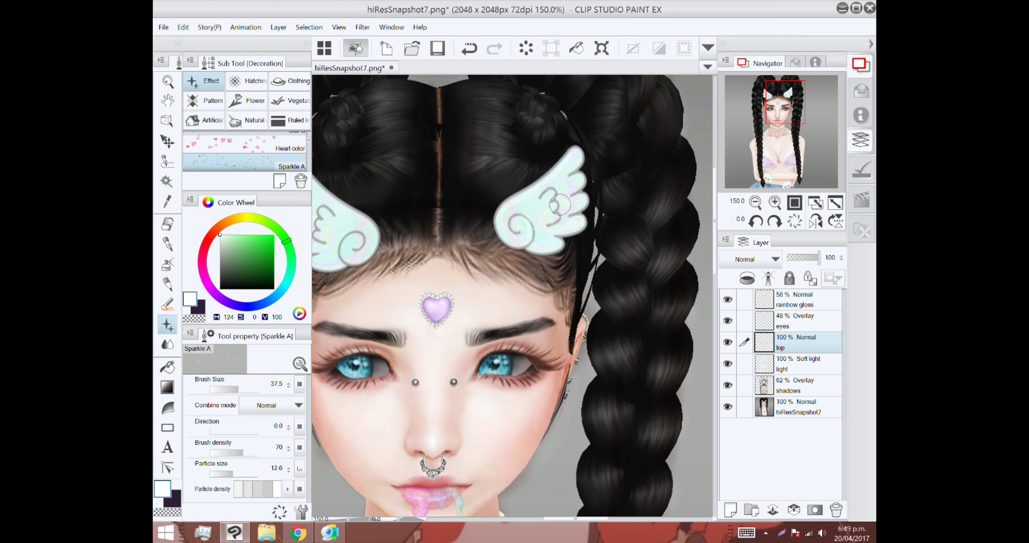
key(ctrl+minus)
key(ctrl+minus)
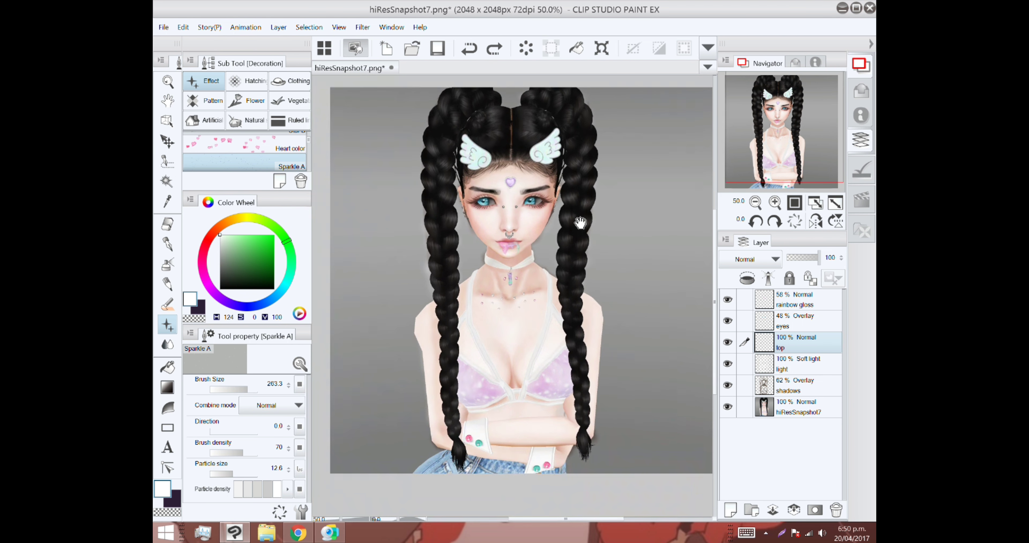
Handwrite "Wondering what to do" on the gray background in the shadows layer with the G-pen, and undo the writing.
click(741, 300)
key(ctrl+plus)
key(ctrl+plus)
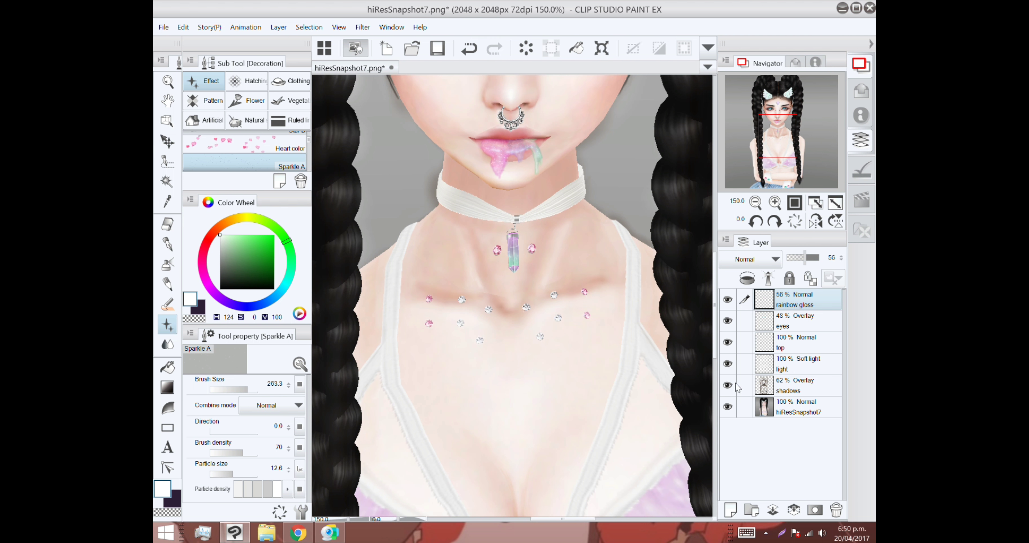
click(737, 386)
key(ctrl+minus)
key(ctrl+minus)
key(ctrl+minus)
key(ctrl+minus)
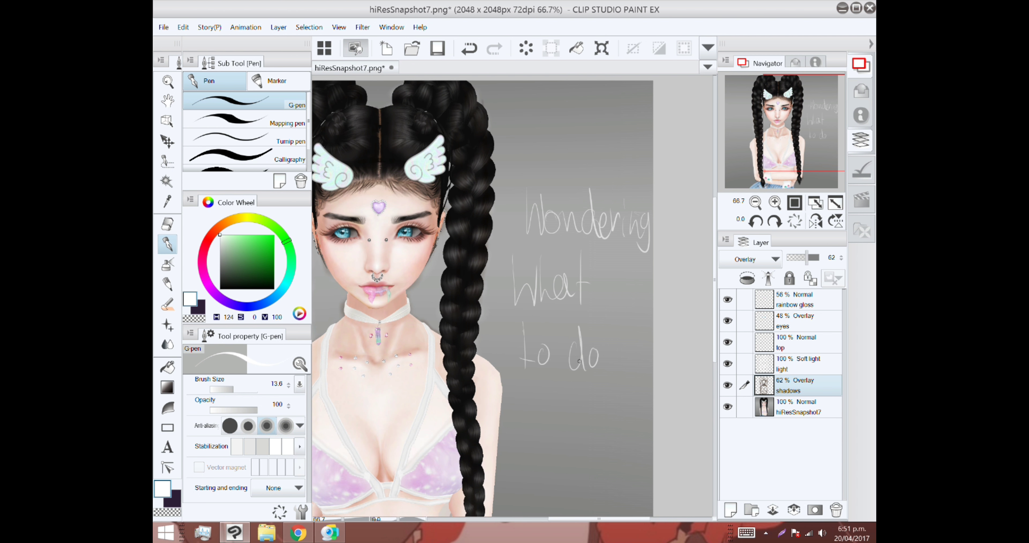
key(ctrl+z)
Add a new layer above rainbow gloss and clear the remaining marks from the gray background beside the avatar.
key(ctrl+plus)
scroll(519, 299, down, 3)
click(769, 317)
click(730, 510)
scroll(520, 280, up, 3)
scroll(519, 279, right, 5)
mouse_move(558, 181)
mouse_down()
mouse_move(615, 315)
mouse_move(669, 364)
mouse_up()
scroll(639, 359, down, 2)
mouse_move(586, 344)
mouse_down()
mouse_move(618, 456)
mouse_move(665, 469)
mouse_up()
key(Delete)
key(ctrl+plus)
scroll(538, 113, left, 5)
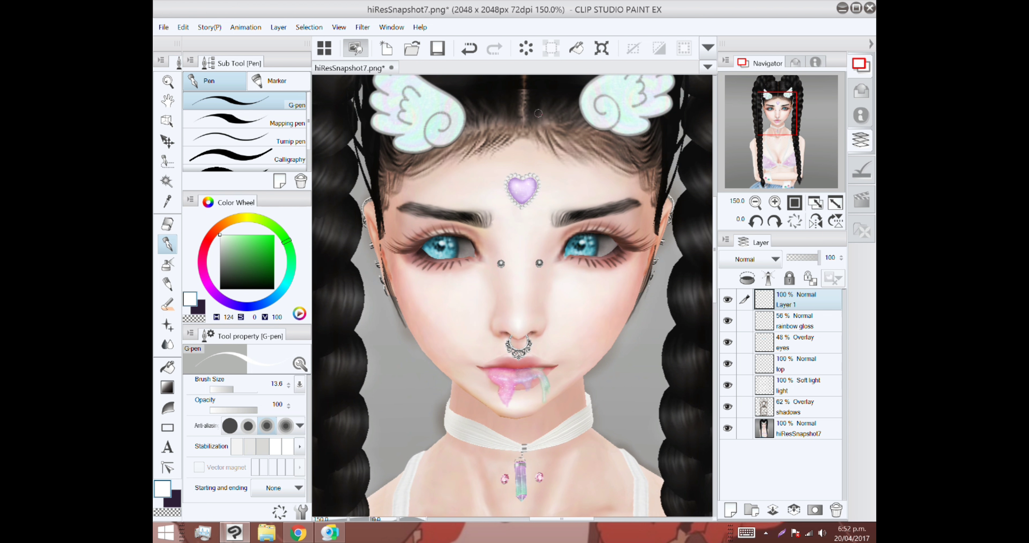
Paint pale mint eyeshadow along both upper eyelids on Layer 1 with the Hard airbrush at size 55.4.
alt+click(581, 242)
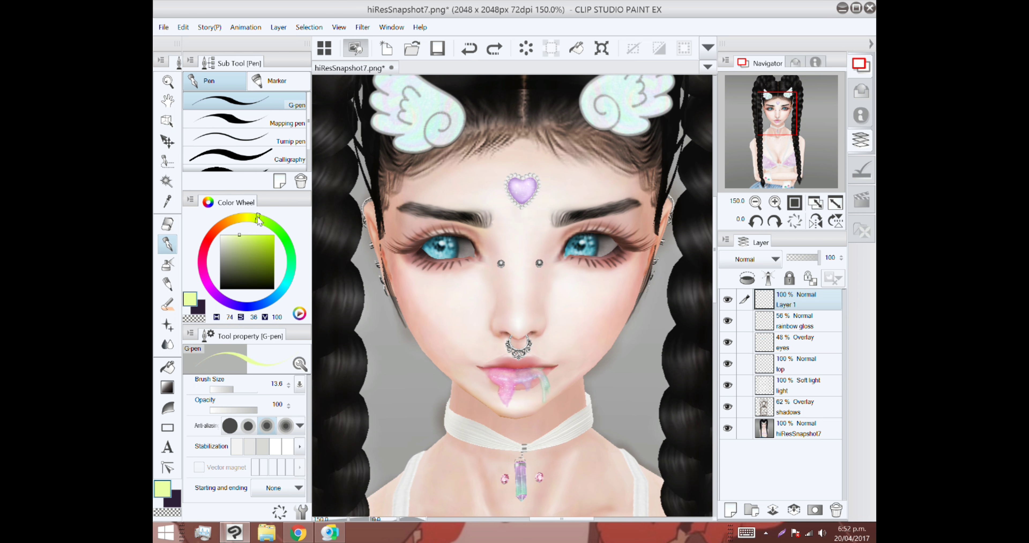
key(b)
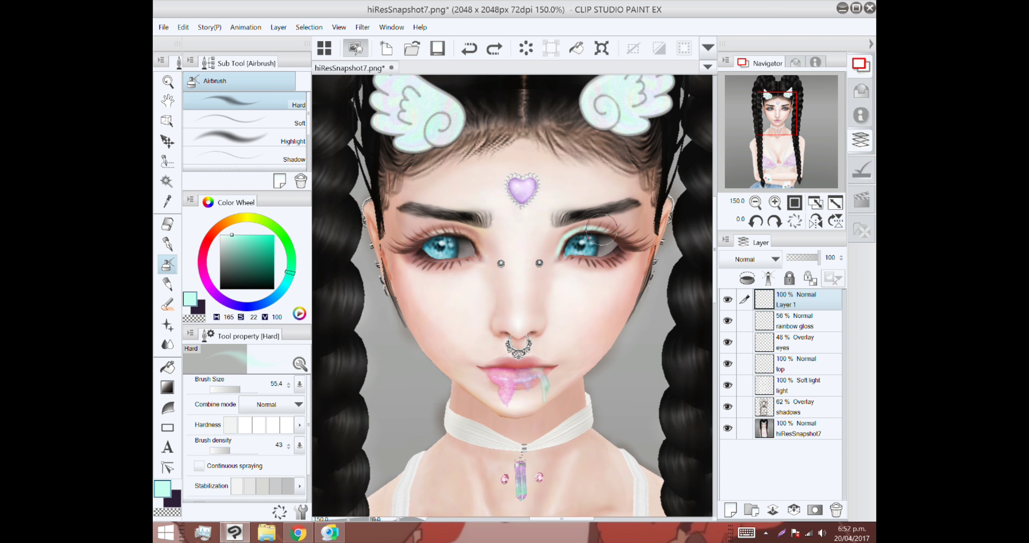
scroll(454, 231, down, 2)
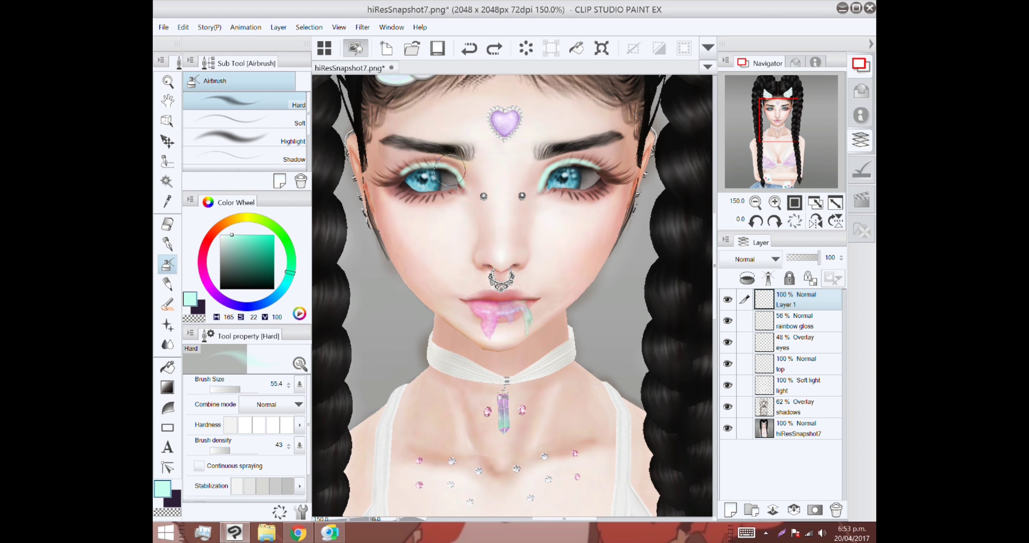
Set the blending mode of the eyeshadow layer, Layer 1, to Overlay.
scroll(450, 170, up, 1)
click(755, 259)
click(751, 403)
scroll(413, 344, up, 3)
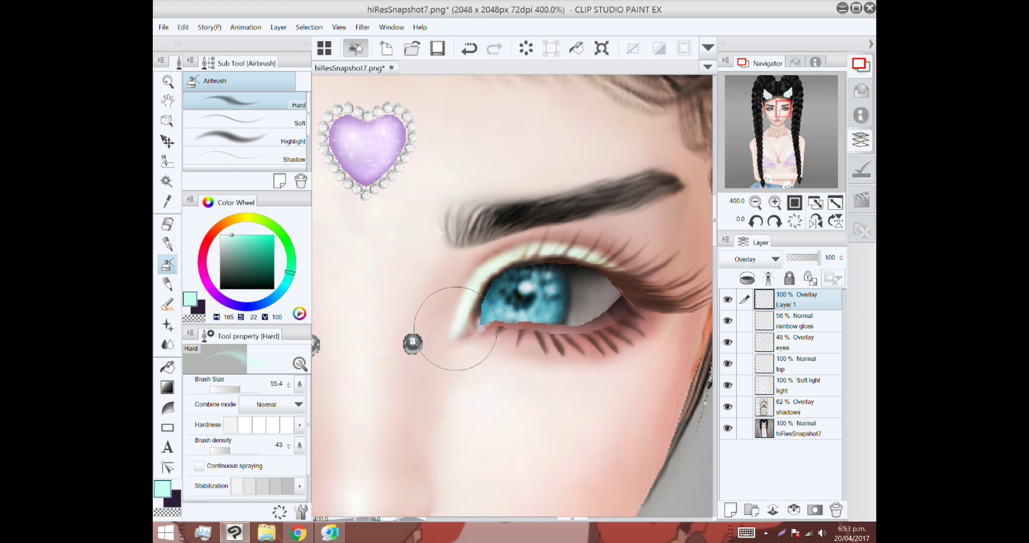
Paint vivid blue eyeshadow above the mint band on both upper eyelids with the Hard airbrush.
click(265, 302)
click(271, 235)
mouse_move(468, 259)
mouse_down()
mouse_move(579, 224)
mouse_move(560, 240)
mouse_move(667, 218)
mouse_up()
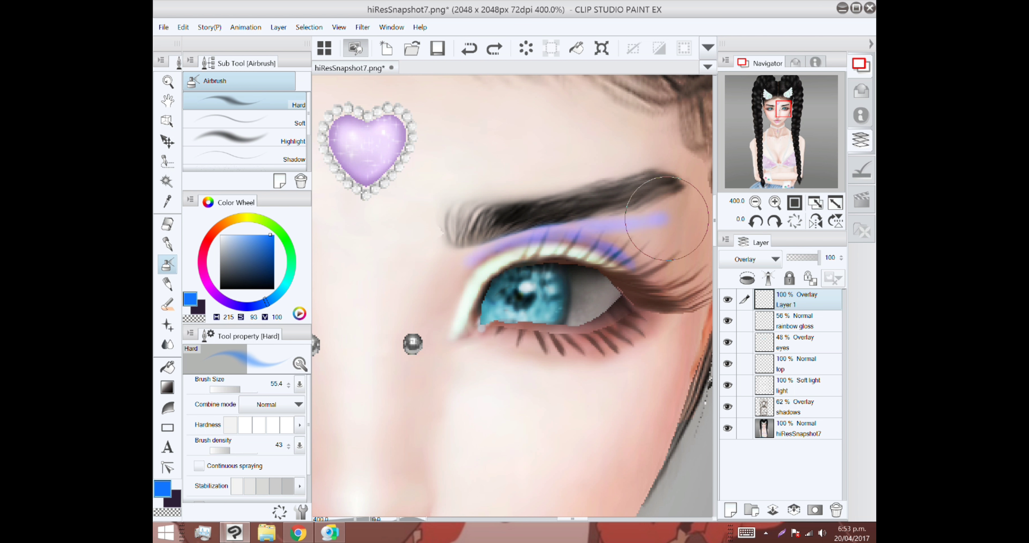
drag(352, 223, 675, 239)
mouse_move(396, 260)
mouse_down()
mouse_move(520, 223)
mouse_move(595, 275)
mouse_up()
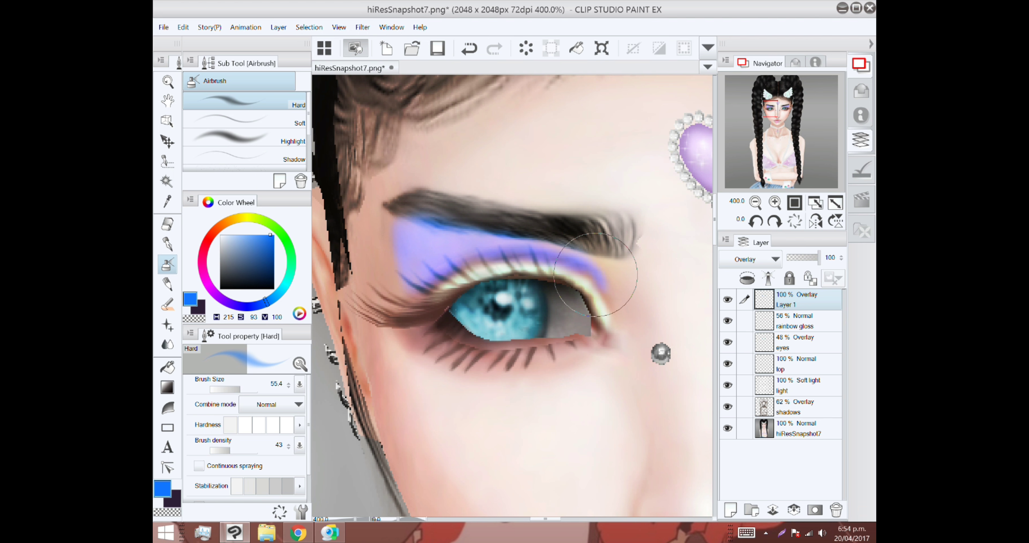
Paint green eyeshadow at the inner corners of both eyes and yellow along the lids beside it.
click(274, 226)
drag(579, 240, 611, 313)
drag(679, 256, 382, 263)
click(248, 218)
drag(495, 319, 551, 244)
drag(400, 239, 624, 279)
drag(443, 288, 536, 339)
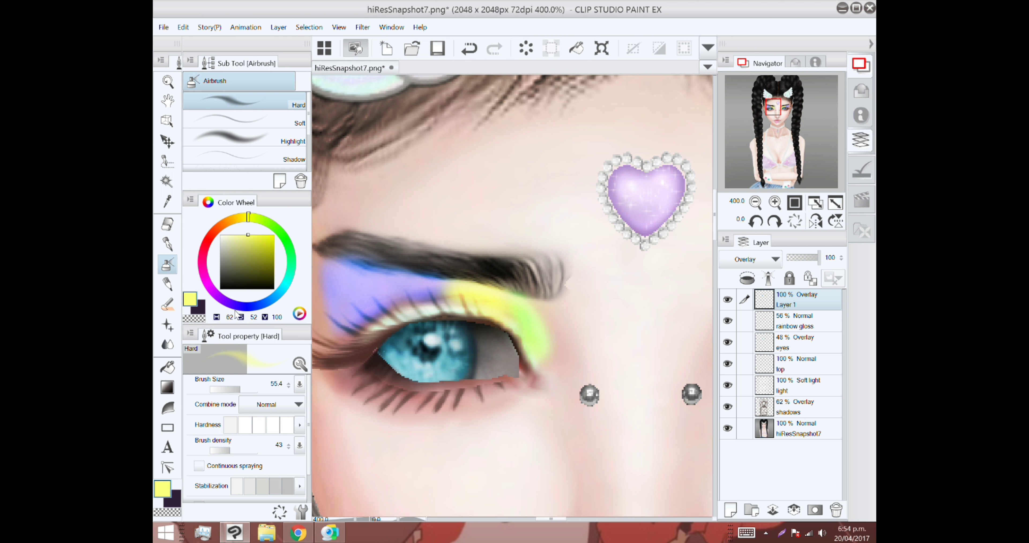
Paint violet and salmon-red eyeshadow over the outer parts of both upper eyelids.
click(236, 311)
drag(691, 291, 425, 291)
drag(321, 287, 632, 287)
drag(352, 244, 400, 248)
click(207, 236)
drag(680, 279, 325, 279)
drag(571, 272, 619, 200)
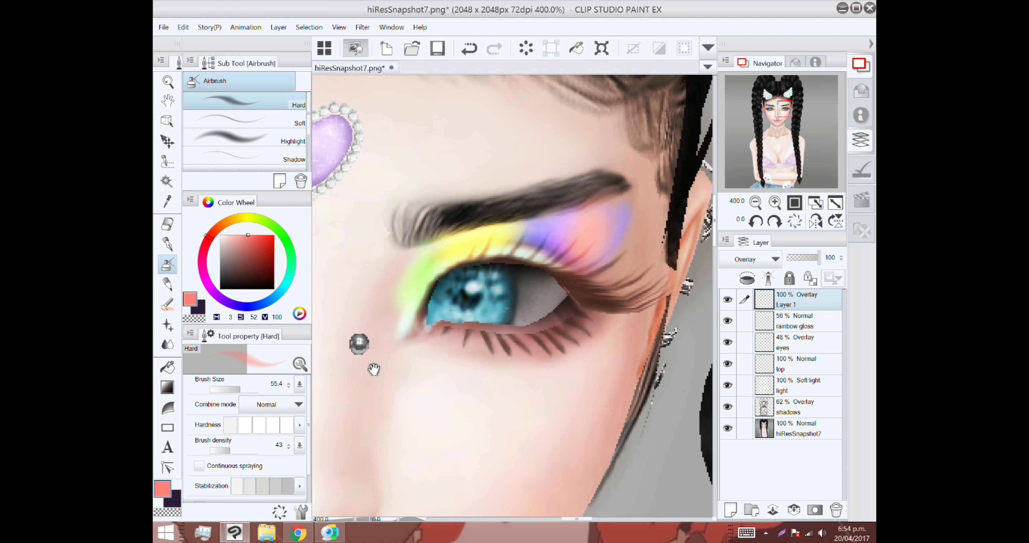
Paint saturated red-orange eyeshadow over the outer ends of both upper eyelids.
drag(374, 369, 674, 363)
click(213, 229)
click(274, 235)
drag(425, 212, 372, 280)
drag(699, 279, 319, 240)
Try the eyeshadow layer, Layer 1, at 56% opacity, and undo the opacity change.
scroll(511, 299, down, 5)
drag(818, 258, 805, 259)
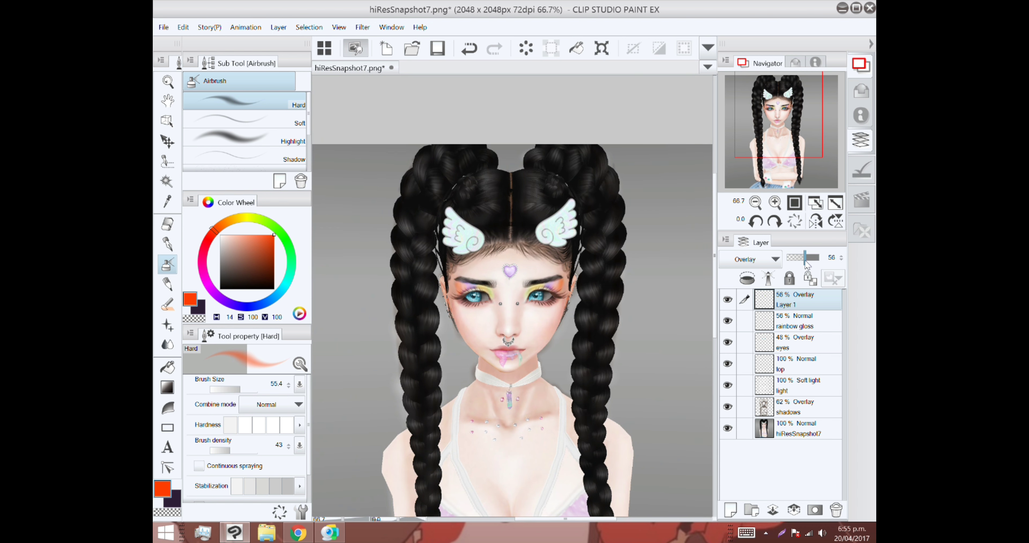
scroll(480, 293, up, 6)
key(j)
key(ctrl+z)
Smooth the transitions between the eyeshadow colors on the eyelids with the Blend tool at size 23.5.
mouse_move(382, 299)
mouse_down()
mouse_move(403, 261)
mouse_move(573, 246)
mouse_move(561, 282)
mouse_move(595, 224)
mouse_up()
mouse_move(472, 254)
mouse_down()
mouse_move(576, 267)
mouse_move(647, 259)
mouse_up()
drag(400, 263, 489, 244)
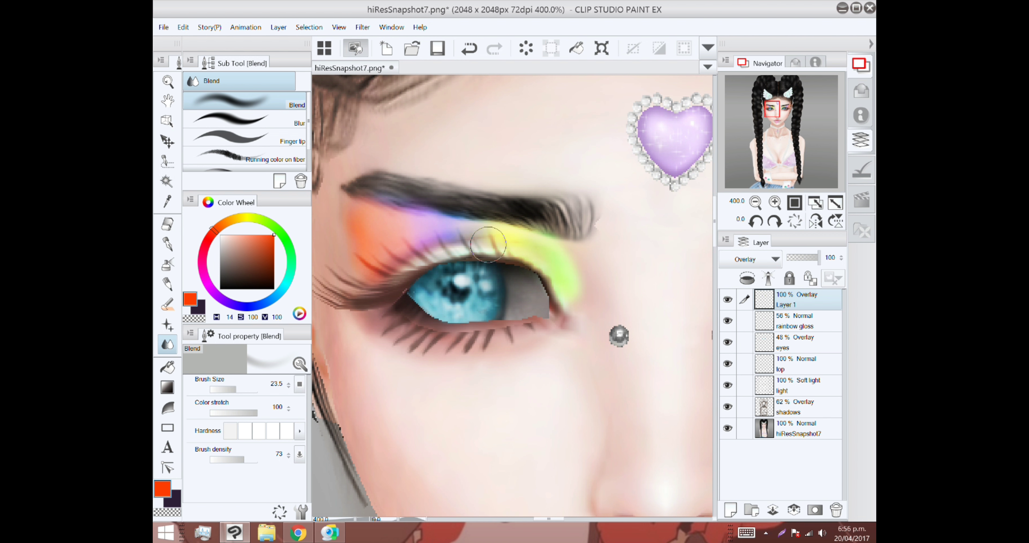
scroll(421, 243, down, 4)
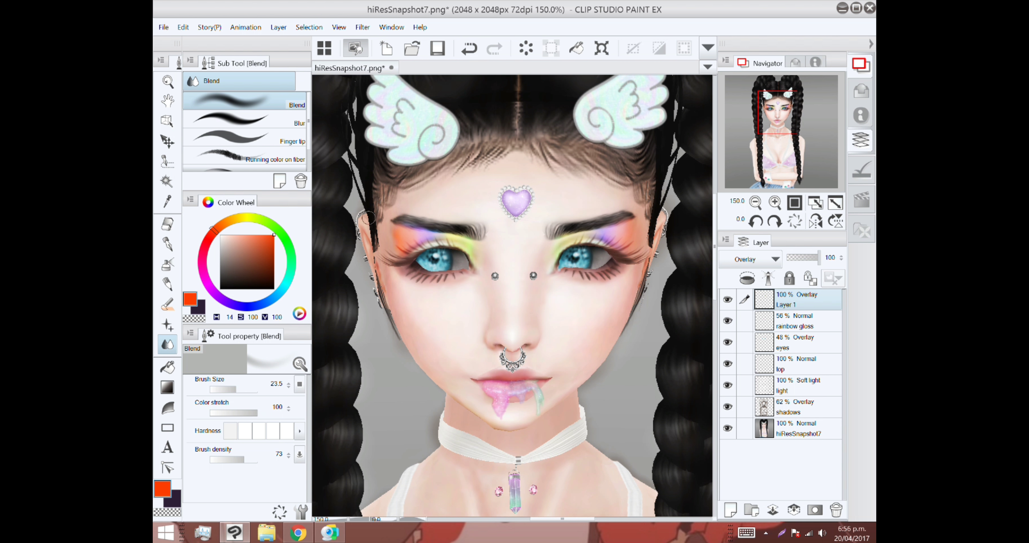
Handwrite on the gray background beside the avatar with the G-pen, and undo the writing.
scroll(555, 253, down, 4)
key(p)
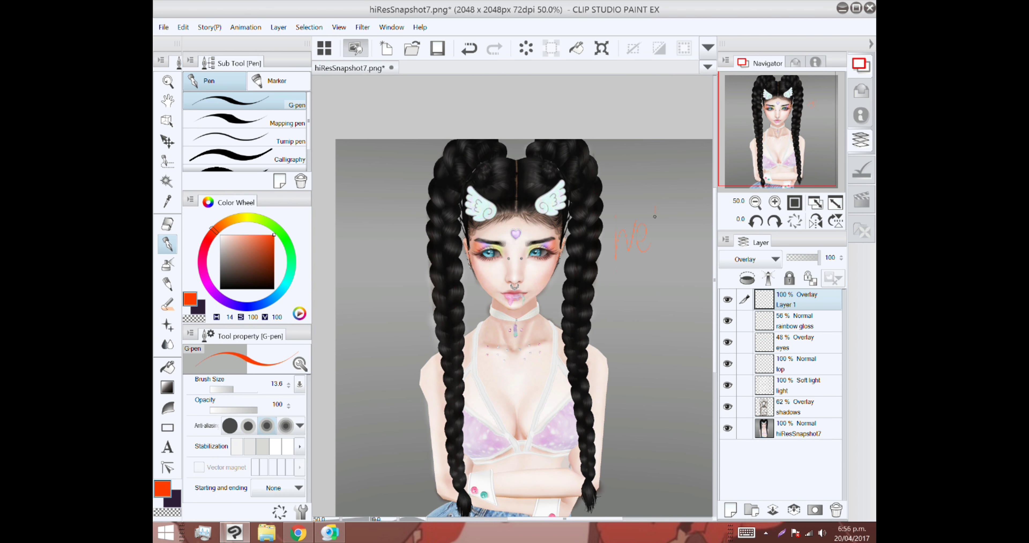
key(ctrl+z)
Airbrush saturated rainbow bands from yellow through red, magenta, violet and blue to green across the eyelid on the viewer's right.
scroll(515, 276, up, 4)
click(167, 264)
click(250, 218)
click(223, 224)
mouse_move(558, 218)
mouse_down()
mouse_move(592, 201)
mouse_move(593, 215)
mouse_move(577, 212)
mouse_move(623, 215)
mouse_up()
click(204, 251)
click(236, 304)
click(247, 306)
click(264, 301)
click(281, 289)
click(295, 274)
Airbrush matching saturated rainbow bands across the eyelid on the viewer's left, running to green at the outer end.
click(247, 217)
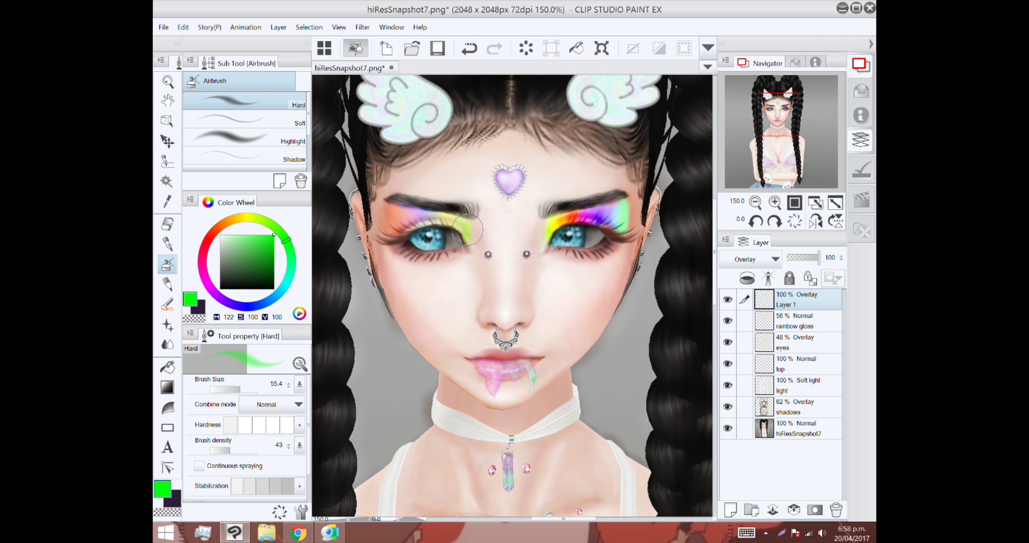
click(224, 224)
click(209, 240)
mouse_move(440, 217)
mouse_down()
mouse_move(400, 214)
mouse_move(380, 224)
mouse_up()
click(216, 291)
click(252, 307)
click(280, 294)
click(290, 257)
scroll(511, 318, down, 4)
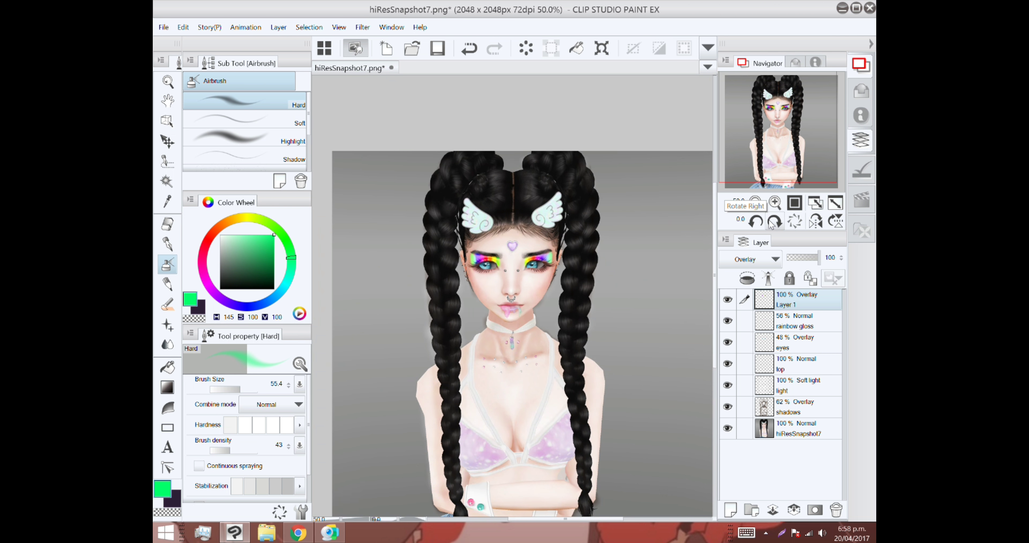
Blend the rainbow bands on both eyelids with the Blend tool and lower Layer 1's opacity to 49.
scroll(528, 299, up, 8)
key(j)
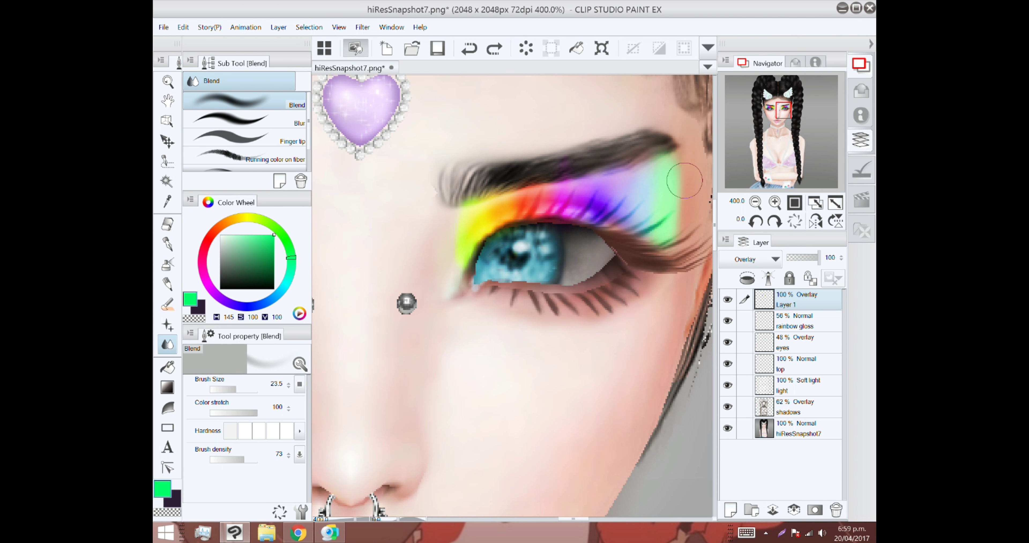
scroll(455, 236, down, 4)
scroll(507, 261, up, 4)
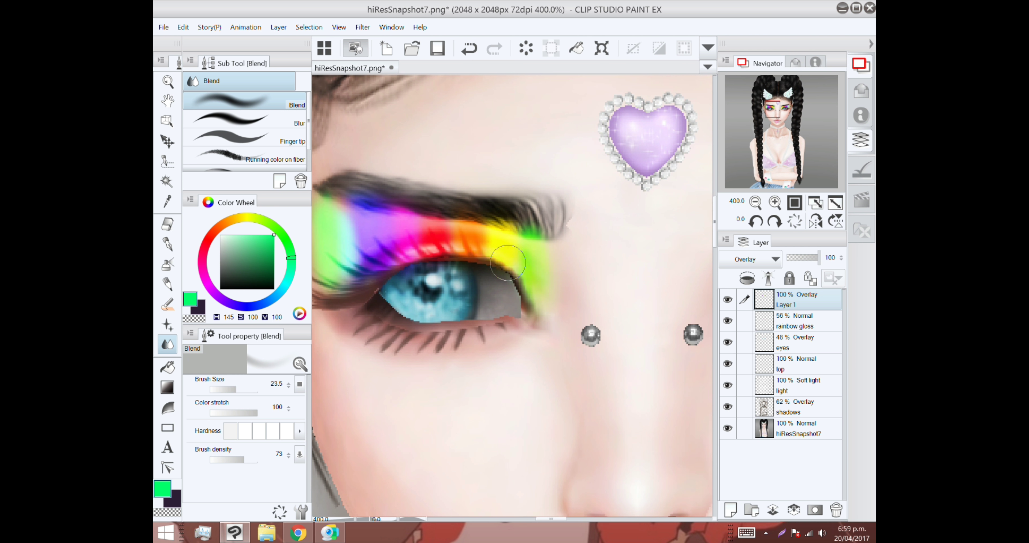
scroll(415, 242, down, 1)
drag(818, 257, 803, 258)
scroll(611, 320, down, 3)
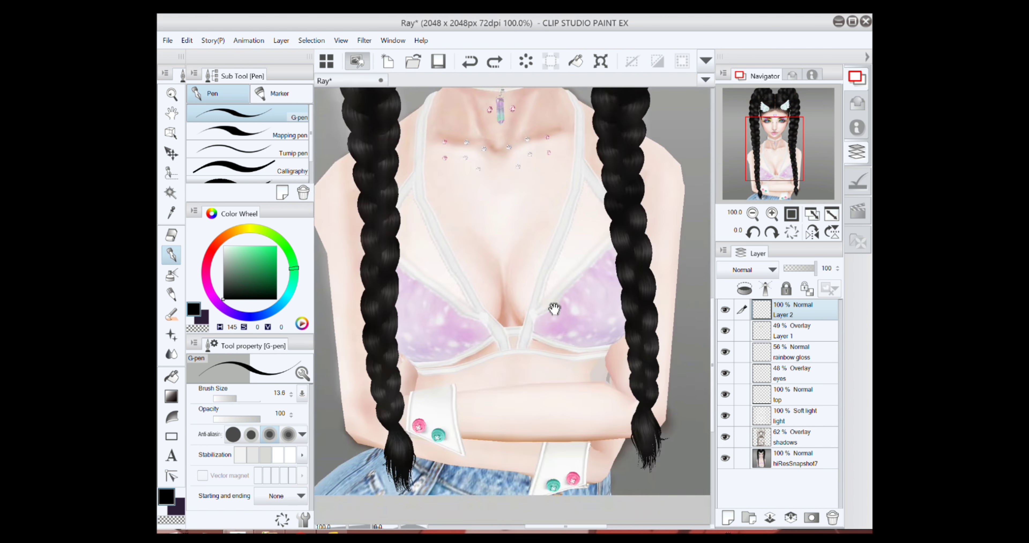
Draw fine black strands over the braid tips on Layer 2 with the G-pen at size 13.6.
scroll(551, 310, up, 5)
drag(520, 347, 523, 423)
drag(591, 288, 568, 408)
drag(585, 329, 559, 437)
drag(539, 342, 525, 421)
scroll(525, 400, down, 3)
scroll(457, 347, up, 3)
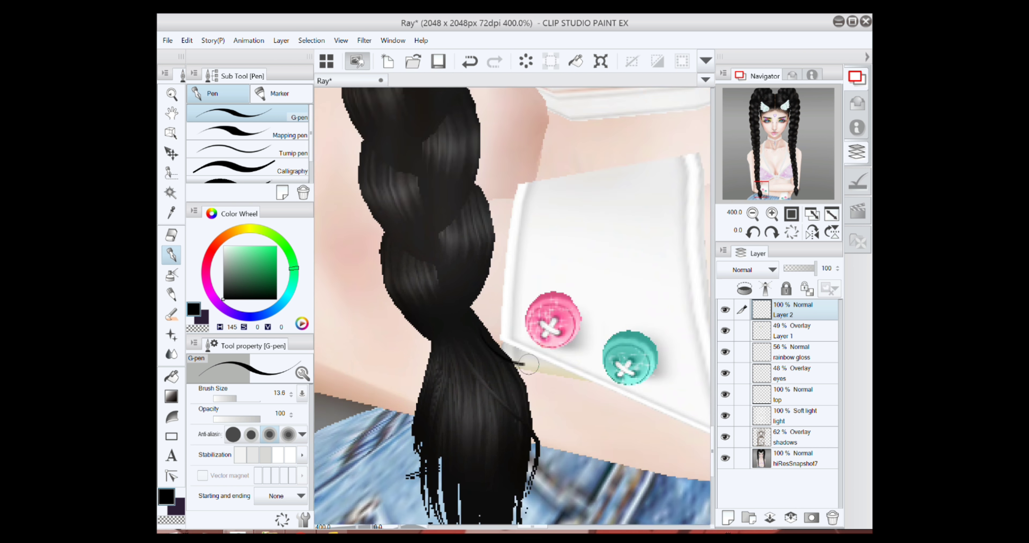
drag(437, 374, 446, 483)
drag(436, 416, 441, 483)
drag(521, 482, 535, 388)
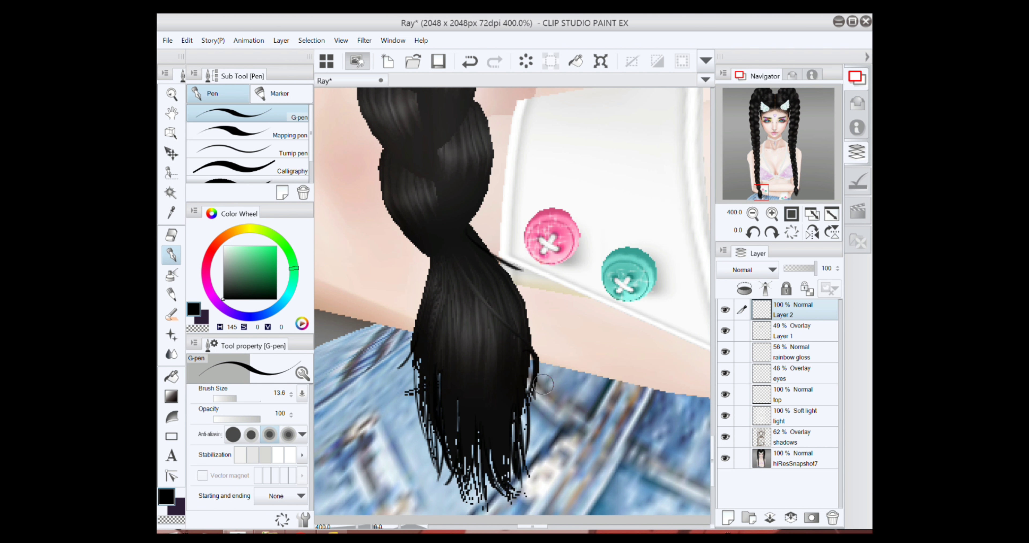
scroll(545, 315, down, 3)
scroll(531, 224, up, 3)
Add a new layer and draw thick black strands along the hairline with the G-pen at size 64.7.
key(ctrl+shift+n)
key(bracketright)
key(bracketright)
key(bracketright)
mouse_move(559, 182)
mouse_down()
mouse_move(539, 239)
mouse_move(464, 246)
mouse_up()
drag(567, 168, 499, 232)
mouse_move(608, 201)
mouse_down()
mouse_move(496, 222)
mouse_move(476, 263)
mouse_up()
drag(595, 207, 505, 281)
mouse_move(640, 212)
mouse_down()
mouse_move(623, 431)
mouse_move(582, 321)
mouse_up()
drag(591, 232, 545, 275)
drag(495, 221, 460, 266)
drag(479, 192, 447, 242)
drag(470, 170, 423, 238)
drag(440, 240, 501, 250)
Set the blending mode of Layer 3 to Overlay and its opacity to 60.
click(745, 270)
click(731, 315)
click(745, 270)
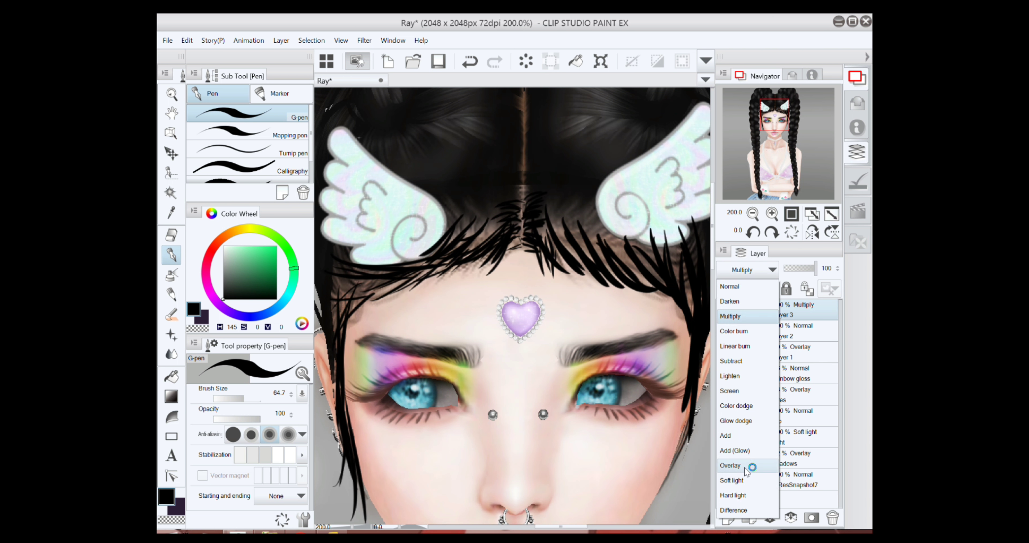
click(731, 465)
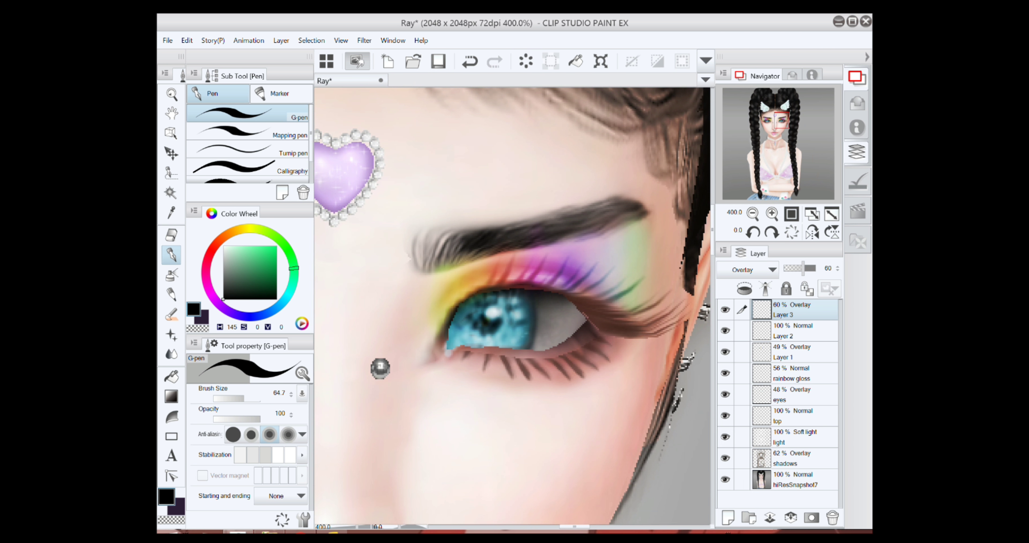
Darken the eyebrows on Layer 3 with the G-pen at size 17.2, and lower the layer's opacity to 37.
key(bracketleft)
key(bracketleft)
key(bracketleft)
key(bracketleft)
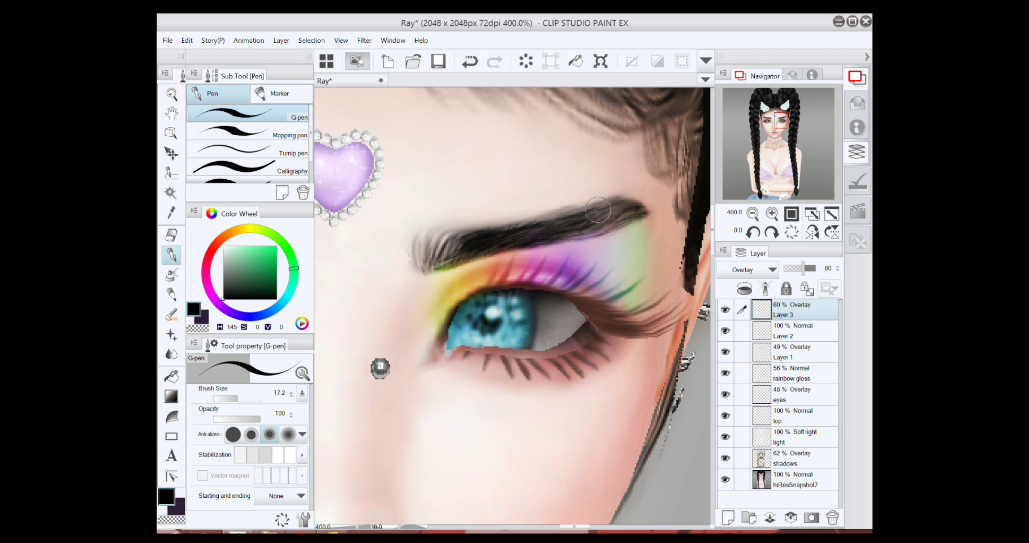
key(ctrl+alt+0)
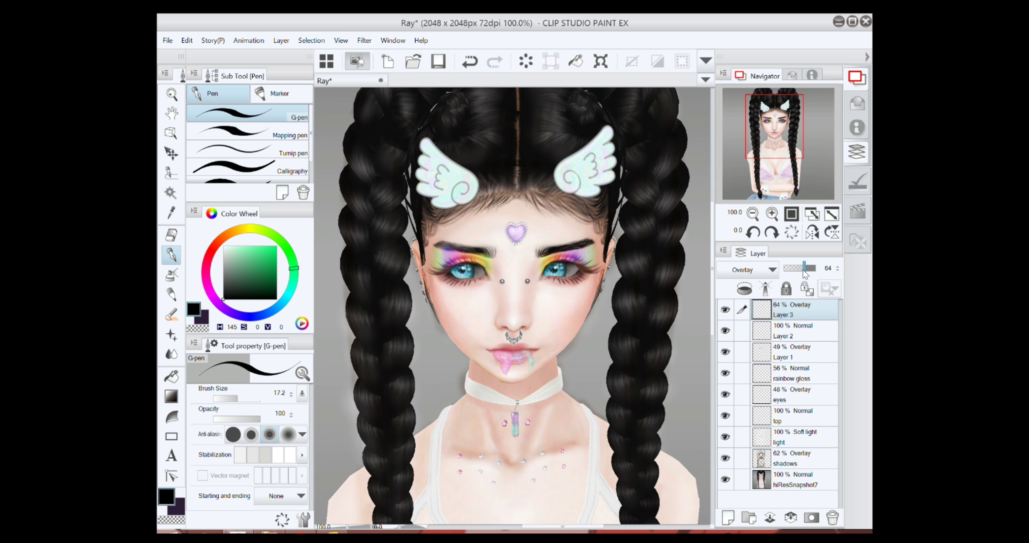
drag(805, 268, 796, 269)
Refine both eyebrows up close with more dark G-pen strokes on Layer 3, and undo the last stroke.
scroll(551, 362, up, 6)
scroll(555, 320, up, 1)
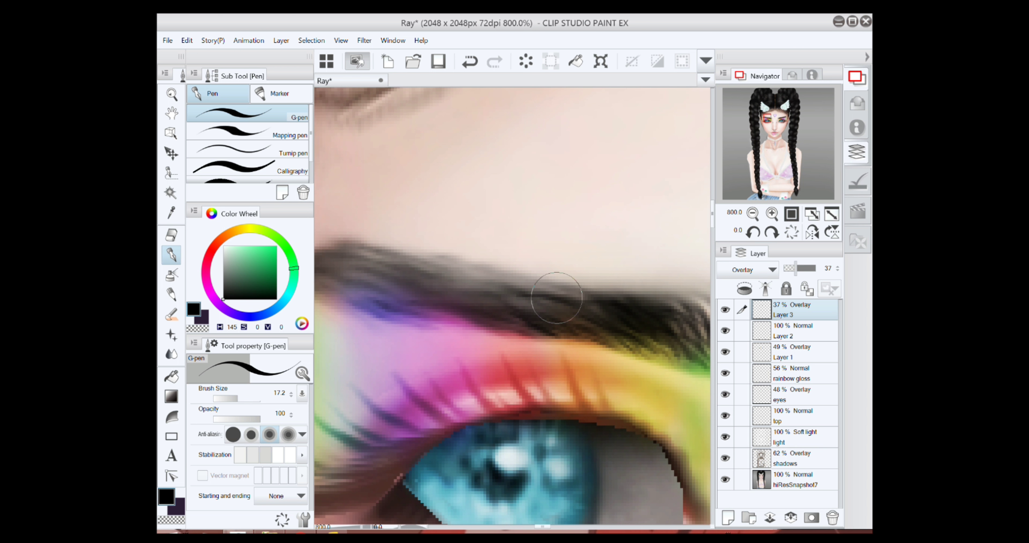
drag(556, 298, 650, 298)
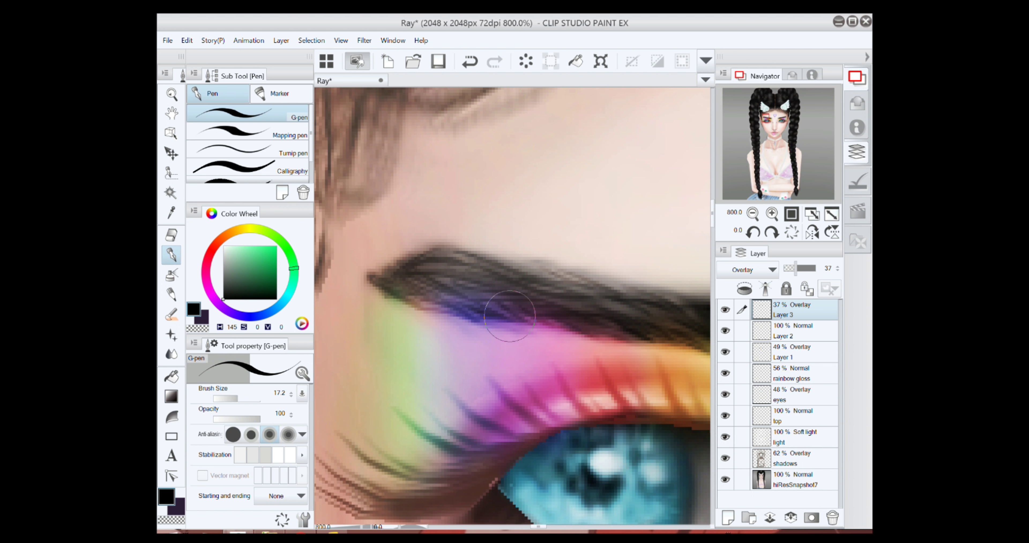
scroll(509, 316, down, 7)
scroll(599, 298, up, 7)
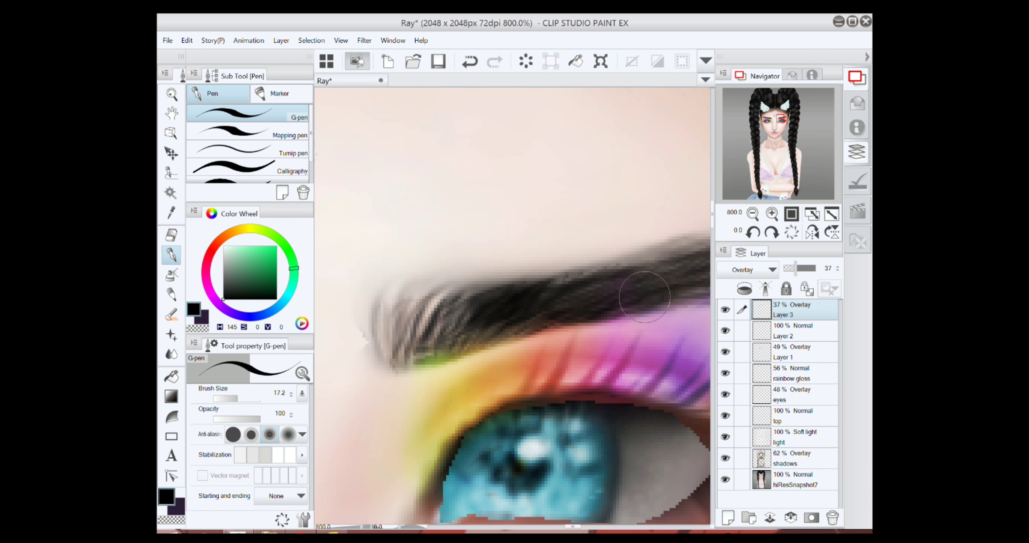
scroll(533, 223, down, 1)
scroll(533, 223, down, 4)
scroll(439, 319, up, 1)
key(ctrl+z)
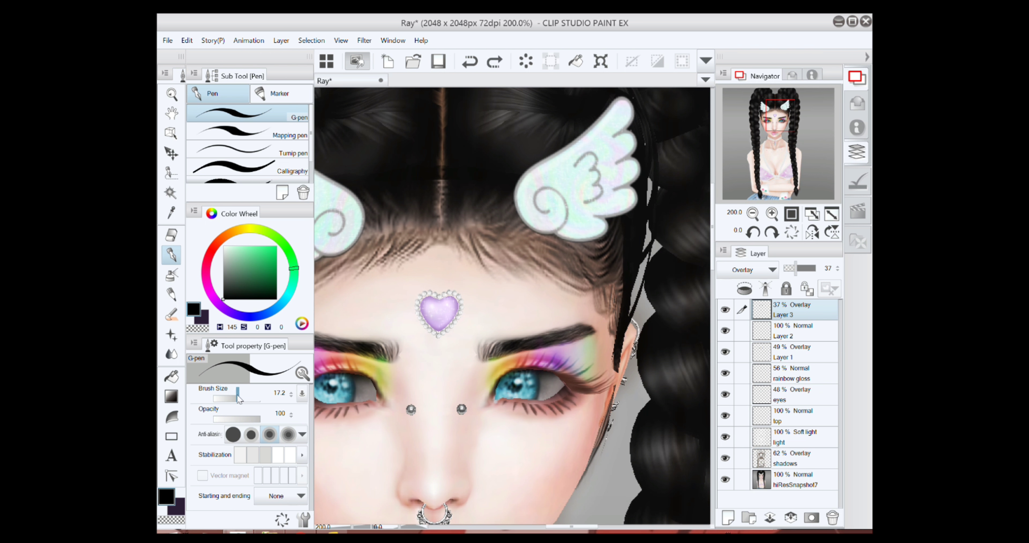
Darken the baby hairs along the hairline on Layer 3 with the G-pen at size 32.1, undoing one stroke.
drag(238, 398, 241, 398)
scroll(479, 252, down, 1)
scroll(480, 251, up, 1)
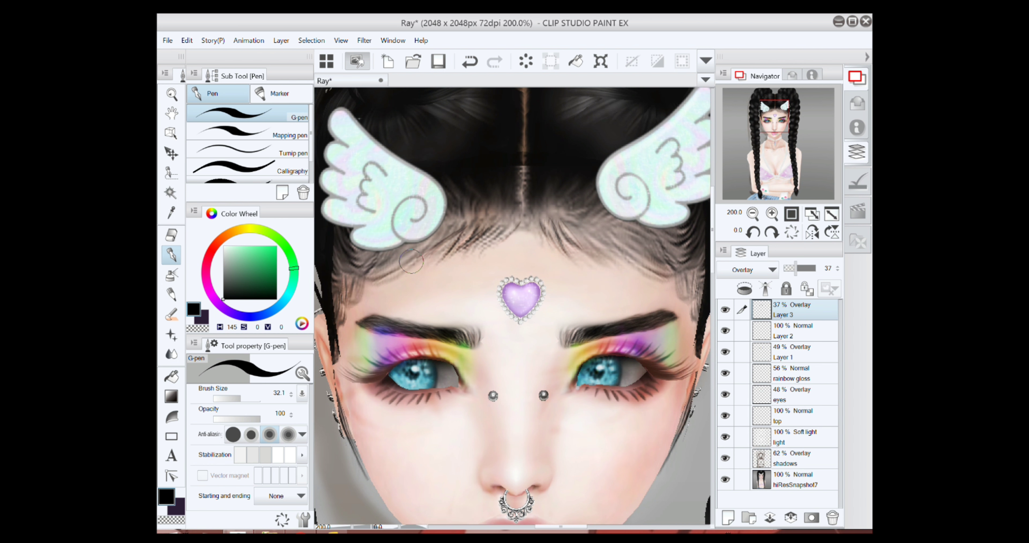
scroll(344, 284, down, 3)
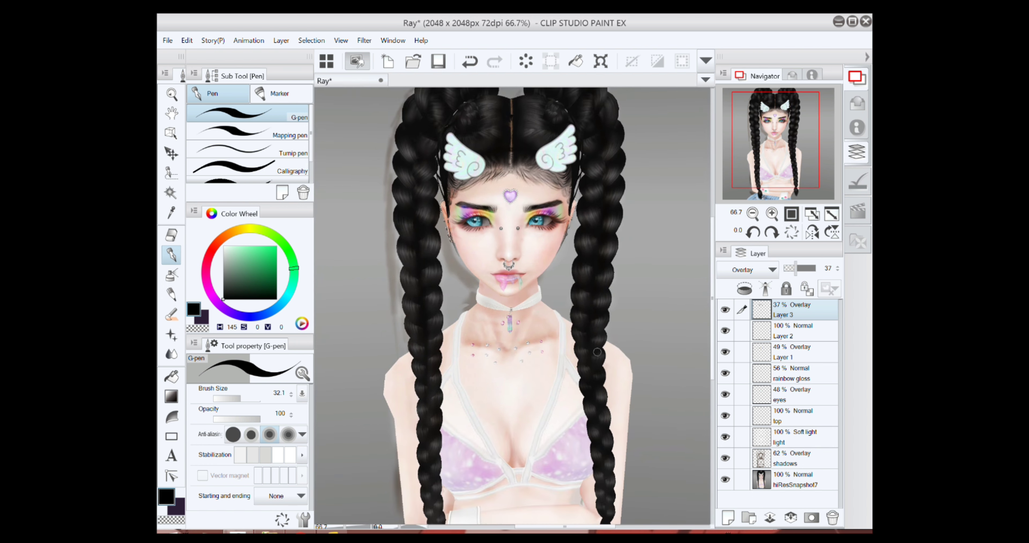
key(ctrl+z)
drag(598, 224, 621, 268)
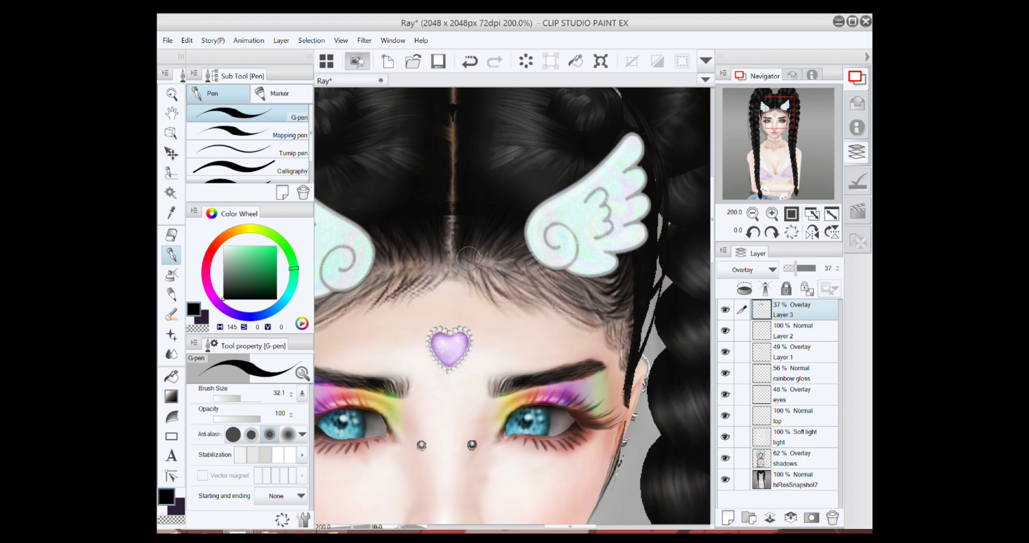
click(751, 217)
click(753, 214)
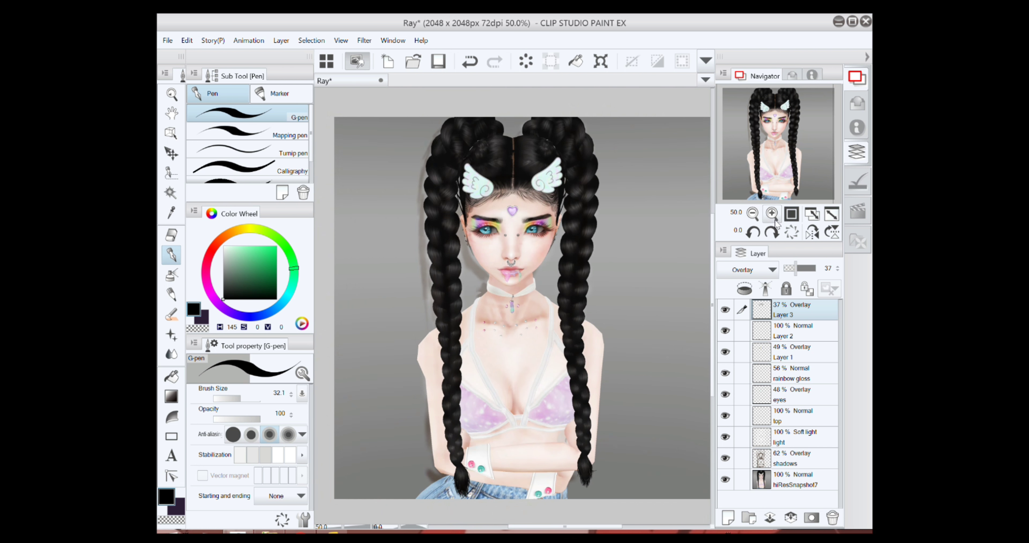
scroll(480, 206, up, 3)
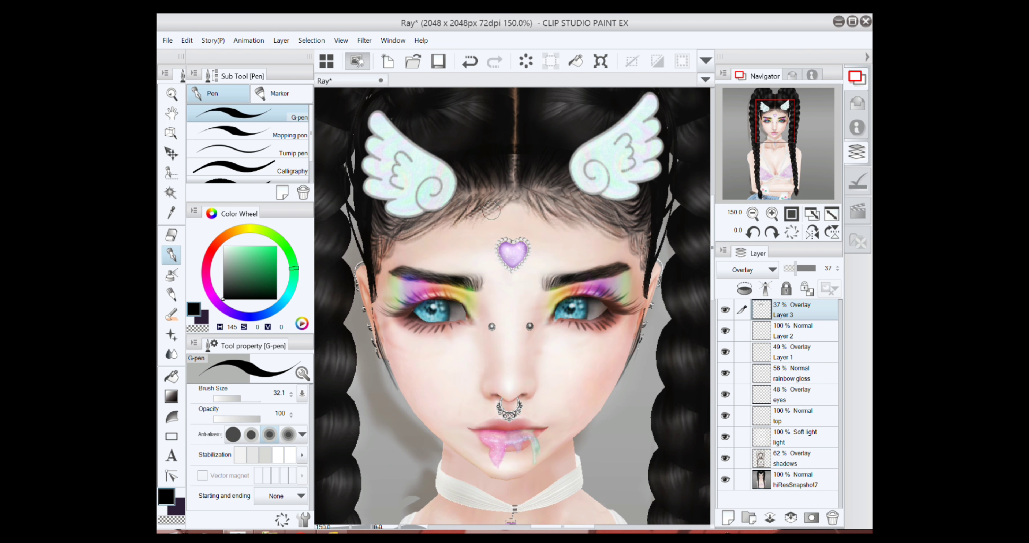
scroll(491, 210, down, 3)
scroll(558, 204, up, 1)
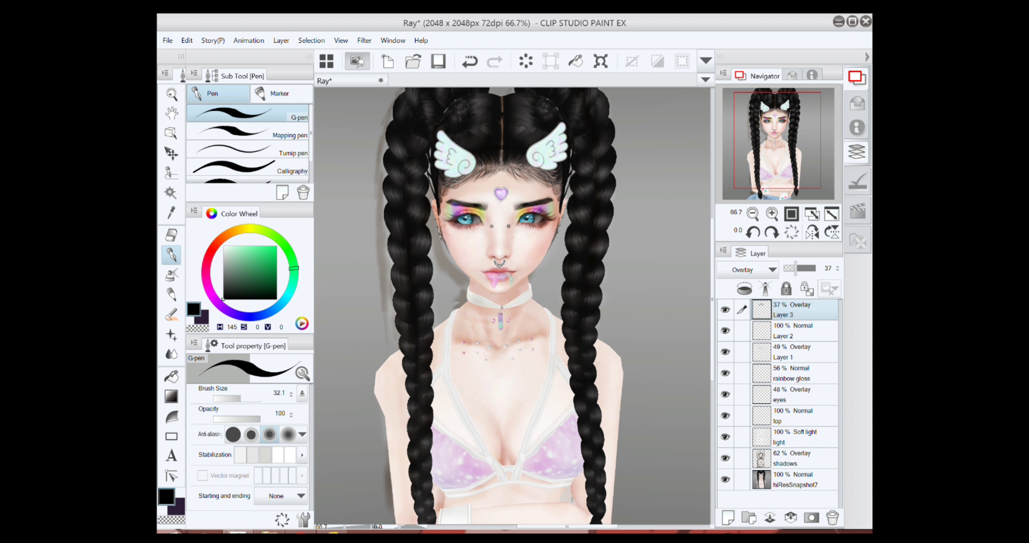
Darken the orange center parting with the G-pen and soften it with the Blend tool at size 23.5.
scroll(593, 227, up, 4)
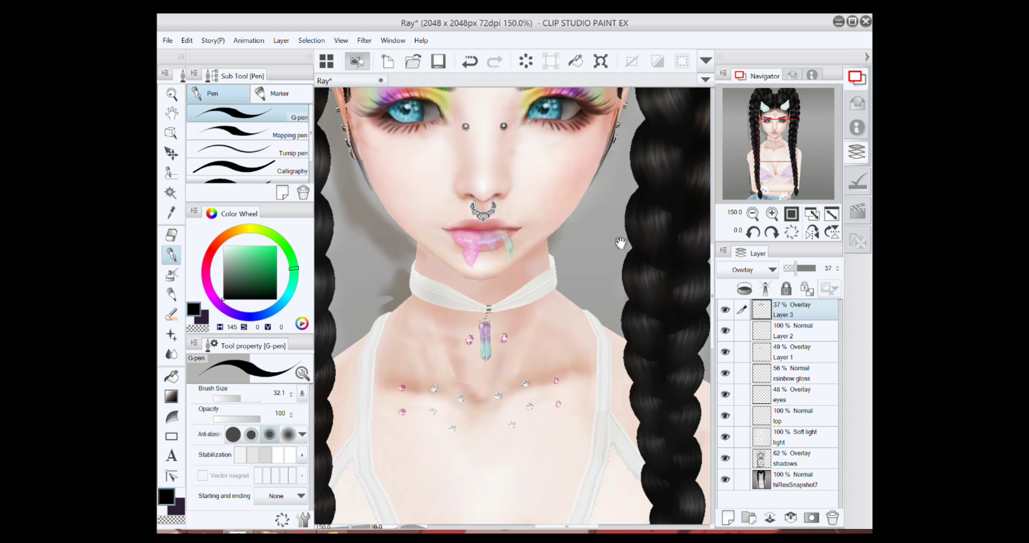
scroll(494, 274, down, 4)
scroll(493, 275, up, 4)
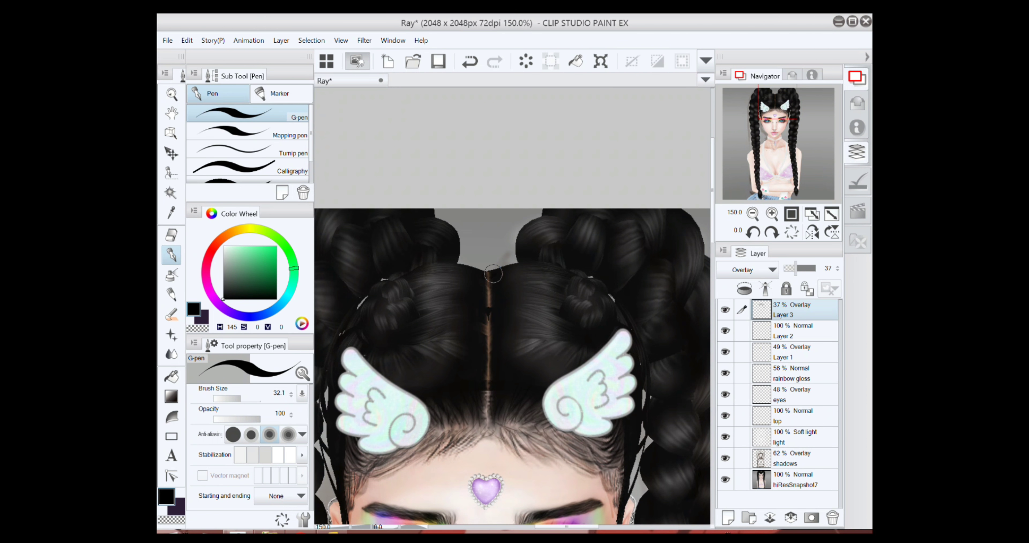
key(j)
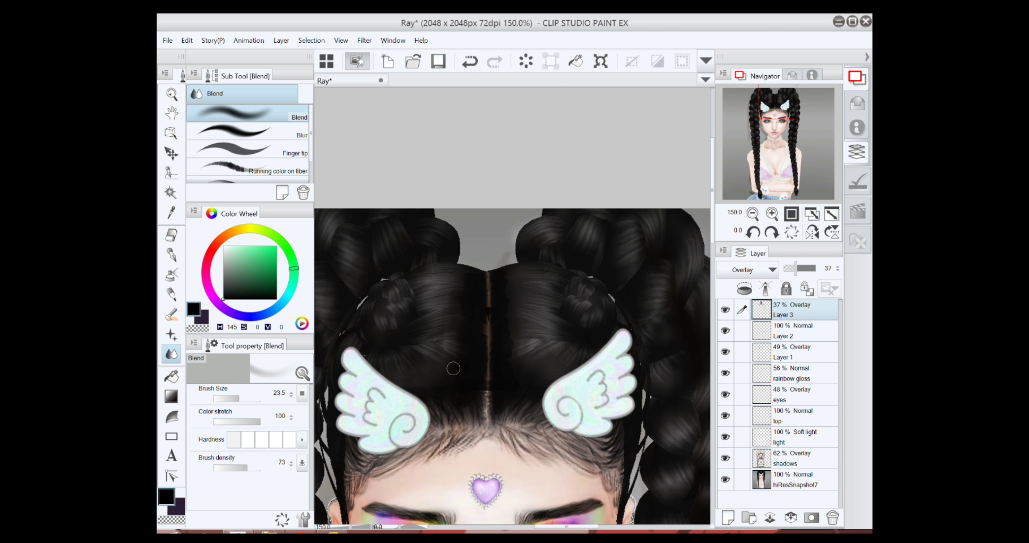
drag(499, 386, 480, 287)
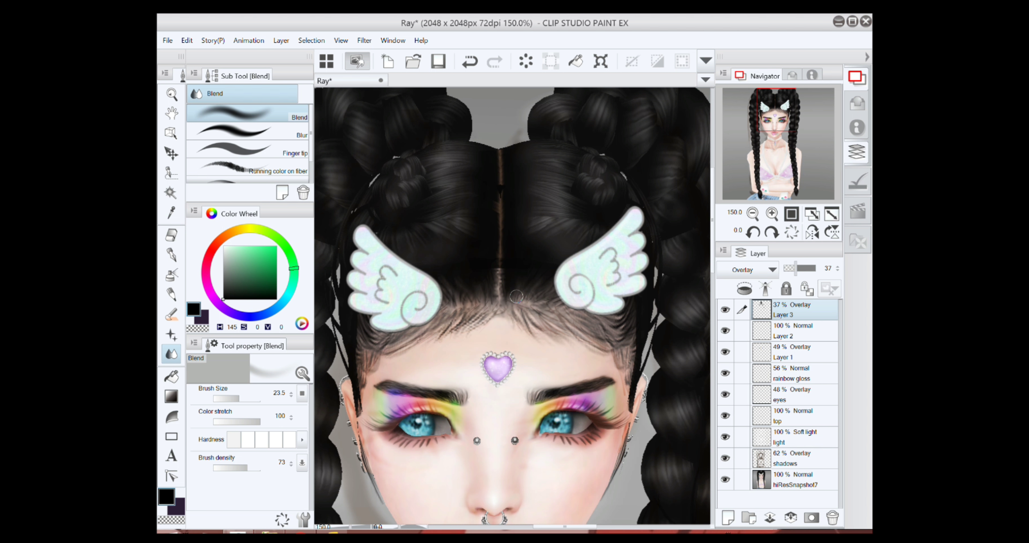
scroll(525, 374, down, 3)
Add a new layer and outline the eye on the viewer's right in black with the Darker pencil at size 21.7.
scroll(442, 258, up, 7)
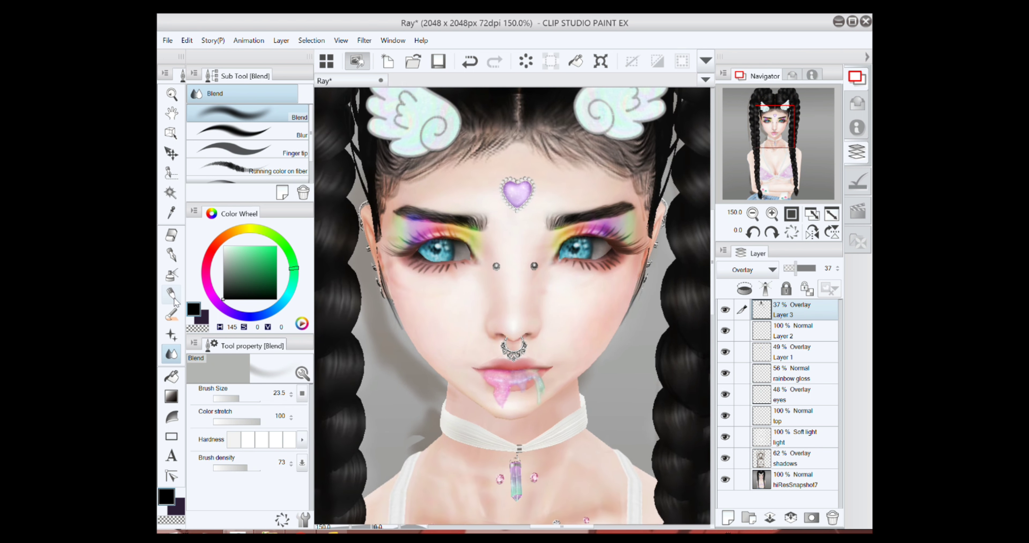
key(p)
click(731, 516)
key(])
key(])
key(])
drag(583, 257, 552, 279)
click(239, 398)
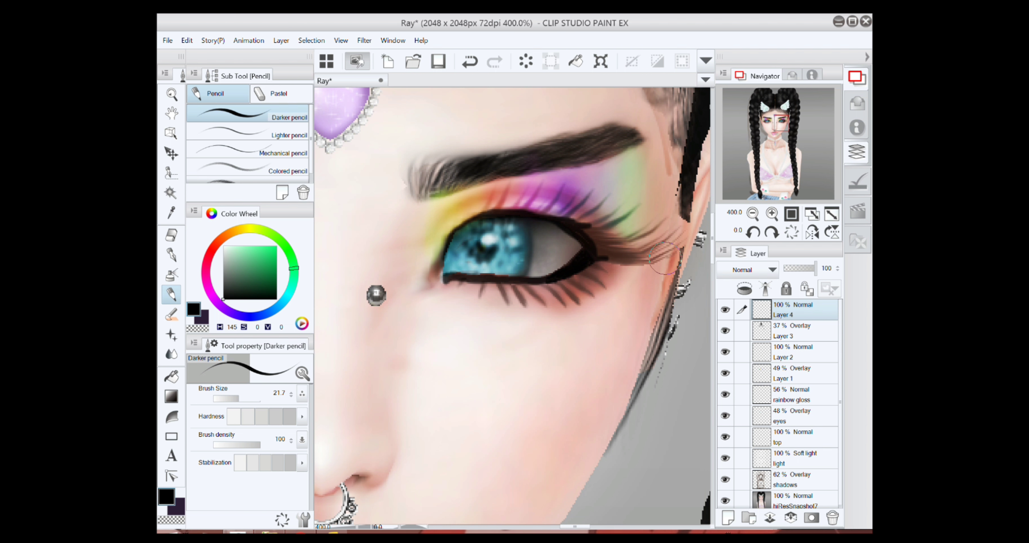
Darken the upper lashes and outer corner of the eye on the viewer's right on Layer 4 with the Darker pencil.
key(ctrl+z)
scroll(598, 271, up, 3)
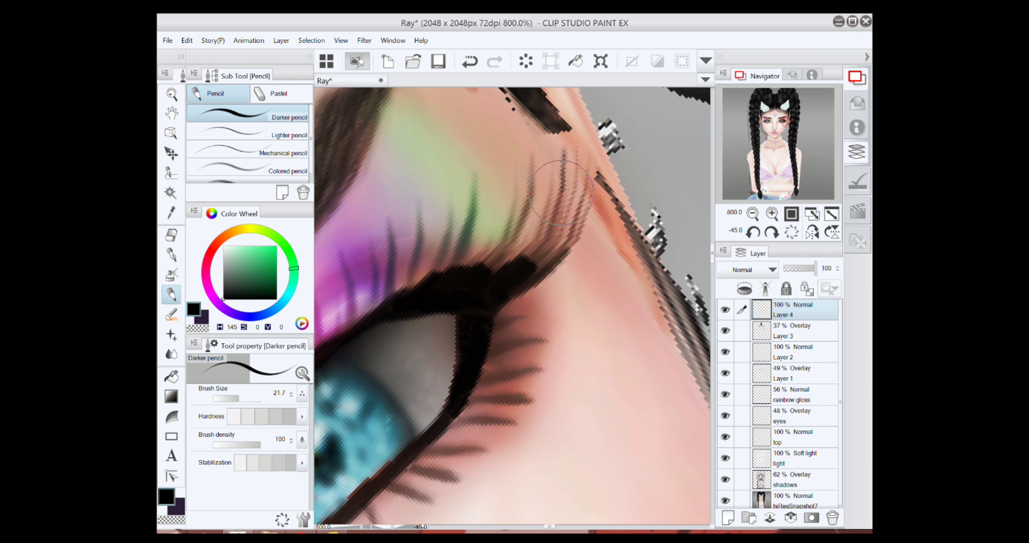
mouse_move(576, 151)
mouse_down()
mouse_move(536, 275)
mouse_move(599, 168)
mouse_move(571, 196)
mouse_up()
mouse_move(519, 276)
mouse_down()
mouse_move(548, 214)
mouse_move(527, 260)
mouse_move(540, 200)
mouse_move(516, 283)
mouse_up()
mouse_move(516, 280)
mouse_down()
mouse_move(484, 236)
mouse_move(519, 179)
mouse_move(479, 184)
mouse_move(464, 215)
mouse_up()
drag(452, 224, 513, 200)
drag(516, 304, 499, 199)
mouse_move(492, 288)
mouse_down()
mouse_move(480, 212)
mouse_move(512, 258)
mouse_up()
mouse_move(511, 303)
mouse_down()
mouse_move(480, 223)
mouse_move(500, 217)
mouse_up()
drag(479, 197, 491, 237)
drag(473, 278, 481, 254)
drag(415, 321, 402, 277)
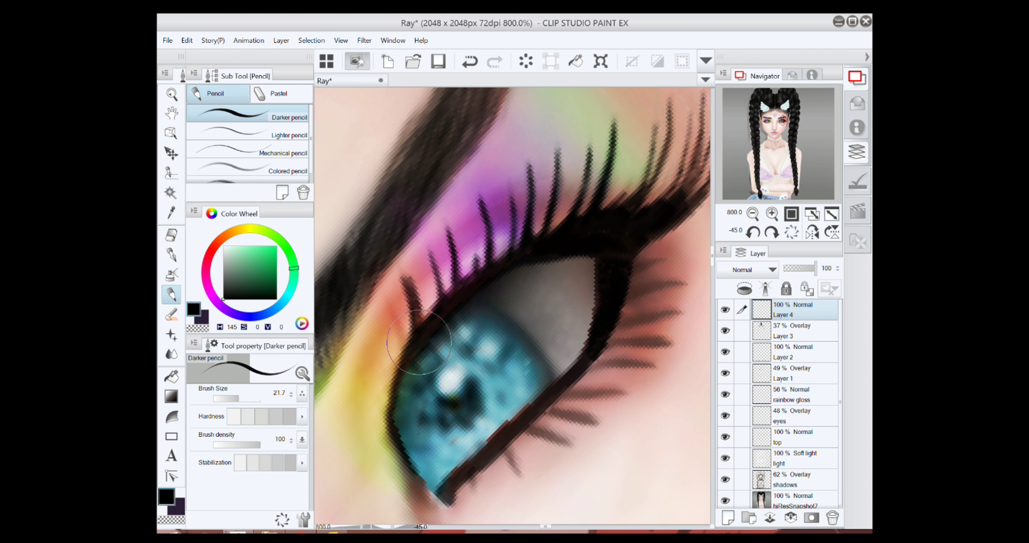
Set Layer 4's opacity to 47%, then line the eye on the viewer's left and darken its lower lashes with the Darker pencil.
key(ctrl+alt+0)
drag(815, 268, 809, 268)
scroll(530, 313, up, 6)
mouse_move(588, 285)
mouse_down()
mouse_move(554, 319)
mouse_move(529, 313)
mouse_move(655, 294)
mouse_move(623, 272)
mouse_move(564, 243)
mouse_move(579, 311)
mouse_move(608, 359)
mouse_up()
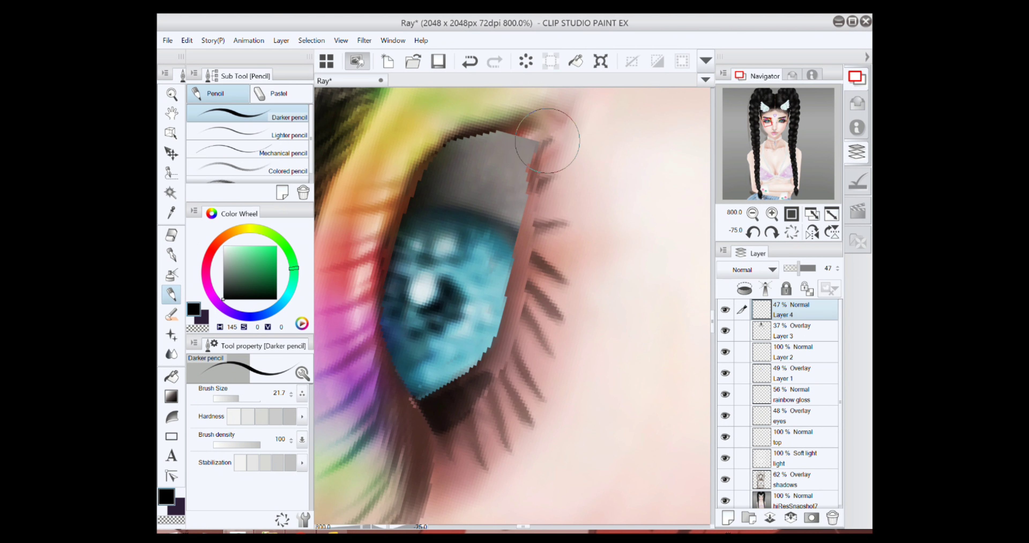
scroll(505, 302, down, 1)
drag(515, 258, 503, 330)
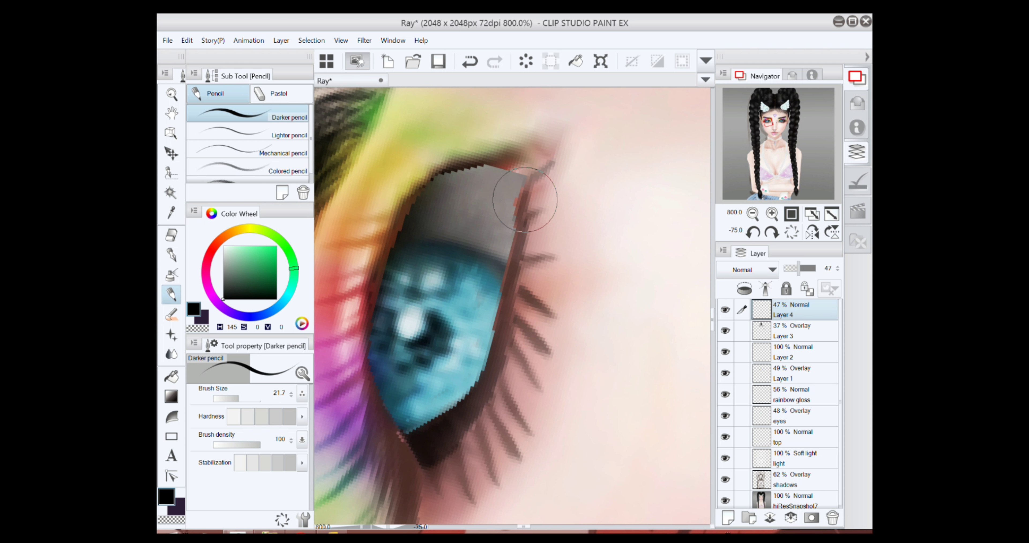
scroll(536, 279, down, 1)
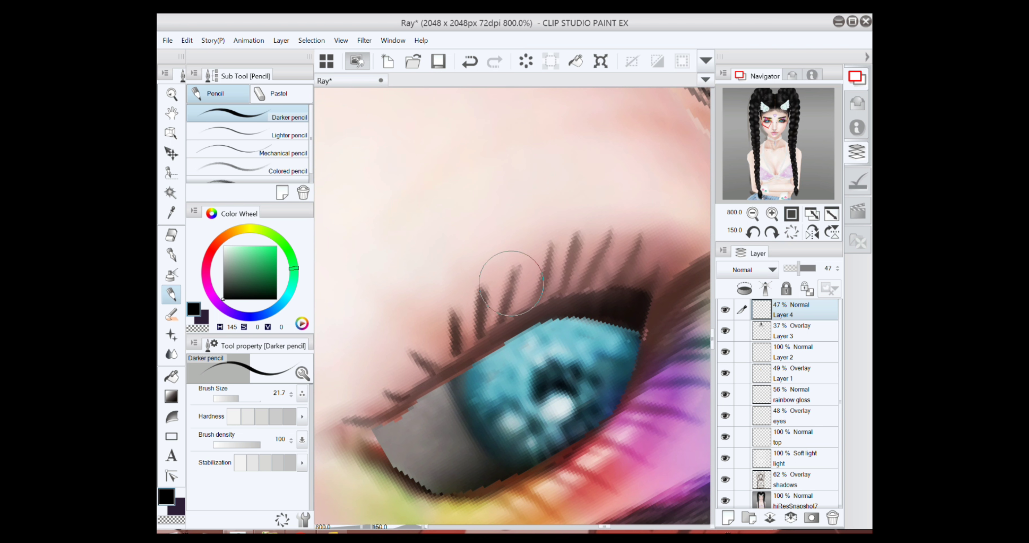
drag(632, 223, 503, 172)
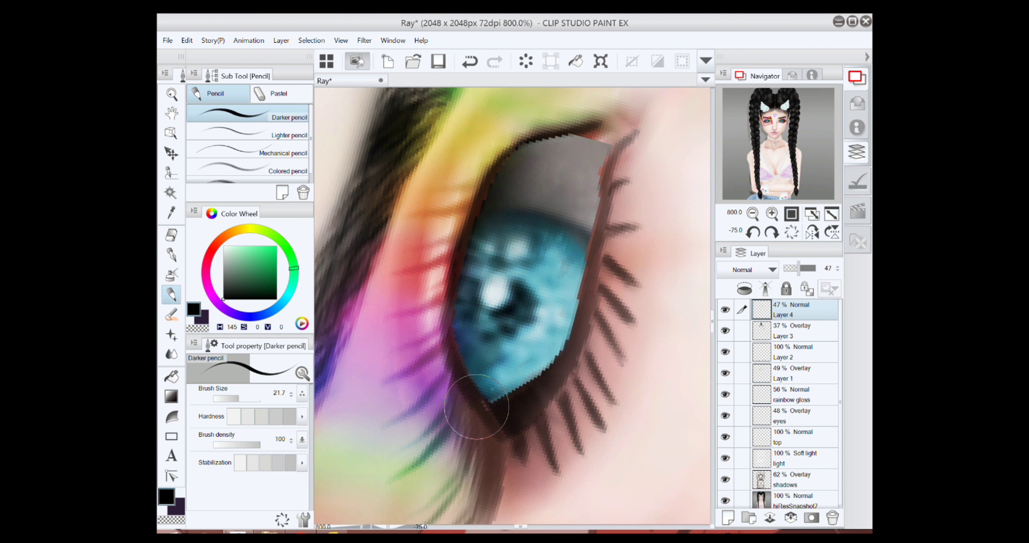
Darken the upper lashes and outer corner of the eye on the viewer's left with the Darker pencil at size 21.7.
scroll(484, 313, down, 2)
drag(484, 313, 443, 318)
scroll(467, 292, down, 1)
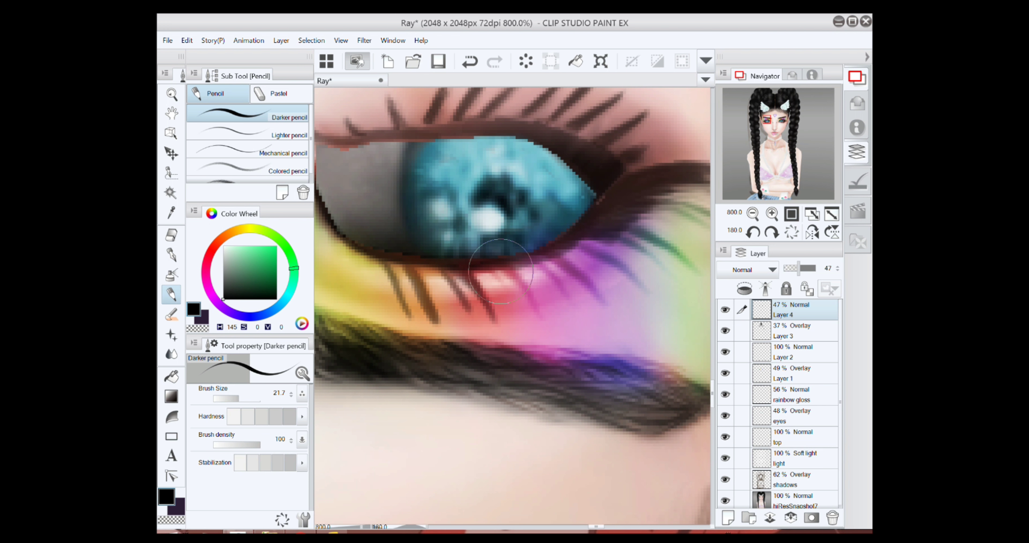
key(asciicircum)
key(asciicircum)
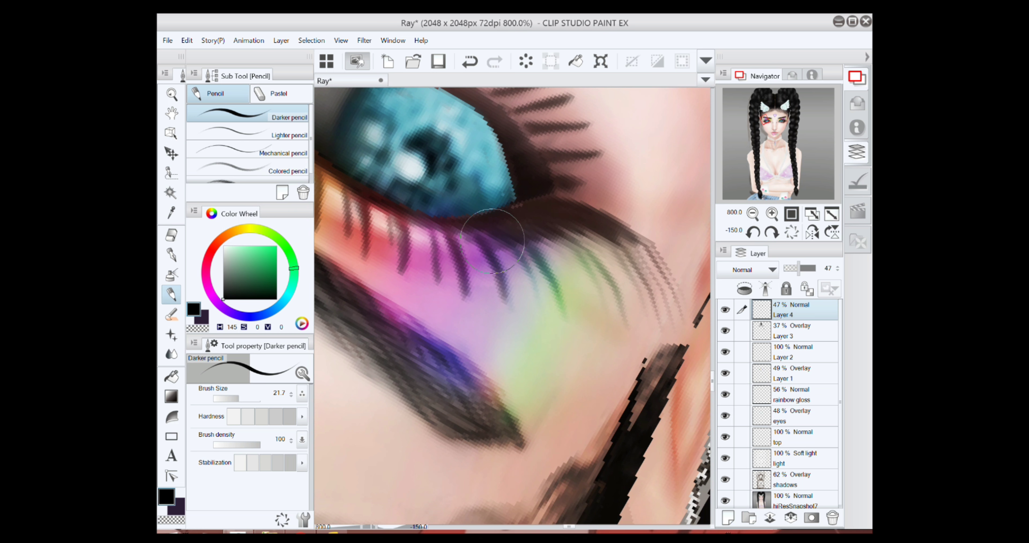
scroll(492, 241, down, 2)
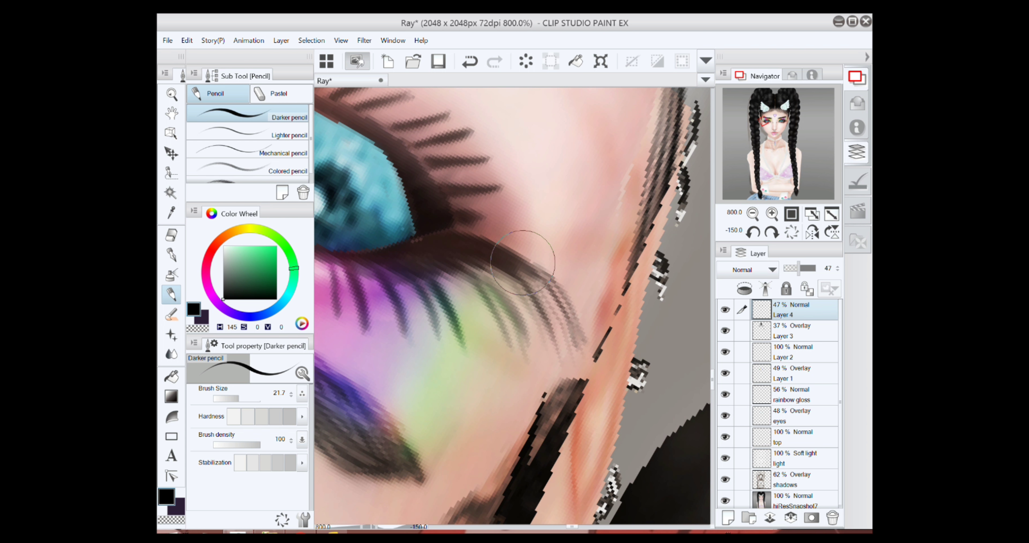
Lower the opacity of Layer 4 to 42%.
key(ctrl+at)
click(797, 268)
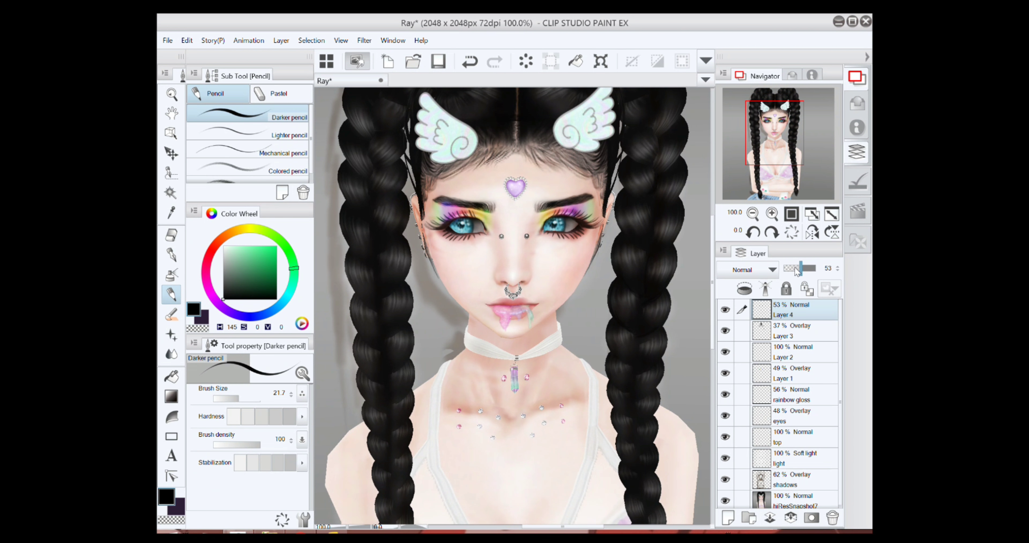
drag(797, 271, 797, 269)
Rename Layer 1 to Layer 4 in order as eye shadow, sparkle, roots and eye lashes.
scroll(632, 223, down, 1)
click(784, 381)
double_click(785, 378)
text(eye shadow)
key(Return)
click(726, 357)
text(sparkle)
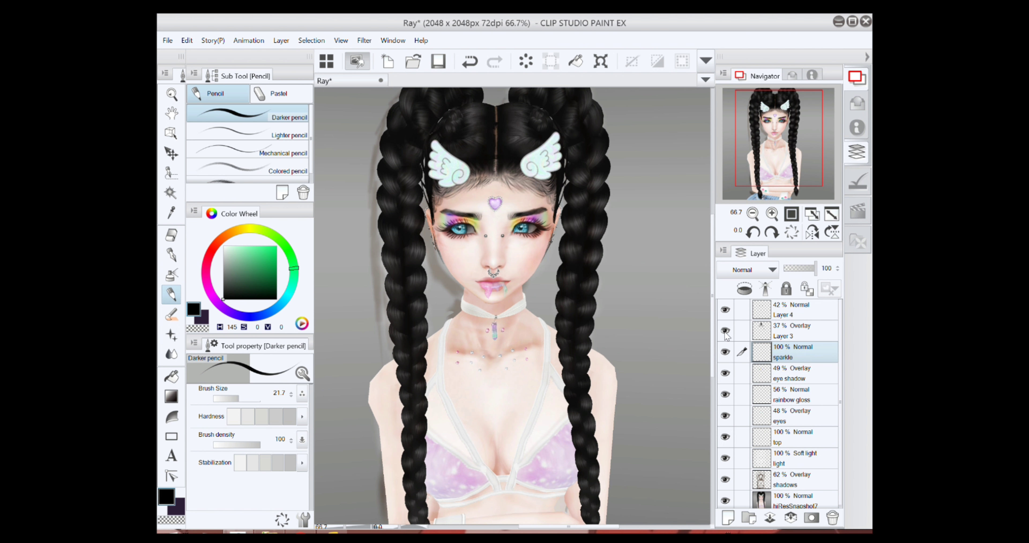
key(Tab)
text(roots)
key(Tab)
text(eye lashes)
key(Return)
Paint white collarbone highlights on the light layer with the Oil paint flat brush at size 27.4 and soften them with the Blend tool.
scroll(491, 312, up, 3)
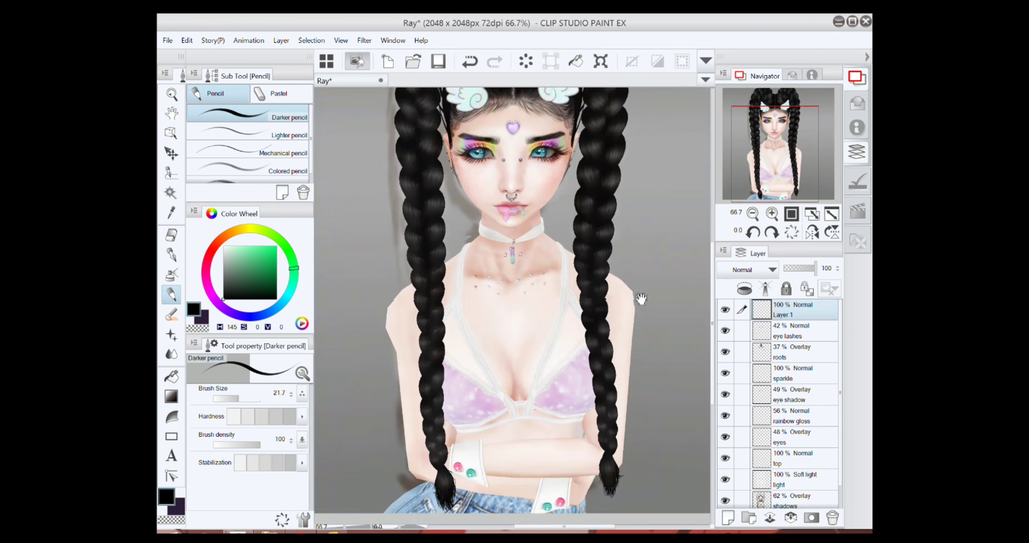
click(785, 458)
key(j)
key(b)
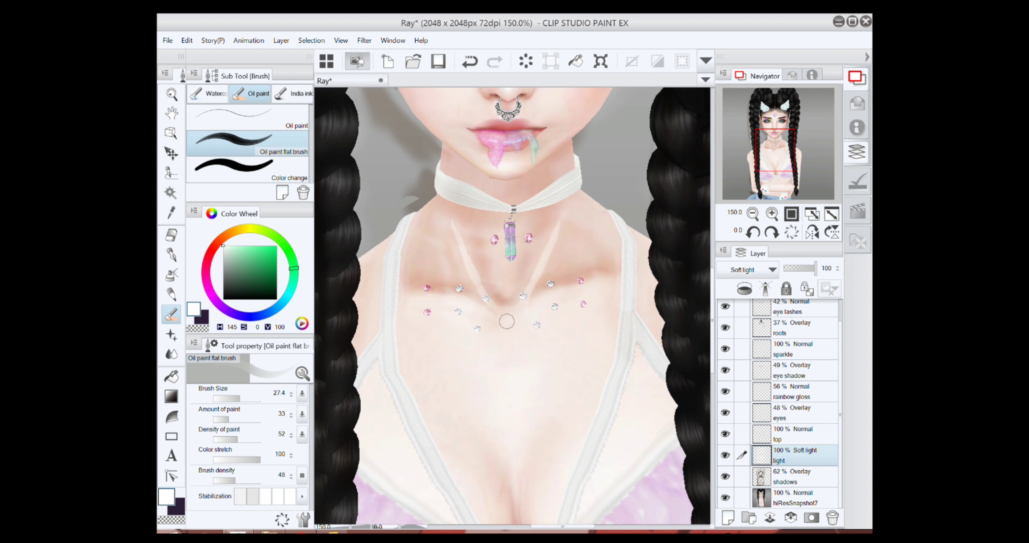
drag(471, 269, 492, 277)
key(j)
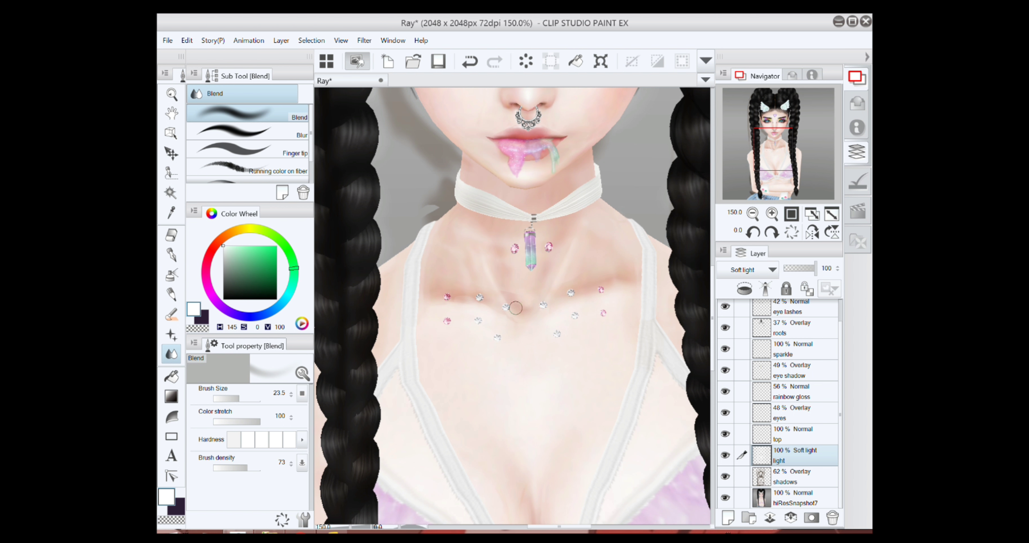
scroll(551, 319, up, 1)
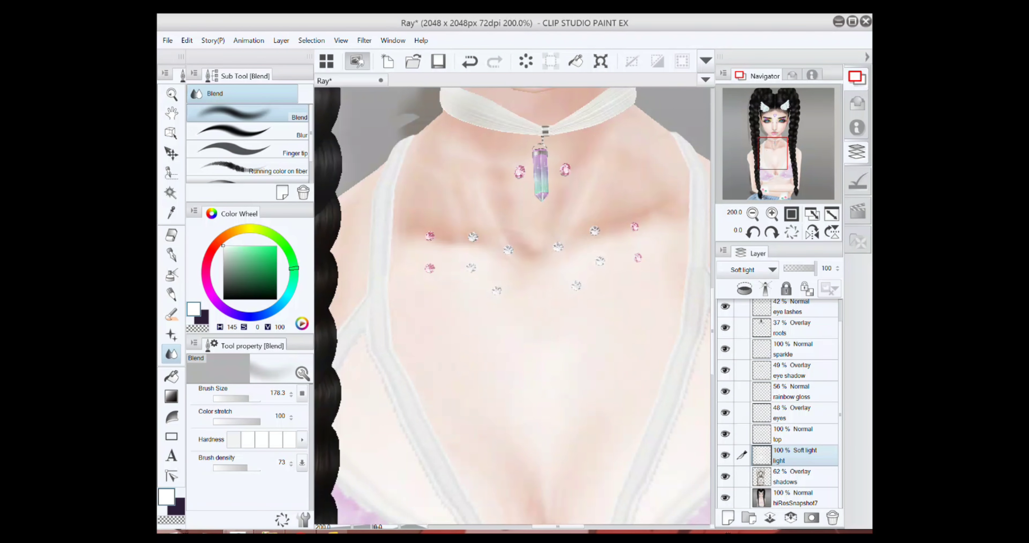
drag(519, 239, 519, 320)
Shade the collarbones, neck tendons and underside of the chin in black on the shadows layer with the Darker pencil at size 21.7.
key(b)
key(p)
drag(400, 239, 460, 308)
drag(484, 245, 565, 243)
drag(499, 287, 630, 253)
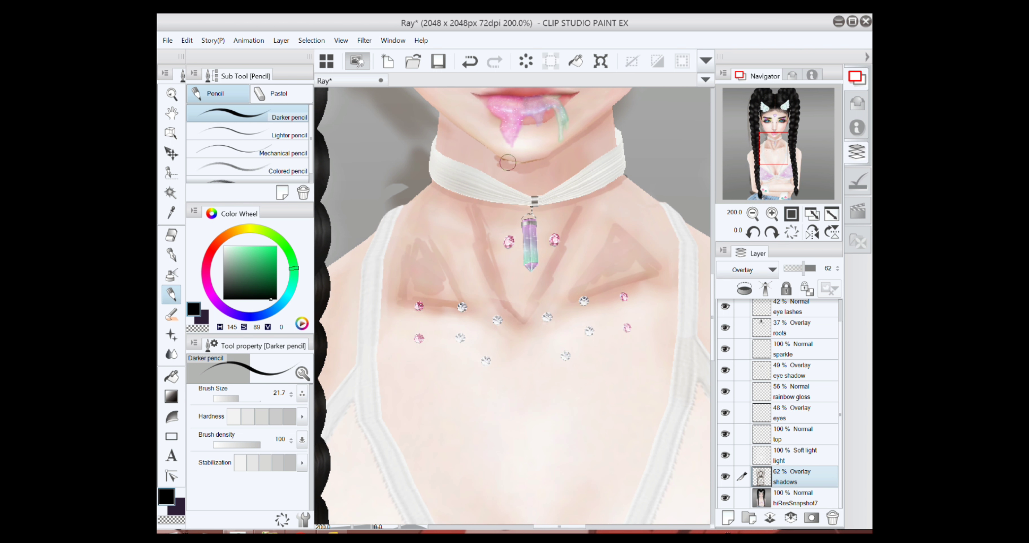
drag(522, 168, 483, 191)
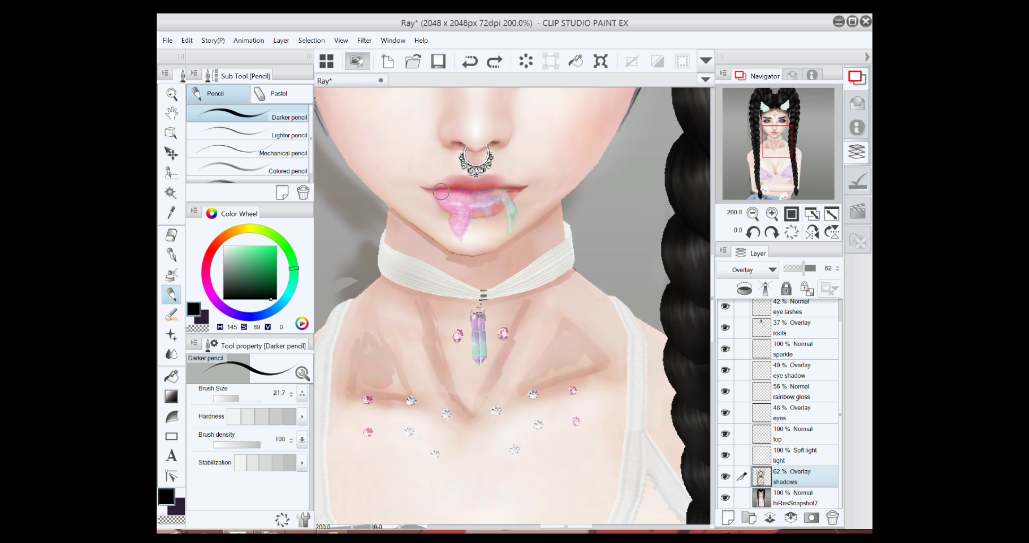
Soften the neck and collarbone shading with the Blend tool at sizes 25.4 and 34.7.
scroll(441, 191, down, 3)
scroll(399, 224, up, 3)
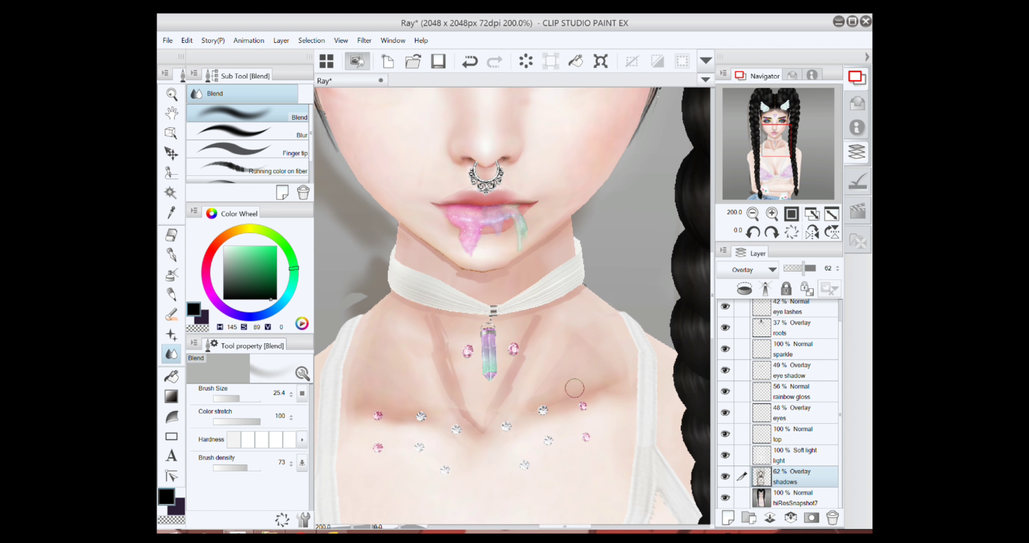
scroll(623, 381, down, 2)
scroll(564, 283, up, 1)
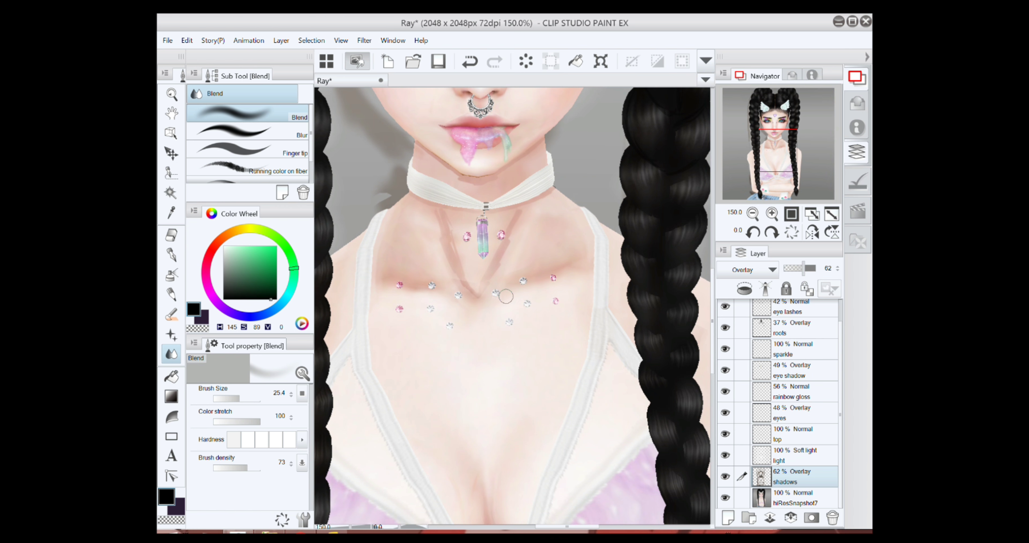
scroll(416, 275, down, 2)
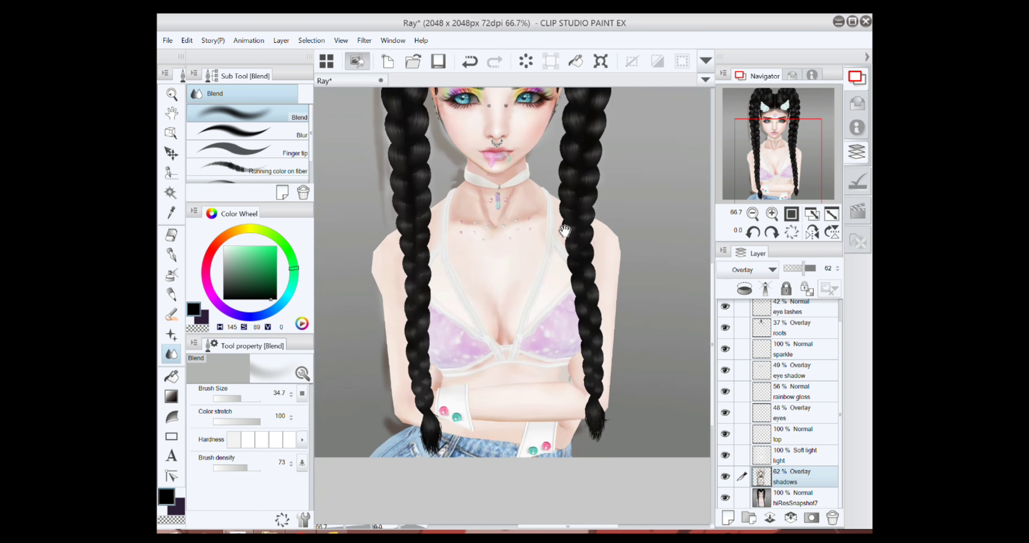
scroll(485, 320, up, 3)
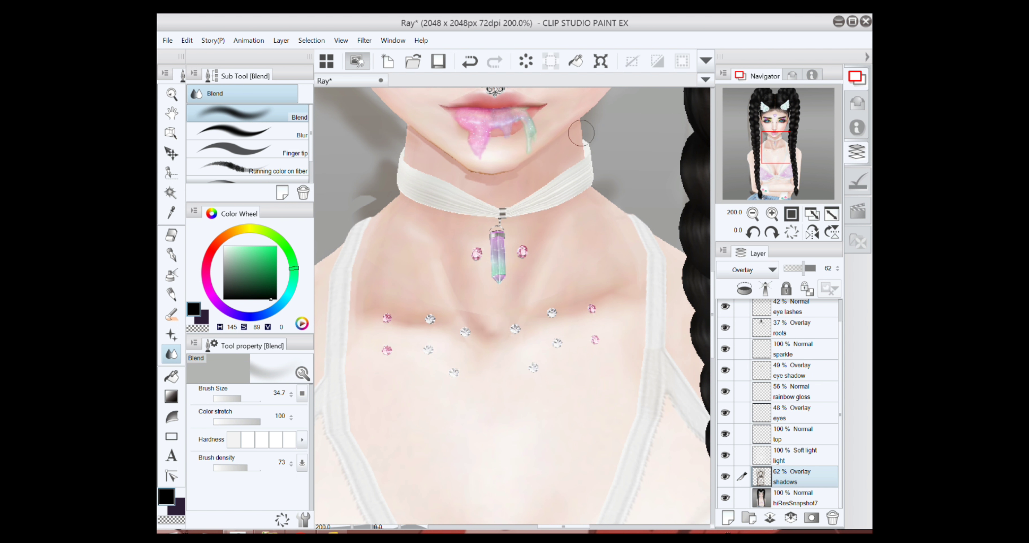
Paint a background shadow beside the neck on the shadows layer with the Oil paint flat brush at size 81.8.
scroll(451, 175, down, 3)
key(b)
key(ctrl+z)
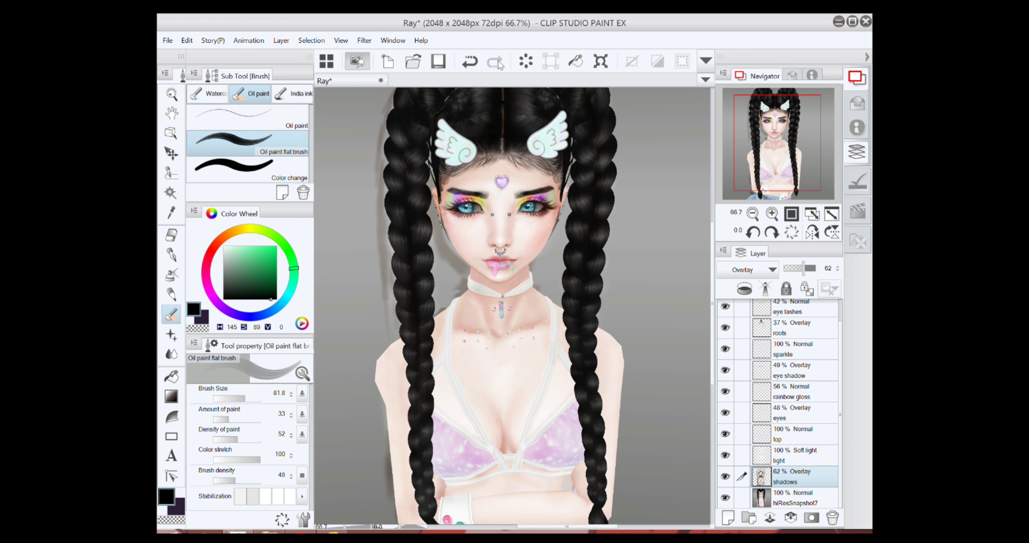
scroll(499, 160, down, 1)
click(187, 40)
mouse_move(340, 297)
click(515, 355)
key(Return)
Toggle the base snapshot layer's visibility to check the painted shading on its own.
click(725, 497)
click(213, 40)
click(204, 21)
click(726, 498)
click(725, 498)
click(726, 497)
Undo the last brush stroke, then select the light layer and examine the face and neck with its visibility toggled.
scroll(603, 292, up, 3)
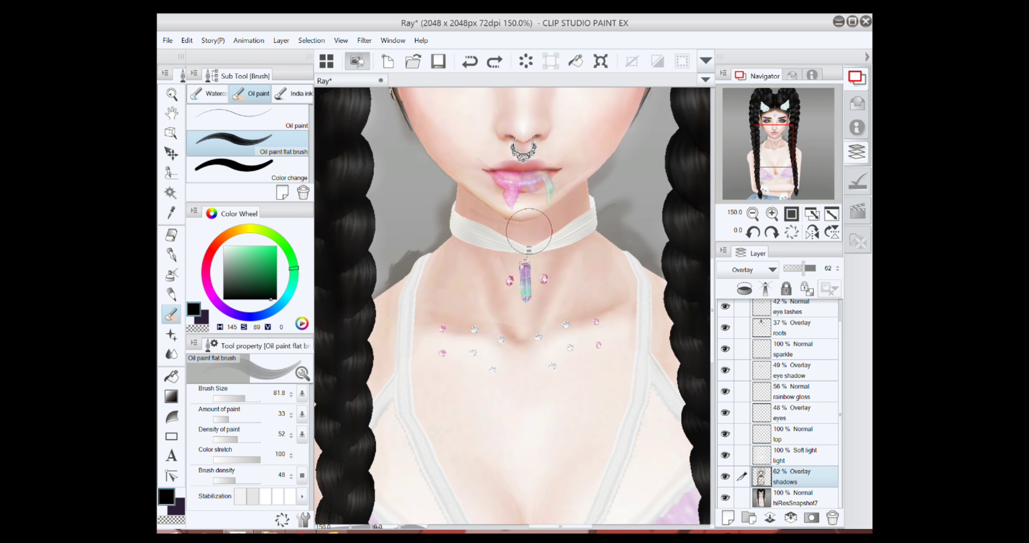
key(ctrl+z)
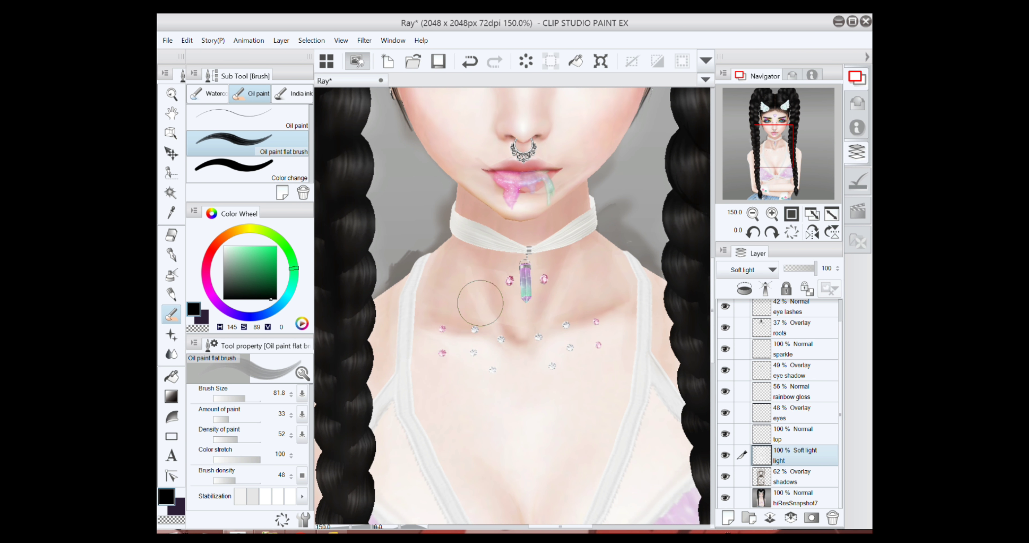
scroll(572, 262, up, 3)
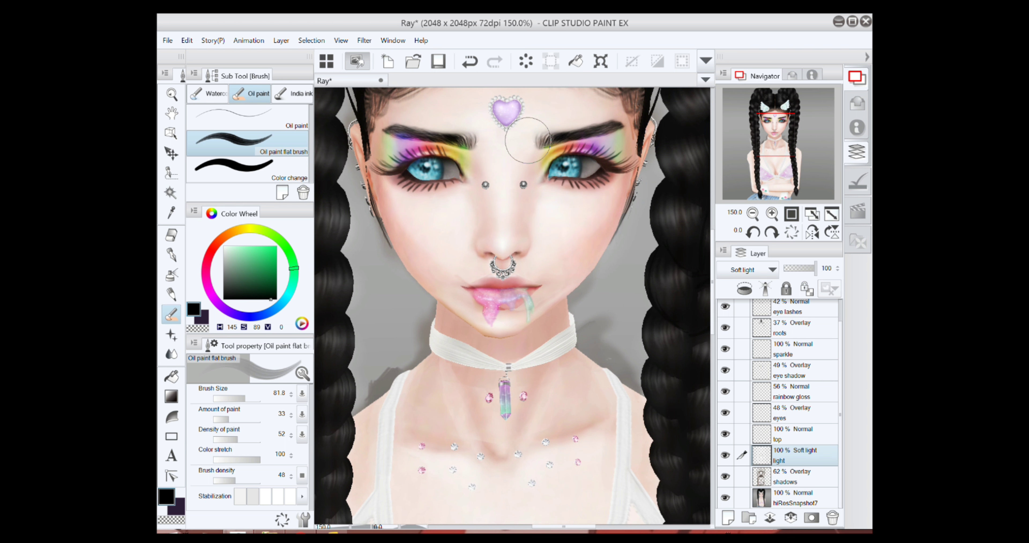
scroll(527, 141, up, 2)
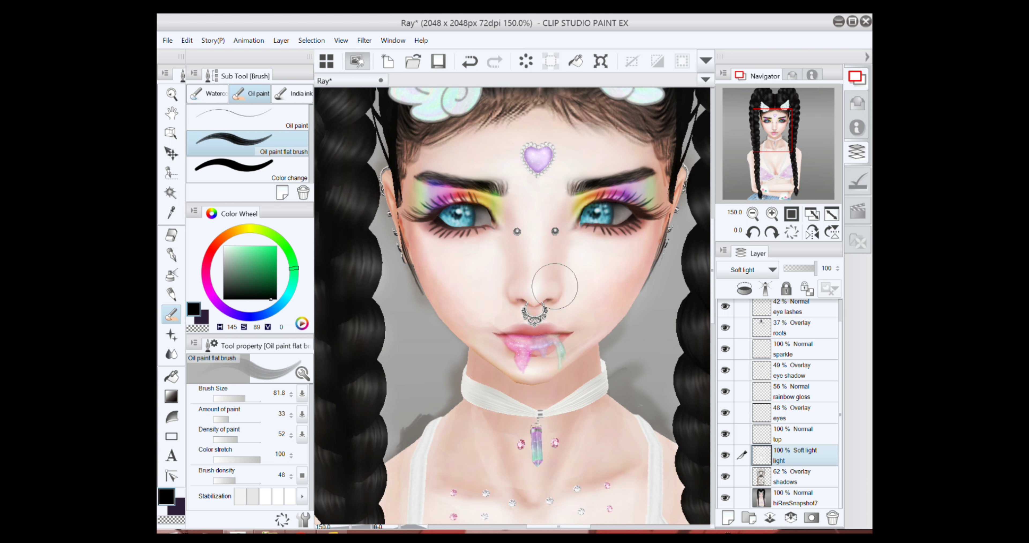
scroll(554, 286, down, 3)
key(j)
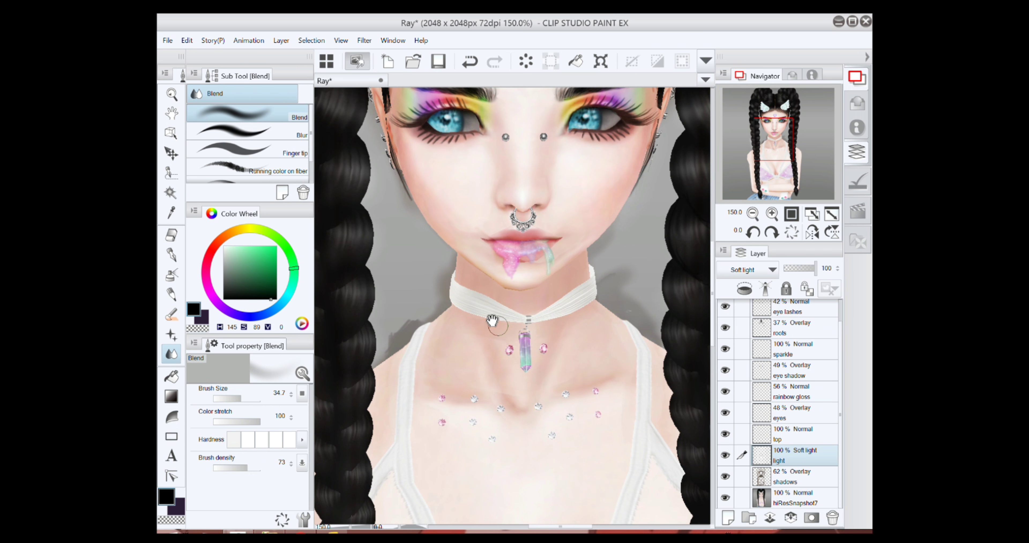
scroll(492, 319, up, 3)
click(725, 455)
Hide the base snapshot layer and smooth the jaw and neck shading on the shadows layer with the Blend tool at size 34.7.
key(e)
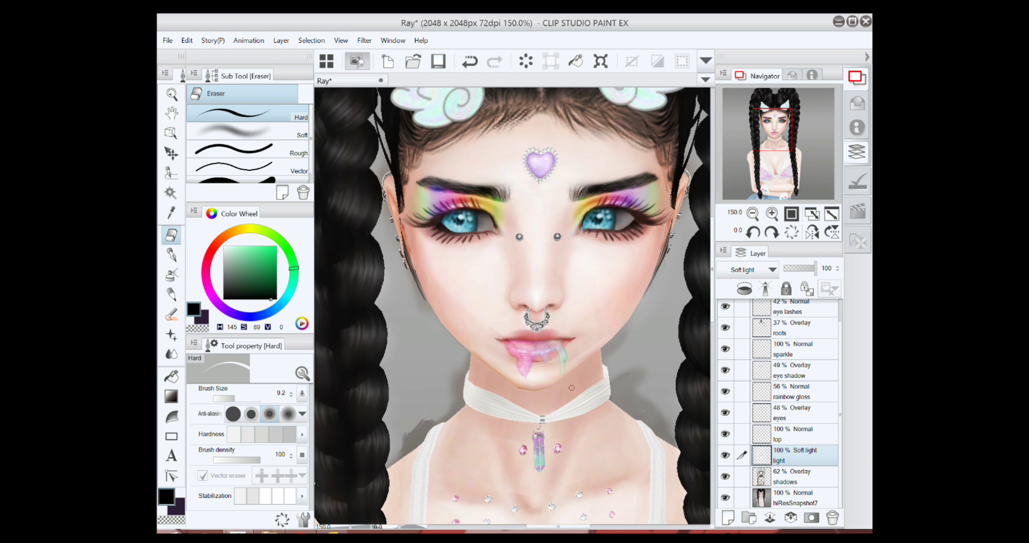
click(795, 477)
click(726, 497)
click(753, 213)
scroll(514, 344, up, 5)
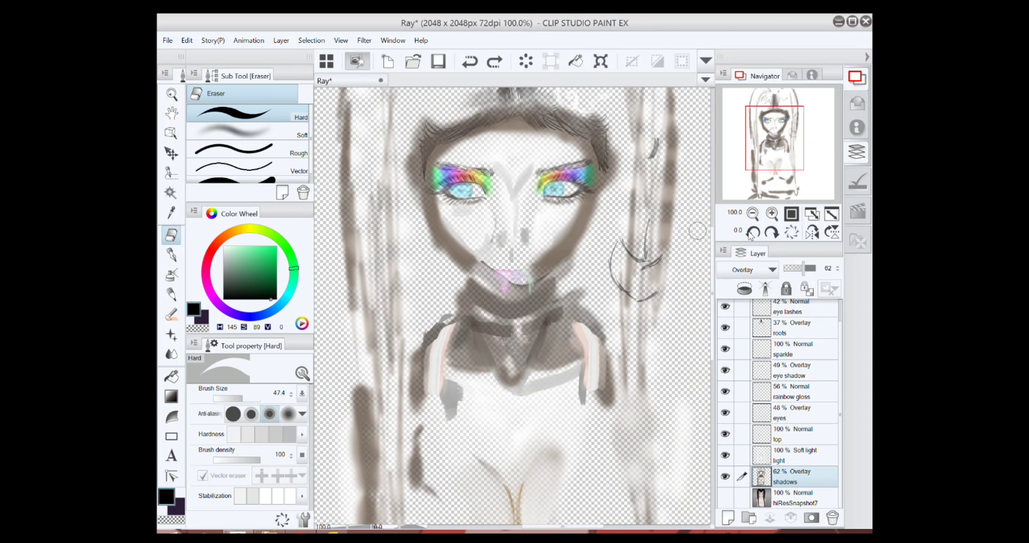
key(j)
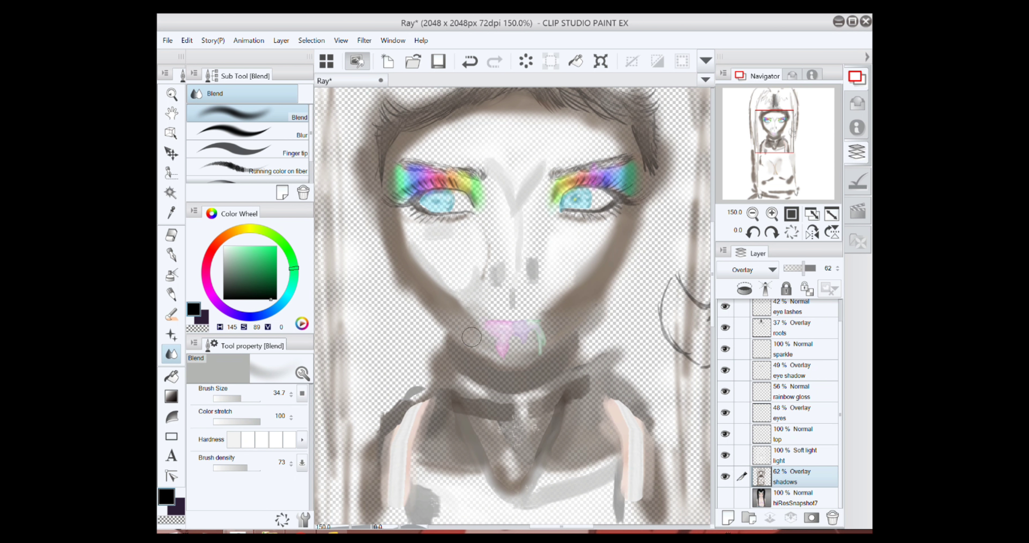
drag(566, 304, 583, 234)
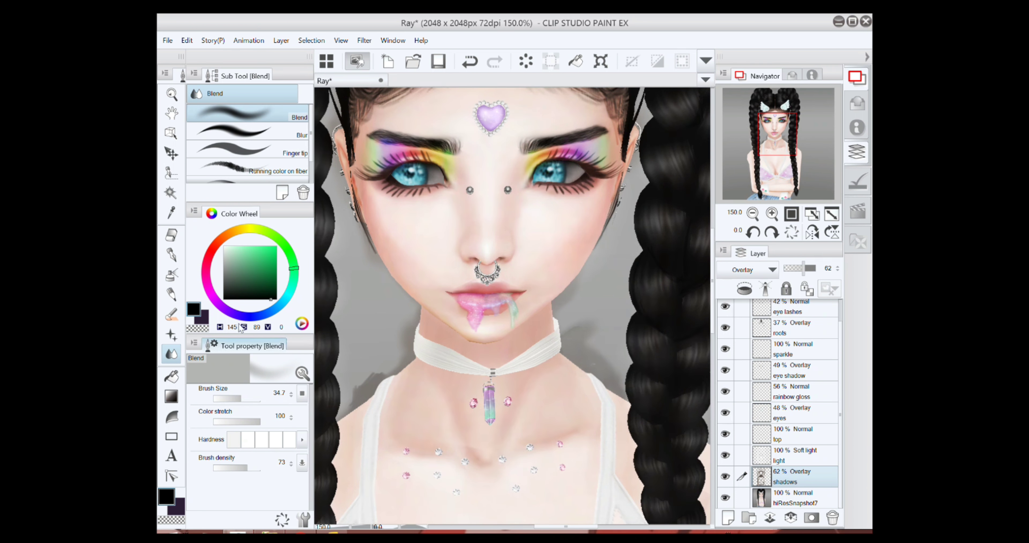
Paint soft black shadows beside the braids on a new 43% opacity layer with the Hard airbrush at size 111.7, undoing the last stroke.
key(b)
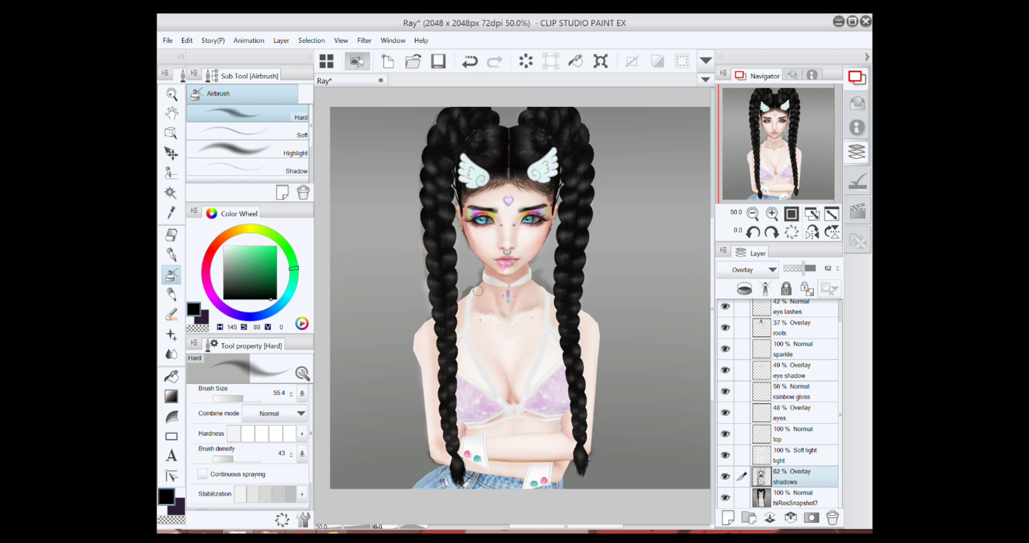
click(728, 518)
click(772, 269)
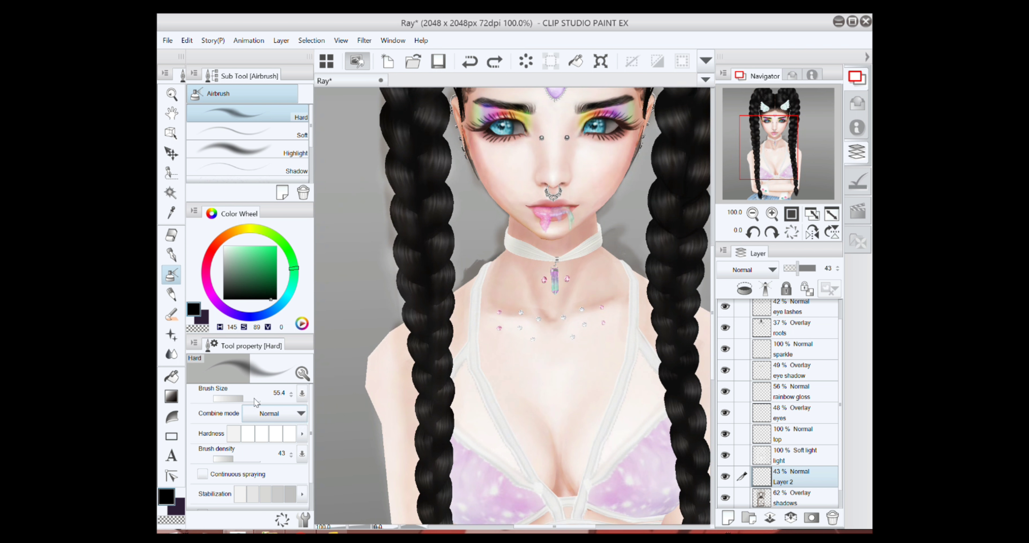
drag(255, 399, 247, 398)
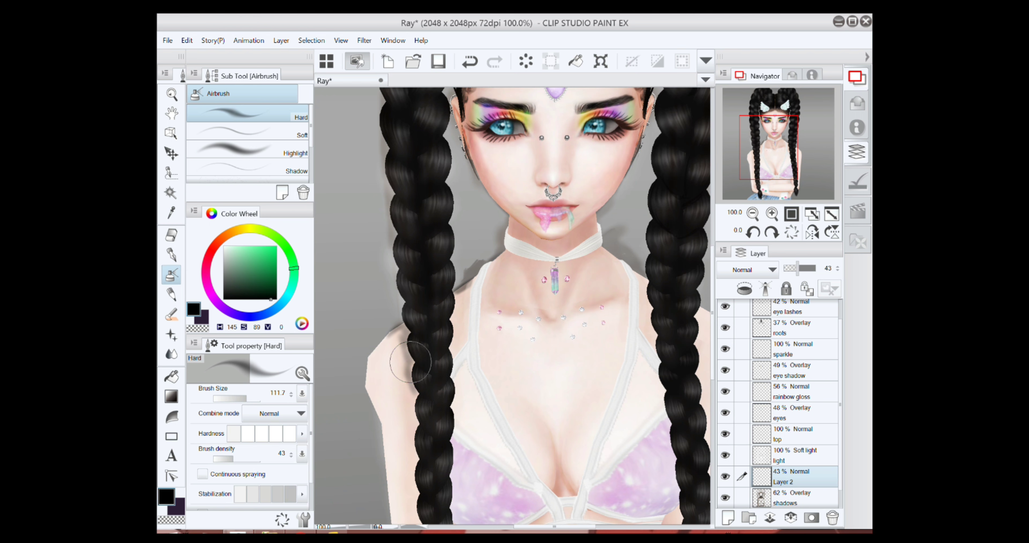
scroll(410, 362, down, 10)
scroll(466, 379, up, 8)
scroll(600, 258, down, 5)
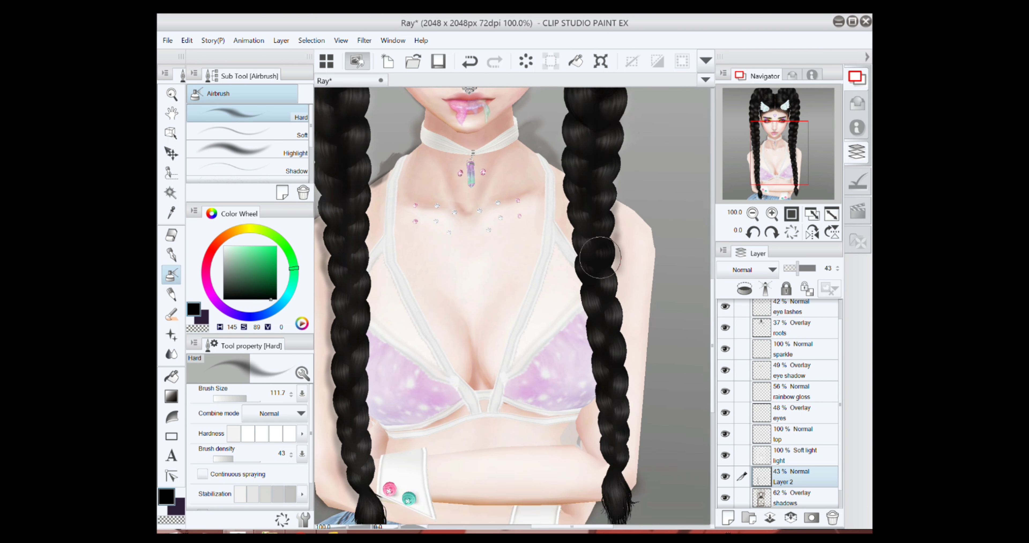
scroll(474, 279, left, 3)
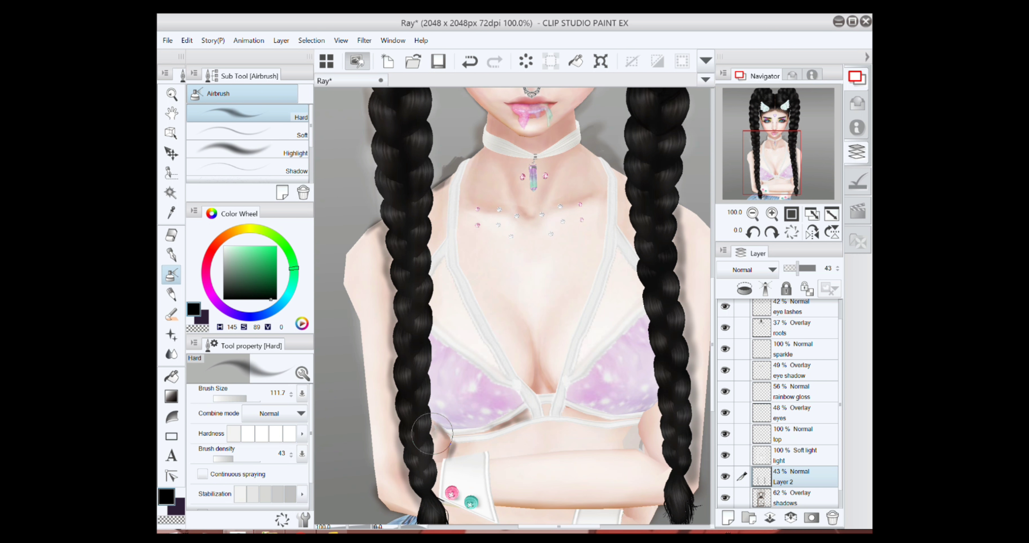
key(ctrl+z)
Compare blending modes on the new braid shadow layer and set it to Overlay at 60% opacity.
scroll(439, 284, up, 4)
scroll(478, 243, up, 7)
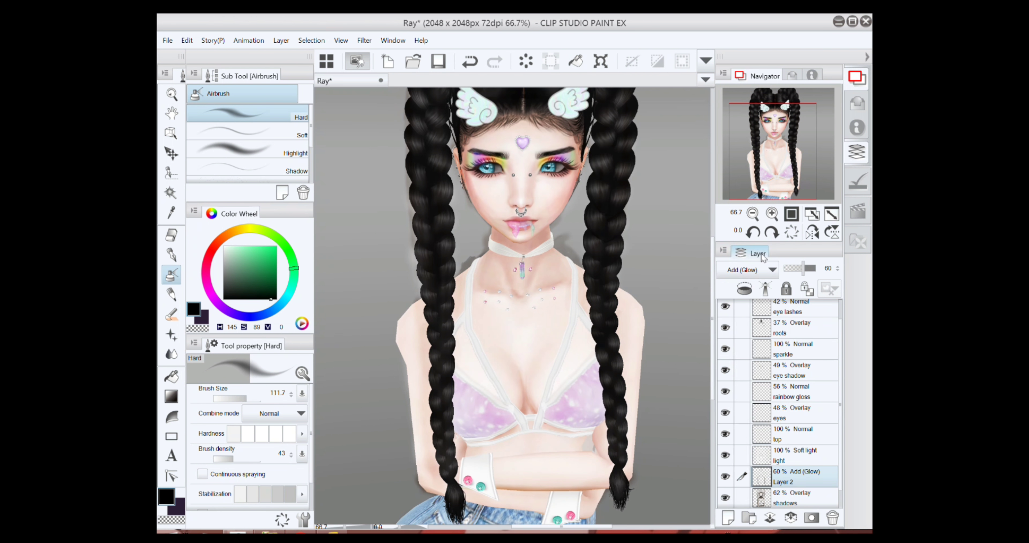
click(747, 270)
click(751, 287)
click(747, 270)
click(751, 287)
click(747, 270)
click(751, 287)
click(747, 270)
click(753, 280)
click(752, 274)
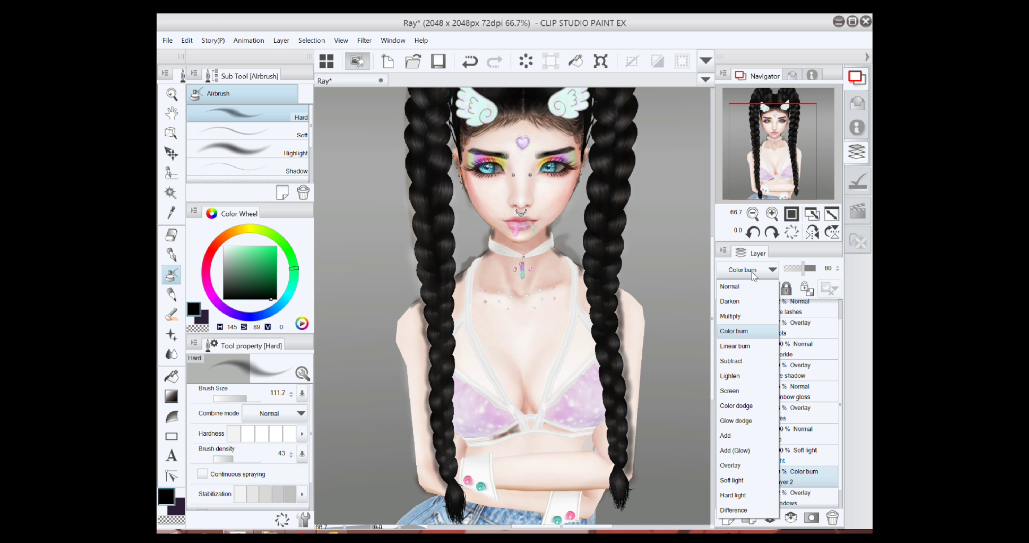
click(730, 465)
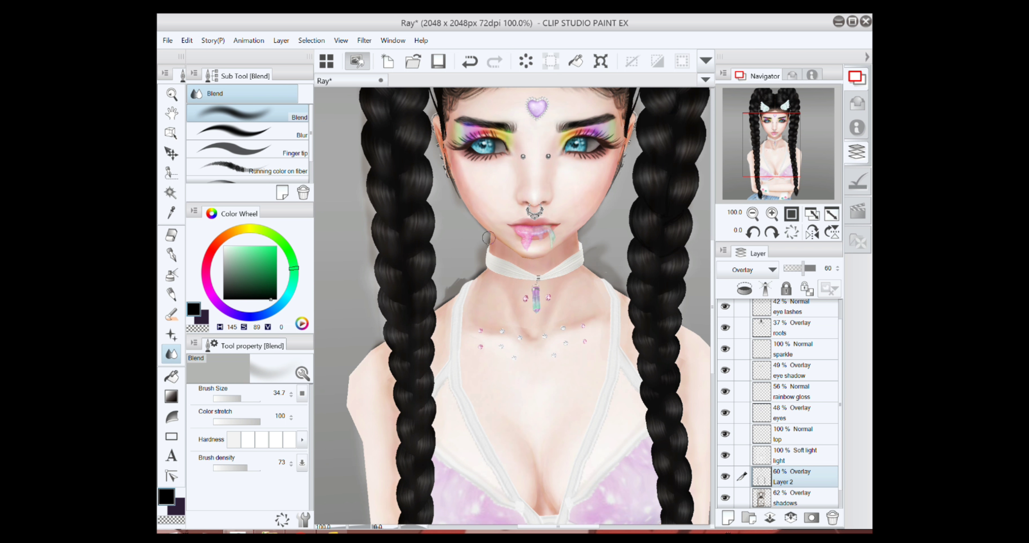
Undo the last blend stroke and paint shadows around the braids and crossed arms with the Oil paint flat brush at size 81.8.
scroll(488, 238, down, 2)
key(ctrl+z)
key(b)
scroll(582, 334, up, 2)
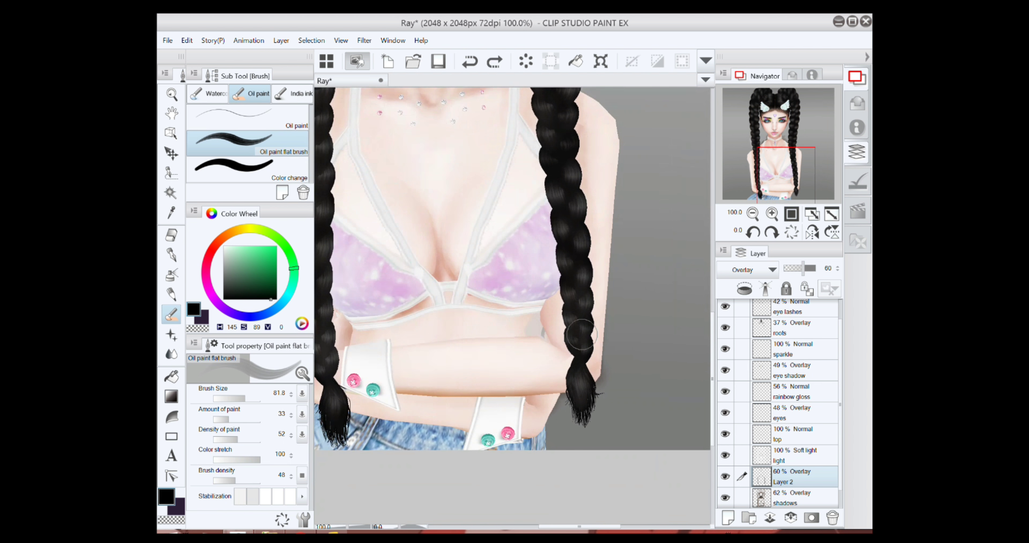
scroll(597, 365, left, 2)
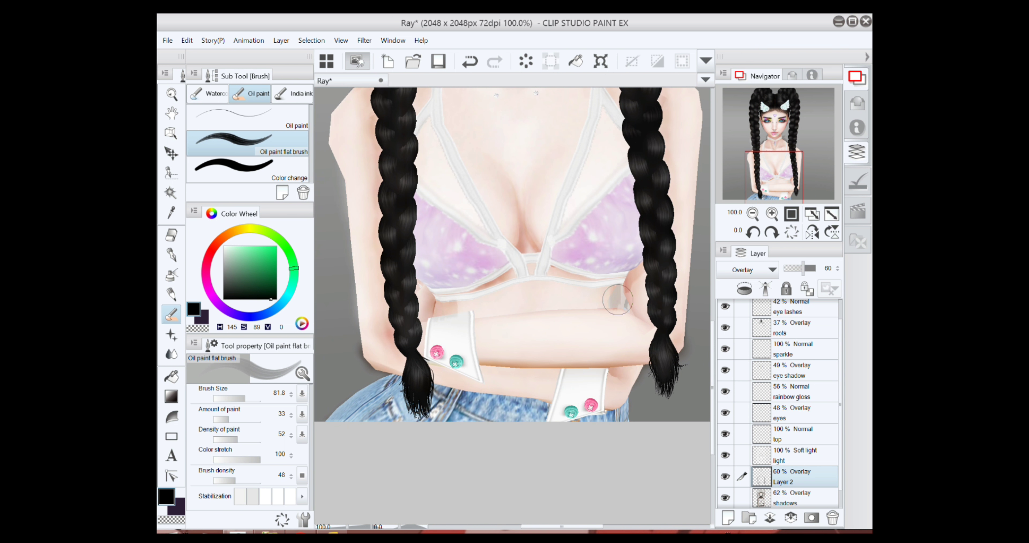
scroll(618, 299, down, 2)
Smooth the braid and arm shadows with the Blend tool at size 34.7 and set the layer's opacity to 83%.
key(j)
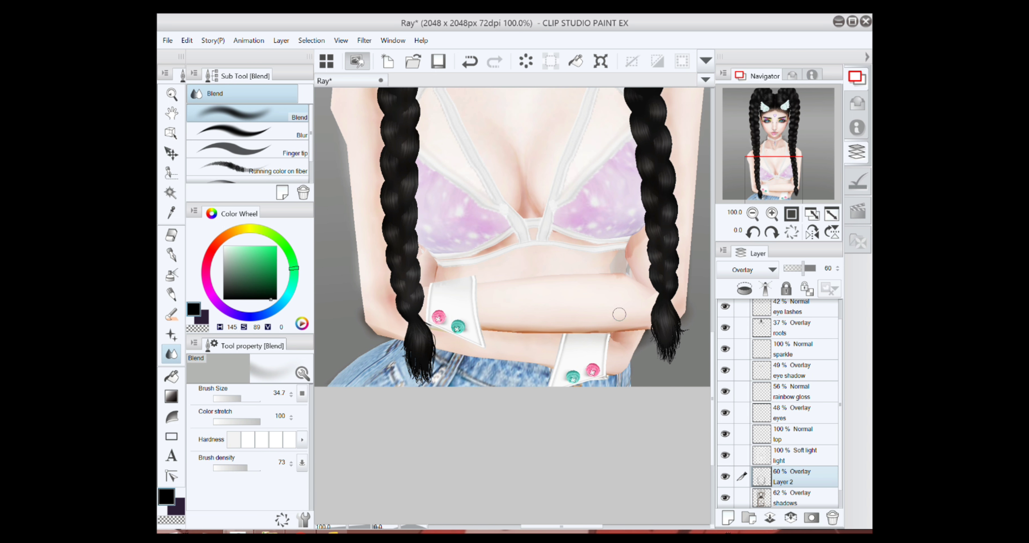
scroll(620, 314, down, 2)
scroll(601, 368, up, 5)
scroll(426, 269, up, 2)
key(b)
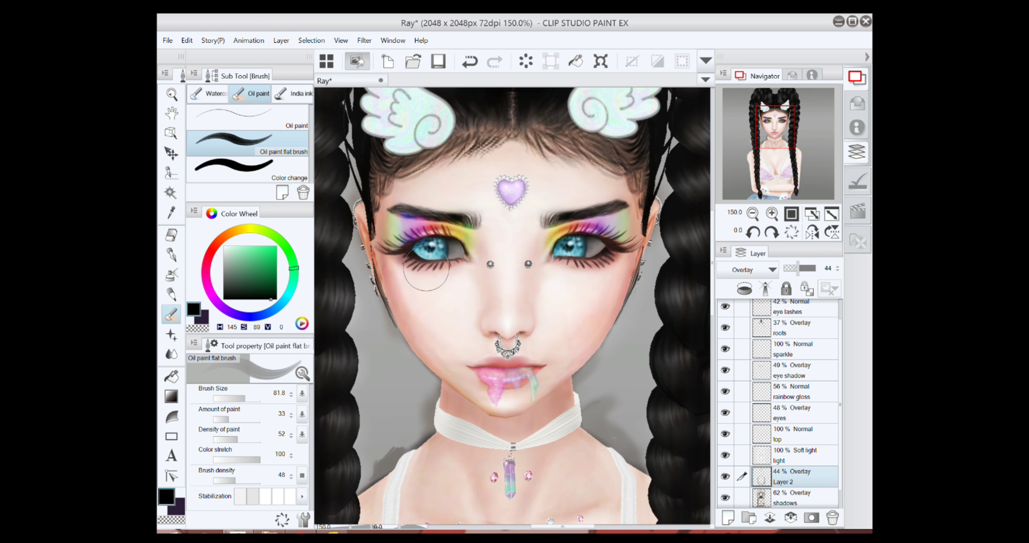
key(j)
scroll(564, 253, down, 3)
scroll(563, 254, up, 5)
scroll(538, 381, down, 4)
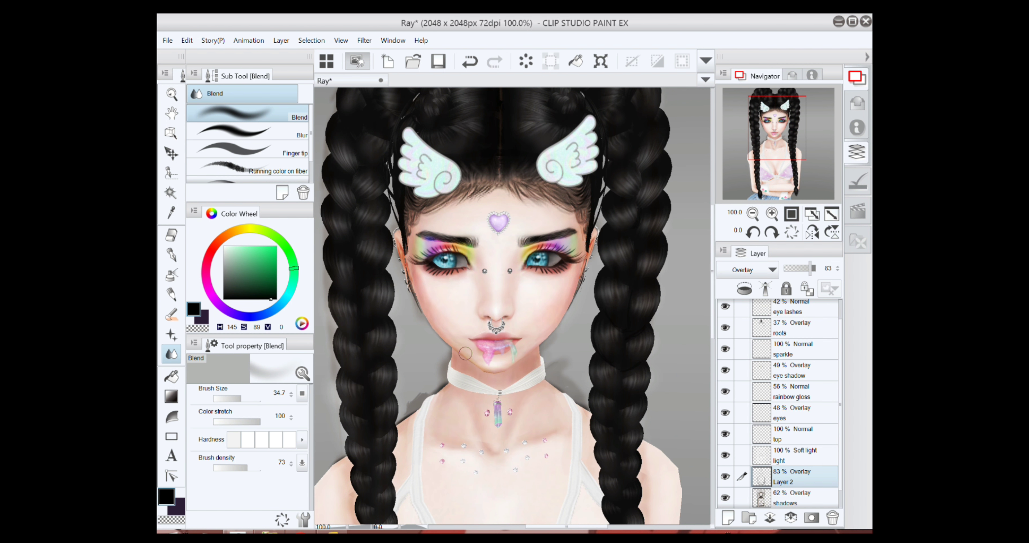
Brighten the white of the eye on the image's right side with the white Darker pencil at size 21.7, blending the inner corner.
scroll(428, 439, up, 6)
key(p)
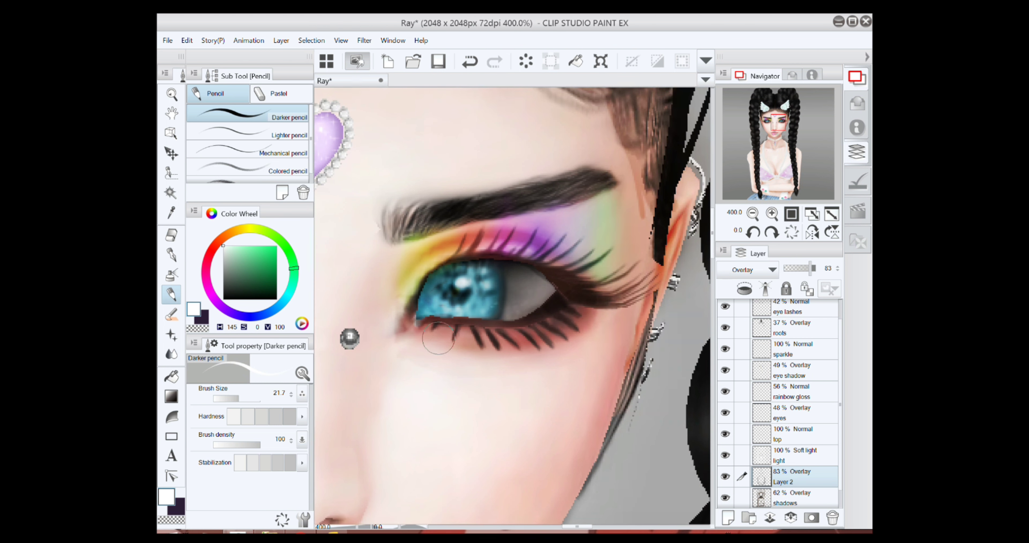
key(j)
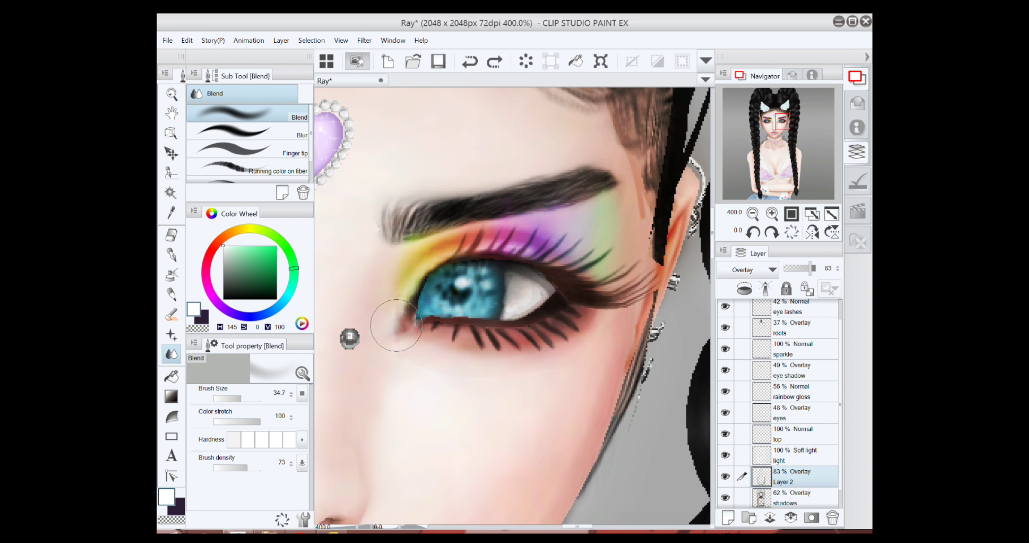
scroll(514, 278, down, 4)
Brighten the white of the other eye with the white Darker pencil and smooth it using a smaller Blend tool.
key(p)
scroll(514, 278, up, 6)
mouse_move(540, 241)
mouse_down()
mouse_move(567, 272)
mouse_move(556, 252)
mouse_up()
key(j)
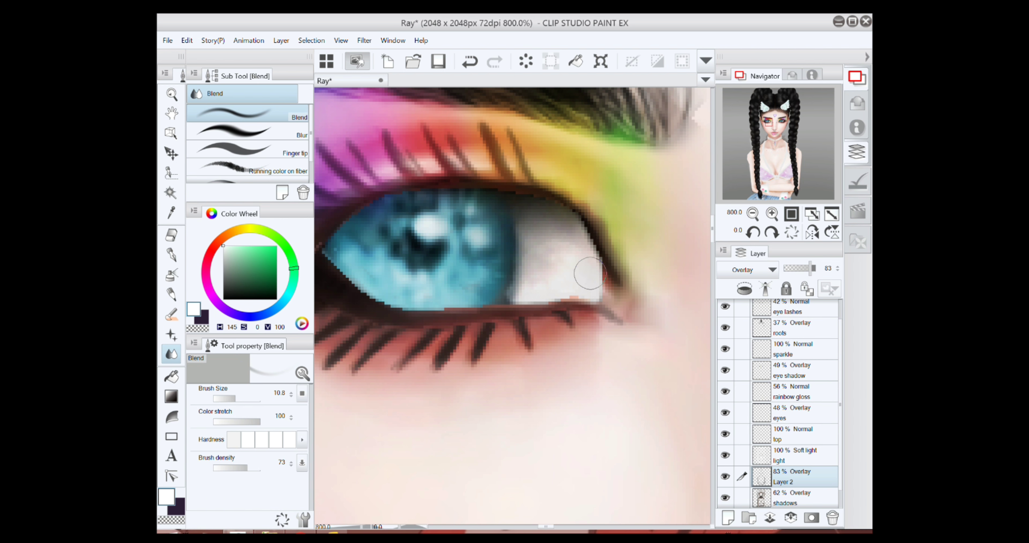
scroll(590, 273, down, 6)
scroll(579, 260, down, 1)
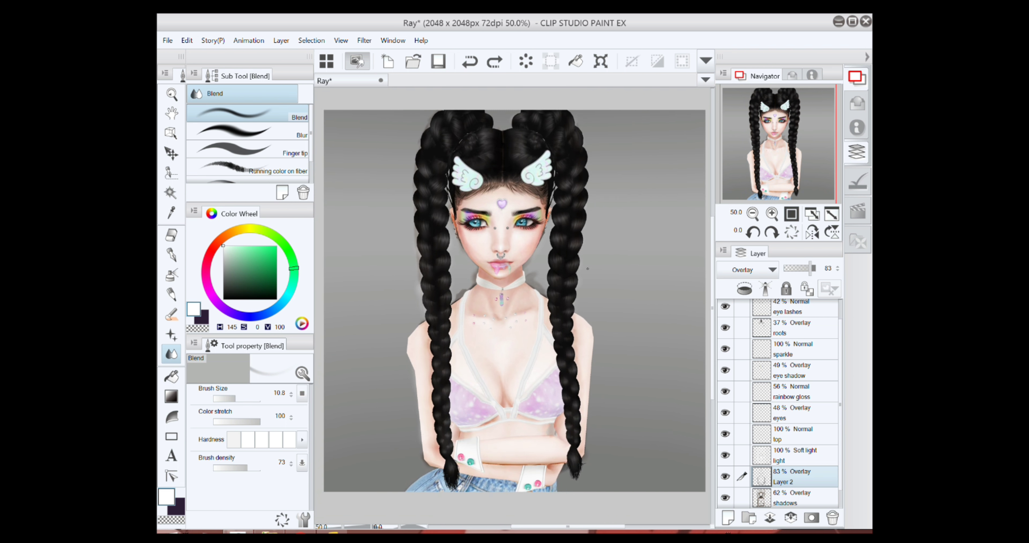
Rename the overlay shadow layer and add a new normal layer at the top of the layer stack.
double_click(783, 481)
key(Return)
scroll(779, 400, up, 2)
click(783, 310)
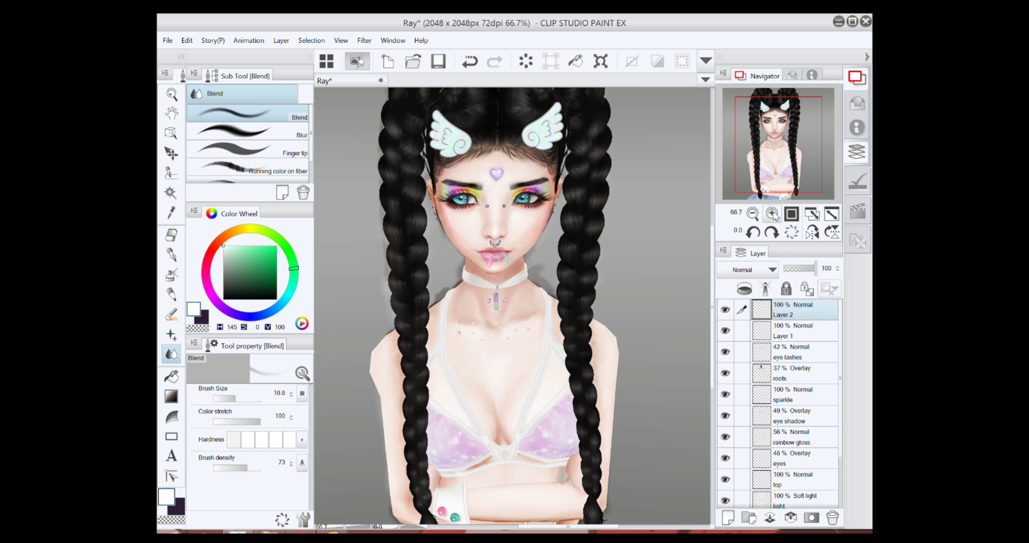
Trace the outline, swirl and feather lines of one wing hair clip in dark blue with the G-pen at size 32.1.
scroll(541, 120, up, 5)
key(p)
mouse_move(482, 224)
mouse_down()
mouse_move(535, 245)
mouse_move(509, 297)
mouse_move(480, 297)
mouse_move(440, 222)
mouse_move(455, 189)
mouse_move(532, 138)
mouse_up()
key(ctrl+z)
mouse_move(617, 161)
mouse_down()
mouse_move(541, 241)
mouse_move(545, 263)
mouse_up()
mouse_move(572, 129)
mouse_down()
mouse_move(464, 223)
mouse_move(384, 379)
mouse_move(400, 332)
mouse_move(430, 343)
mouse_up()
mouse_move(481, 265)
mouse_down()
mouse_move(492, 249)
mouse_move(532, 311)
mouse_up()
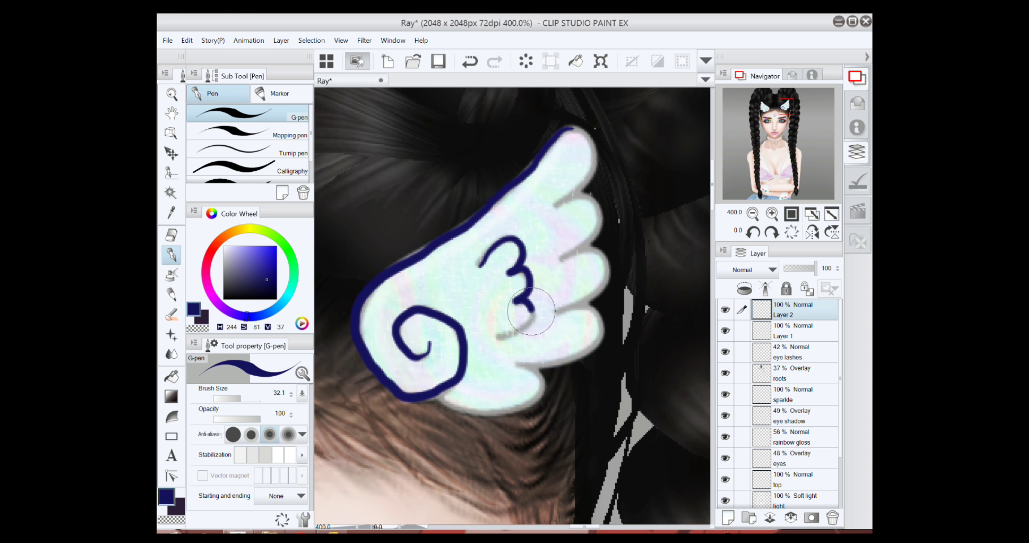
mouse_move(594, 152)
mouse_down()
mouse_move(591, 339)
mouse_move(503, 409)
mouse_up()
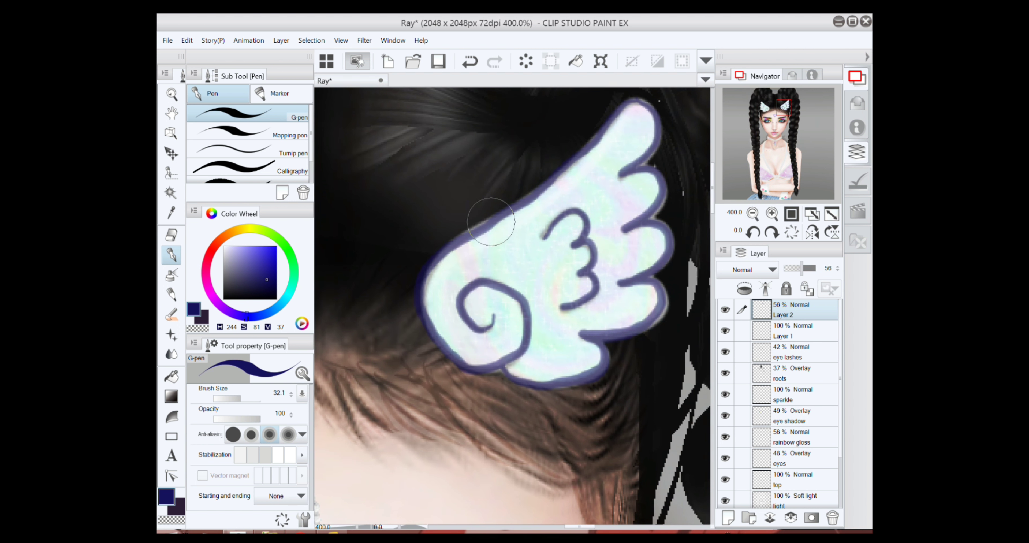
Refine the dark blue wing outline and lower its layer's opacity to 52%.
scroll(586, 146, up, 2)
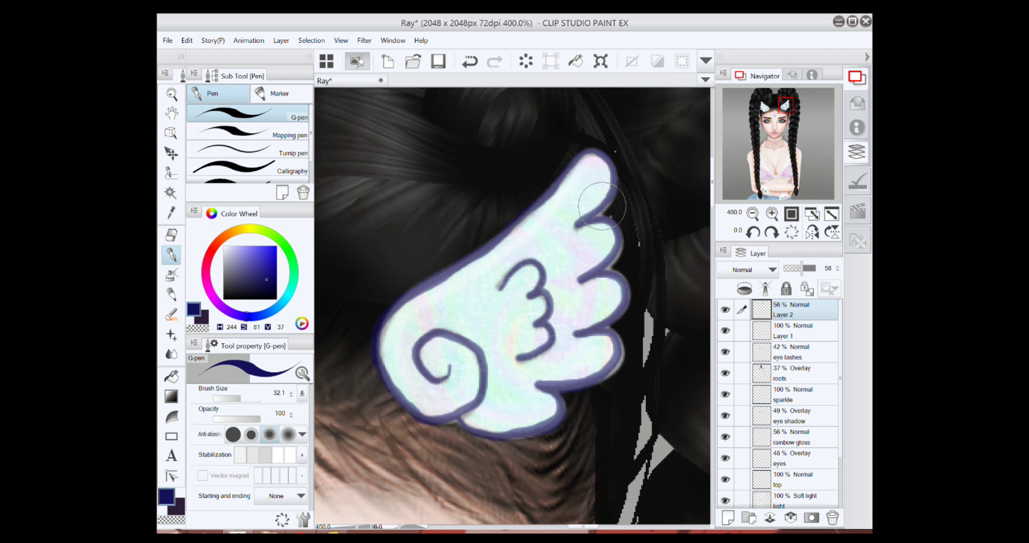
scroll(595, 206, down, 2)
scroll(492, 289, left, 2)
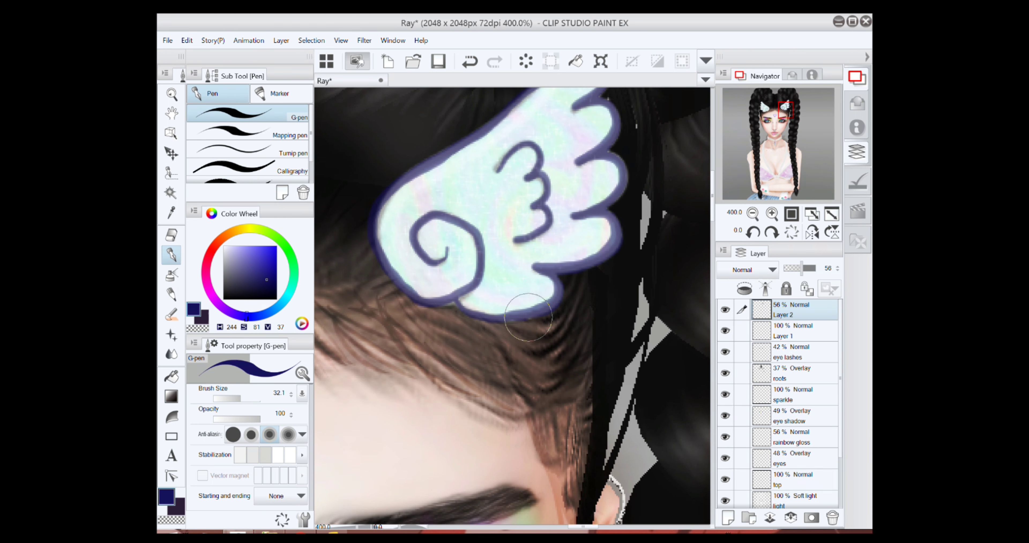
scroll(442, 337, left, 1)
drag(802, 269, 800, 269)
Try to doodle small marks around the outlined wing's swirl and trace the opposite wing's swirl by hand with the G-pen.
key(ctrl+alt+0)
scroll(485, 283, up, 4)
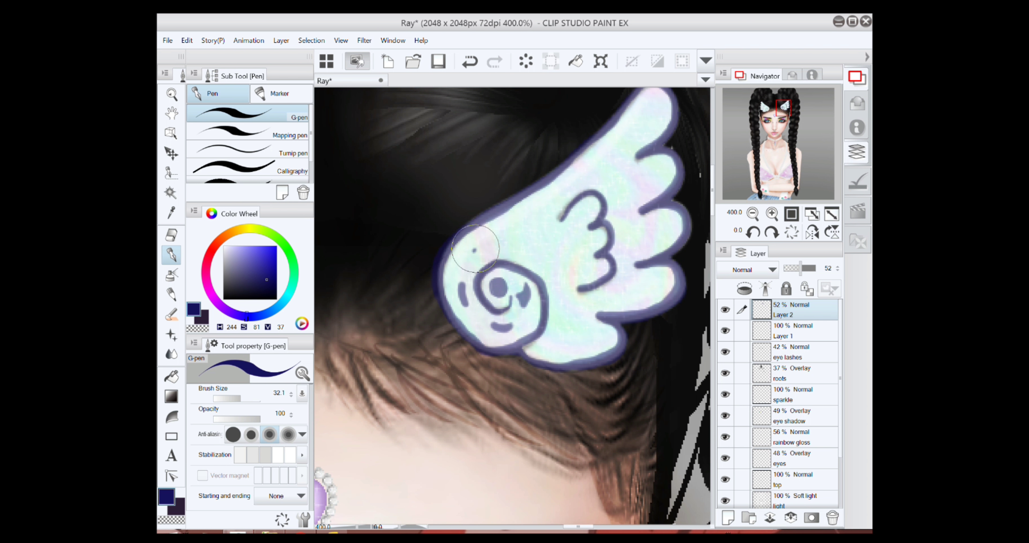
key(ctrl+alt+0)
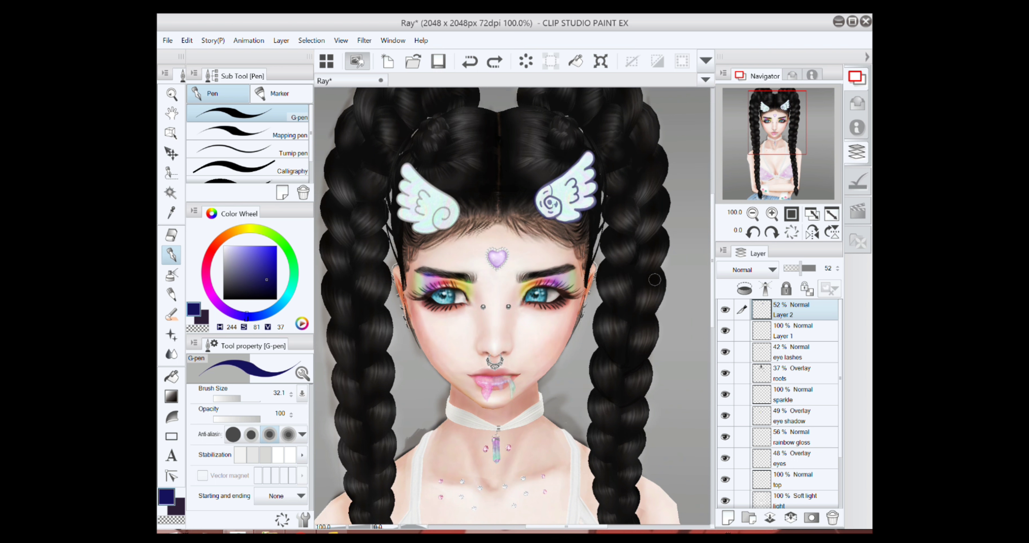
scroll(536, 237, up, 4)
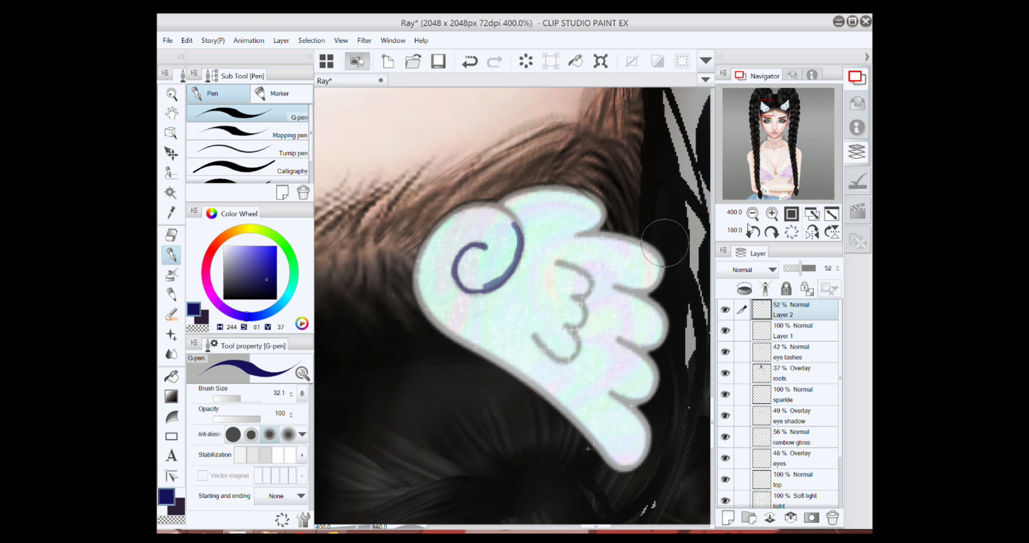
key(ctrl+alt+0)
Select the wing outline with the Selection pen, duplicate its layer, and place the mirrored copy over the opposite wing.
drag(749, 230, 739, 229)
key(m)
drag(554, 292, 599, 376)
click(599, 377)
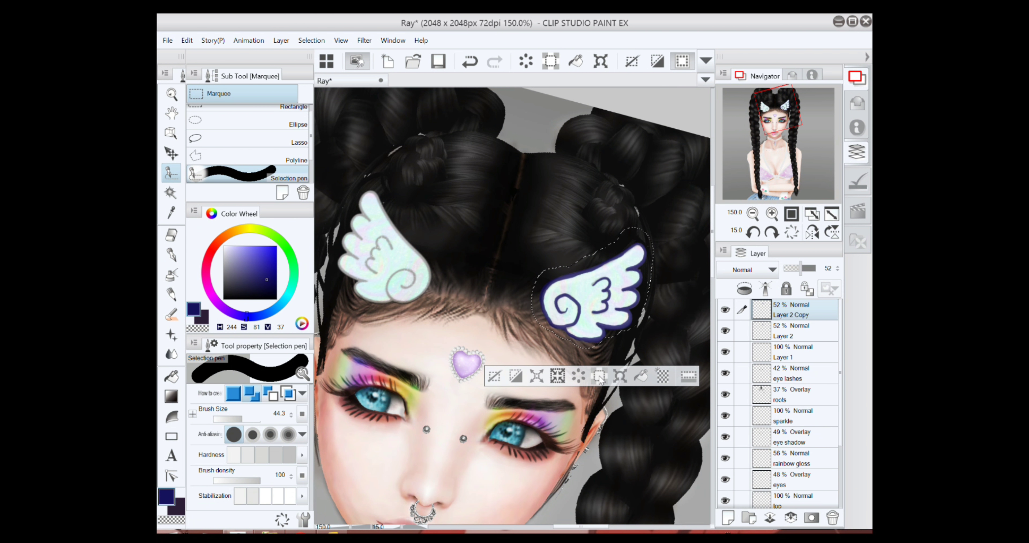
key(h)
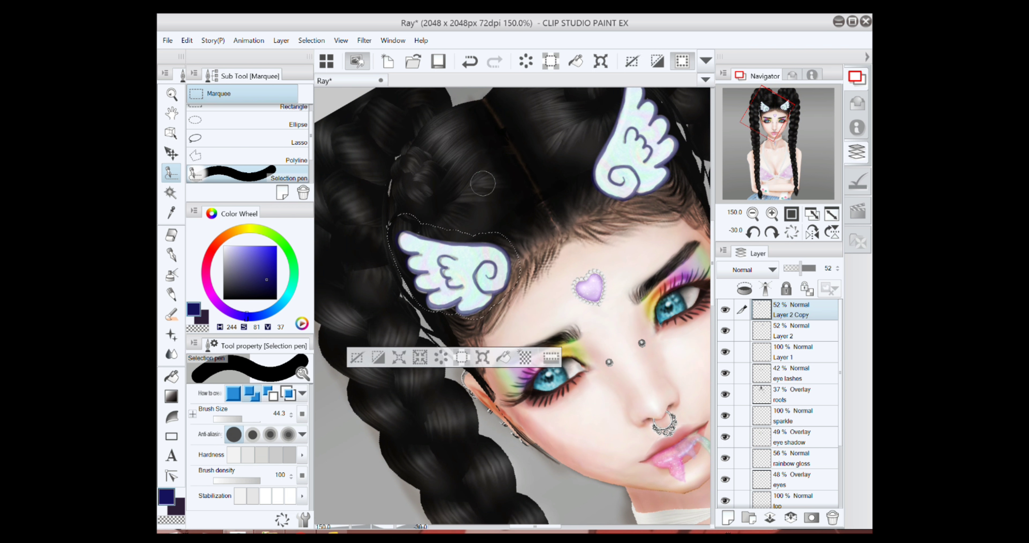
key(ctrl+d)
Touch up the copied outline on the opposite wing with the dark blue Darker pencil at size 21.7.
key(p)
scroll(496, 308, up, 3)
scroll(523, 197, left, 2)
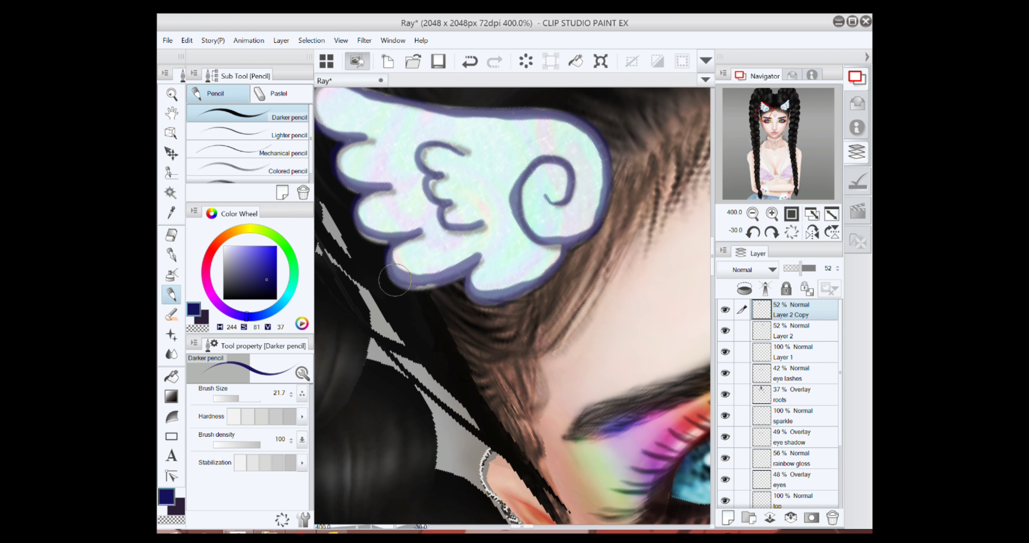
scroll(395, 279, up, 4)
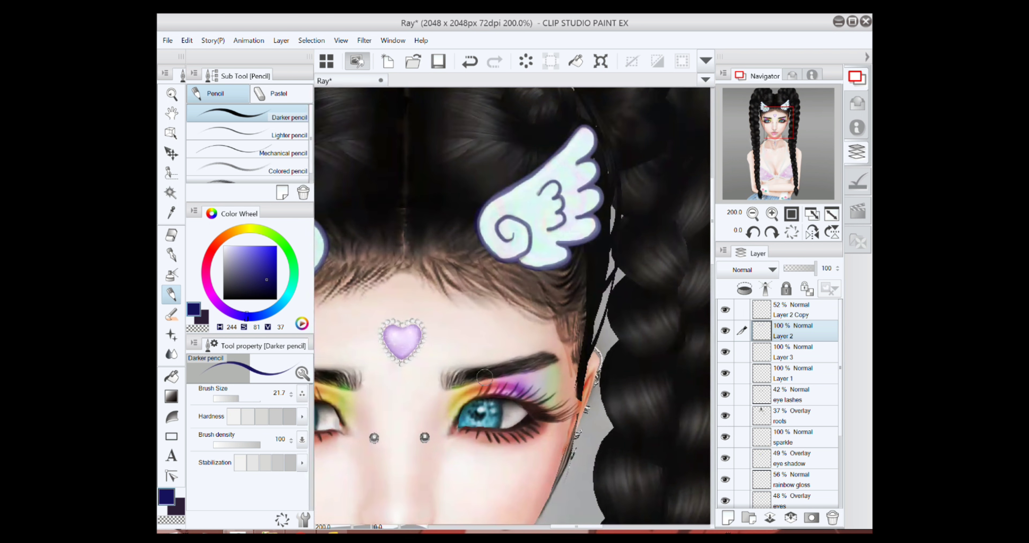
Paint blue, purple, magenta, red, orange and yellow bands across one wing on Layer 2 with the Hard airbrush at size 111.7.
key(b)
mouse_move(507, 227)
mouse_down()
mouse_move(551, 180)
mouse_move(560, 240)
mouse_up()
click(252, 317)
click(229, 310)
click(213, 296)
drag(547, 168, 568, 255)
click(212, 250)
drag(535, 223, 587, 160)
click(227, 235)
click(254, 229)
drag(568, 240, 595, 152)
click(753, 213)
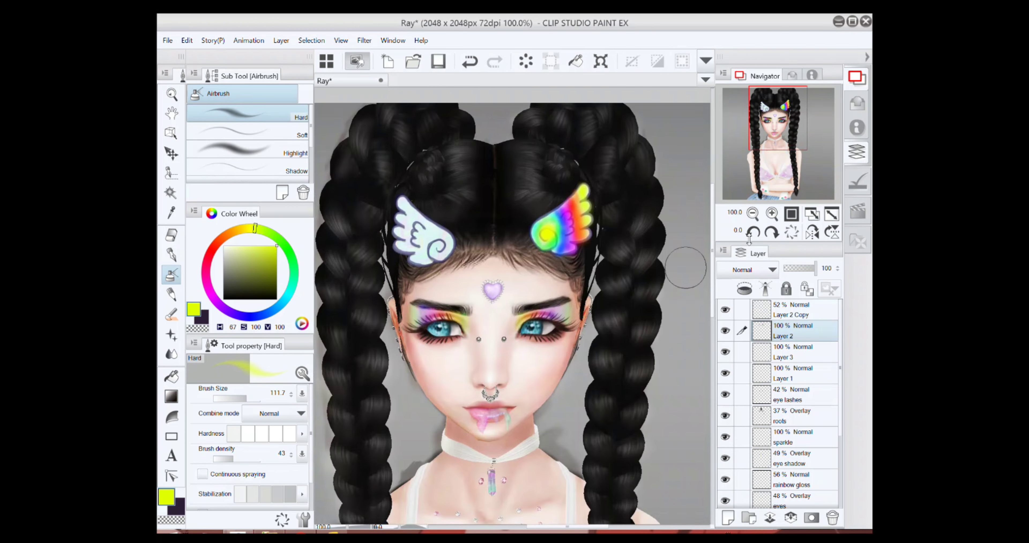
Lower the rainbow layer's opacity to 47% and erase the colour spilling outside the wing with the Hard eraser at size 47.4.
scroll(750, 238, down, 2)
drag(815, 268, 799, 268)
scroll(545, 271, up, 4)
key(e)
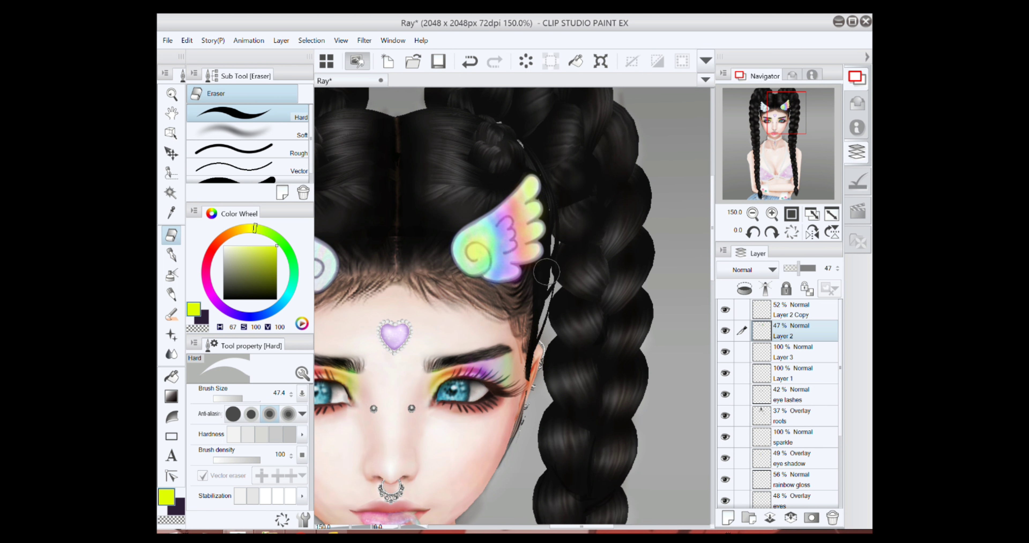
Set the Layer 2 Copy opacity to 53% and hide the rainbow layer to compare the wings.
click(792, 309)
drag(800, 268, 804, 268)
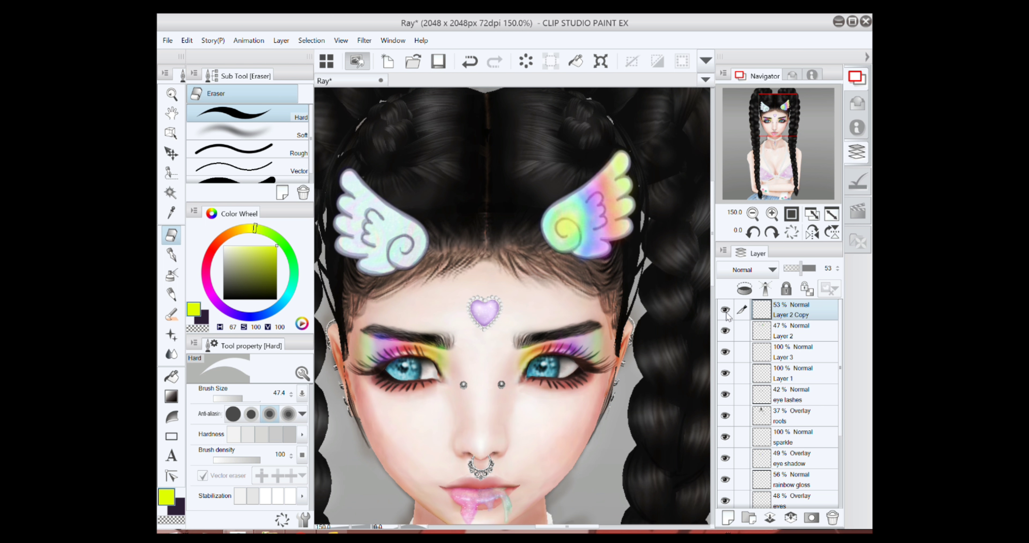
click(725, 330)
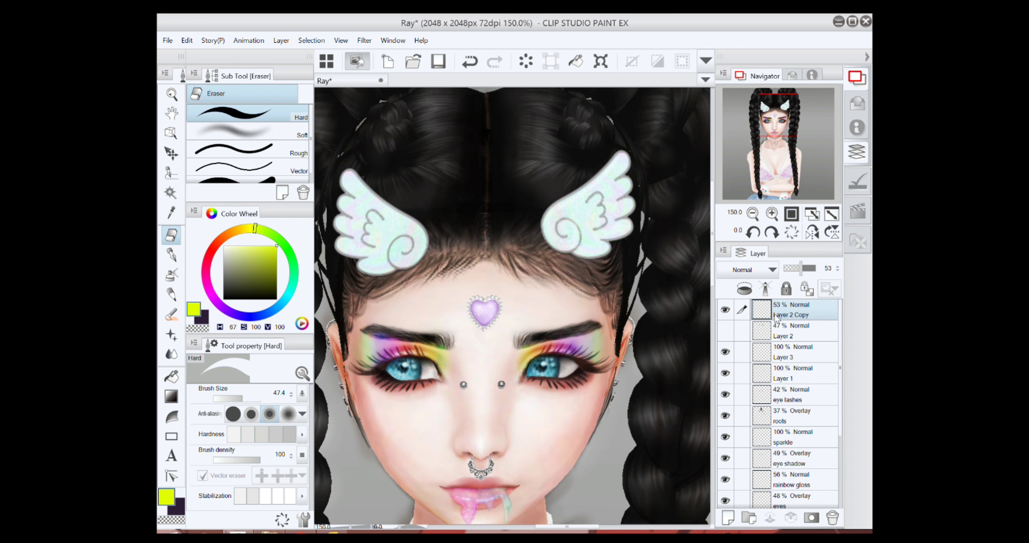
Undo the rainbow colouring on the wing along with its opacity, erasing and visibility changes.
key(ctrl+z)
key(ctrl+z)
key(ctrl+z)
key(ctrl+z)
key(ctrl+z)
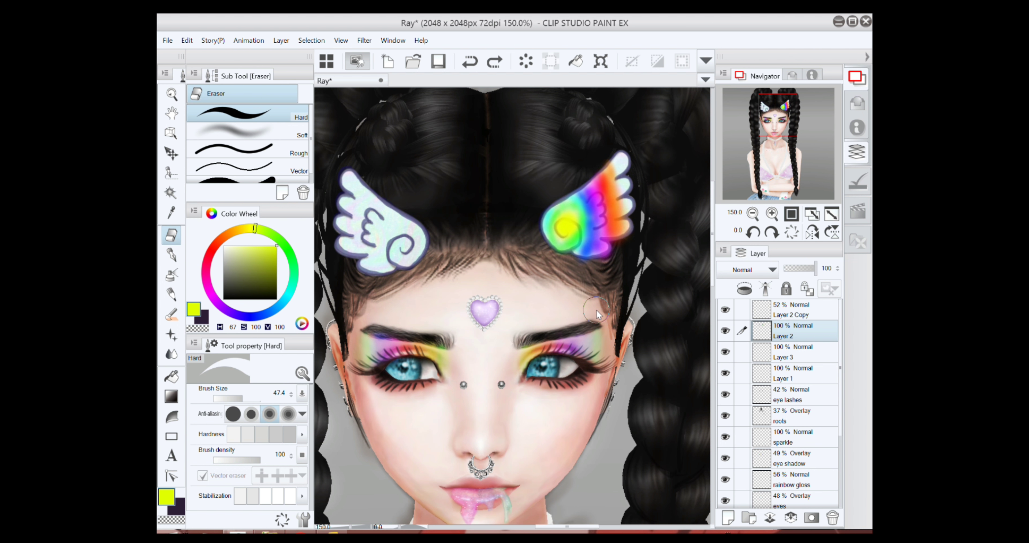
click(791, 331)
key(ctrl+z)
key(ctrl+z)
key(ctrl+z)
key(ctrl+z)
key(ctrl+z)
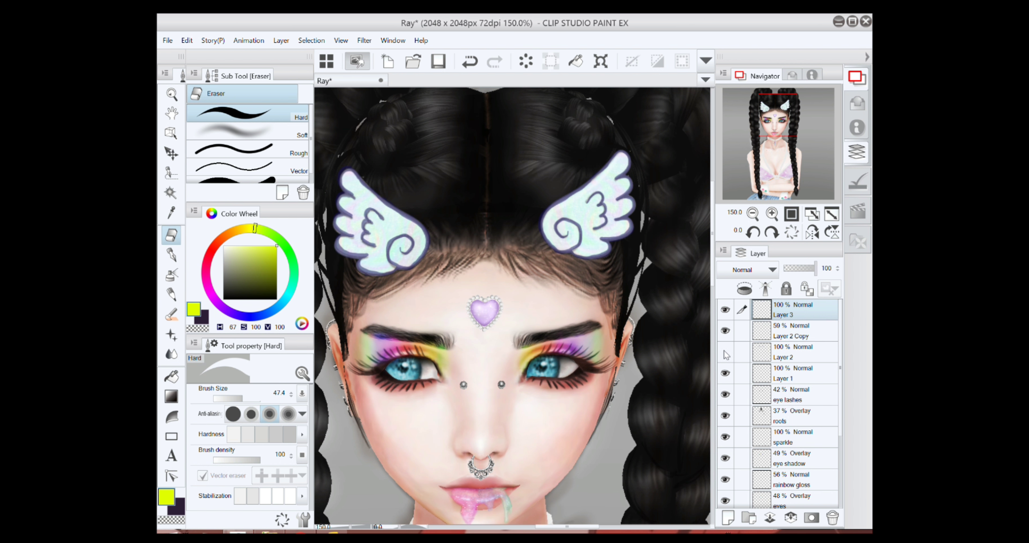
Airbrush green, yellow, orange, red, magenta, blue and cyan bands across the unpainted wing with the Hard airbrush at size 111.7.
click(772, 214)
click(772, 214)
mouse_move(416, 168)
mouse_down()
mouse_move(444, 180)
mouse_move(390, 360)
mouse_up()
scroll(429, 196, down, 5)
click(225, 236)
drag(495, 179, 504, 303)
click(211, 251)
drag(519, 159, 539, 299)
click(205, 275)
drag(533, 175, 559, 296)
drag(583, 120, 599, 259)
click(210, 297)
click(250, 316)
mouse_move(519, 120)
mouse_down()
mouse_move(536, 279)
mouse_move(559, 279)
mouse_move(579, 259)
mouse_up()
click(278, 306)
drag(520, 180, 467, 244)
mouse_move(519, 151)
mouse_down()
mouse_move(539, 319)
mouse_move(551, 296)
mouse_up()
click(288, 294)
click(291, 256)
mouse_move(532, 215)
mouse_down()
mouse_move(512, 159)
mouse_move(588, 119)
mouse_up()
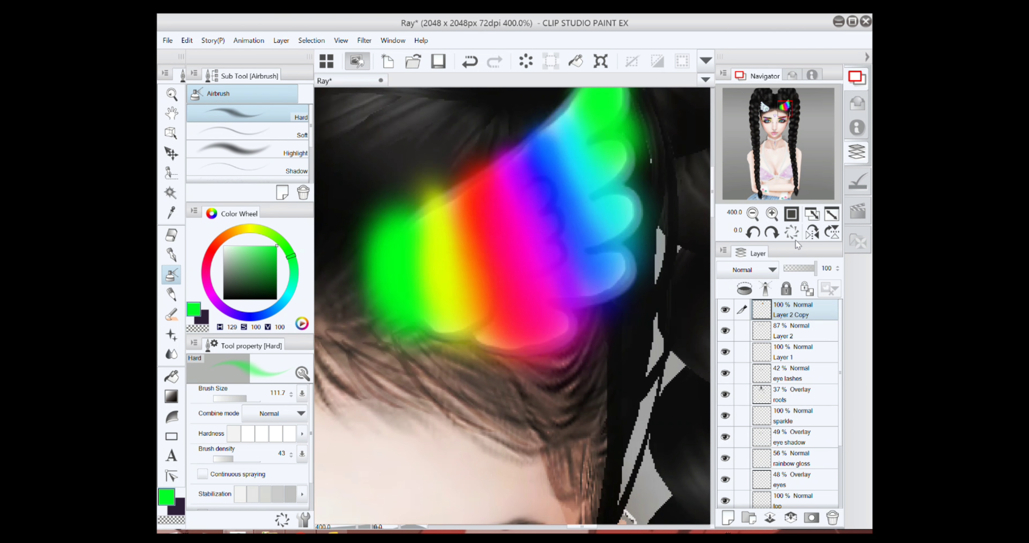
Lower the rainbow layer's opacity to 40% and erase the colour spilling around the wing with the Hard eraser at size 47.4.
click(172, 354)
click(238, 399)
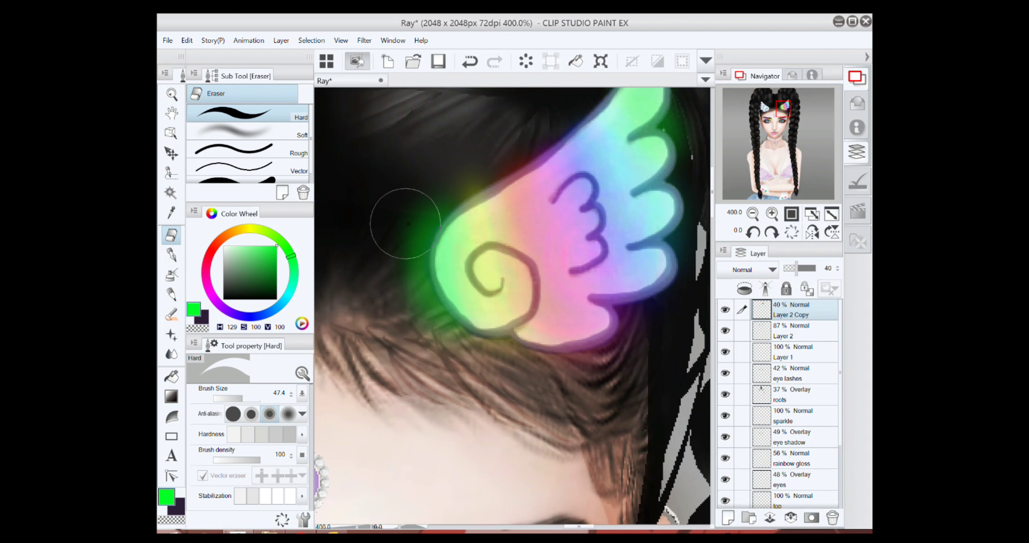
drag(407, 257, 314, 316)
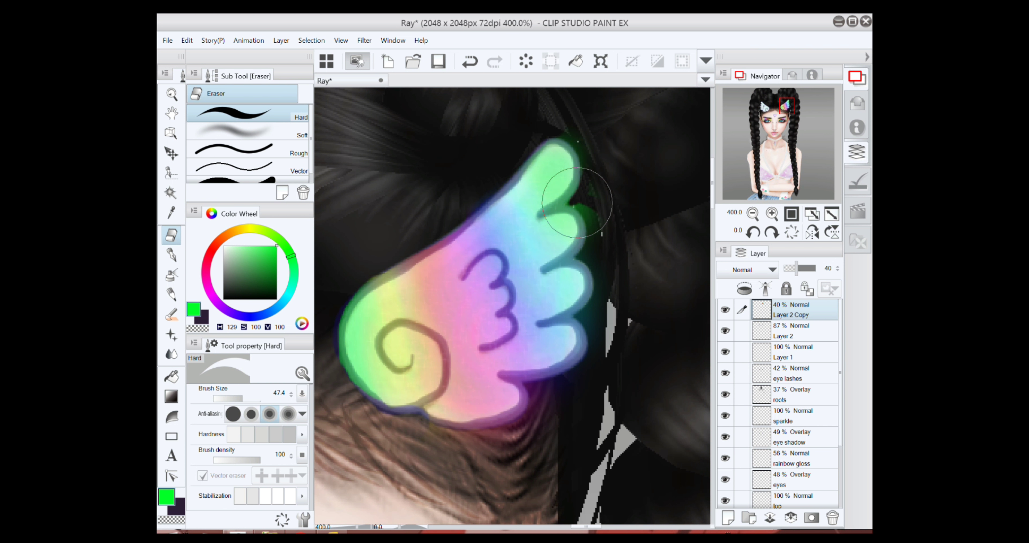
drag(595, 331, 595, 216)
drag(491, 239, 523, 347)
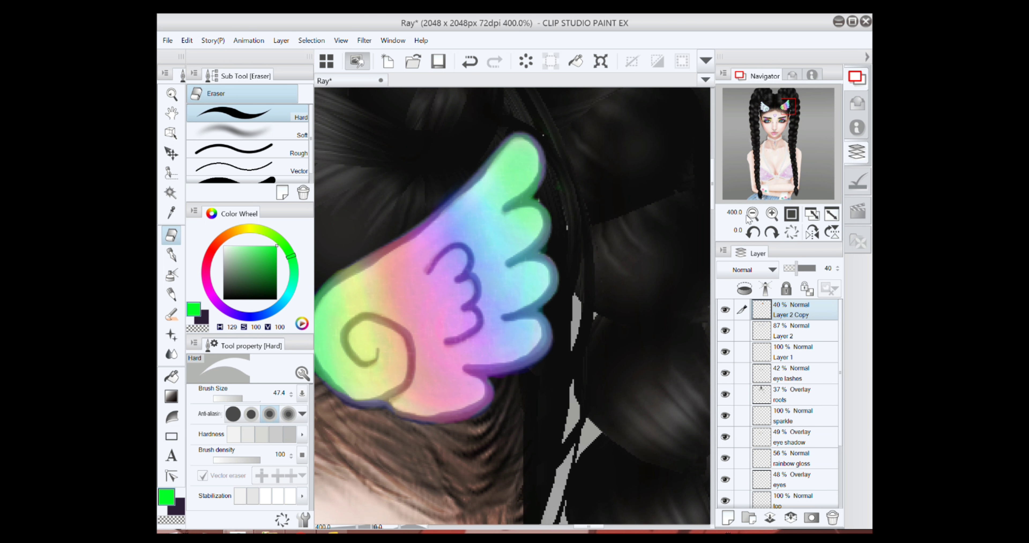
Place the rainbow layer beneath Layer 2 and set Layer 2's opacity to 92%.
drag(751, 309, 767, 309)
key(ctrl+z)
key(ctrl+z)
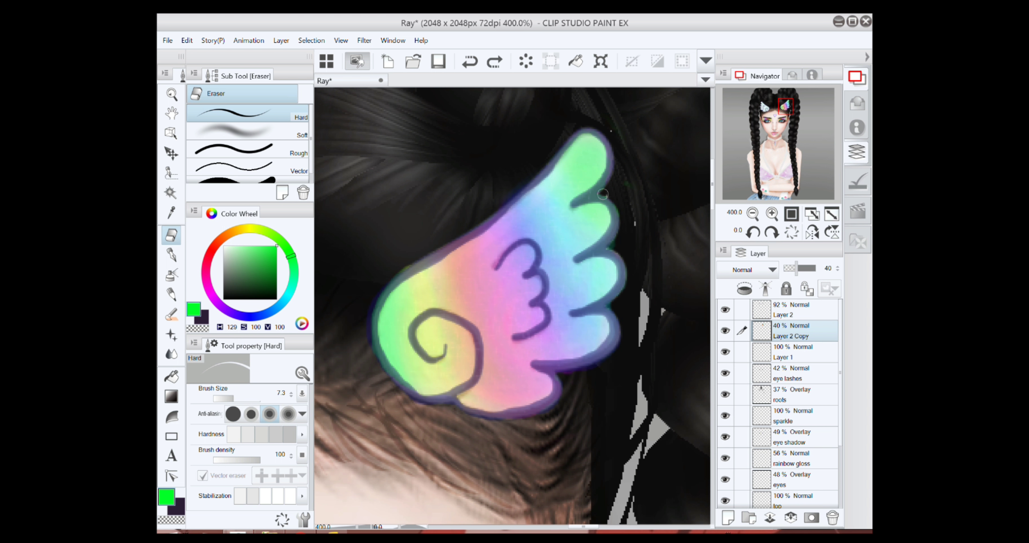
Clean the remaining colour fringe along the wing's outline with the Hard eraser at size 7.3.
key(ctrl+z)
scroll(485, 224, up, 2)
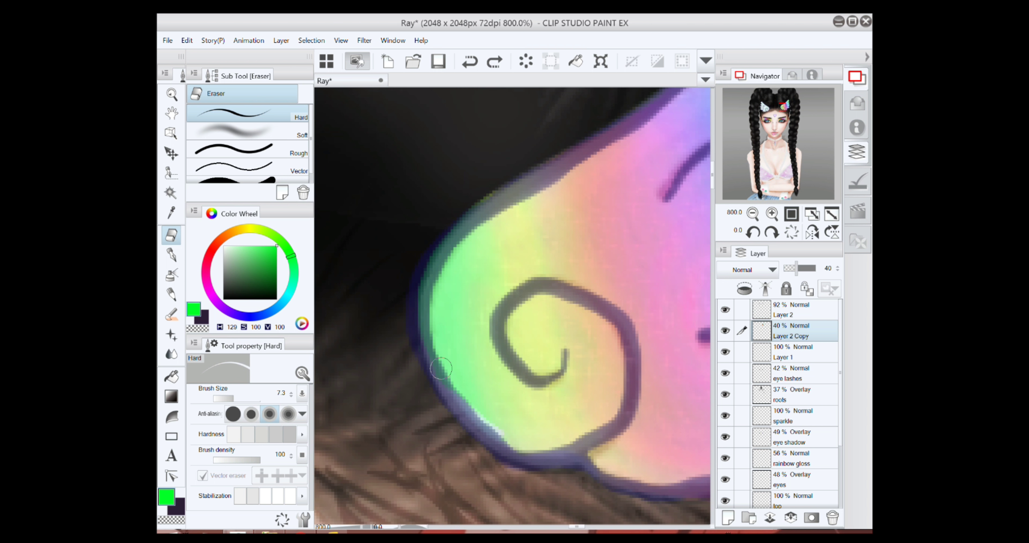
drag(557, 173, 458, 248)
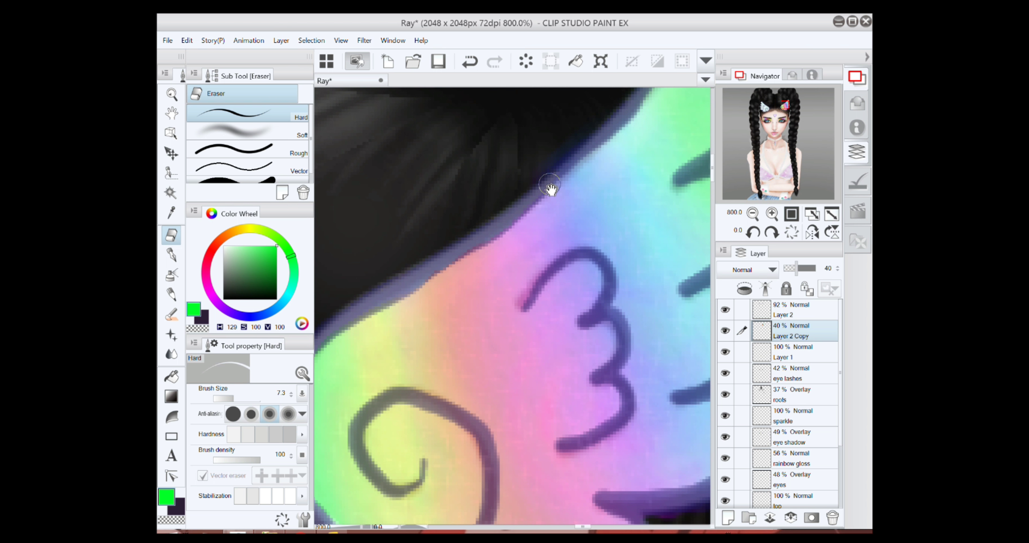
drag(550, 189, 431, 307)
drag(645, 341, 629, 216)
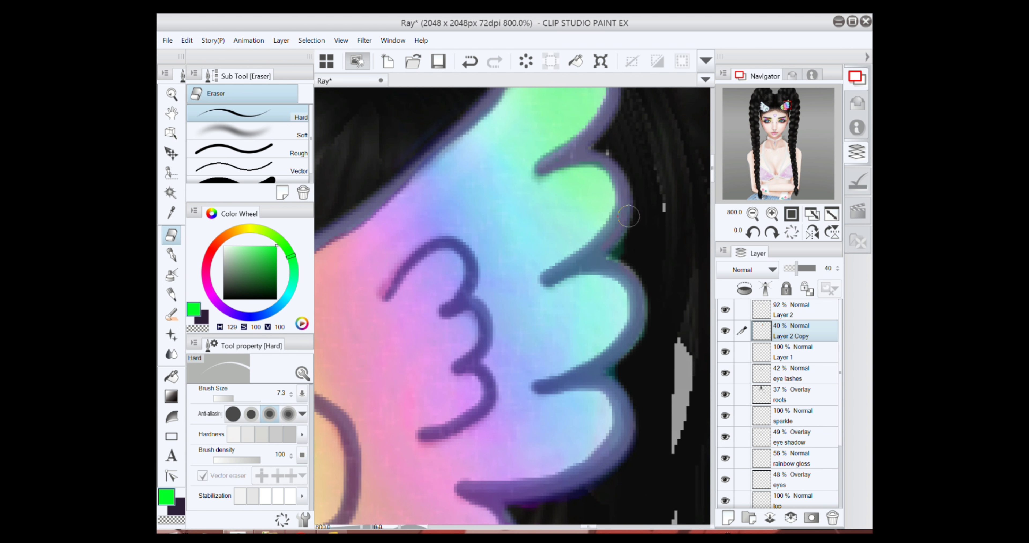
drag(555, 383, 535, 296)
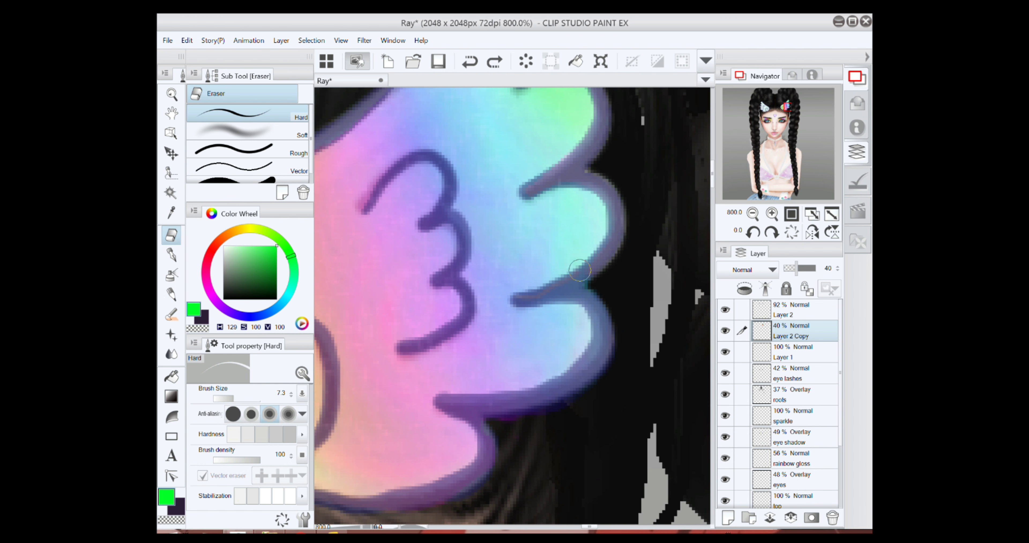
scroll(501, 305, down, 3)
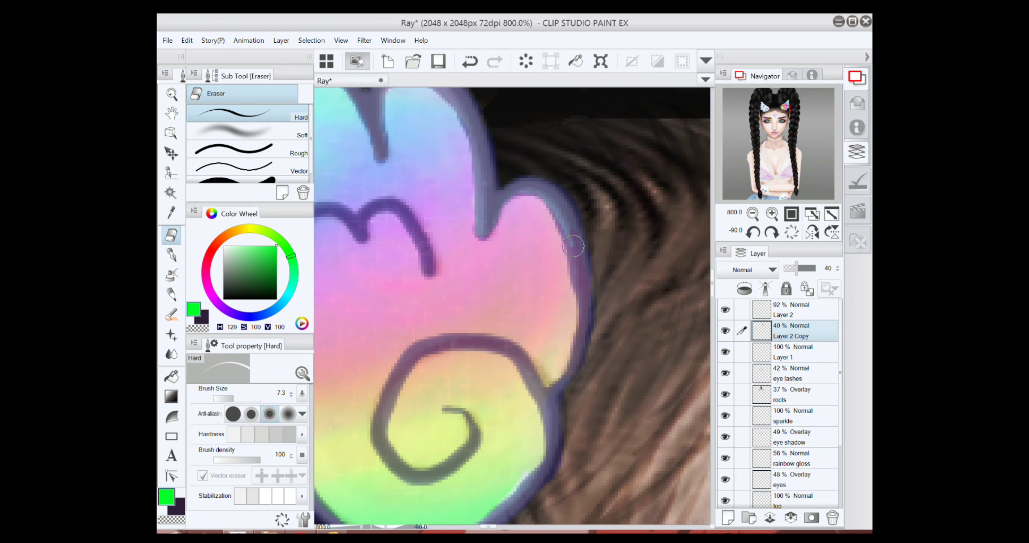
scroll(549, 290, down, 3)
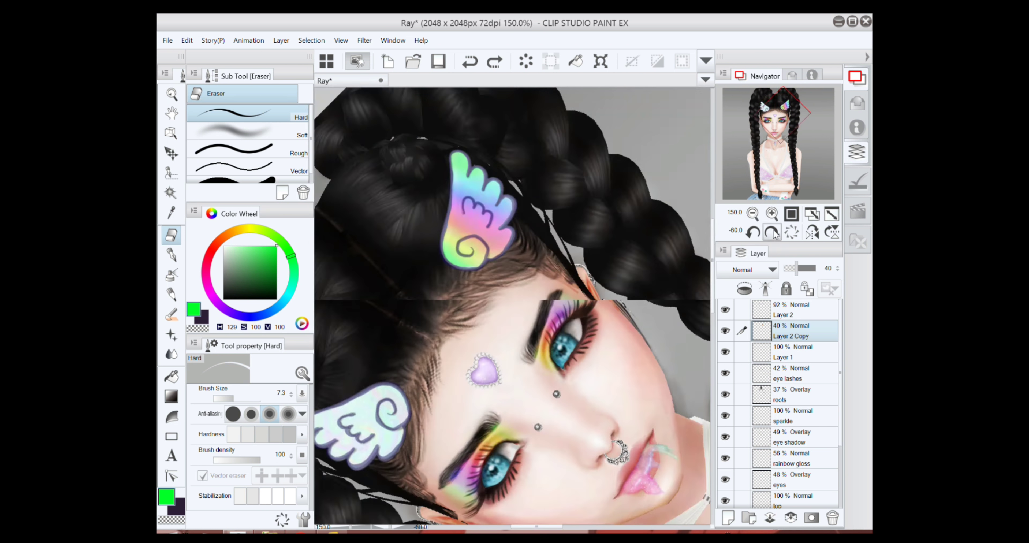
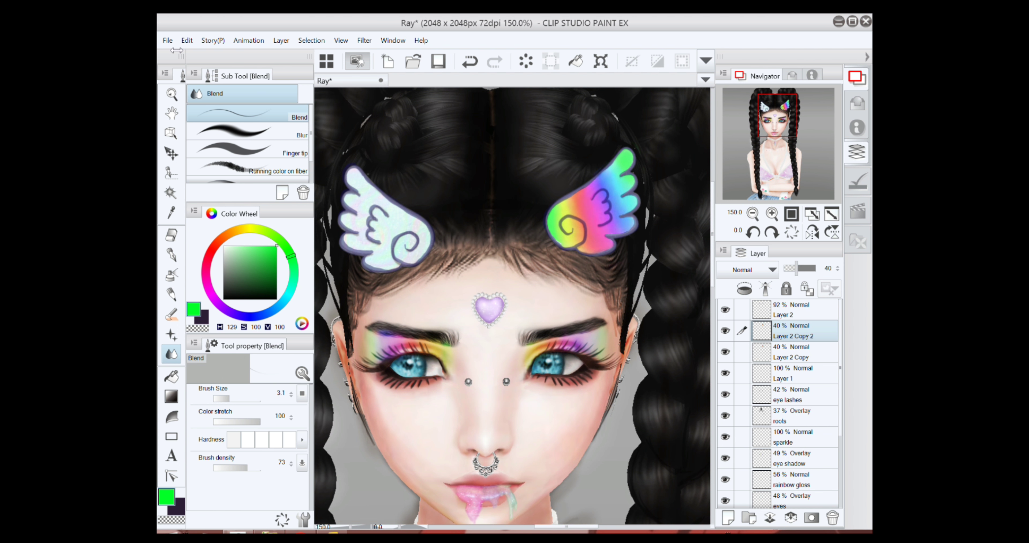
Flip the copied rainbow colouring horizontally, fit it over the opposite wing, and merge the two rainbow layers.
key(ctrl+t)
drag(592, 191, 393, 196)
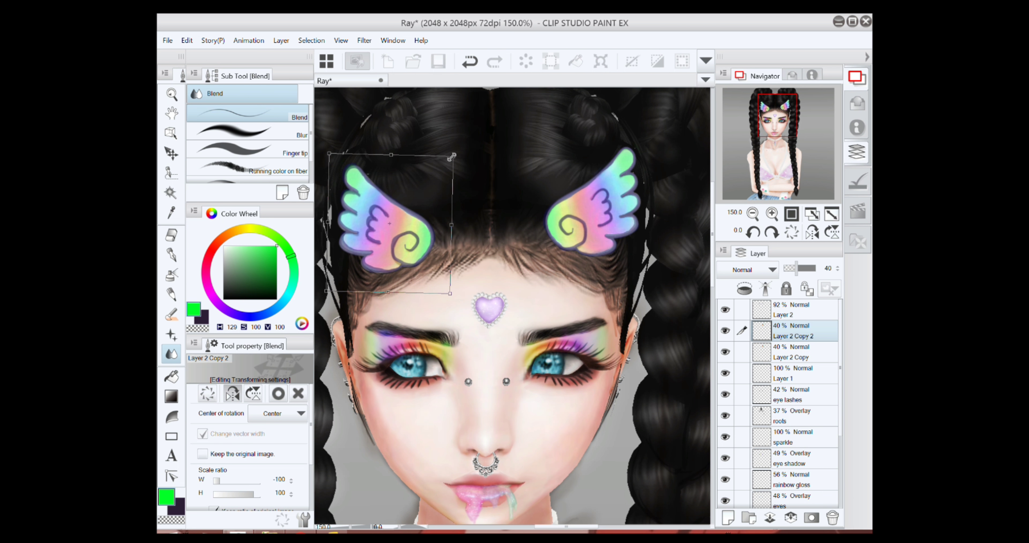
key(Return)
key(ctrl+plus)
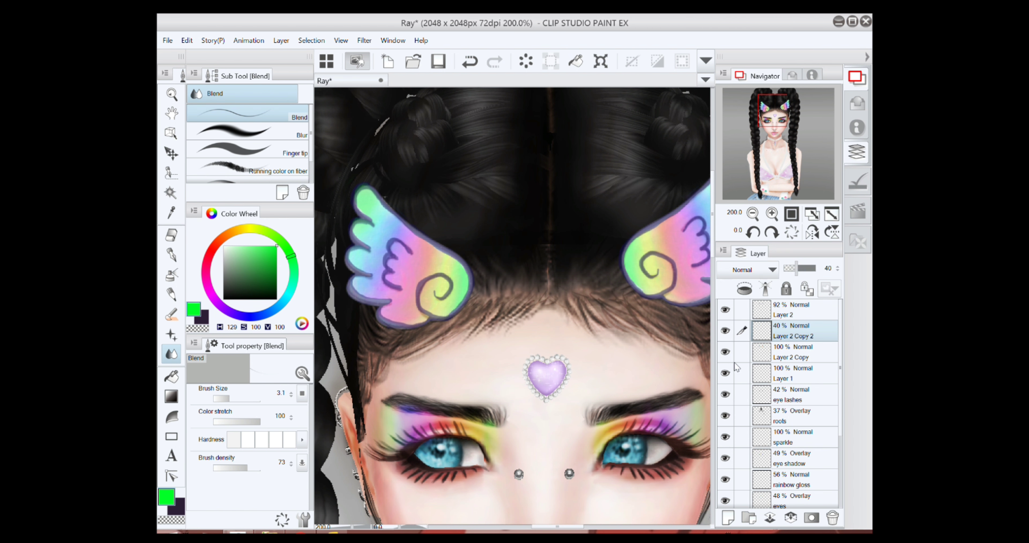
key(ctrl+e)
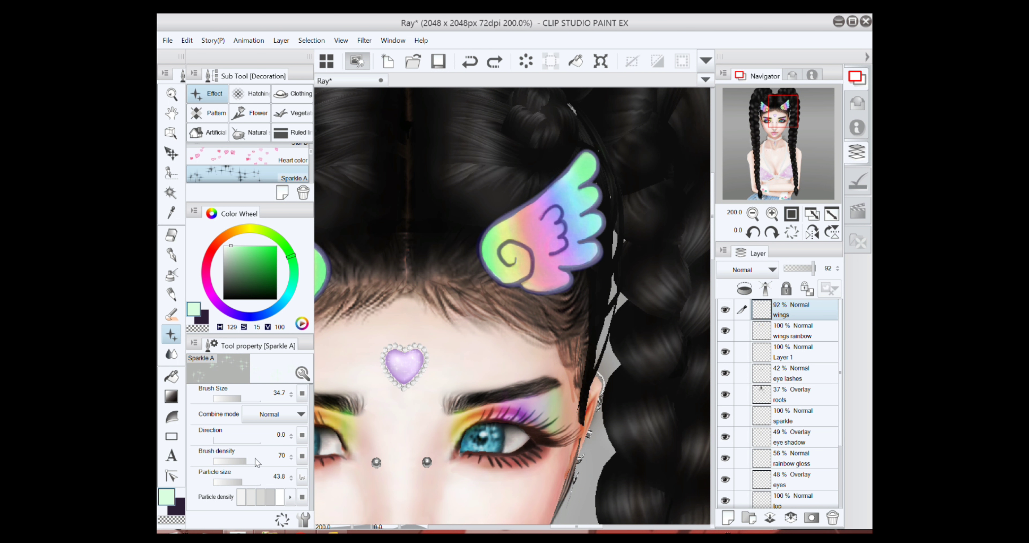
Add Sparkle A sparkles at size 34.7 over both wings on a new layer and soften them with Blend at size 23.5.
key(ctrl+shift+n)
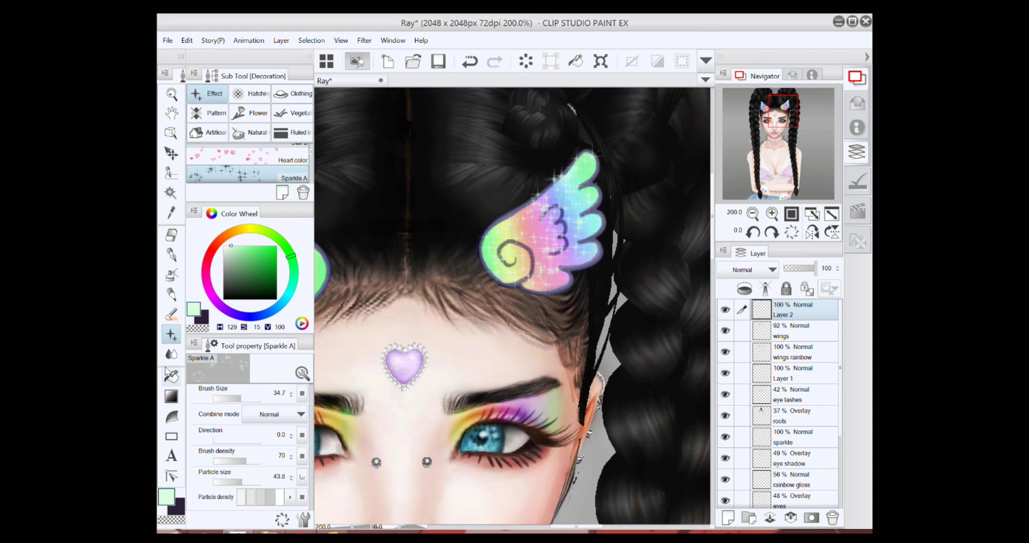
click(172, 354)
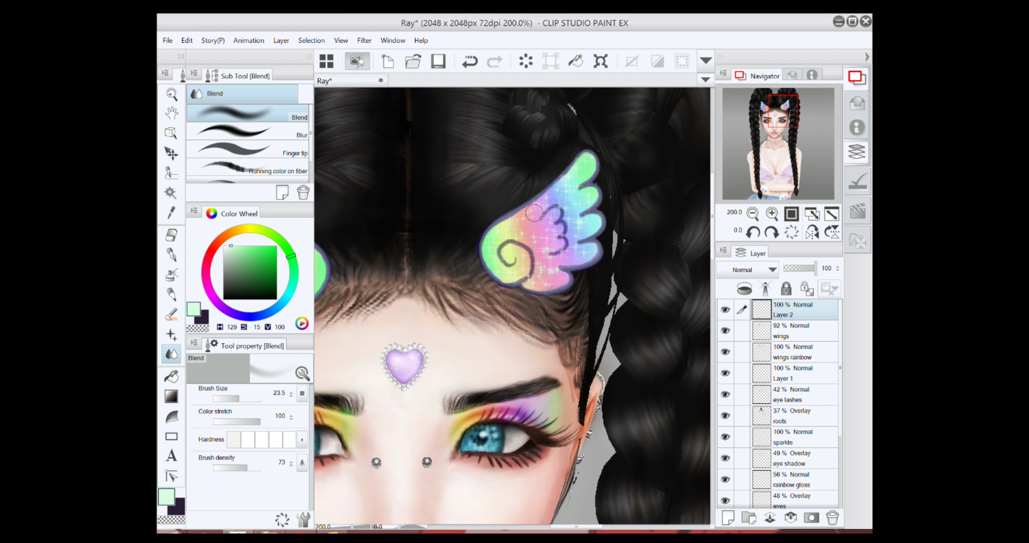
scroll(552, 205, down, 3)
key(b)
scroll(519, 200, up, 5)
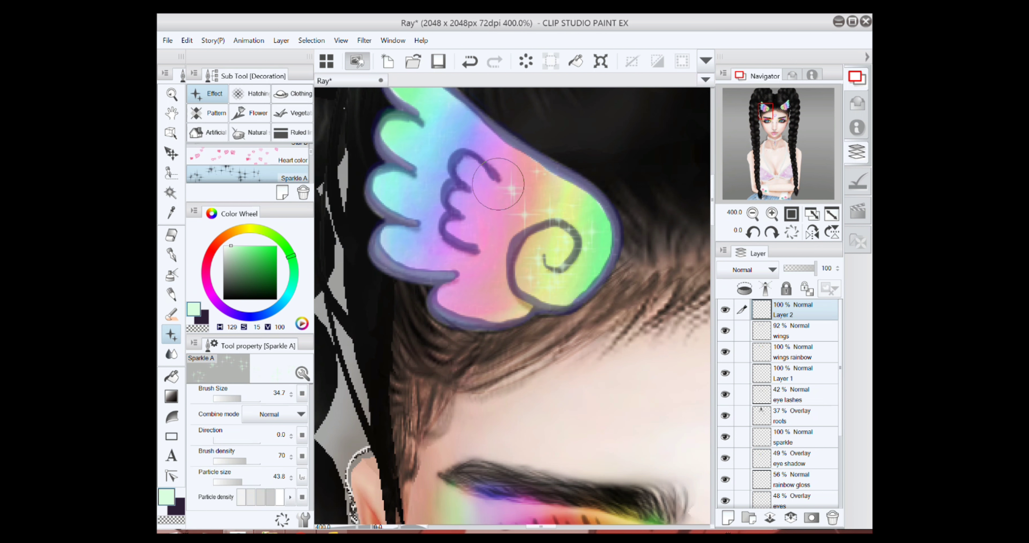
key(ctrl+z)
click(172, 354)
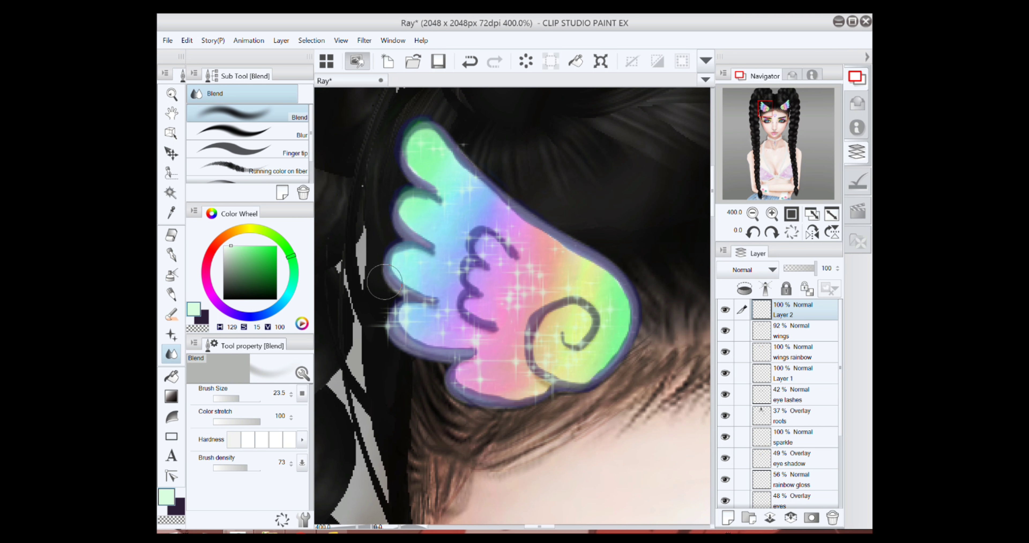
key(ctrl+alt+0)
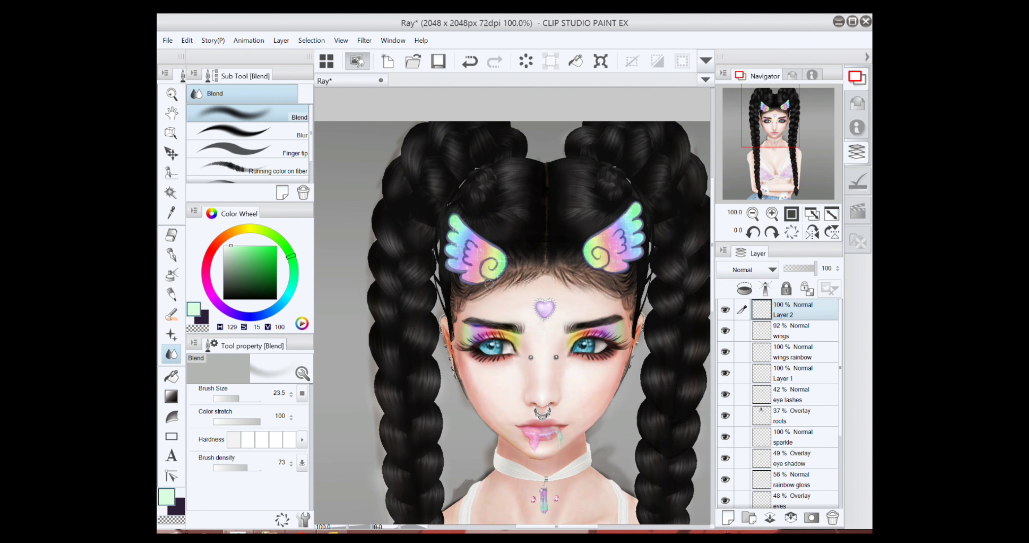
Paint pastel yellow, green, blue, purple, pink and orange bands down the crystal pendant with the Darker pencil at size 43.8, blending them.
scroll(489, 284, down, 2)
scroll(489, 283, up, 3)
click(777, 142)
drag(778, 142, 774, 138)
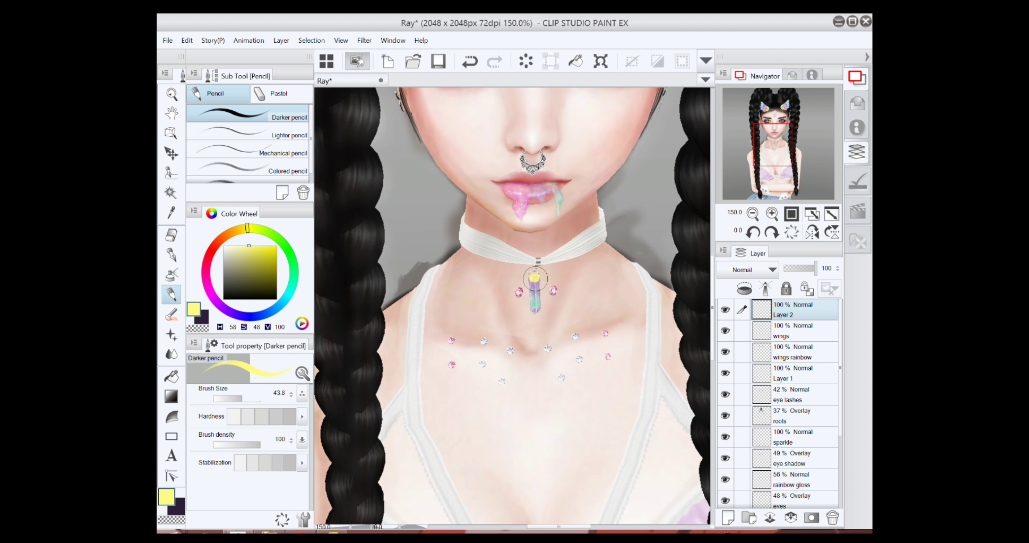
drag(525, 287, 536, 296)
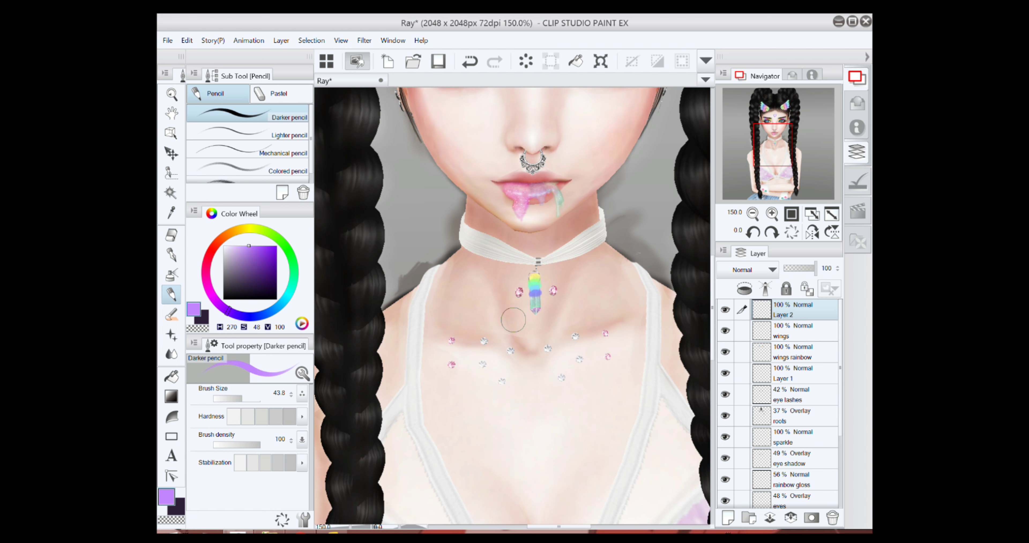
key(j)
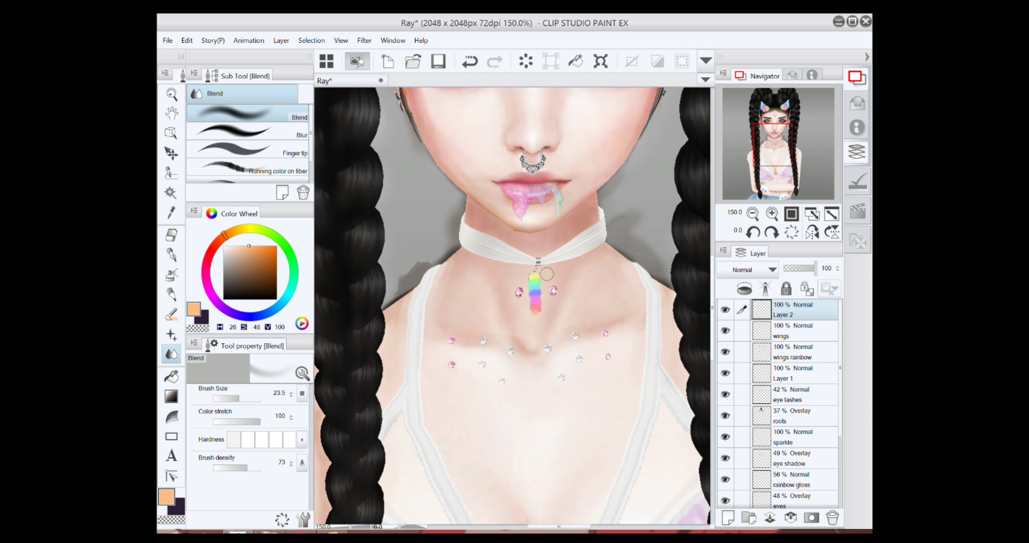
Try the Overlay blending mode on the pendant's rainbow layer.
drag(795, 272, 816, 268)
click(771, 270)
click(747, 403)
scroll(547, 288, up, 3)
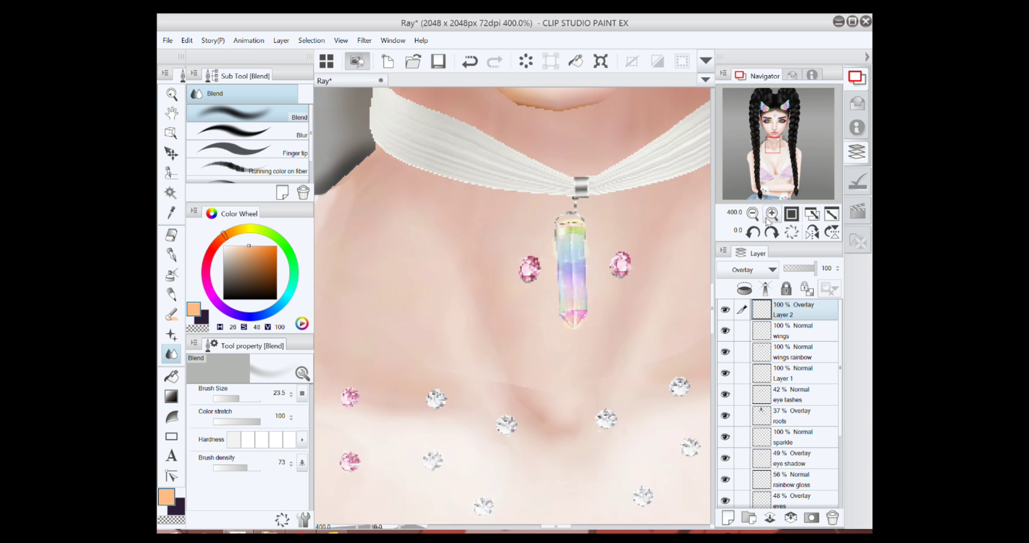
Erase the colour outside the crystal with the Hard eraser at size 7.3 and set the pendant layer's blending mode to Normal.
key(e)
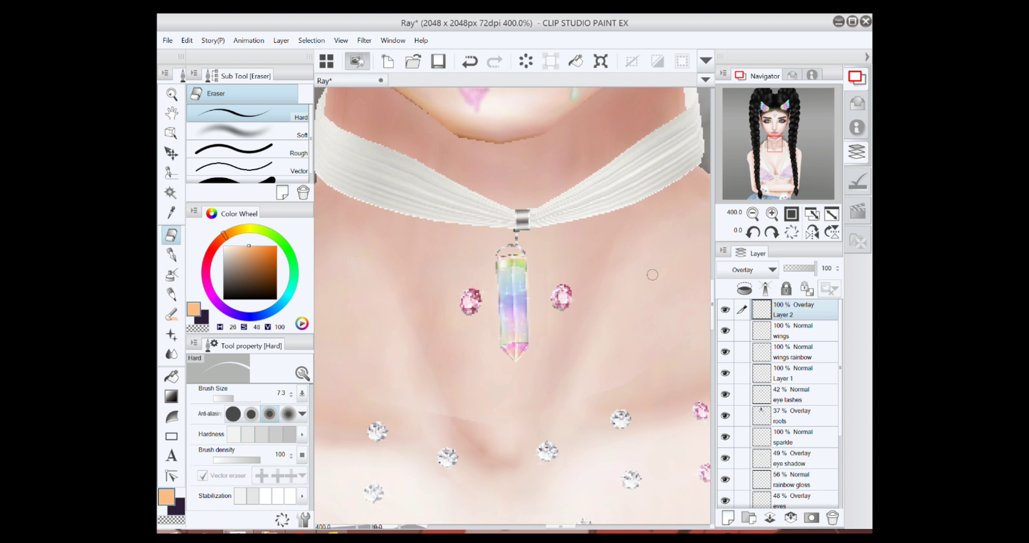
scroll(653, 275, down, 3)
click(771, 269)
click(795, 293)
scroll(511, 304, up, 4)
Blend the crystal's colour bands at size 4.9 and add pale matching highlights with the Darker pencil at size 1.9.
key(j)
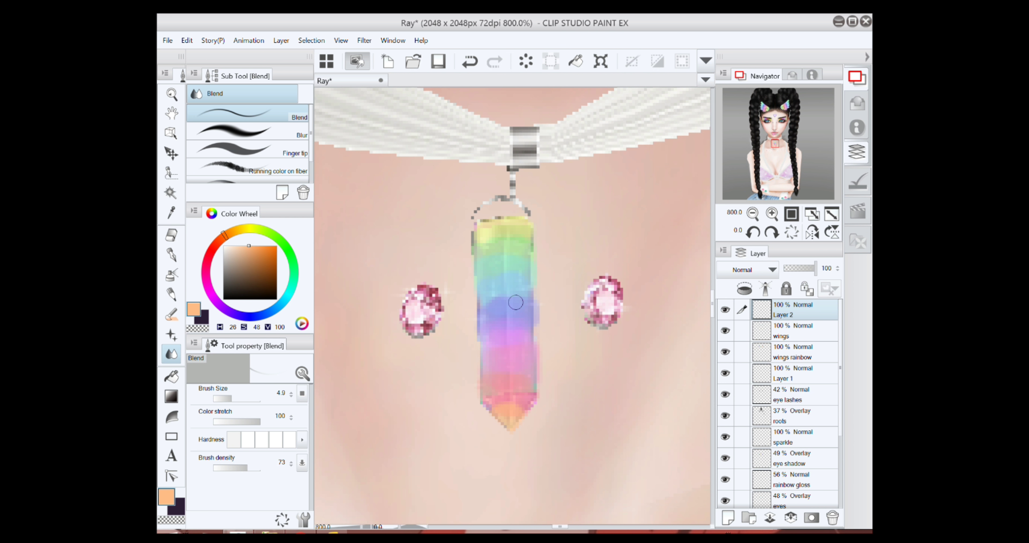
alt+click(511, 224)
key(p)
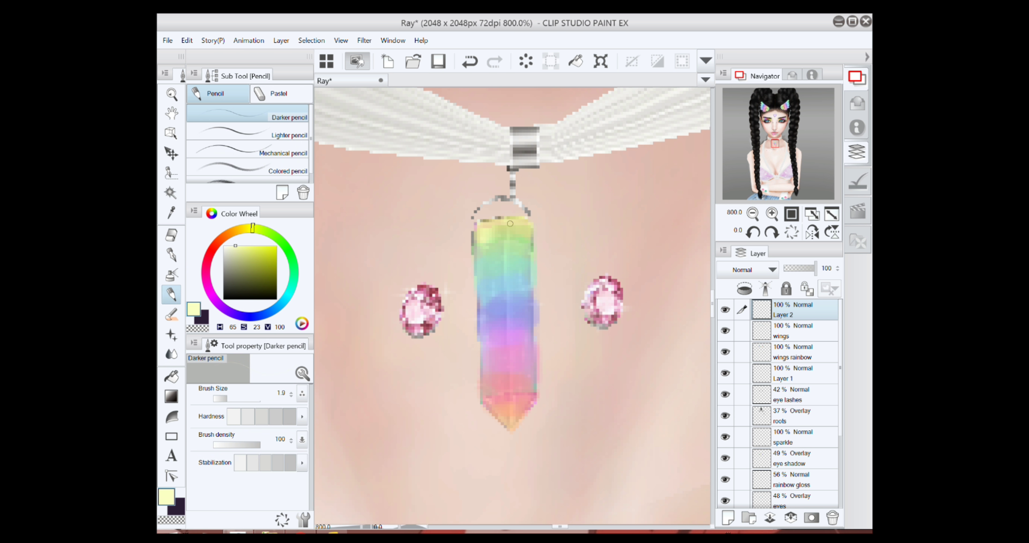
click(291, 254)
click(239, 316)
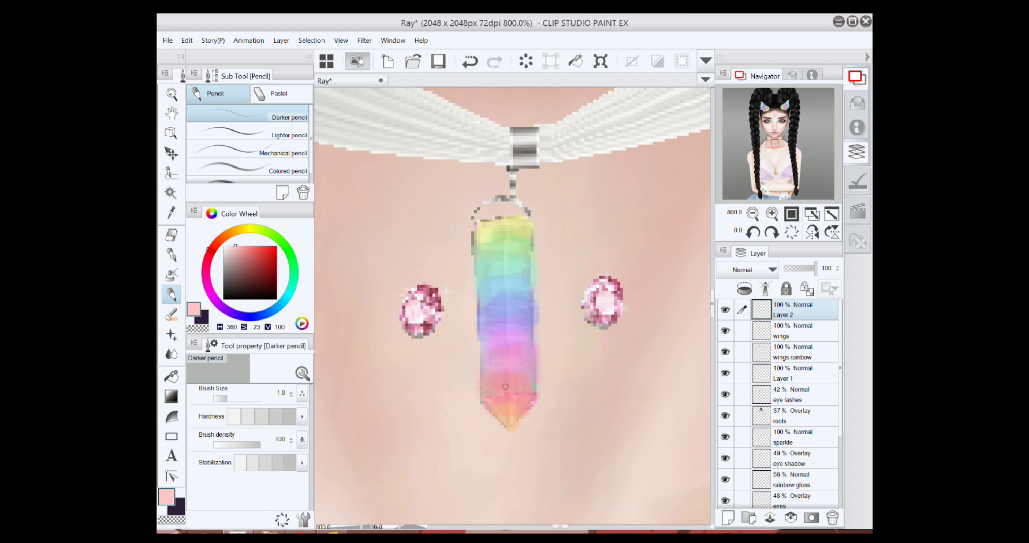
click(226, 233)
Erase the colour over the pendant's metal cap with the Hard eraser and lower the layer's opacity to 66%.
key(e)
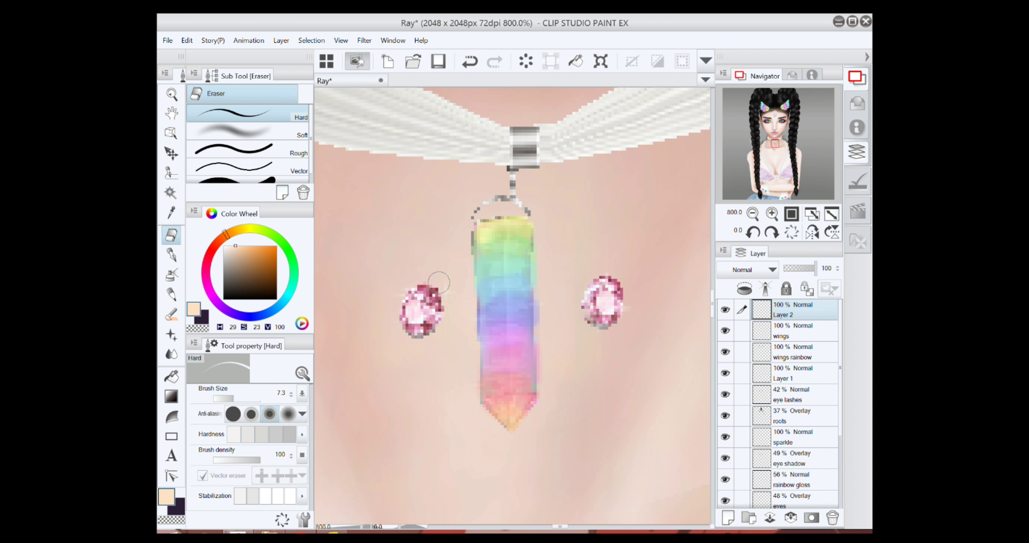
click(806, 268)
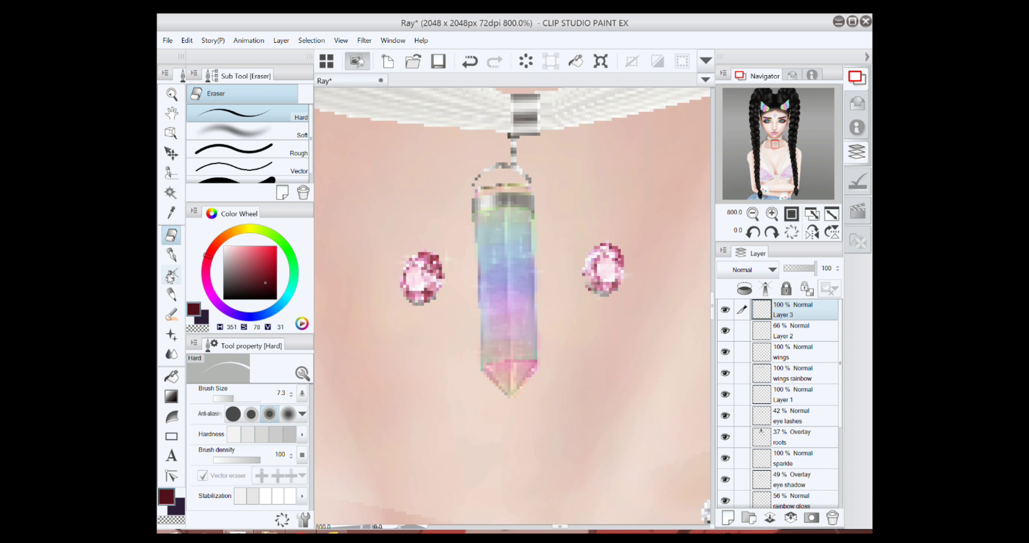
Set Layer 3 to Add (Glow), airbrush dark red, purple and green glows around the crystal at size 6.2, and blend them.
click(171, 274)
click(772, 269)
click(743, 398)
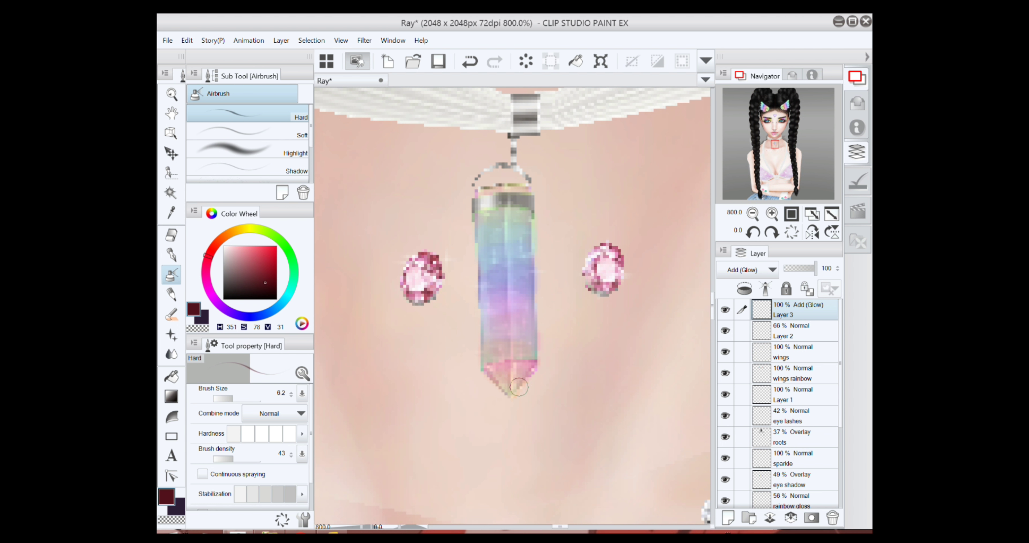
click(247, 316)
click(219, 306)
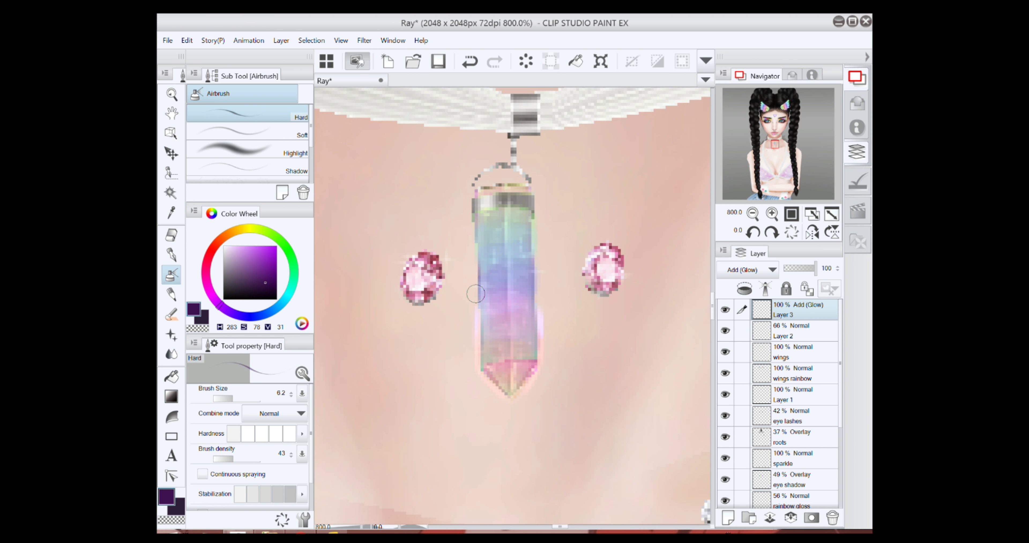
click(287, 296)
key(j)
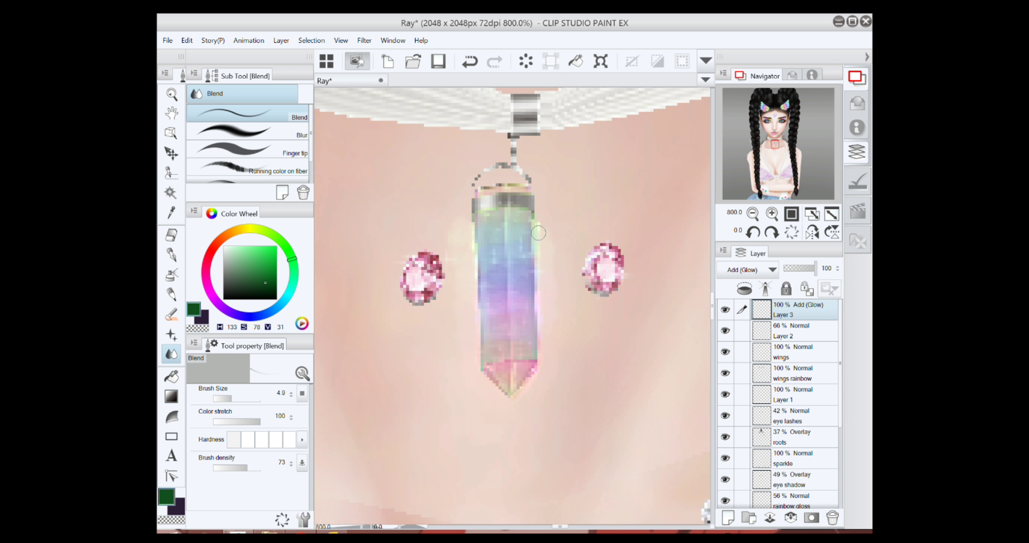
Airbrush a broader coloured glow over the pendant with the Hard airbrush at size 120.7 and soften it with Blend at size 18.6.
key(ctrl+0)
scroll(499, 264, up, 5)
key(b)
mouse_move(491, 266)
mouse_down()
mouse_move(411, 310)
mouse_move(497, 276)
mouse_up()
click(222, 308)
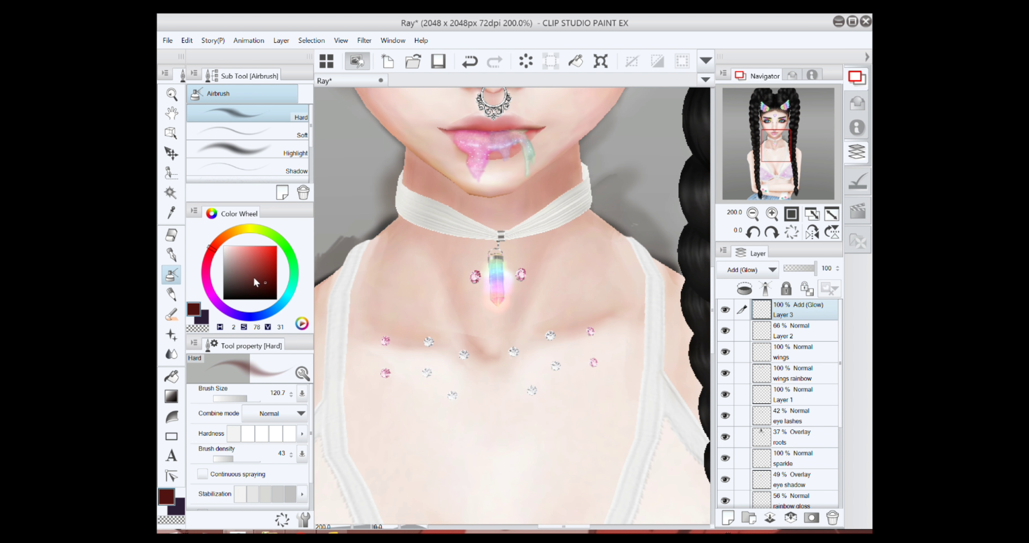
click(285, 244)
key(ctrl+minus)
key(j)
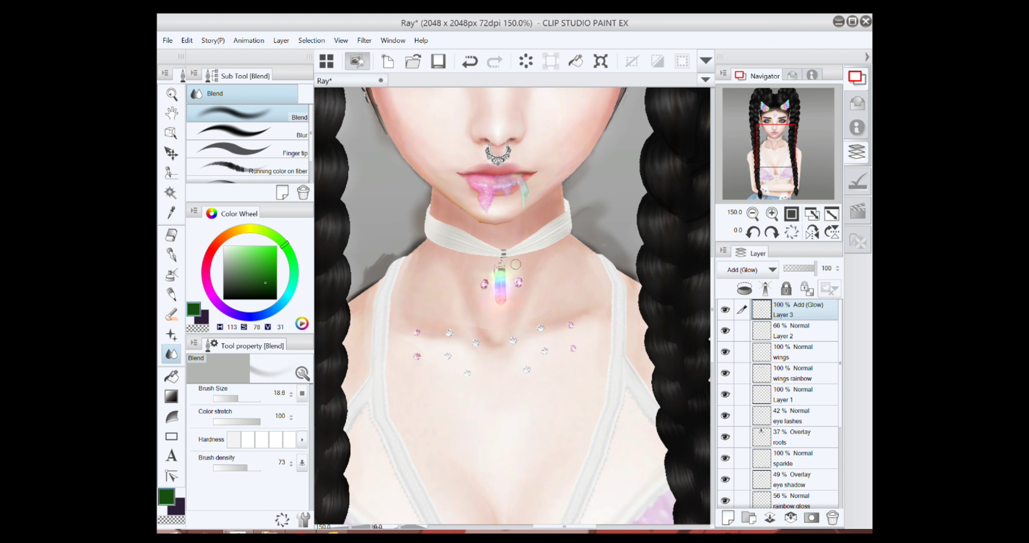
Add a blue tint to the glow around the crystal and soften it with Blend at size 130.5.
key(ctrl+0)
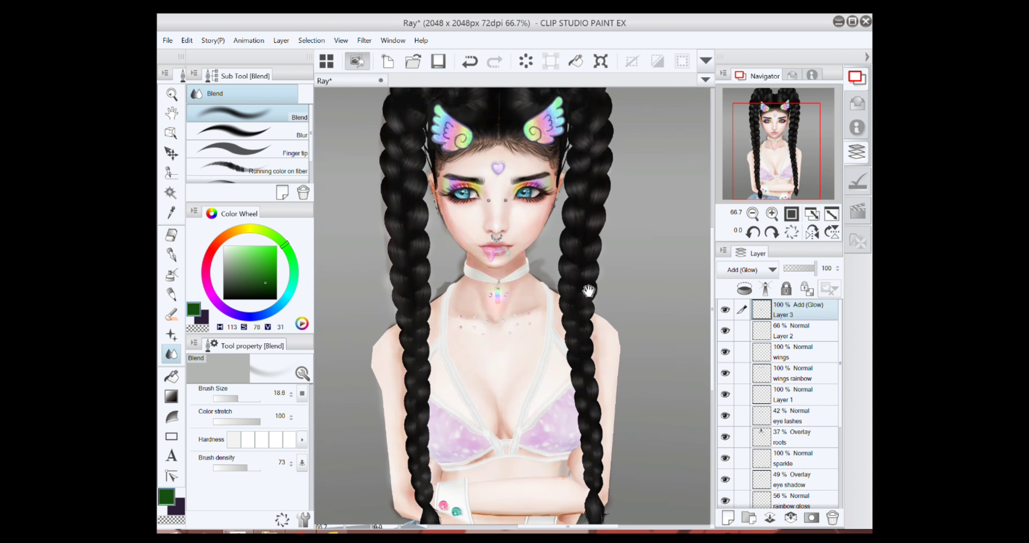
scroll(457, 232, up, 3)
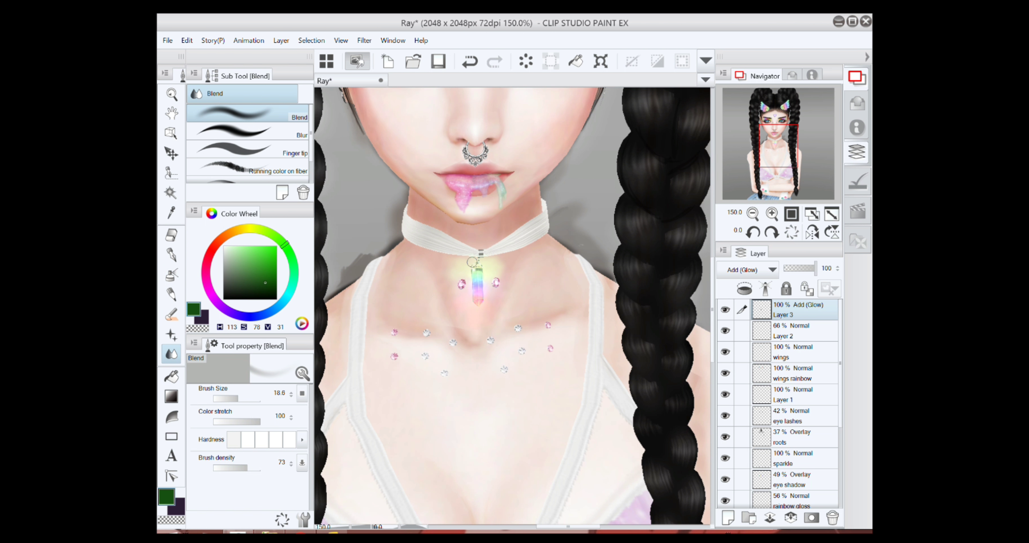
click(267, 312)
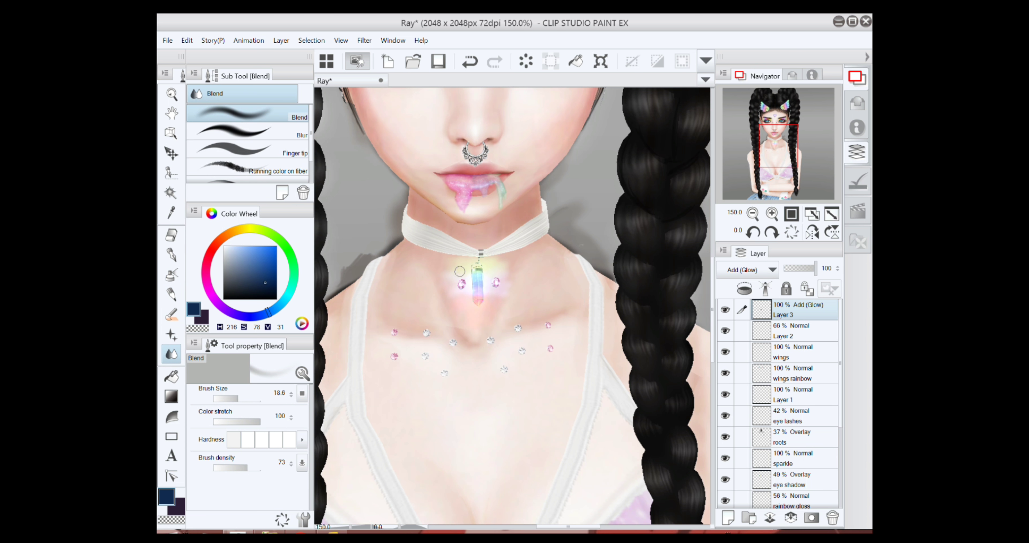
key(ctrl+0)
scroll(503, 303, up, 2)
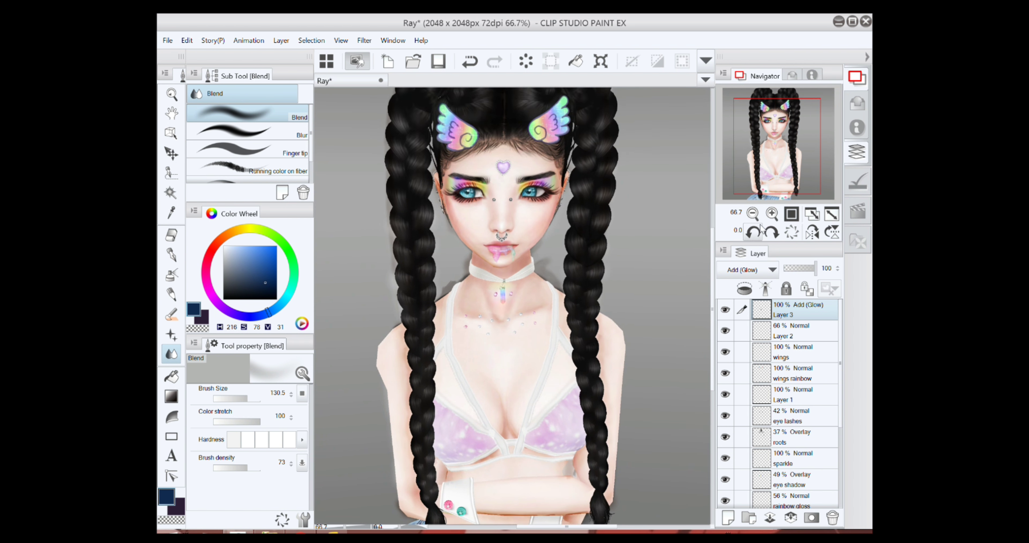
Dab white glow onto the chest gems with the Darker pencil at size 10 and soften it with Blend at size 23.5.
key(p)
scroll(547, 266, up, 3)
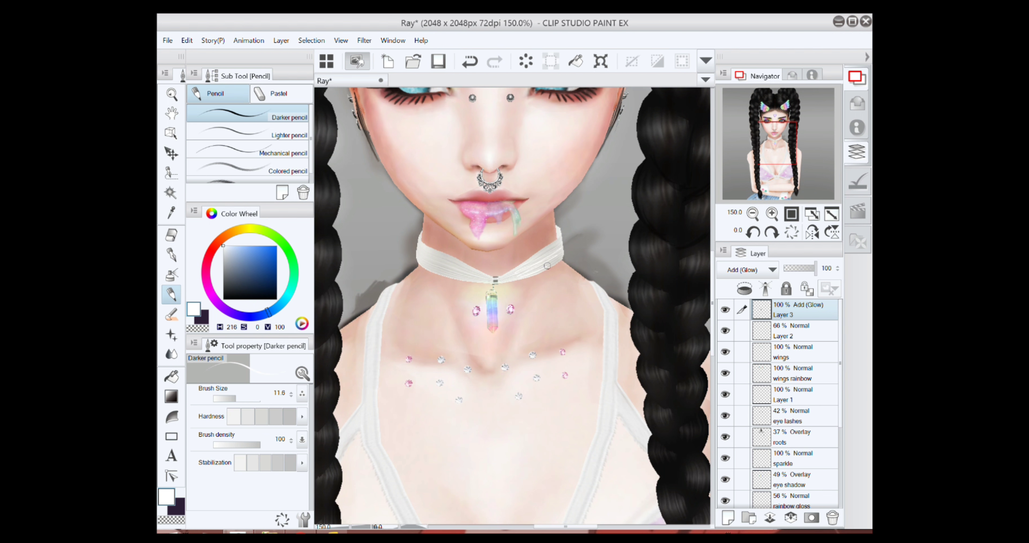
scroll(521, 272, up, 4)
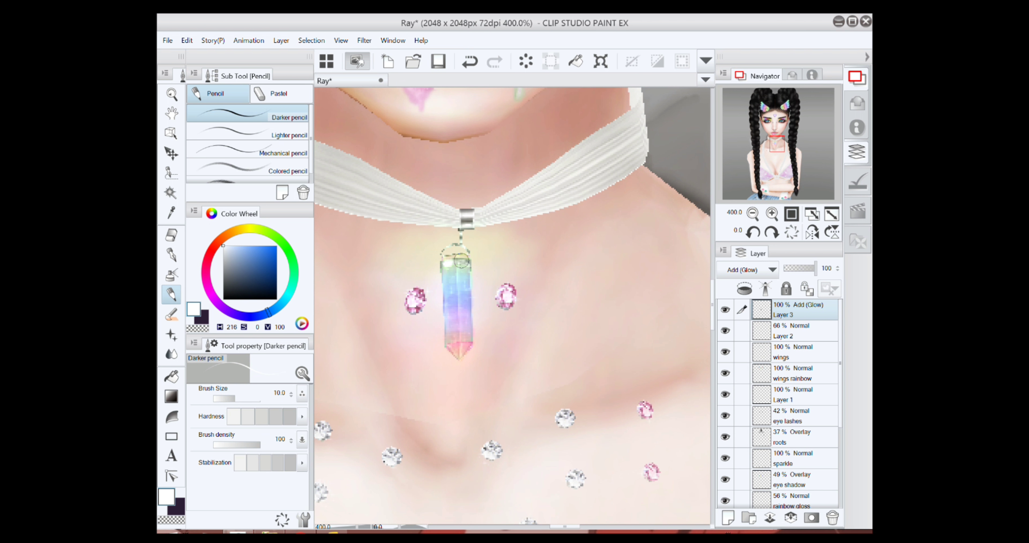
scroll(450, 258, down, 6)
scroll(628, 251, up, 6)
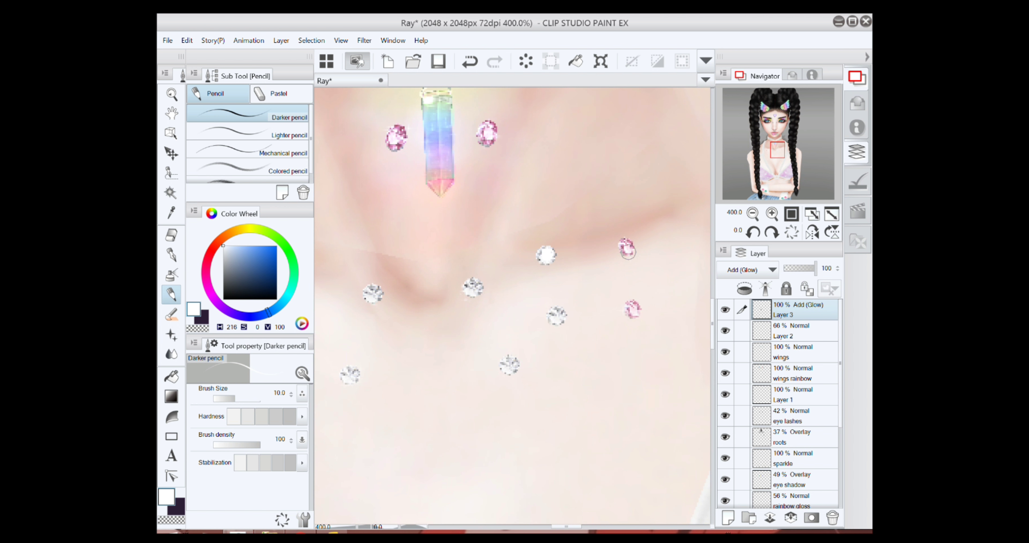
scroll(425, 292, left, 2)
scroll(357, 272, up, 2)
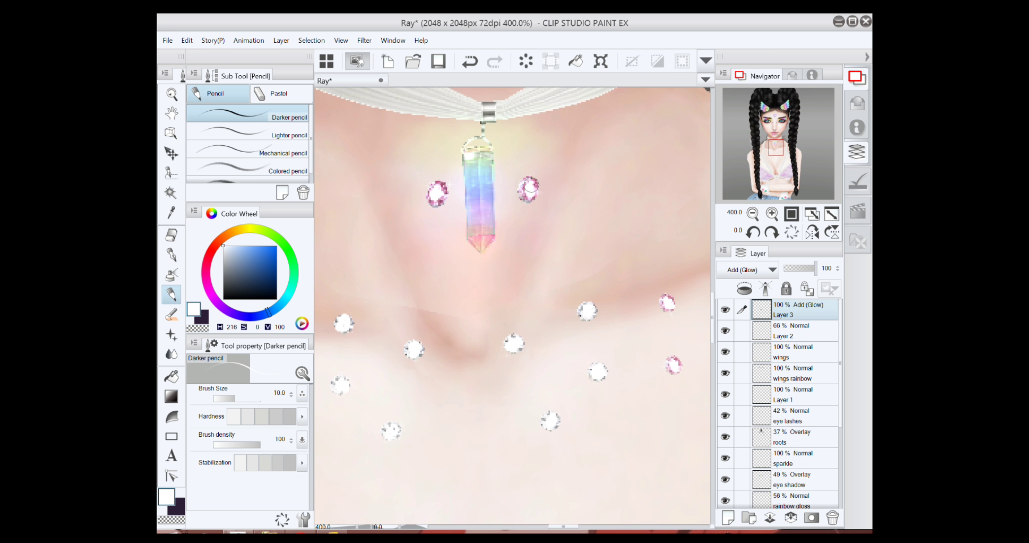
key(j)
scroll(386, 321, down, 3)
scroll(370, 338, down, 5)
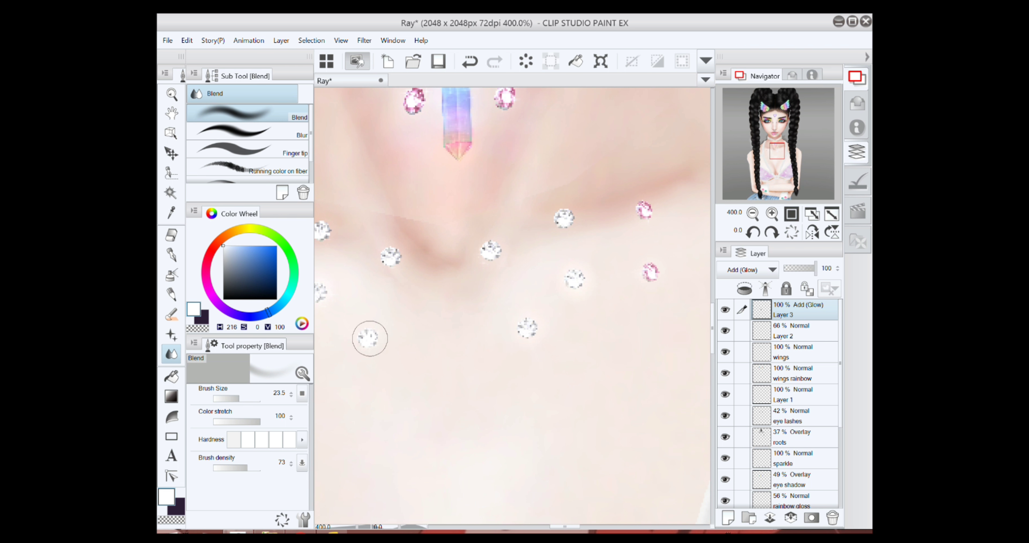
scroll(532, 268, down, 2)
Paint a purple glow over the forehead heart with the Oil paint flat brush at size 9.2 and blend it outward at size 25.4.
scroll(504, 218, up, 8)
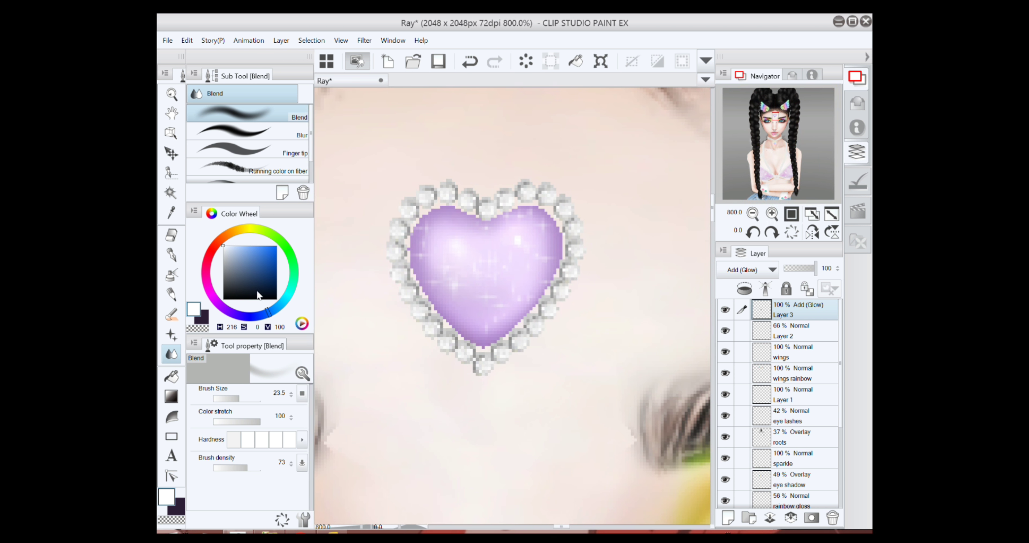
key(b)
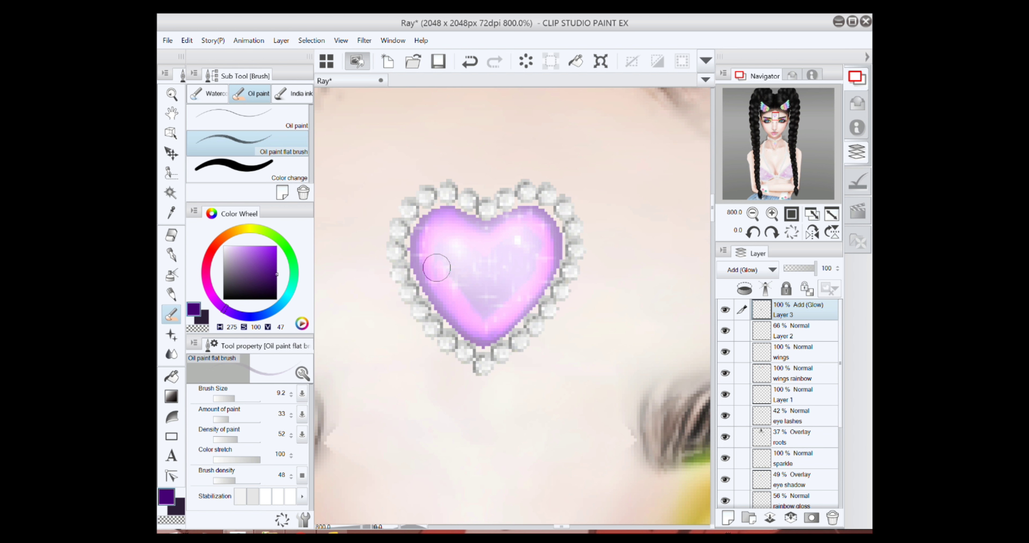
key(j)
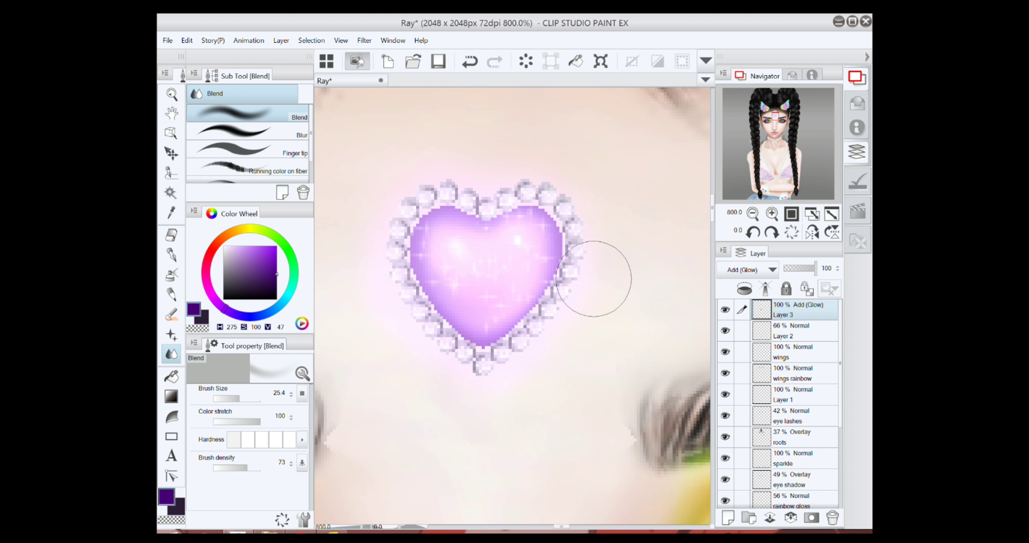
scroll(496, 303, down, 6)
scroll(478, 284, up, 3)
Lower Layer 3's opacity to 63% and erase the purple glow around the heart's pearl border.
drag(815, 268, 806, 268)
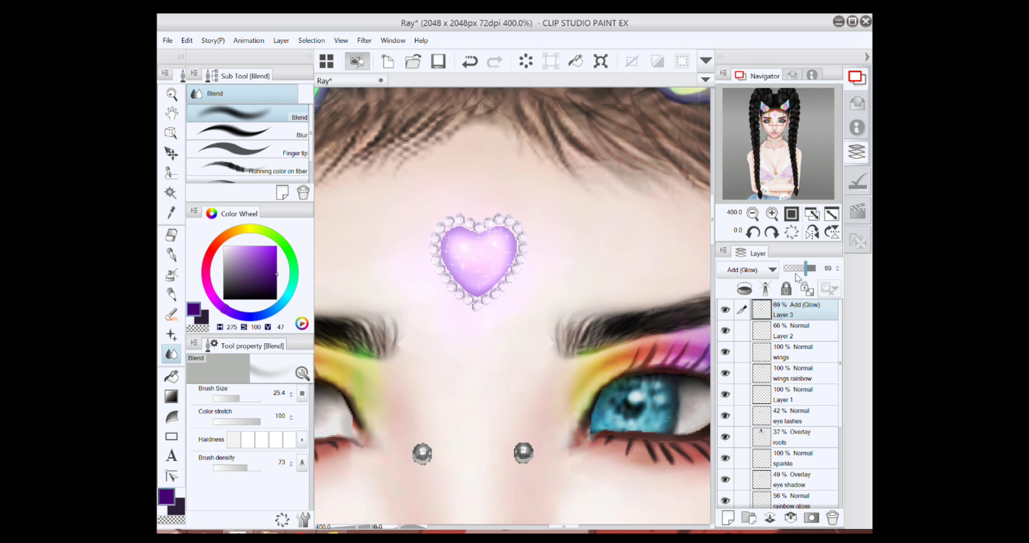
key(e)
key(ctrl+z)
Add pale grey highlights to the nose studs and the eyes with the Darker pencil at size 18.6.
click(255, 285)
key(p)
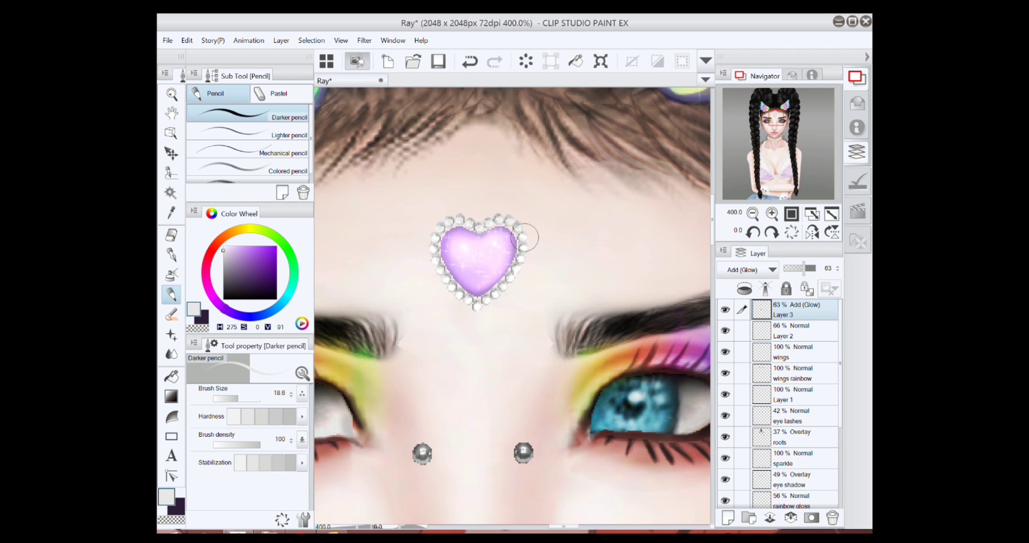
scroll(439, 229, down, 5)
scroll(502, 214, up, 5)
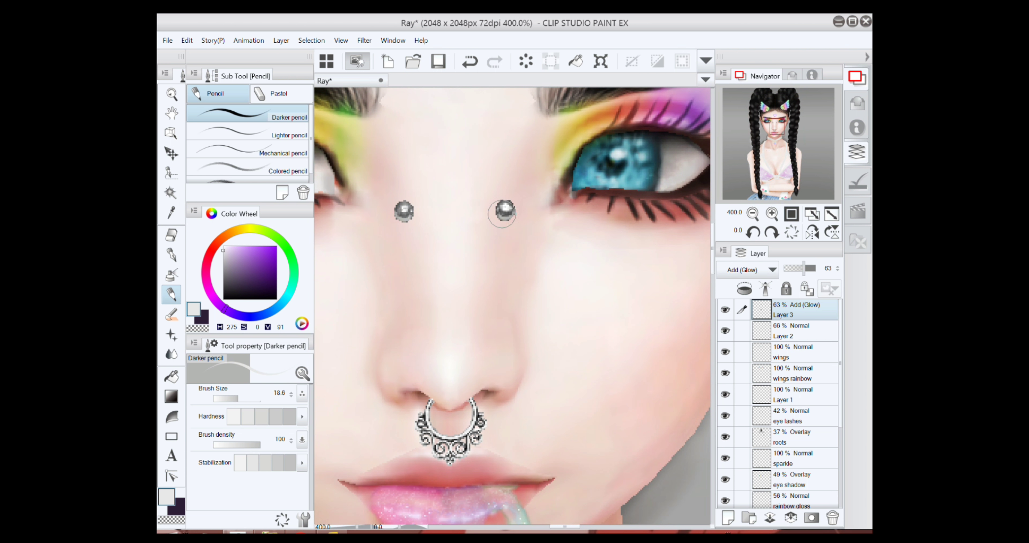
scroll(402, 213, down, 5)
scroll(509, 240, up, 5)
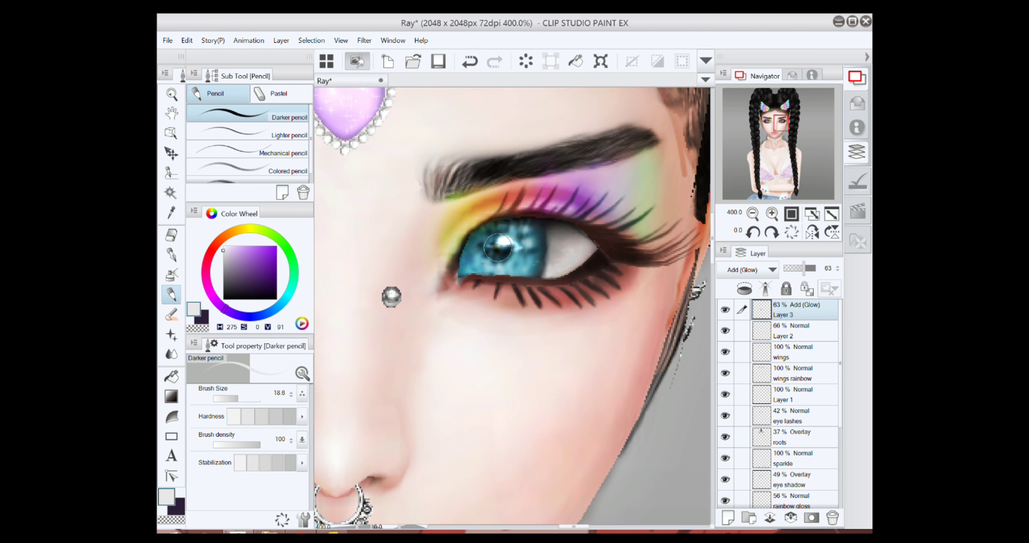
scroll(500, 273, down, 5)
scroll(426, 284, up, 5)
scroll(425, 305, down, 5)
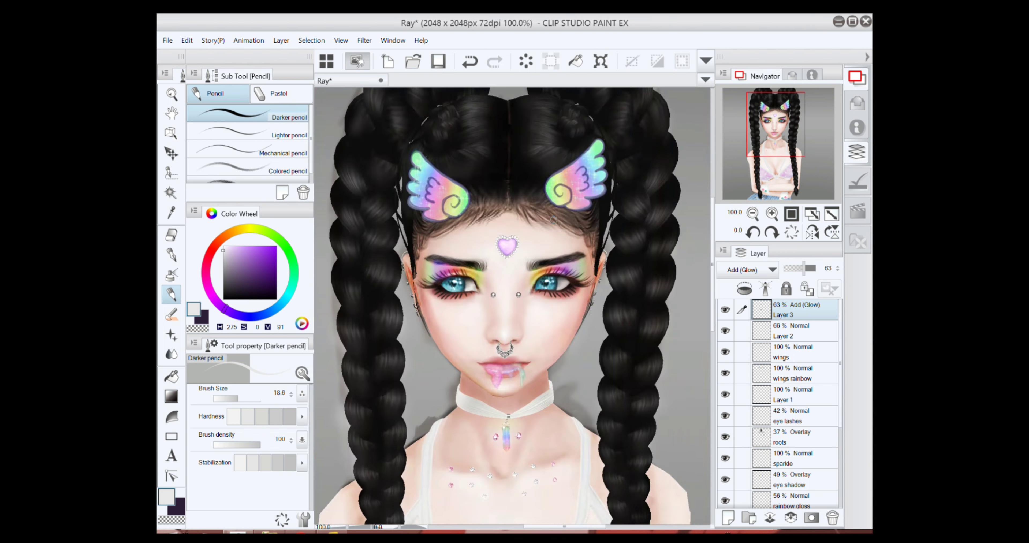
Create Layer 4 and draw green, cyan, blue, magenta, red, orange and yellow vertical stripes over one bra cup with the Darker pencil.
scroll(584, 276, up, 4)
key(ctrl+shift+n)
click(289, 247)
click(277, 246)
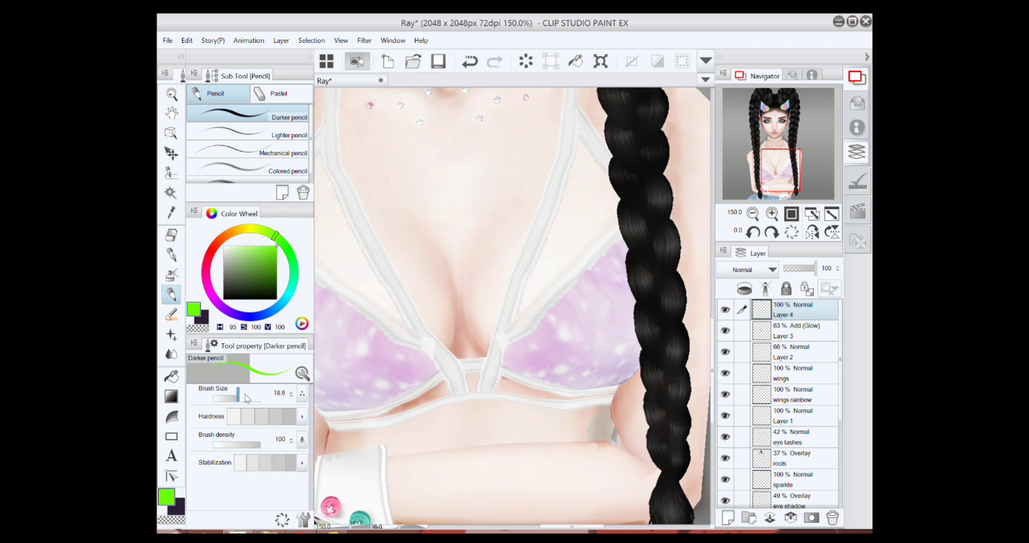
drag(516, 328, 514, 374)
click(250, 227)
drag(537, 313, 536, 386)
click(228, 232)
click(252, 317)
mouse_move(547, 305)
mouse_down()
mouse_move(545, 383)
mouse_move(556, 384)
mouse_up()
click(229, 312)
click(212, 296)
mouse_move(575, 282)
mouse_down()
mouse_move(573, 388)
mouse_move(595, 365)
mouse_up()
click(211, 252)
click(228, 236)
mouse_move(604, 255)
mouse_down()
mouse_move(601, 393)
mouse_move(613, 355)
mouse_up()
click(239, 231)
click(255, 230)
drag(625, 239, 629, 392)
Blend the bra cup's rainbow stripes together and lower Layer 4's opacity to 35%.
key(j)
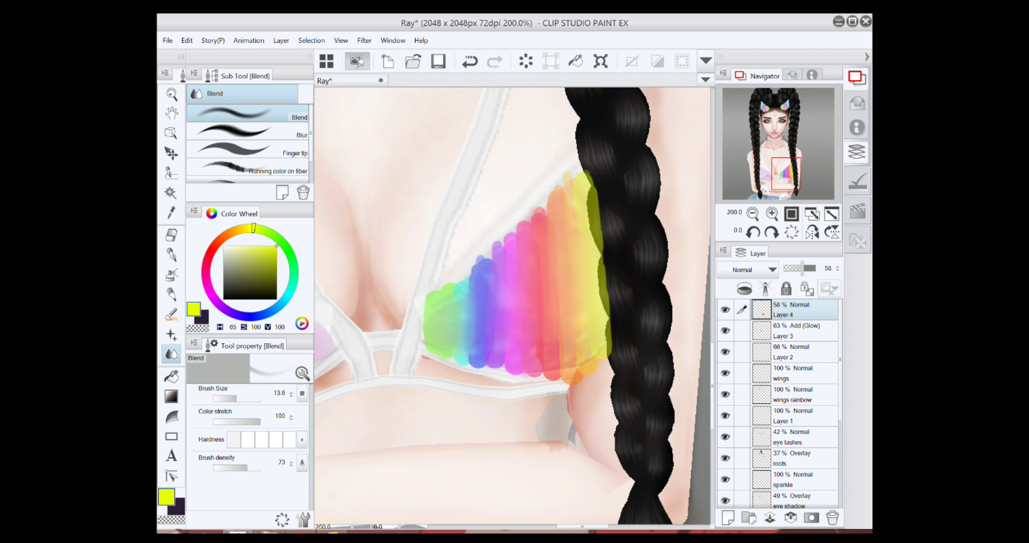
click(753, 213)
drag(801, 268, 795, 268)
Erase the colour spilling outside the bra cup with the Hard eraser at size 88.4 and smooth the edges with Blend at size 17.2.
click(172, 235)
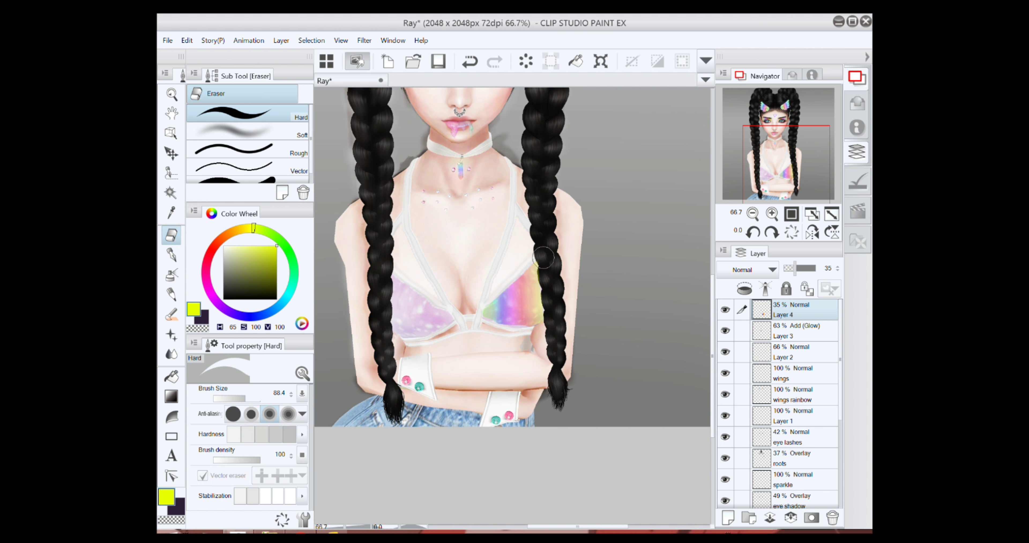
scroll(636, 280, down, 1)
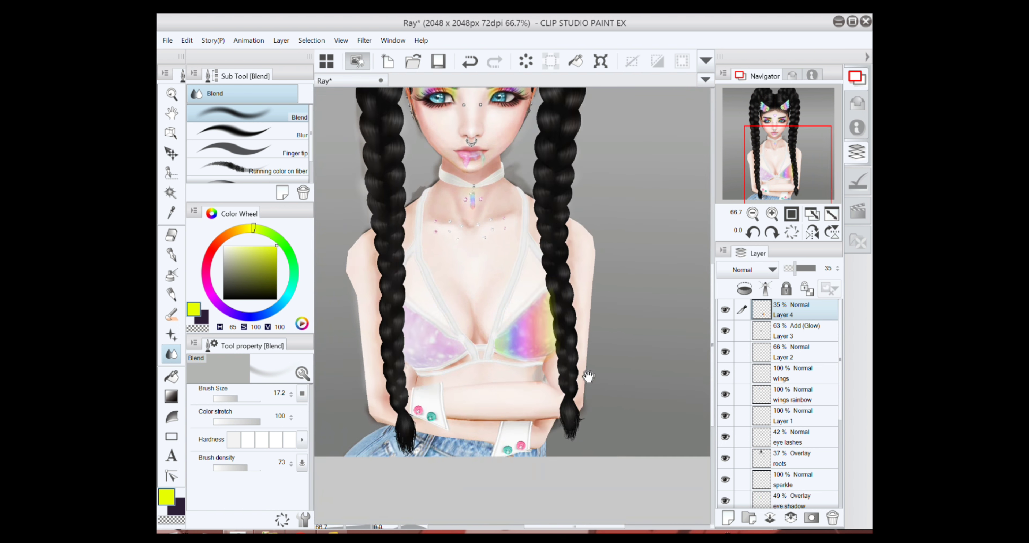
scroll(585, 379, down, 1)
scroll(586, 378, up, 1)
Duplicate Layer 4, flip the copy horizontally, and rotate and place it over the other bra cup.
click(187, 40)
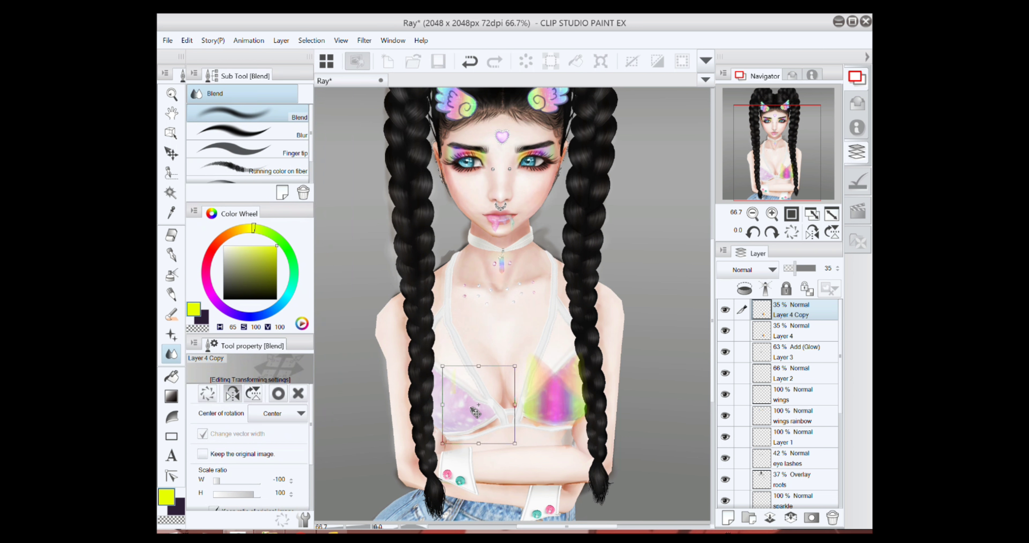
drag(492, 352, 499, 346)
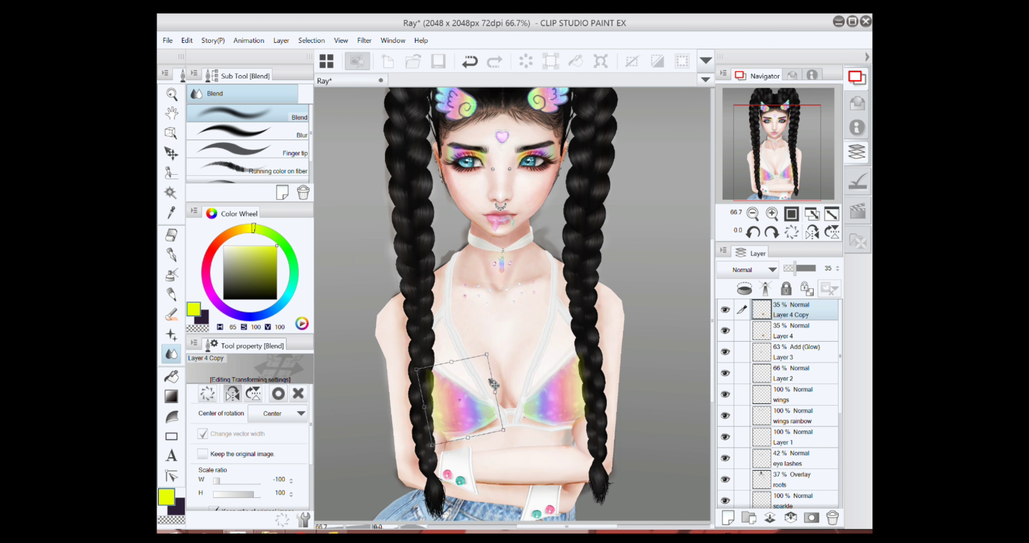
key(Return)
Clean the copied rainbow's overflow with the Soft eraser at size 95.6 and blend its edges at size 17.2.
scroll(551, 378, up, 1)
key(e)
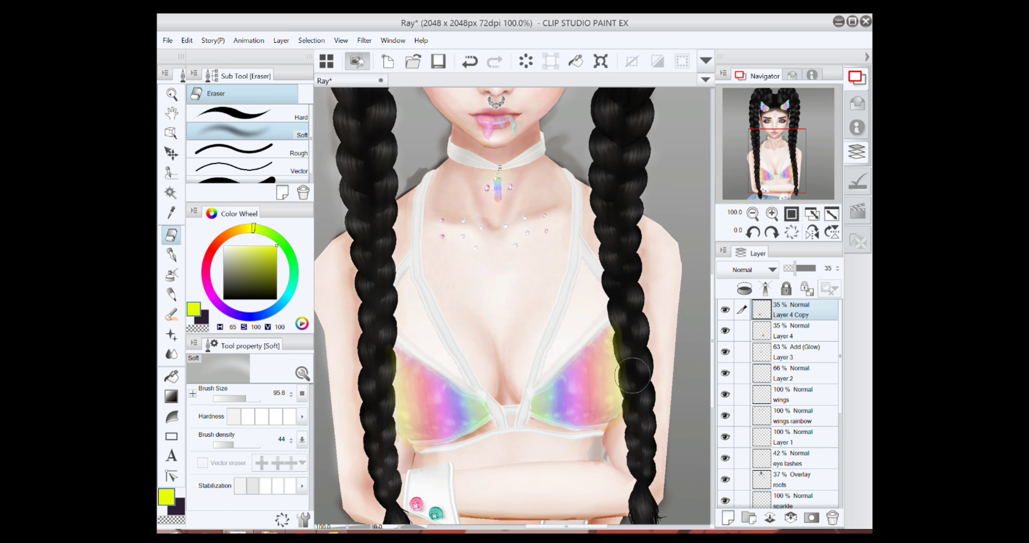
scroll(633, 375, up, 1)
key(j)
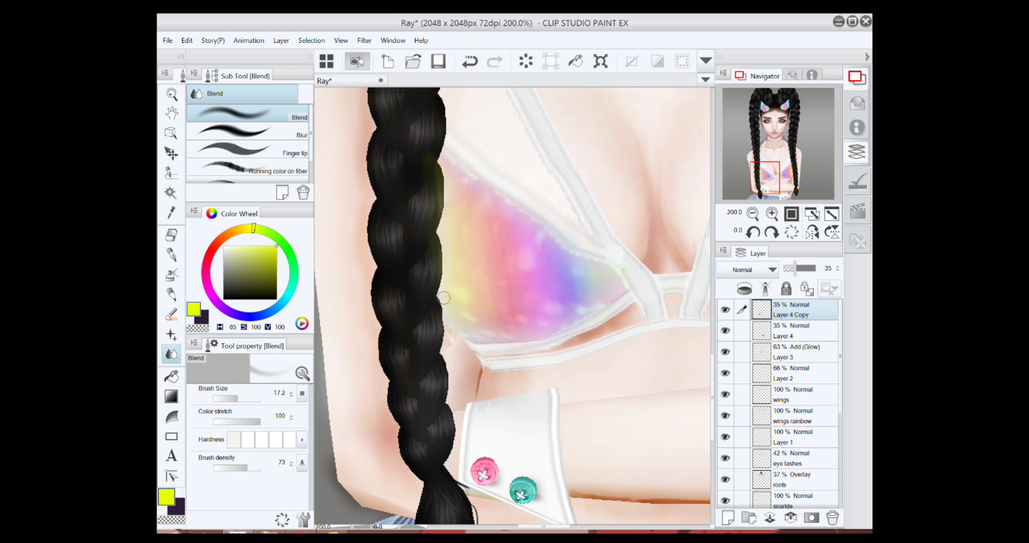
Set the opacity of Layer 4 Copy to 42% and Layer 4 to 48%.
drag(810, 273, 800, 268)
key(ctrl+minus)
key(ctrl+minus)
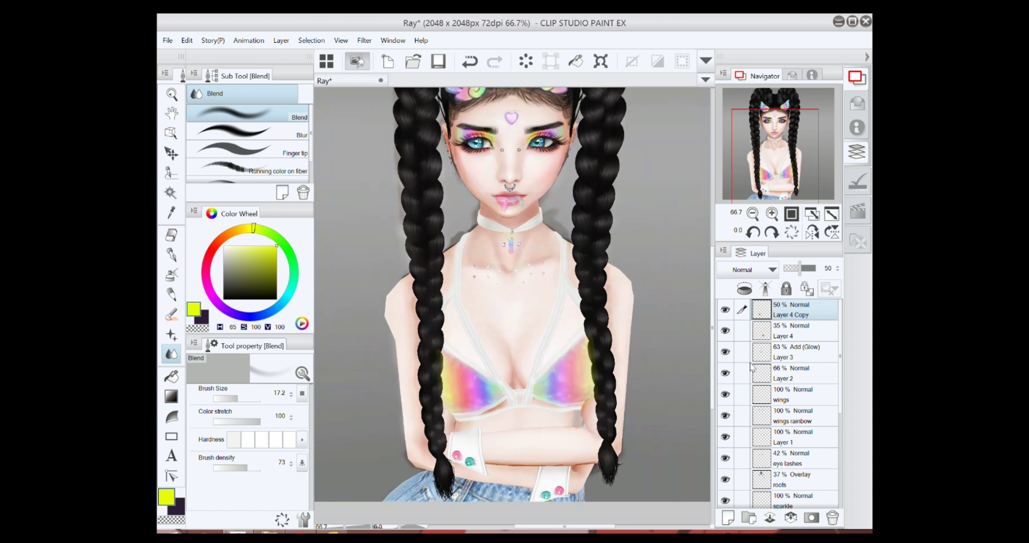
key(ctrl+minus)
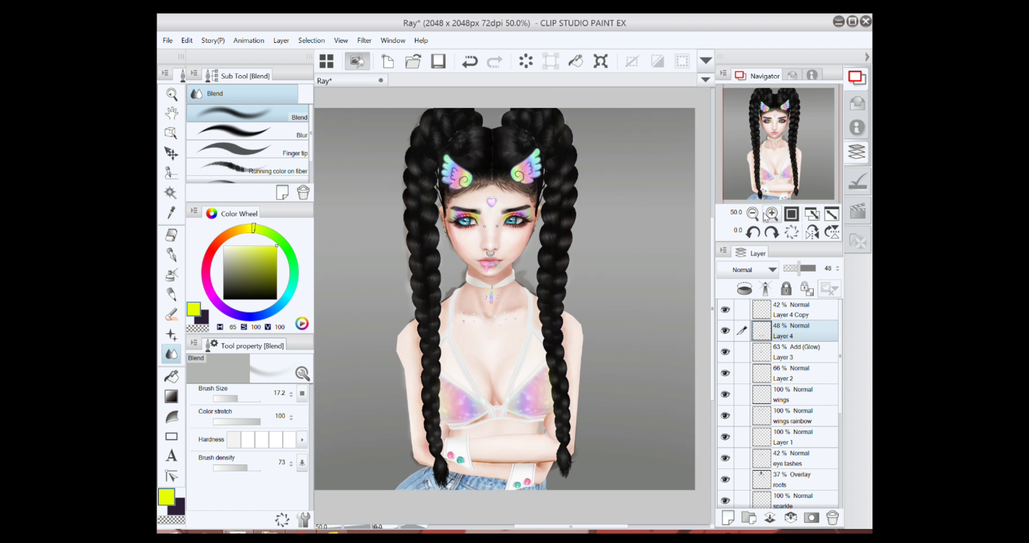
key(p)
drag(617, 399, 621, 455)
key(Delete)
drag(586, 223, 638, 256)
Duplicate the hiResSnapshot7 layer and hide the original.
key(e)
ctrl+shift+click(471, 321)
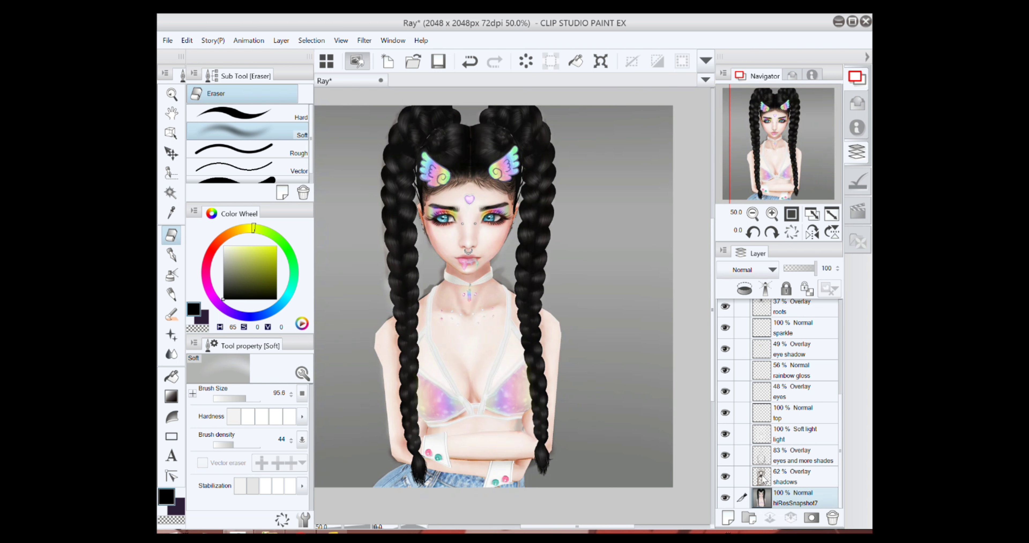
ctrl+shift+click(567, 305)
ctrl+shift+click(452, 172)
key(ctrl+c)
key(ctrl+v)
Delete the grey background areas on both sides of the avatar from hiResSnapshot7 Copy using Auto select, and clear the selection.
key(w)
click(620, 116)
key(Delete)
click(616, 309)
key(Delete)
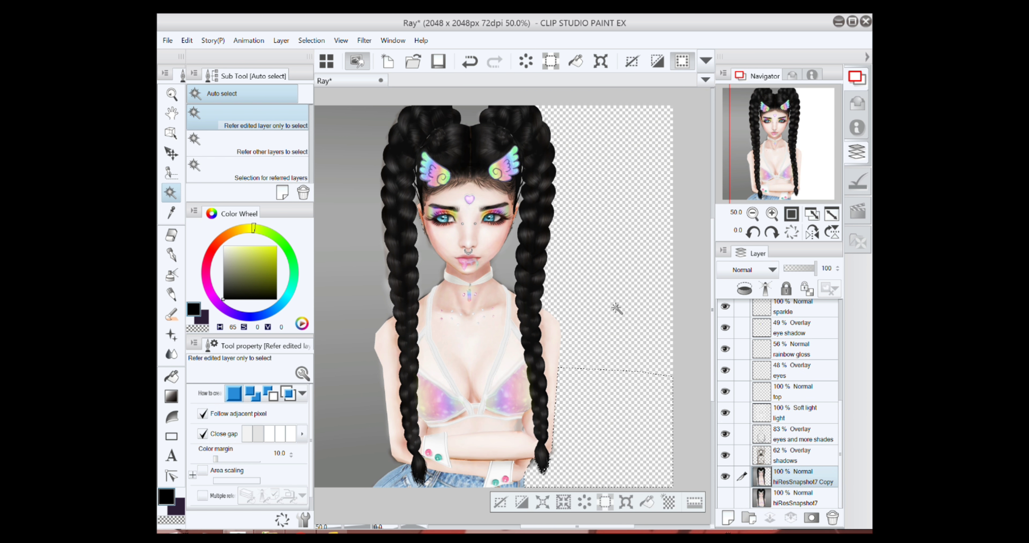
click(352, 239)
key(Delete)
key(ctrl+d)
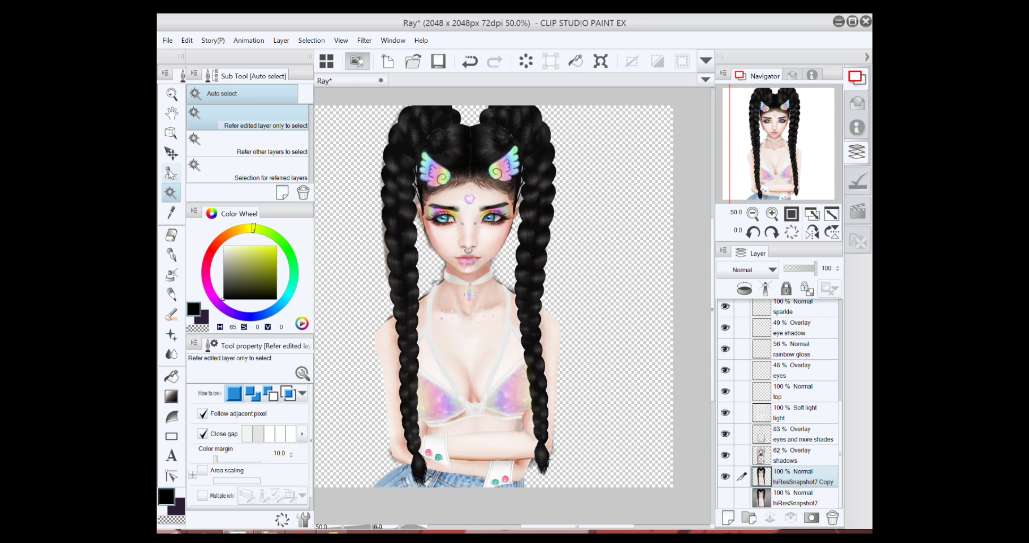
Add new layers beneath the cut-out avatar and try a rectangle fill as the background.
key(u)
key(ctrl+shift+n)
click(259, 271)
click(274, 268)
key(ctrl+minus)
drag(379, 156, 666, 493)
key(ctrl+shift+n)
key(ctrl+z)
Fill Layer 6 with a light blue rectangle background and a dark blue band across its lower third.
click(221, 310)
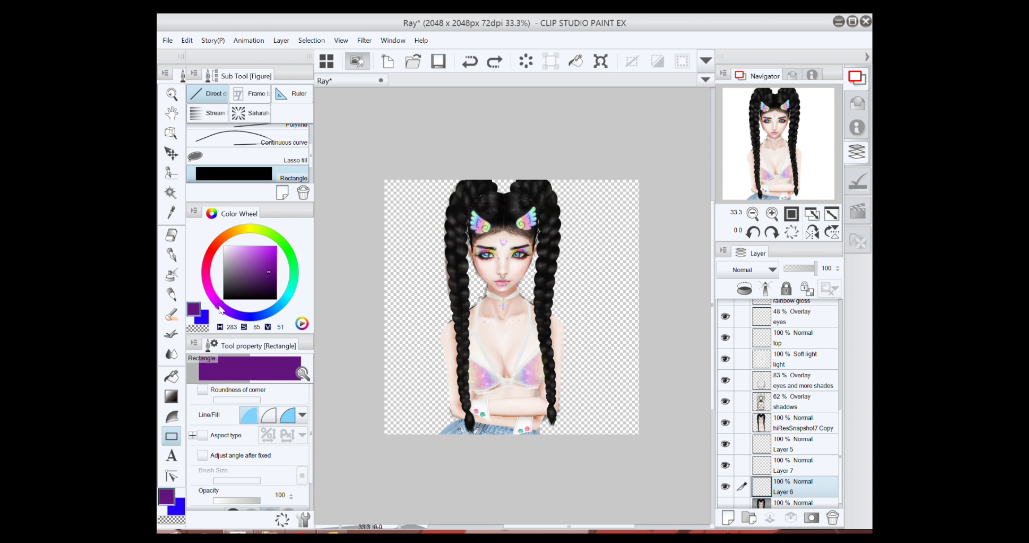
click(271, 317)
click(254, 256)
drag(367, 156, 640, 450)
key(ctrl+z)
drag(380, 385, 642, 309)
click(253, 245)
drag(356, 156, 440, 347)
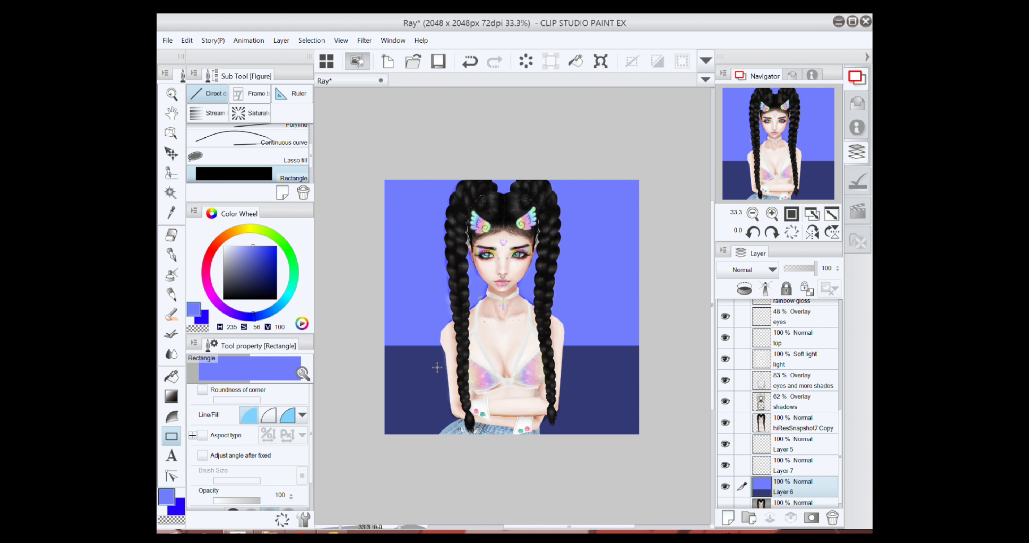
key(ctrl+z)
Fill darker rectangles along both sides of the blue background and smooth them in with Blend at size 1354.2.
mouse_move(365, 177)
mouse_down()
mouse_move(640, 350)
mouse_move(412, 440)
mouse_up()
click(239, 280)
drag(616, 155, 675, 496)
click(172, 354)
mouse_move(415, 179)
mouse_down()
mouse_move(415, 421)
mouse_move(385, 431)
mouse_move(383, 217)
mouse_move(440, 379)
mouse_up()
mouse_move(482, 337)
mouse_down()
mouse_move(609, 436)
mouse_move(583, 147)
mouse_move(548, 412)
mouse_up()
key(ctrl+z)
key(ctrl+plus)
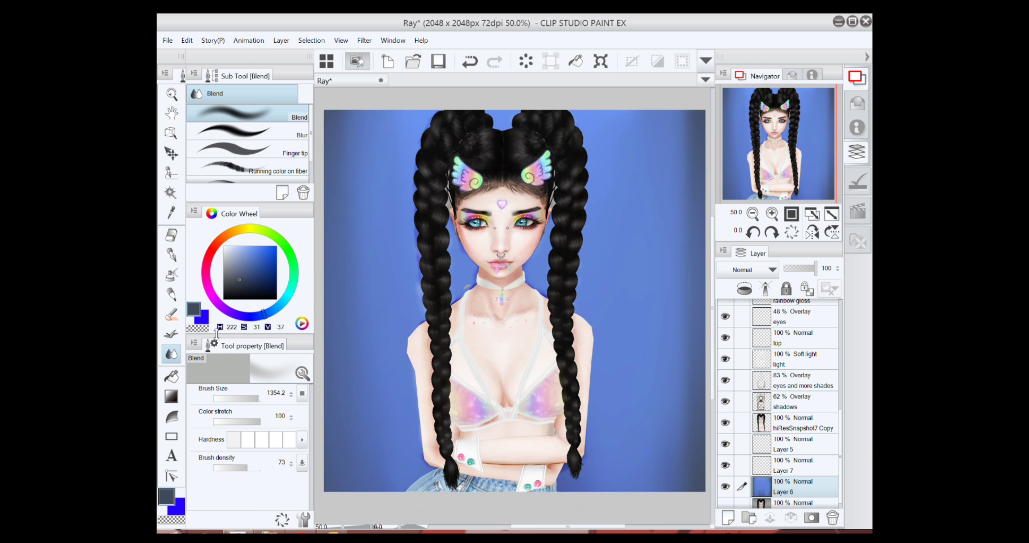
Airbrush dark blue shading and a purple lower half onto the background at size 2000, and blend them at size 1354.2.
key(b)
drag(501, 298, 529, 387)
key(ctrl+minus)
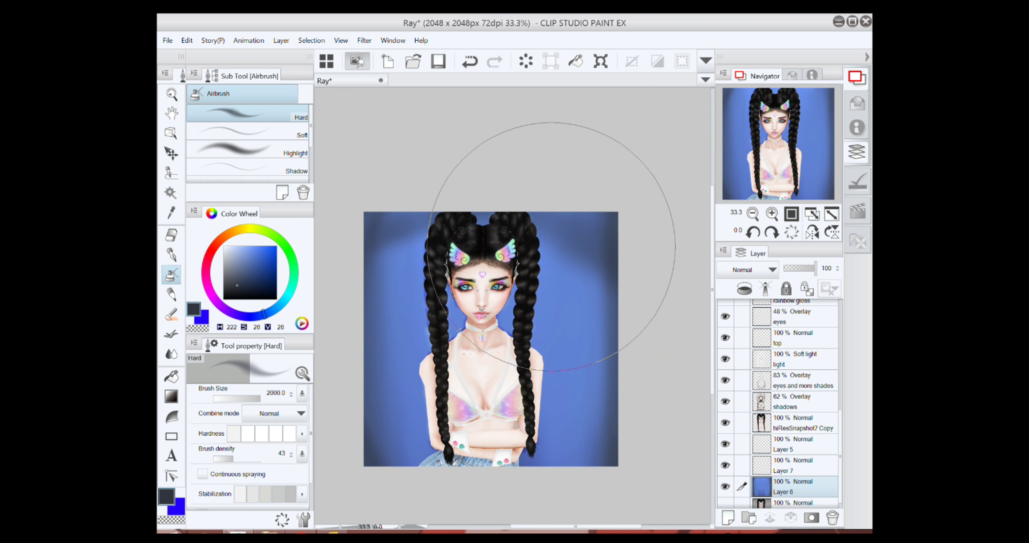
drag(492, 325, 494, 256)
mouse_move(437, 447)
mouse_down()
mouse_move(667, 436)
mouse_move(574, 391)
mouse_move(687, 343)
mouse_move(666, 367)
mouse_move(643, 436)
mouse_up()
key(j)
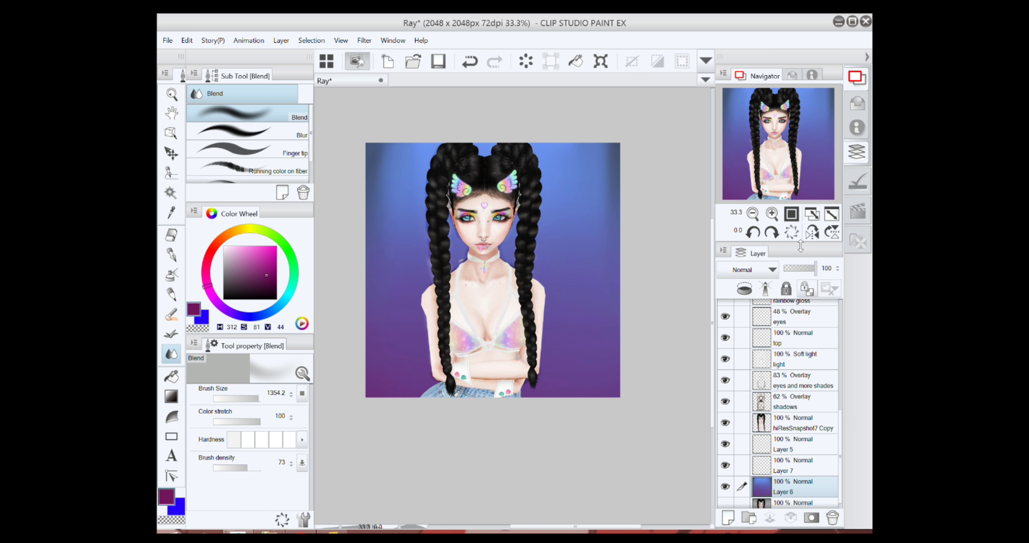
Try auto-selecting areas on the snapshot layer and its cut-out copy, and undo and redo the recent edits to compare them.
scroll(464, 248, up, 2)
key(w)
click(531, 377)
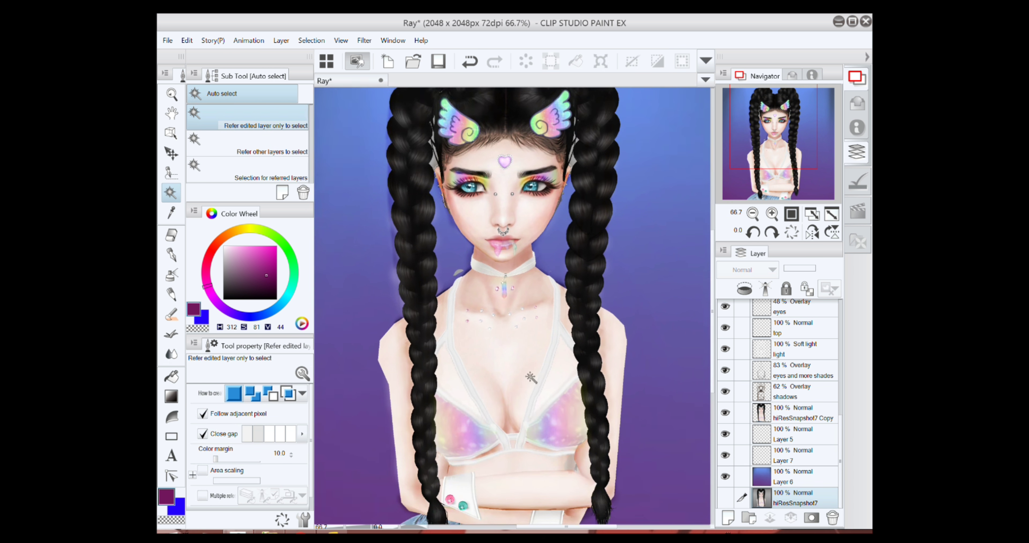
scroll(641, 392, down, 1)
click(795, 413)
key(ctrl+z)
key(ctrl+z)
key(ctrl+z)
key(ctrl+z)
key(ctrl+z)
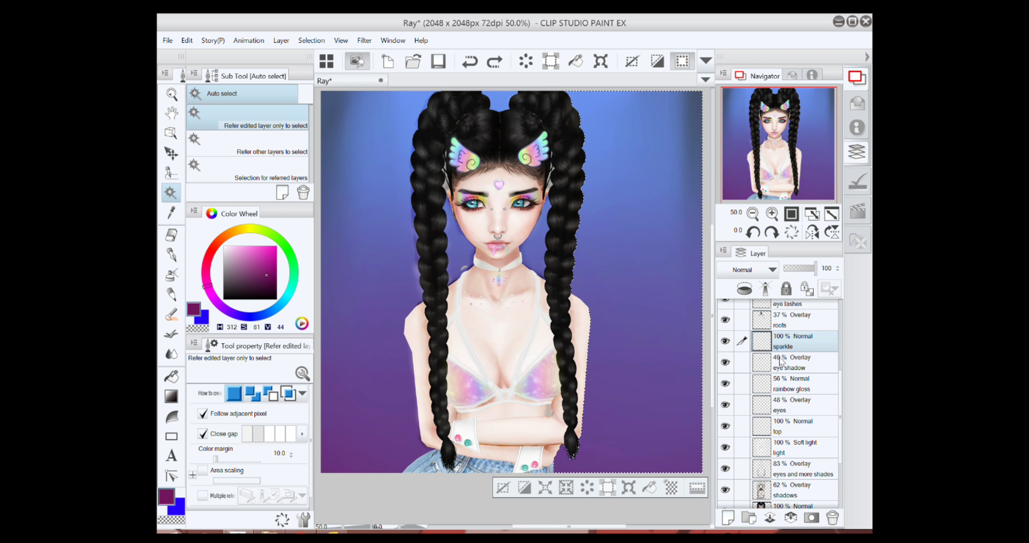
key(ctrl+y)
key(ctrl+y)
key(ctrl+y)
key(ctrl+y)
key(ctrl+y)
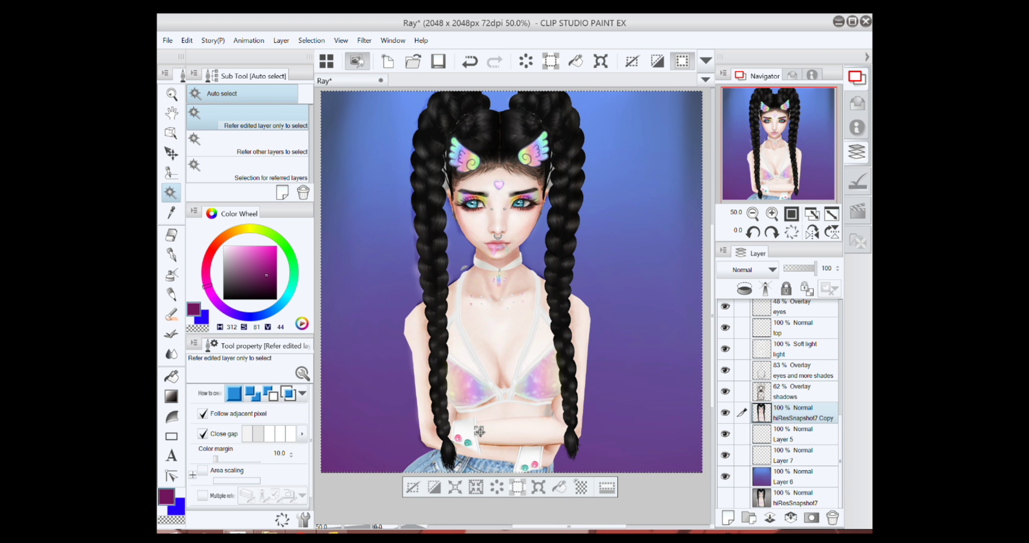
Step back and forth through the recent layer edits, clear the selection and inspect the neck area for stray fragments.
click(793, 389)
key(ctrl+z)
key(ctrl+z)
key(ctrl+z)
key(ctrl+z)
key(ctrl+z)
key(ctrl+z)
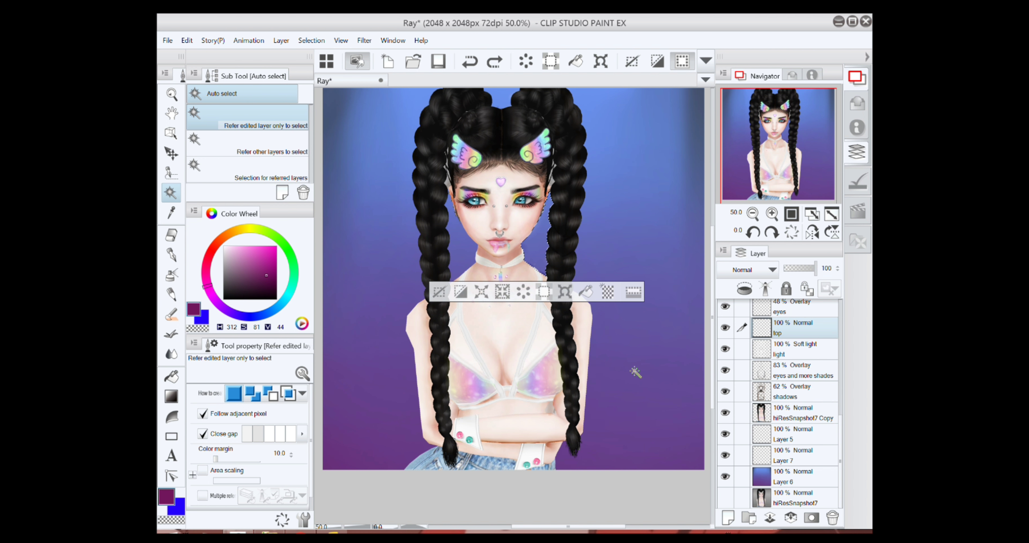
key(ctrl+y)
key(ctrl+y)
key(ctrl+y)
key(ctrl+y)
key(ctrl+d)
scroll(491, 256, up, 4)
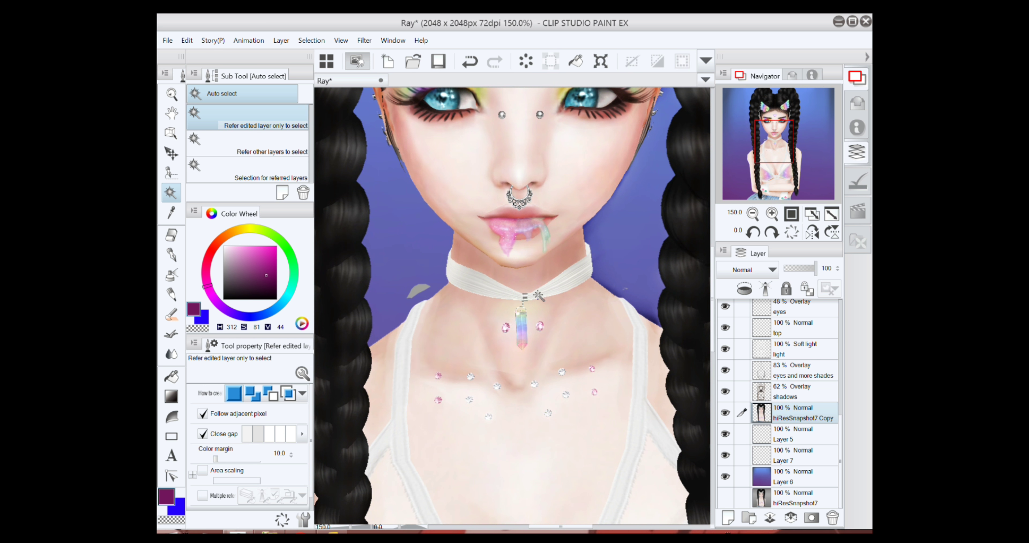
Undo the last edits on the top layer to get rid of the stray fragment beside the avatar's neck.
key(ctrl+z)
key(ctrl+z)
key(e)
key(ctrl+d)
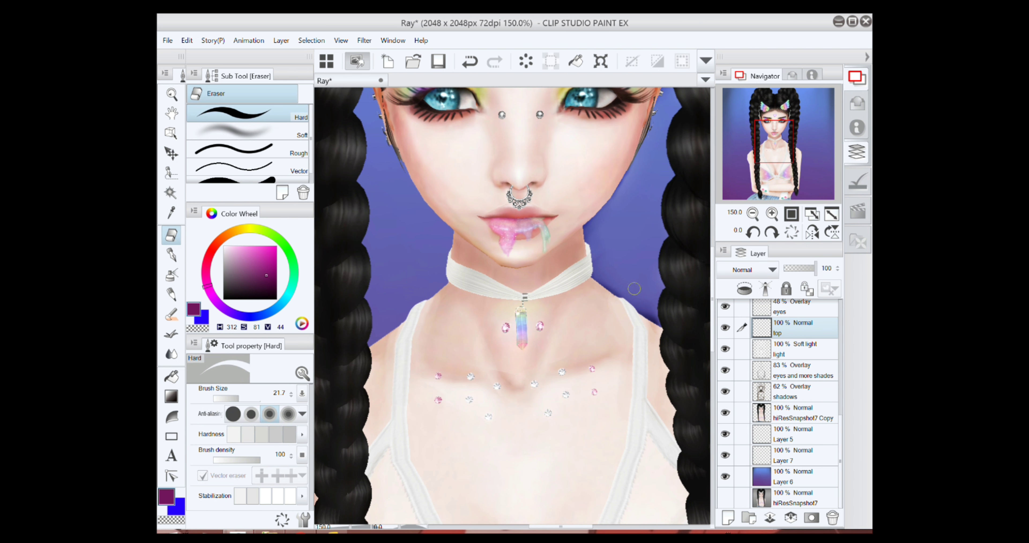
drag(407, 152, 487, 419)
key(w)
key(ctrl+z)
Auto-select and clear the leftover grey gaps between the braid and the hair clip on the hiResSnapshot7 Copy layer.
scroll(504, 344, up, 4)
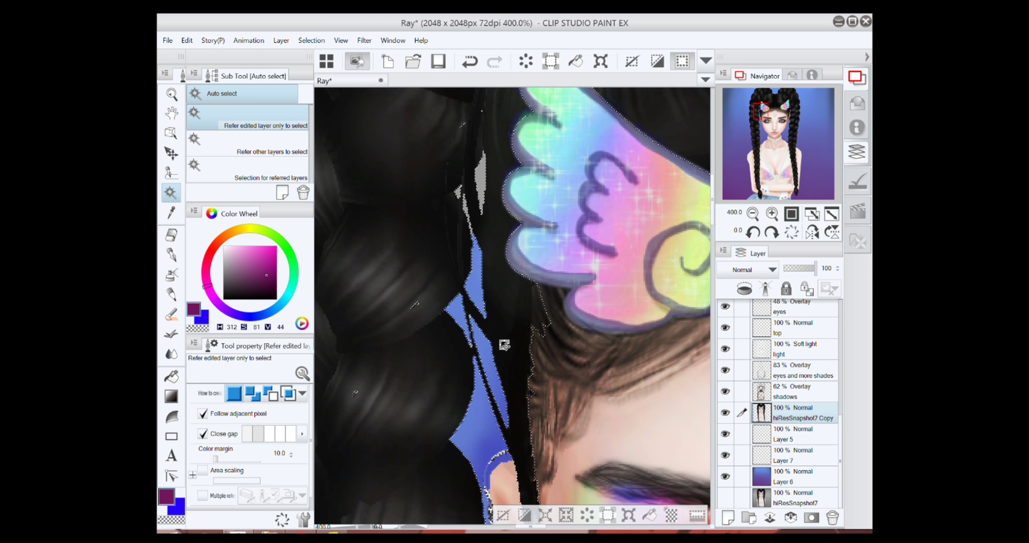
scroll(504, 345, up, 4)
click(759, 219)
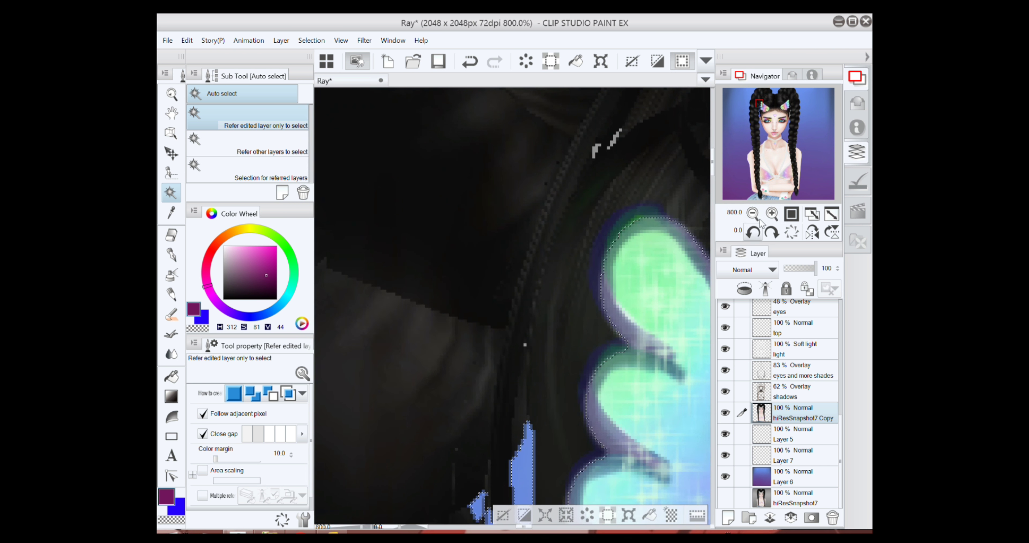
scroll(484, 336, up, 2)
scroll(485, 336, down, 2)
click(552, 245)
scroll(570, 321, up, 2)
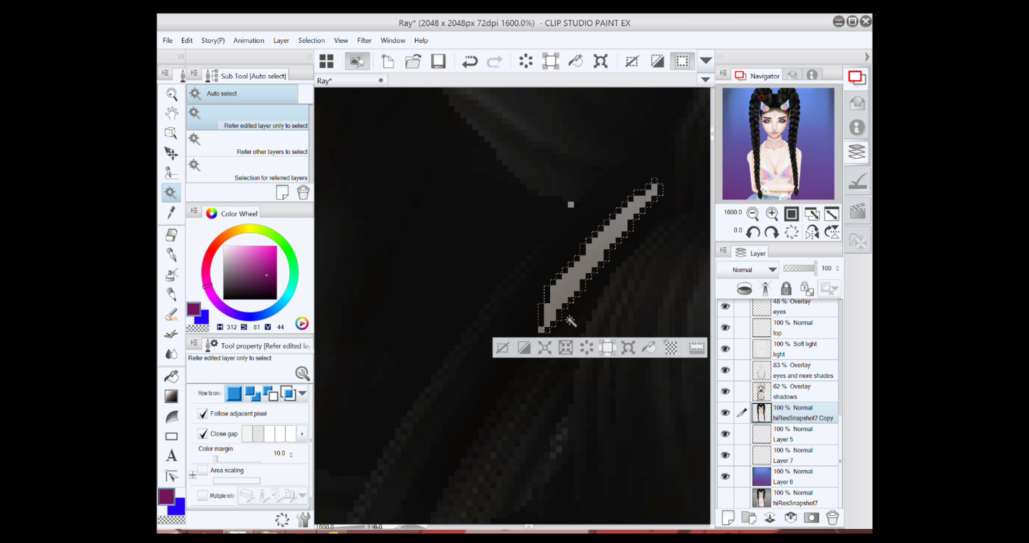
Clear the small leftover grey gaps in the upper hair on the cut-out layer using Auto select.
scroll(571, 321, down, 5)
scroll(571, 320, up, 2)
scroll(571, 321, down, 6)
key(ctrl+d)
drag(687, 323, 631, 296)
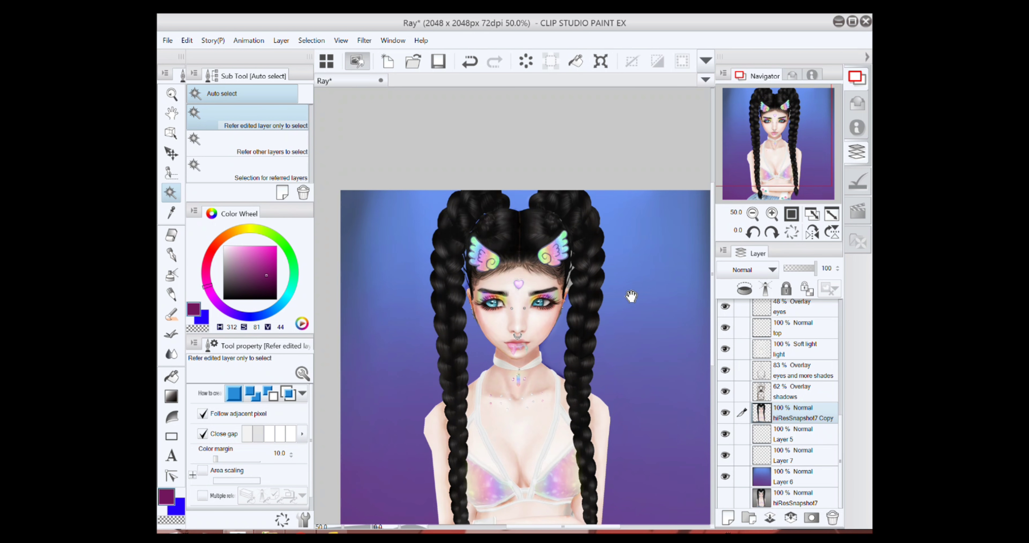
scroll(581, 361, up, 5)
click(552, 310)
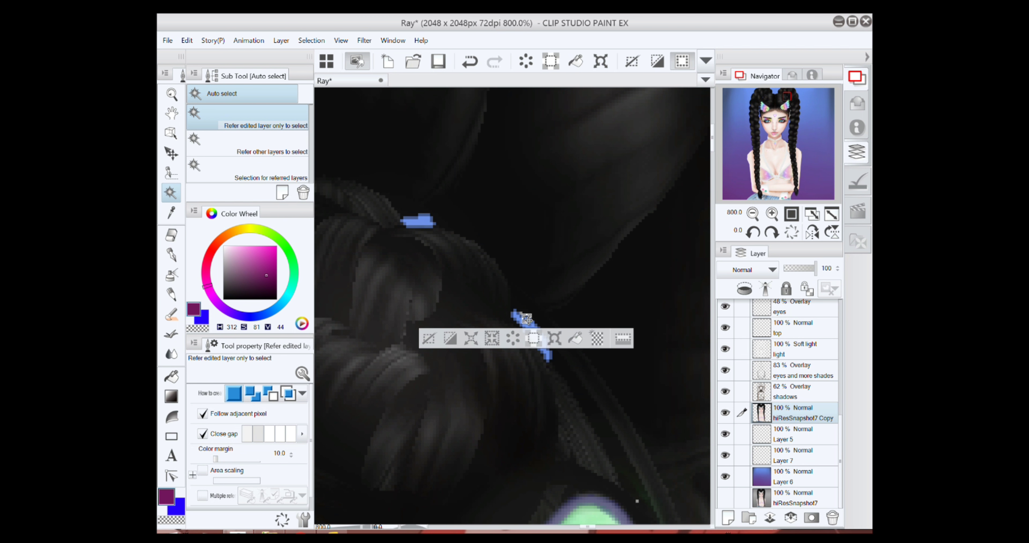
Clear the remaining grey gap between the ear and the other braid, and deselect.
scroll(526, 318, down, 5)
scroll(570, 415, up, 1)
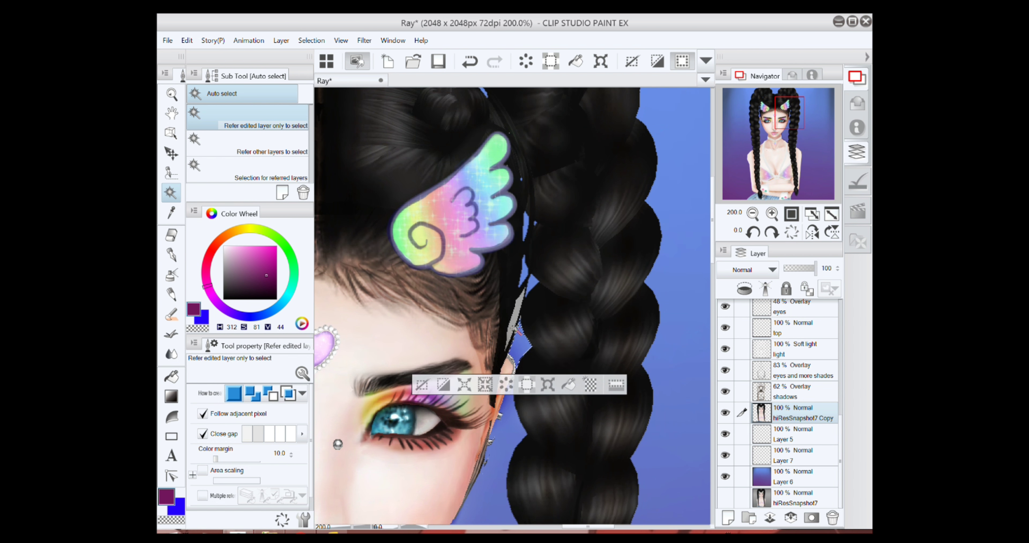
scroll(515, 330, up, 2)
scroll(515, 330, down, 6)
click(795, 392)
key(ctrl+d)
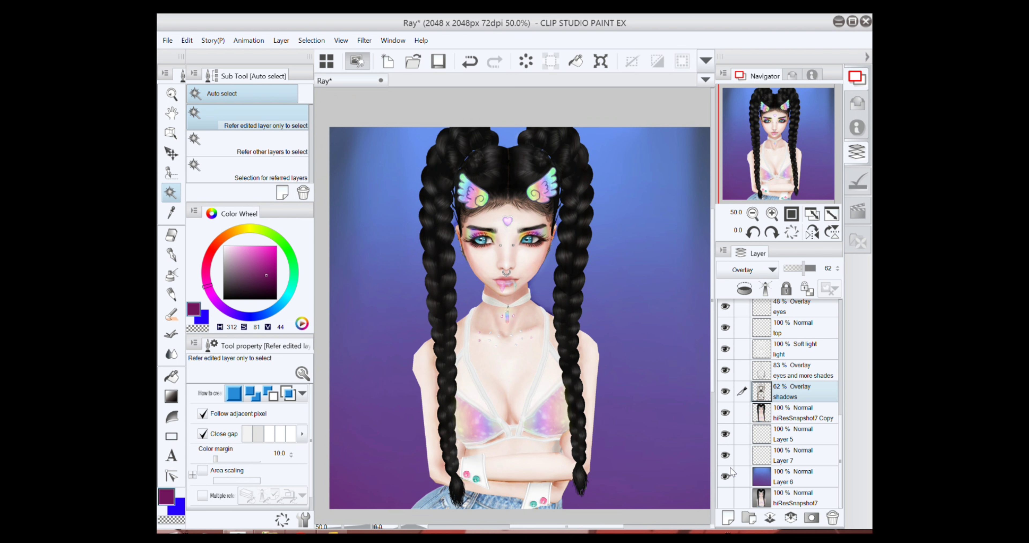
Try scattering purple Husky maple leaf decorations across the background on Layer 6.
click(783, 477)
click(171, 275)
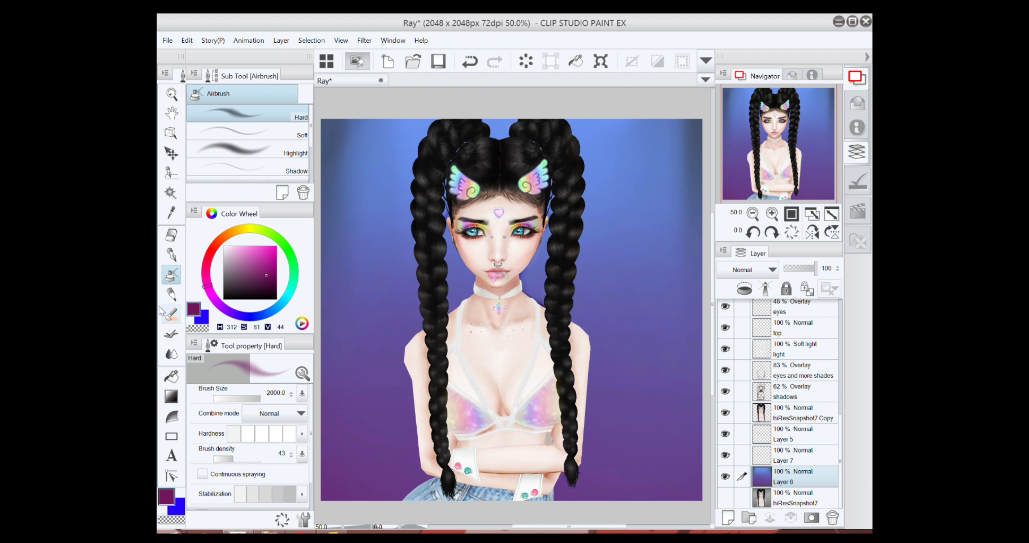
click(172, 334)
scroll(511, 309, down, 1)
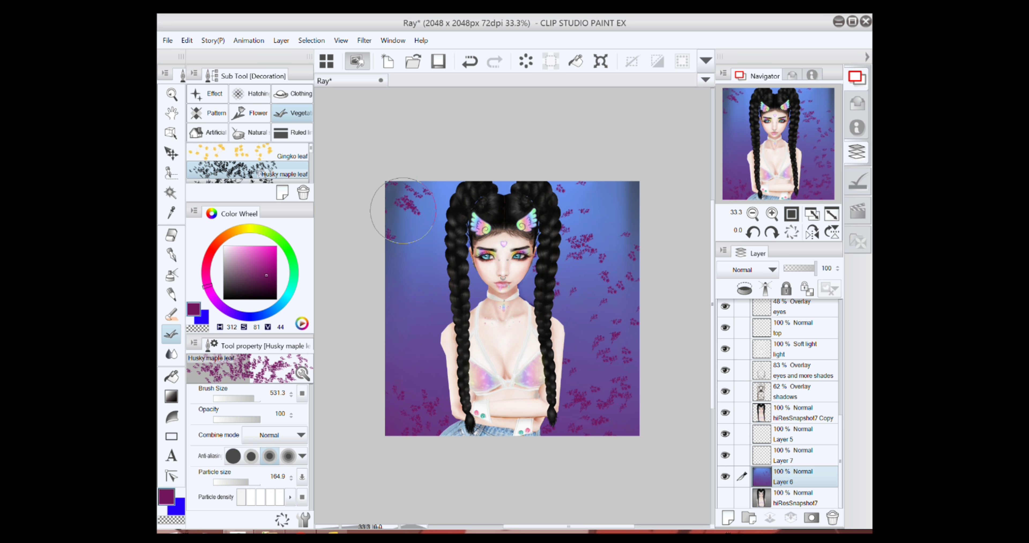
key(ctrl+z)
Try the Grass B and Dotted line decoration brushes on the background and undo the strokes.
drag(276, 203, 276, 263)
click(248, 196)
scroll(248, 199, down, 2)
click(248, 199)
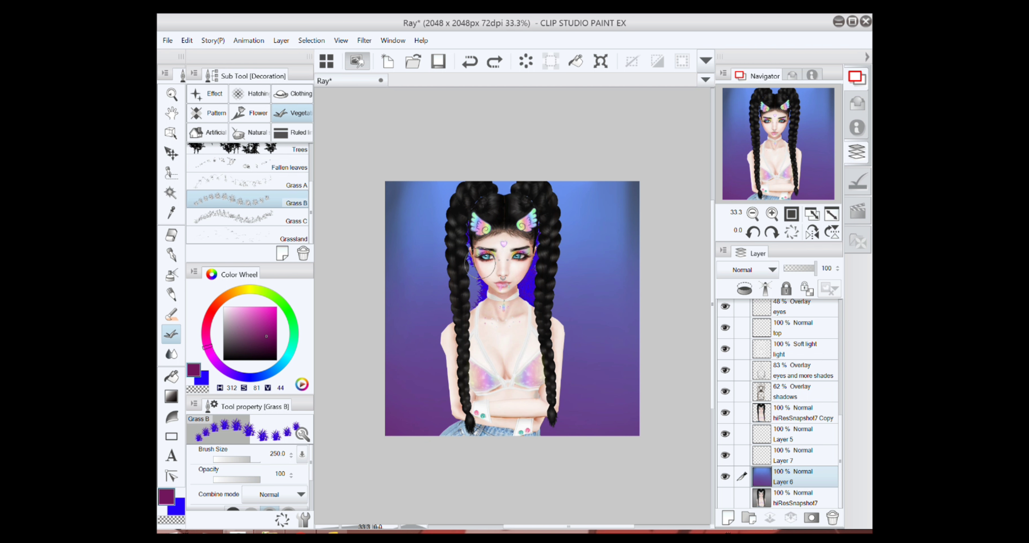
click(292, 132)
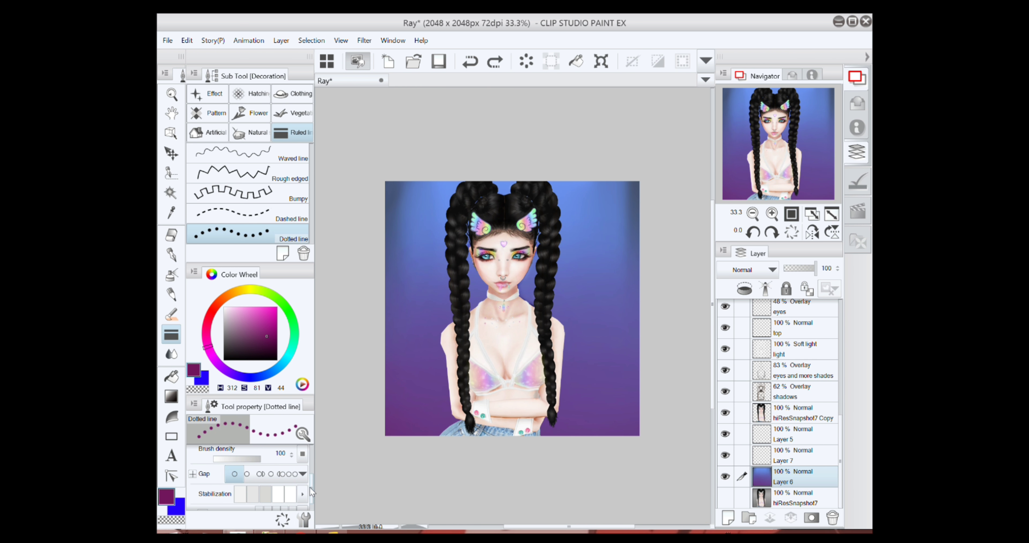
drag(417, 232, 434, 317)
key(ctrl+z)
Add a layer above Layer 6 and try vertical Blurred rainbow strokes on it at 31% opacity.
click(249, 132)
drag(534, 226, 532, 300)
key(ctrl+z)
key(ctrl+z)
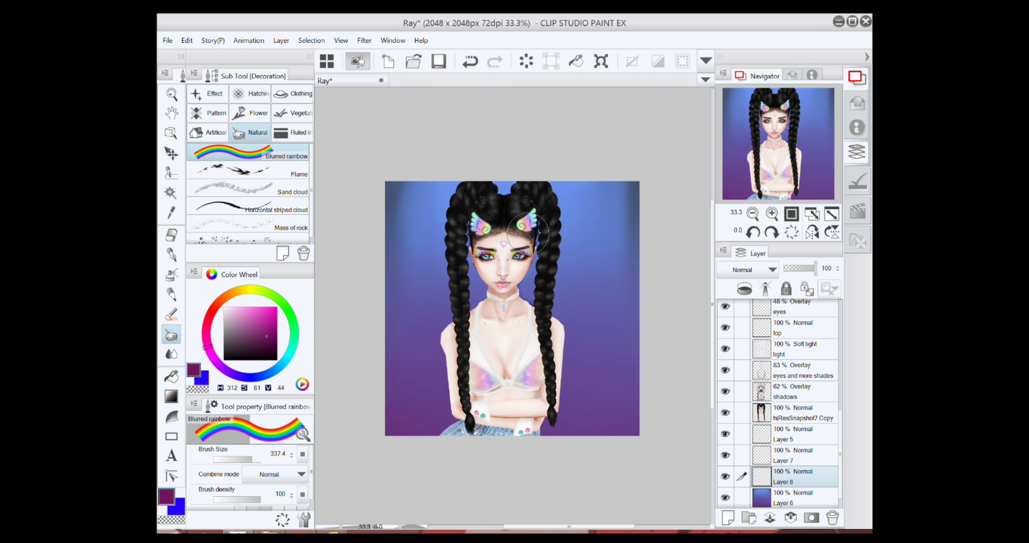
click(794, 271)
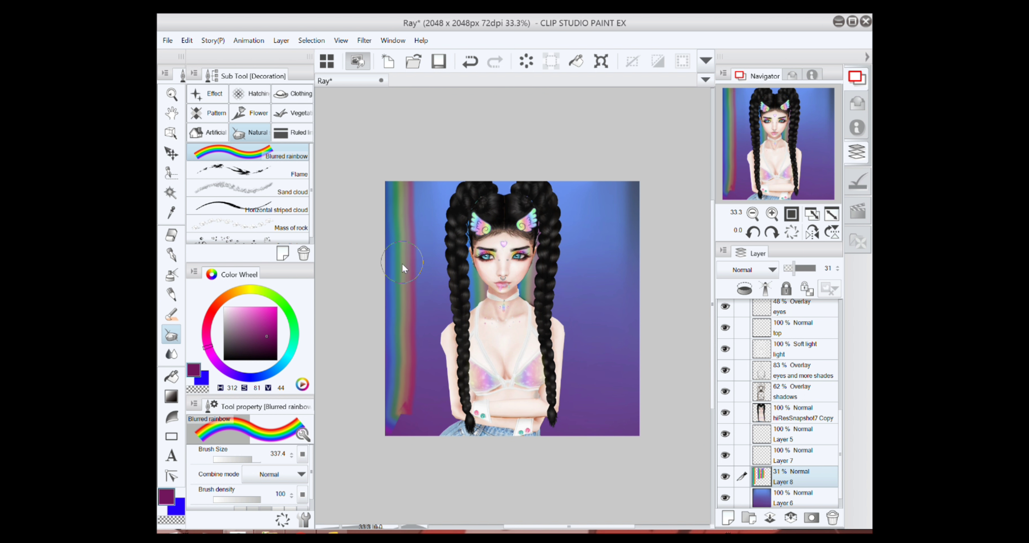
key(ctrl+z)
key(ctrl+z)
key(ctrl+z)
Paint faint purple Sand cloud wisps at brush size 2000 around the background on Layer 8.
click(248, 207)
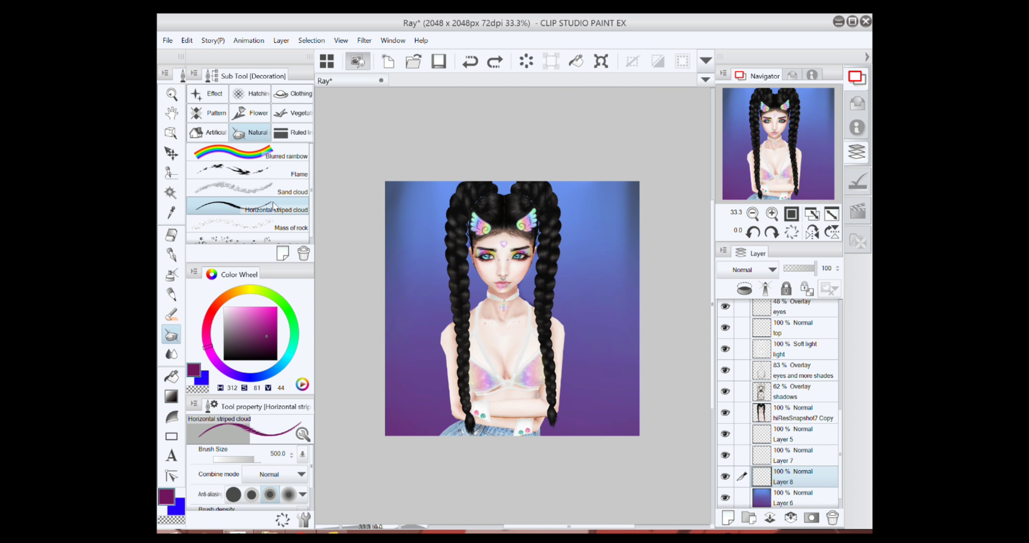
click(248, 188)
click(429, 401)
drag(659, 187, 607, 203)
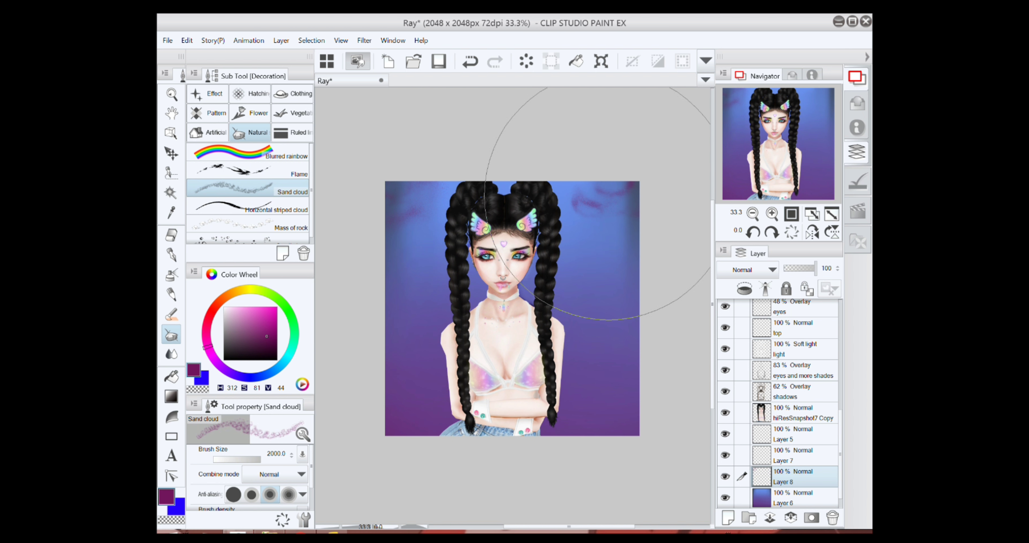
Try KEEPOUT caution tape and other artificial-object decoration brushes across the background.
click(208, 132)
click(247, 206)
drag(375, 425, 455, 417)
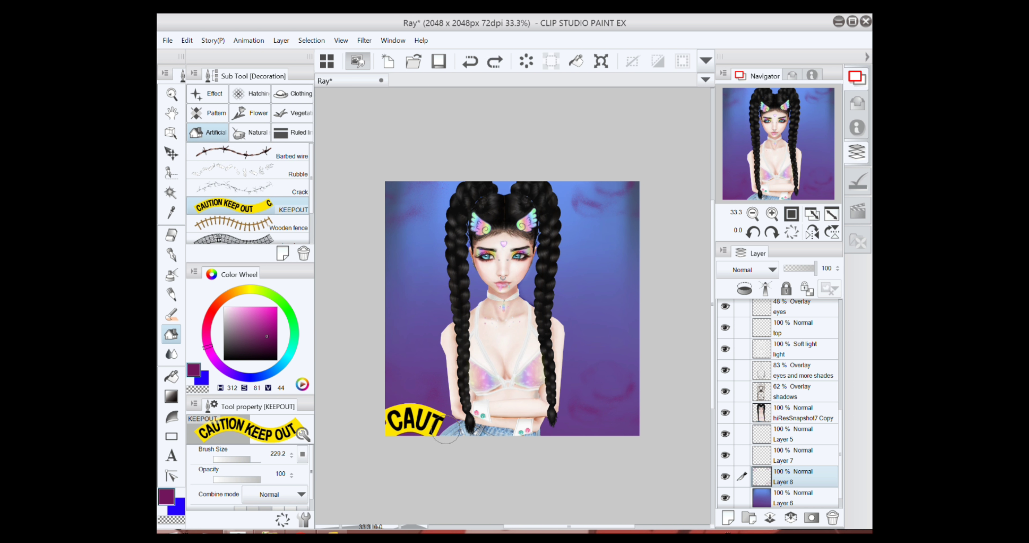
key(ctrl+z)
drag(423, 175, 423, 435)
mouse_move(388, 315)
mouse_down()
mouse_move(434, 436)
mouse_move(635, 419)
mouse_up()
key(ctrl+z)
key(ctrl+z)
click(248, 225)
key(ctrl+z)
click(248, 188)
click(248, 153)
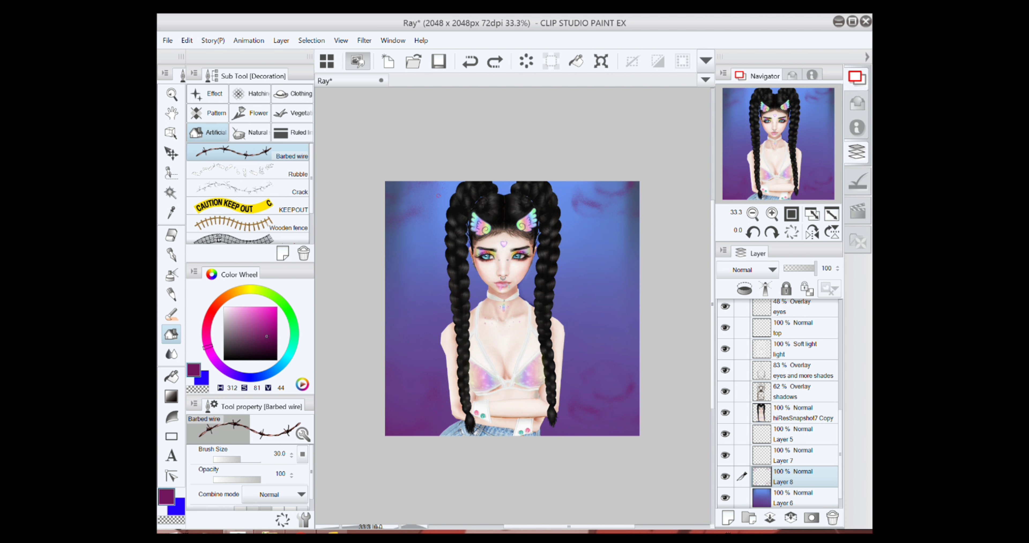
Stamp soap bubbles of various sizes around the avatar and set Layer 8's blending mode to Add (Glow).
scroll(308, 202, down, 3)
click(248, 235)
click(601, 199)
drag(815, 268, 805, 277)
key(ctrl+z)
key(ctrl+z)
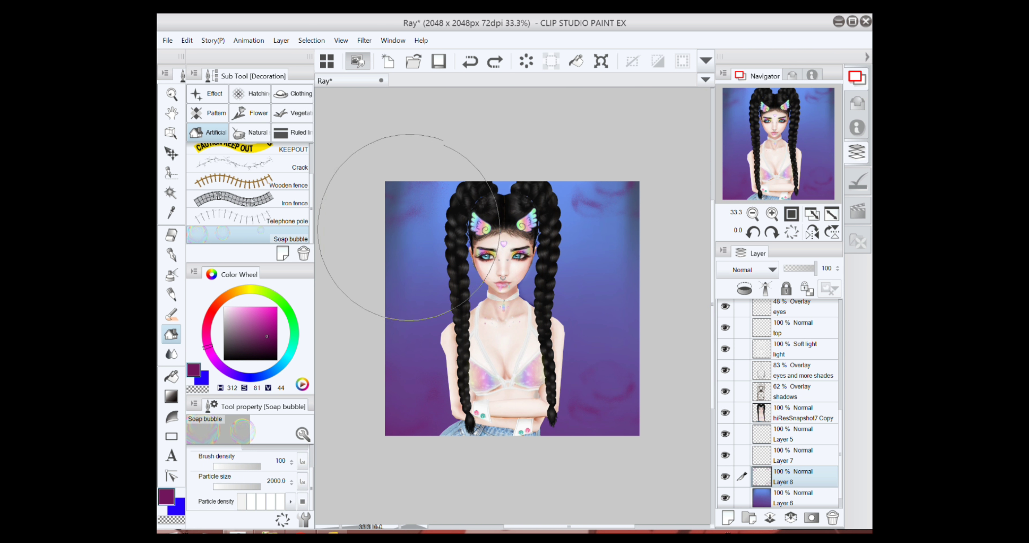
click(517, 403)
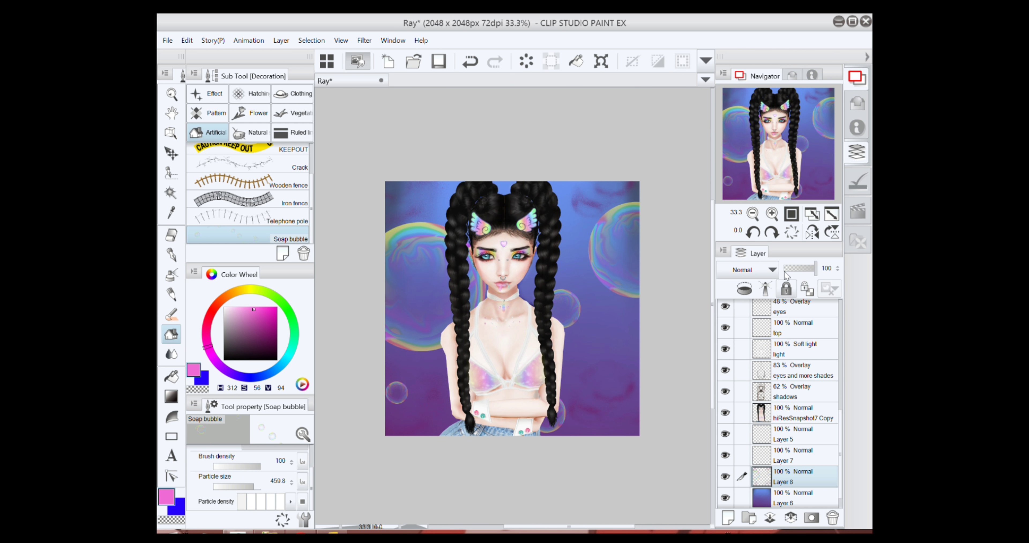
scroll(758, 270, down, 12)
Try the Plum flower brush and scatter Cherry pattern blossoms across the whole background.
click(250, 113)
click(247, 199)
click(202, 323)
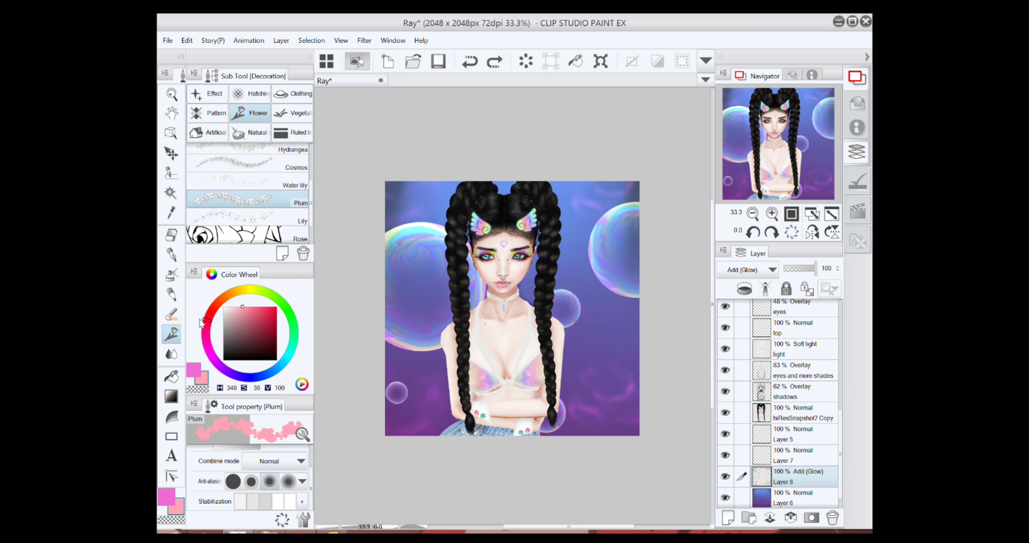
click(208, 113)
click(247, 235)
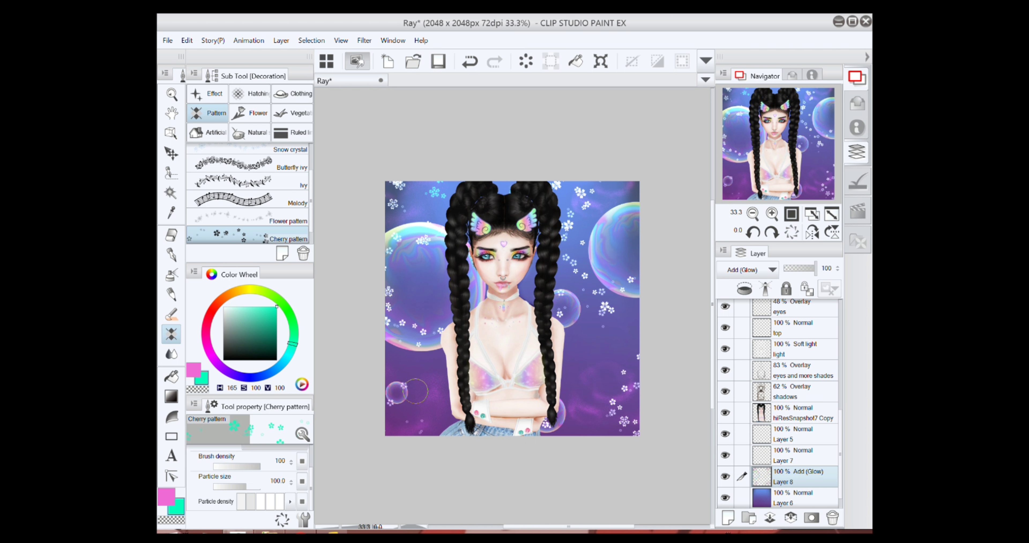
Undo the scattered blossoms and paint small pale pink Cherry pattern blossoms only inside the soap bubbles.
click(212, 357)
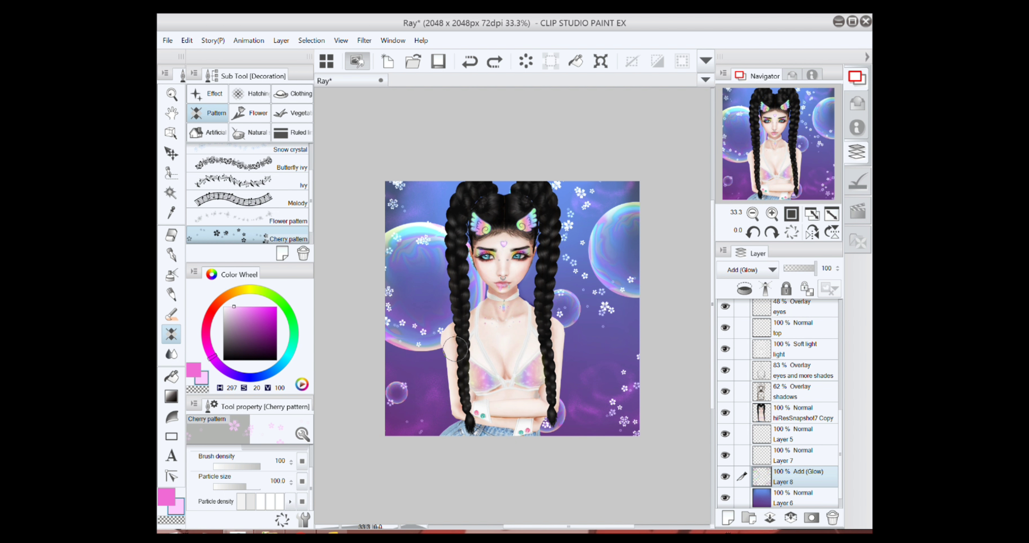
key(ctrl+z)
click(240, 217)
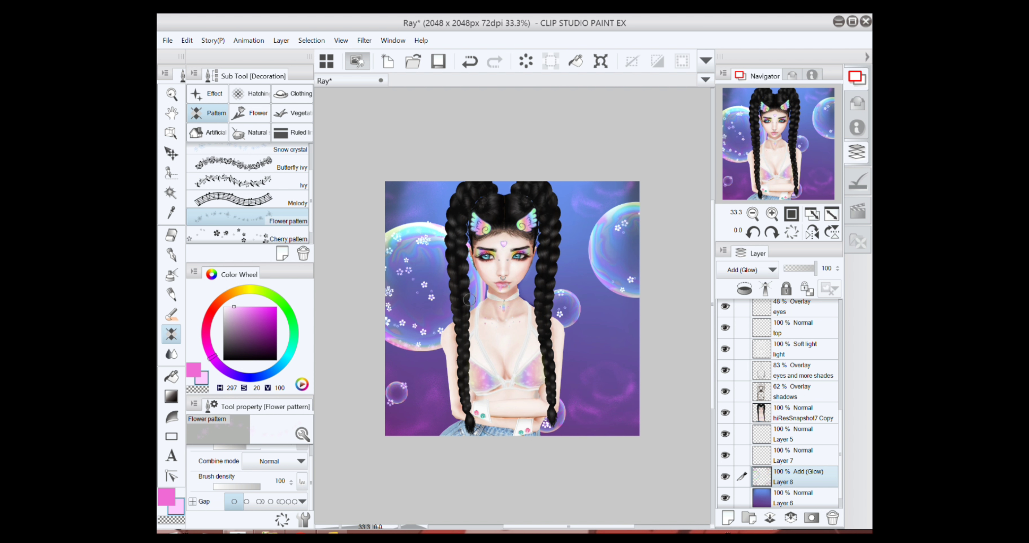
scroll(267, 218, up, 3)
click(247, 152)
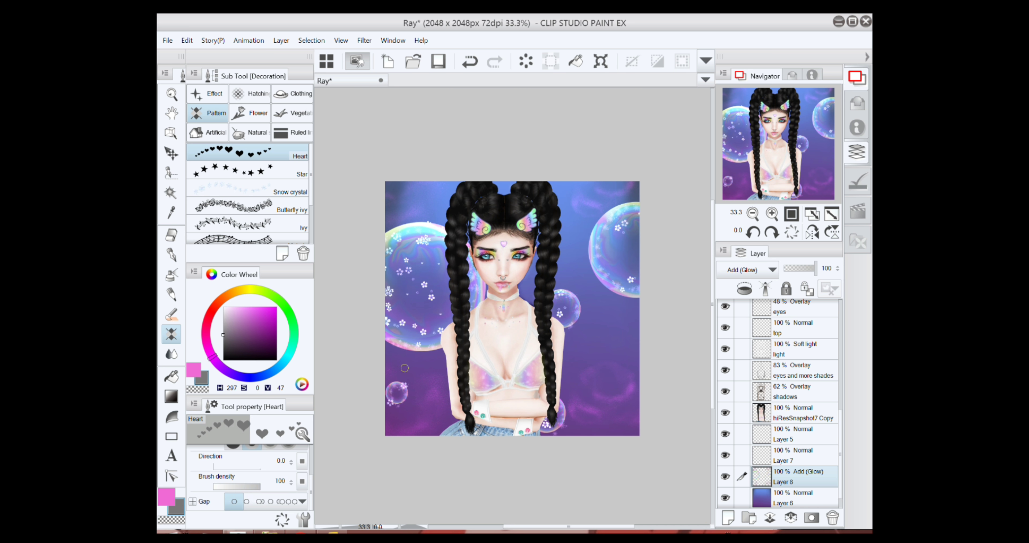
Add a new layer above all the others and cover it with light pink using the Hard airbrush.
key(ctrl+shift+n)
click(240, 307)
key(b)
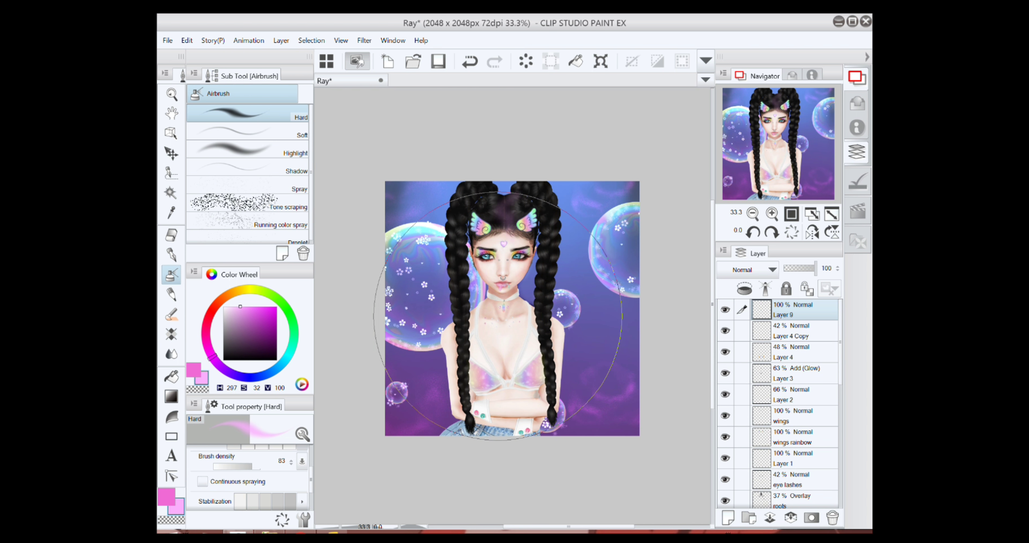
click(279, 117)
mouse_move(499, 299)
mouse_down()
mouse_move(602, 344)
mouse_move(459, 279)
mouse_up()
Set the pink layer's blending mode to Overlay and its opacity to 24%.
click(772, 269)
click(743, 463)
drag(815, 268, 794, 268)
scroll(743, 269, up, 3)
click(772, 270)
key(ctrl+z)
key(ctrl+z)
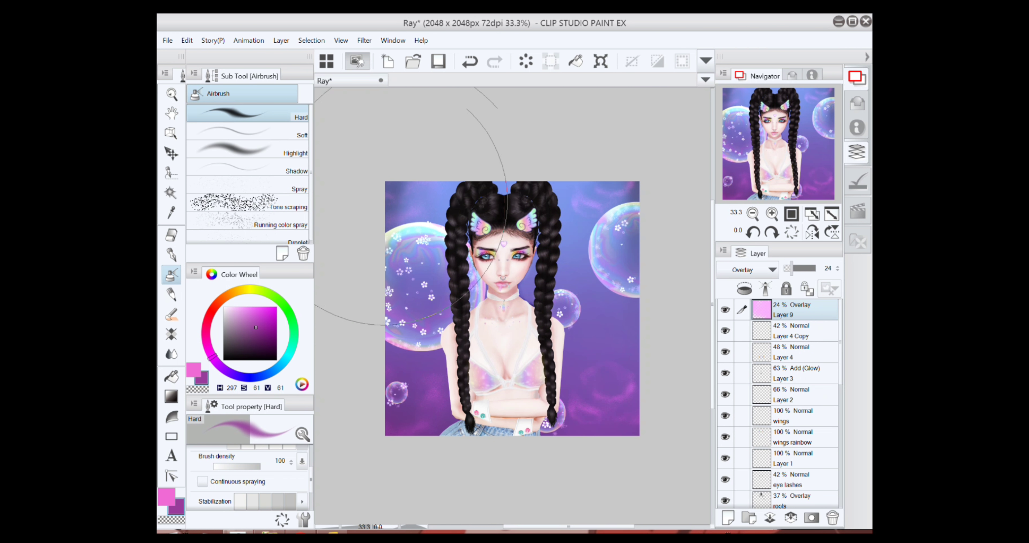
Airbrush purple shading onto the overlay layer at 41% opacity and pick a dark blue brush colour.
drag(399, 202, 524, 185)
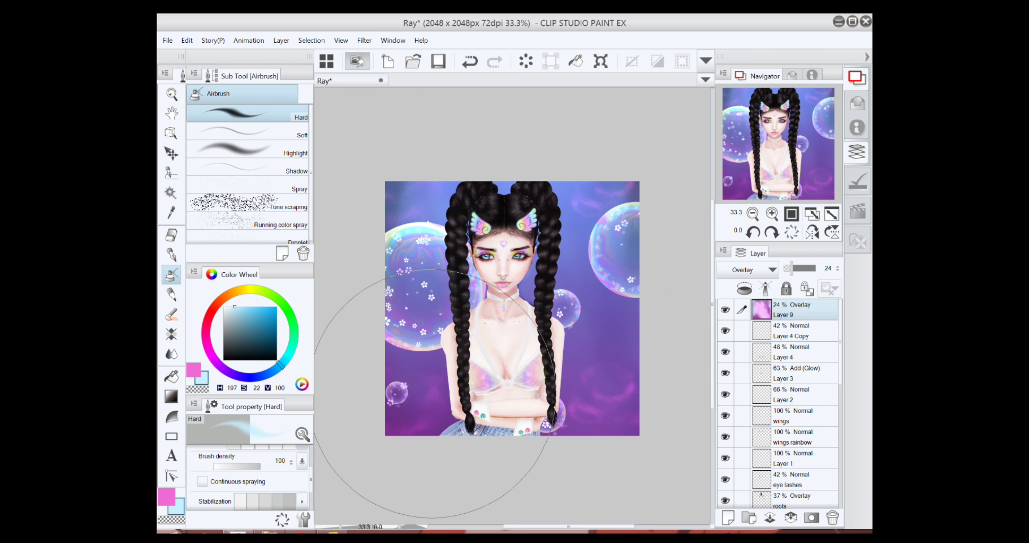
key(ctrl+z)
click(259, 375)
click(252, 331)
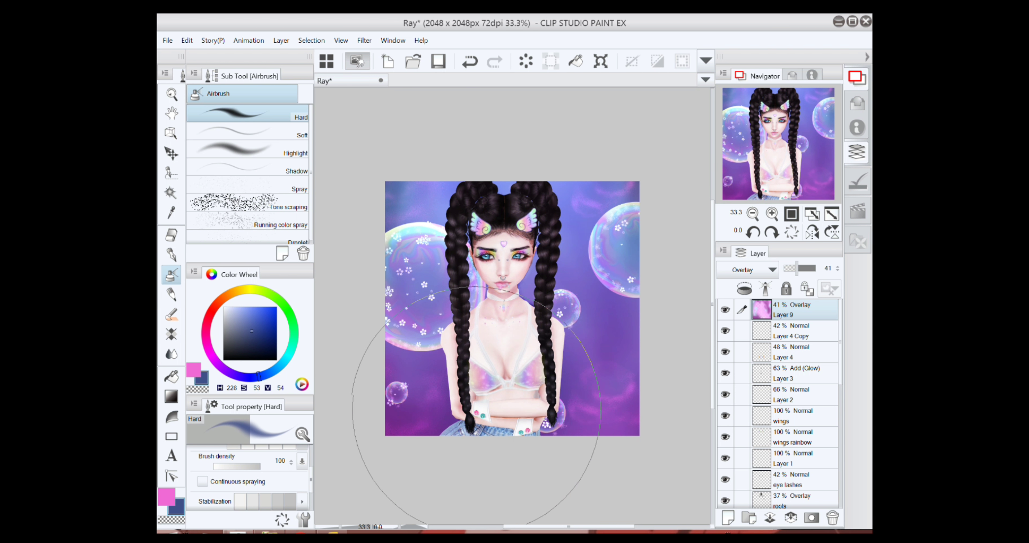